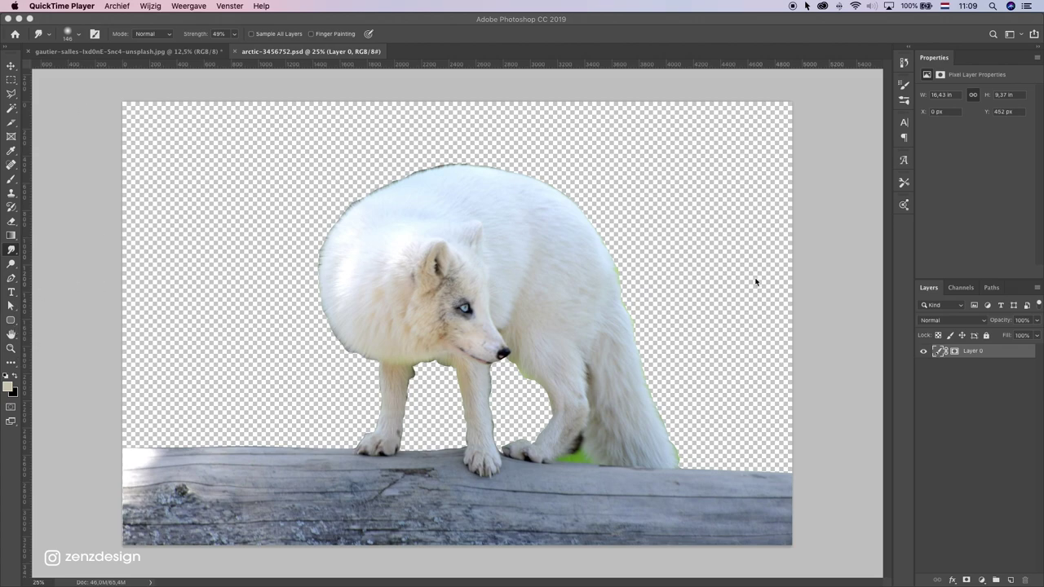
Step: Sharpen the fox layer with the Camera Raw filter, using sharpening Amount 150 and Detail 100
{"action": "left_click", "coordinate": [920, 336]}
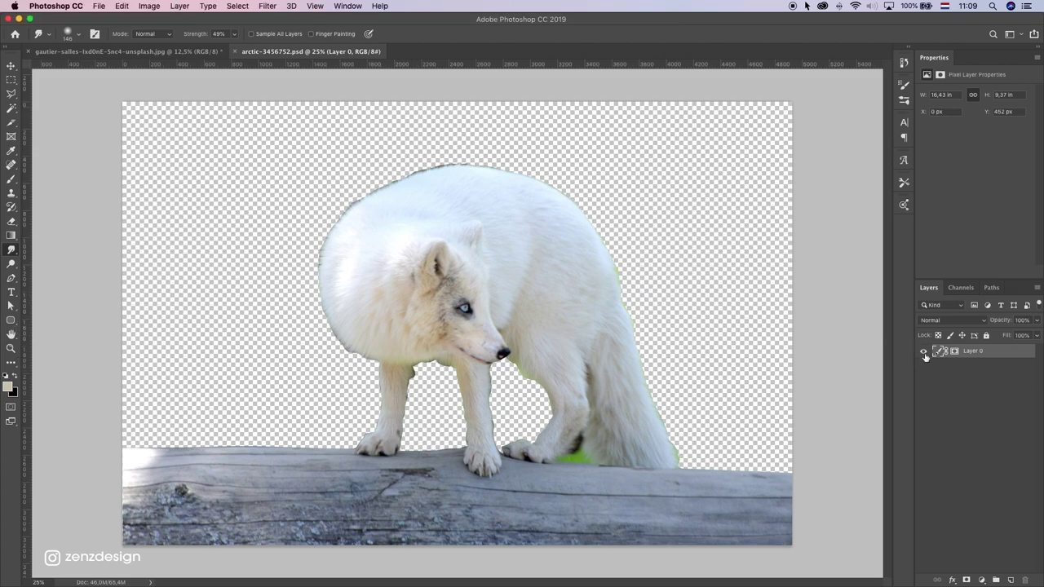
{"action": "left_click", "coordinate": [209, 8]}
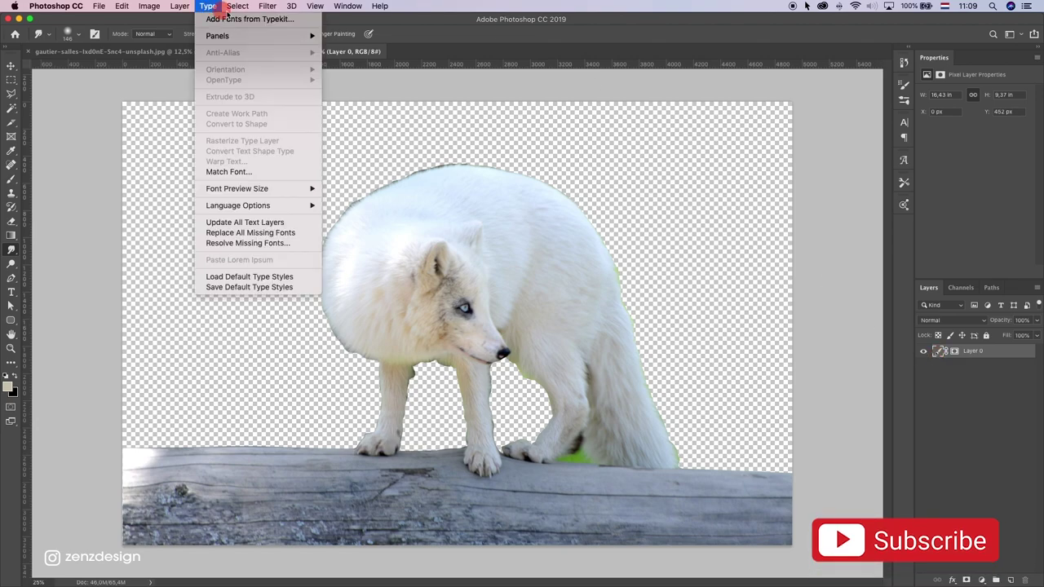
{"action": "left_click", "coordinate": [517, 347]}
{"action": "scroll", "coordinate": [464, 320], "scroll_direction": "up", "scroll_amount": 5}
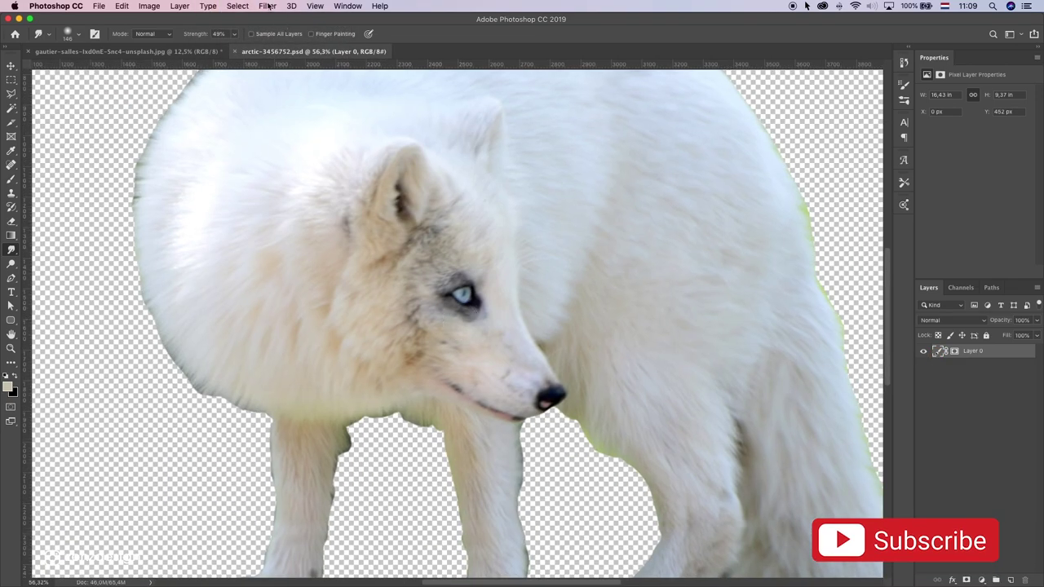
{"action": "left_click", "coordinate": [267, 6]}
{"action": "left_click", "coordinate": [344, 74]}
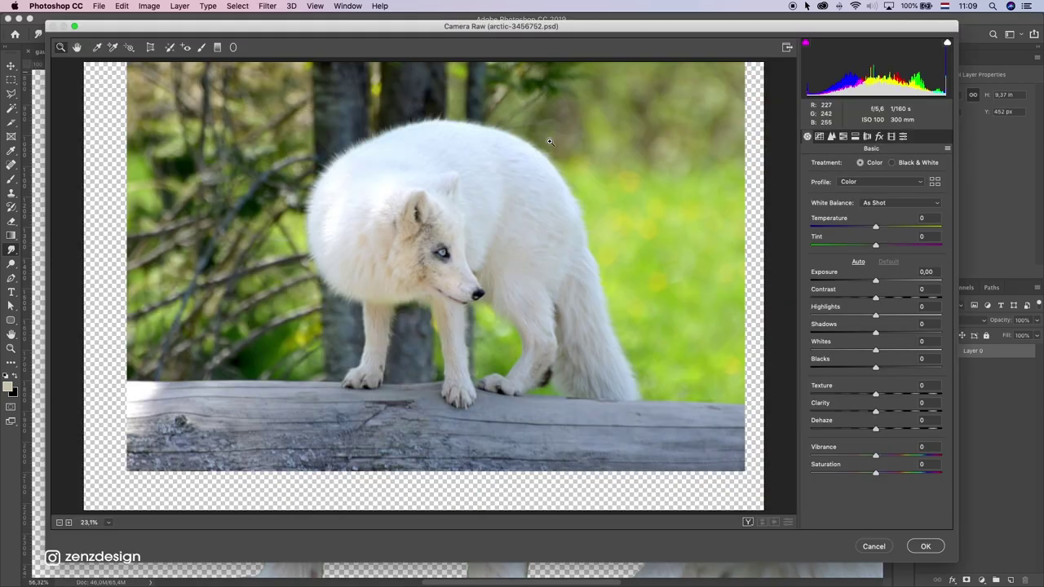
{"action": "left_click", "coordinate": [832, 136]}
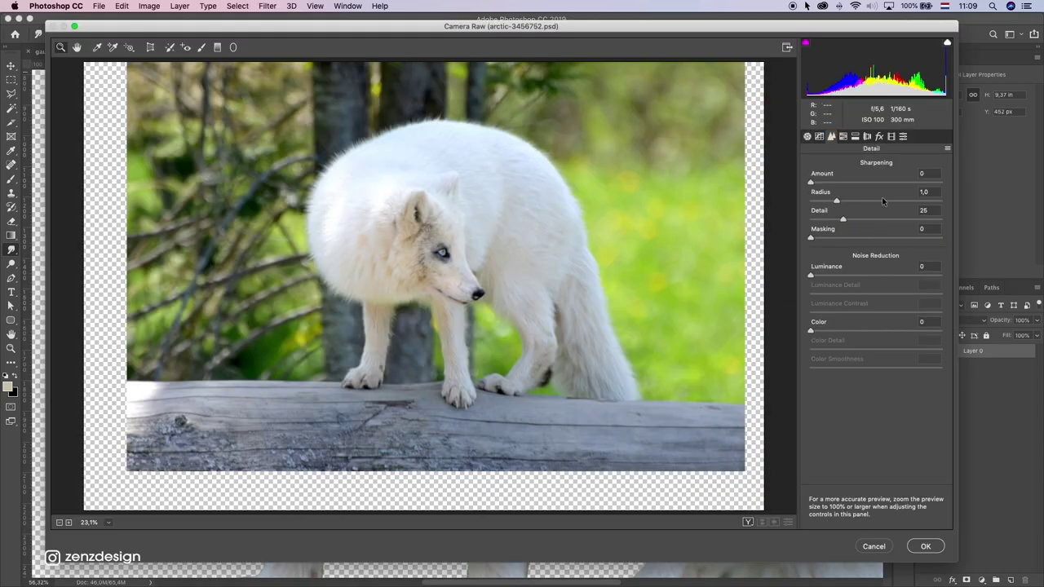
{"action": "left_click_drag", "start_coordinate": [940, 181], "coordinate": [943, 181]}
{"action": "left_click_drag", "start_coordinate": [916, 219], "coordinate": [943, 219]}
{"action": "left_click", "coordinate": [915, 554]}
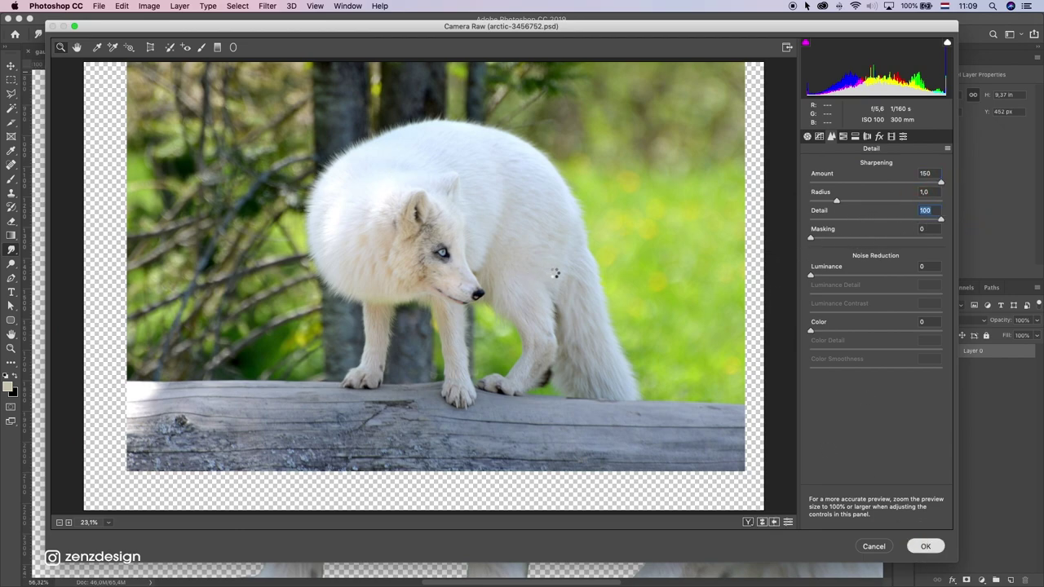
Step: Add a grey solid colour fill layer (a4a4a4) and place it beneath the fox layer
{"action": "scroll", "coordinate": [469, 299], "scroll_direction": "down", "scroll_amount": 5}
{"action": "scroll", "coordinate": [469, 298], "scroll_direction": "up", "scroll_amount": 2}
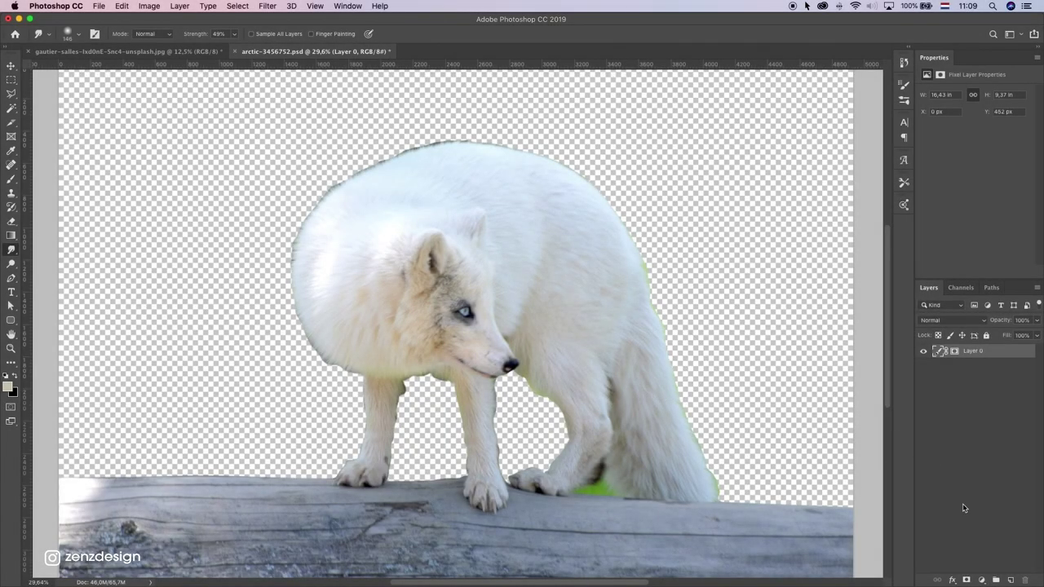
{"action": "left_click", "coordinate": [982, 580]}
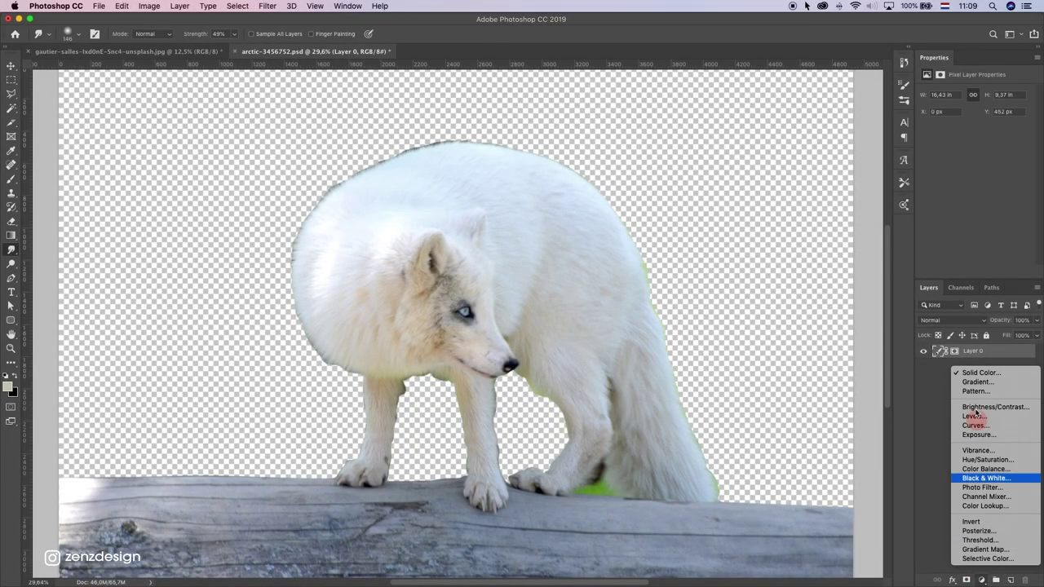
{"action": "left_click", "coordinate": [980, 369]}
{"action": "left_click", "coordinate": [629, 200]}
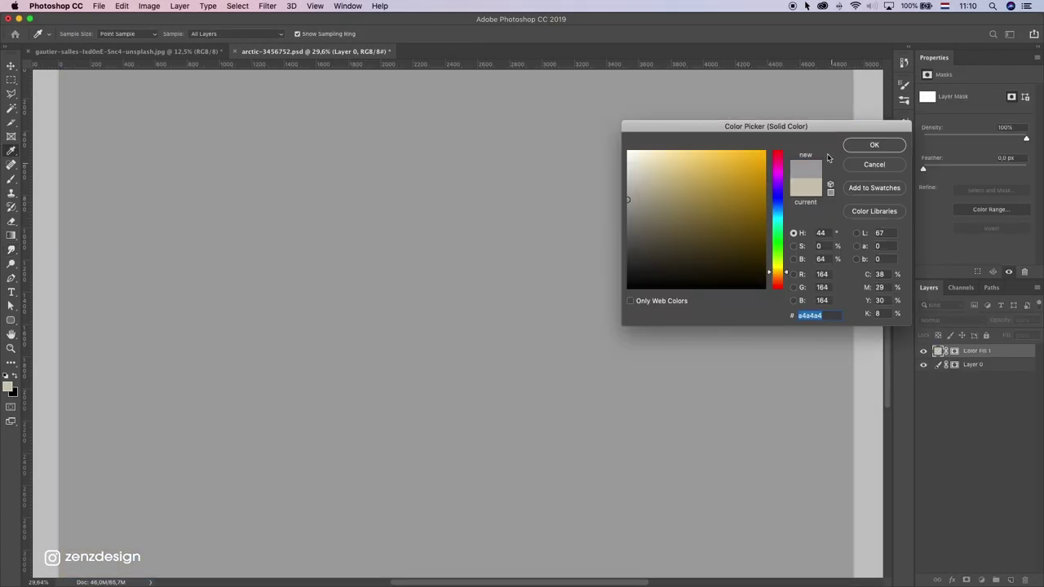
{"action": "left_click", "coordinate": [873, 146]}
{"action": "left_click_drag", "start_coordinate": [1005, 368], "coordinate": [982, 349]}
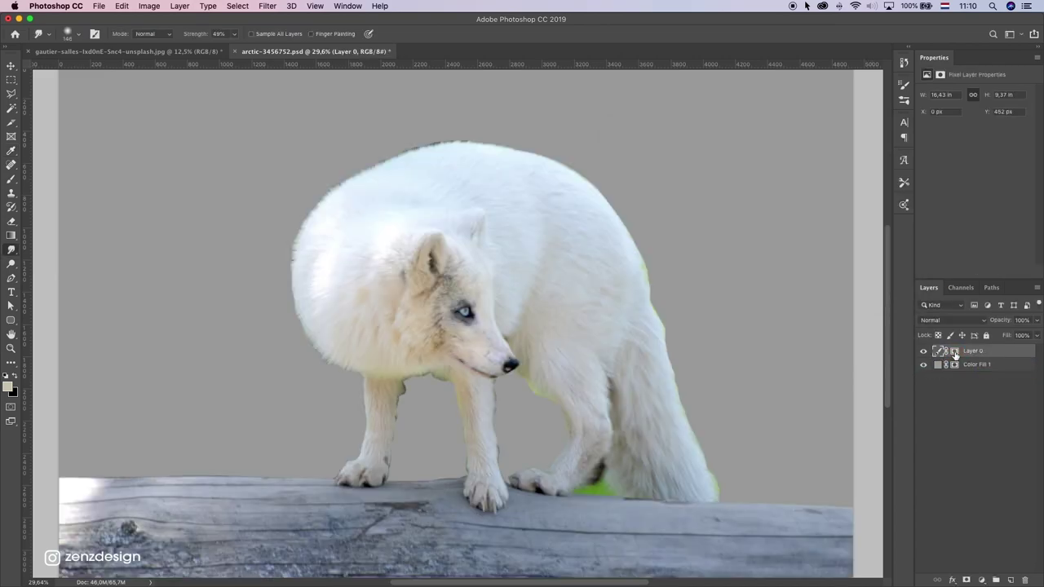
Step: Refine the fox's layer mask in Select and Mask by brushing the edges of the legs, tail and back
{"action": "left_click", "coordinate": [956, 354]}
{"action": "right_click", "coordinate": [956, 354]}
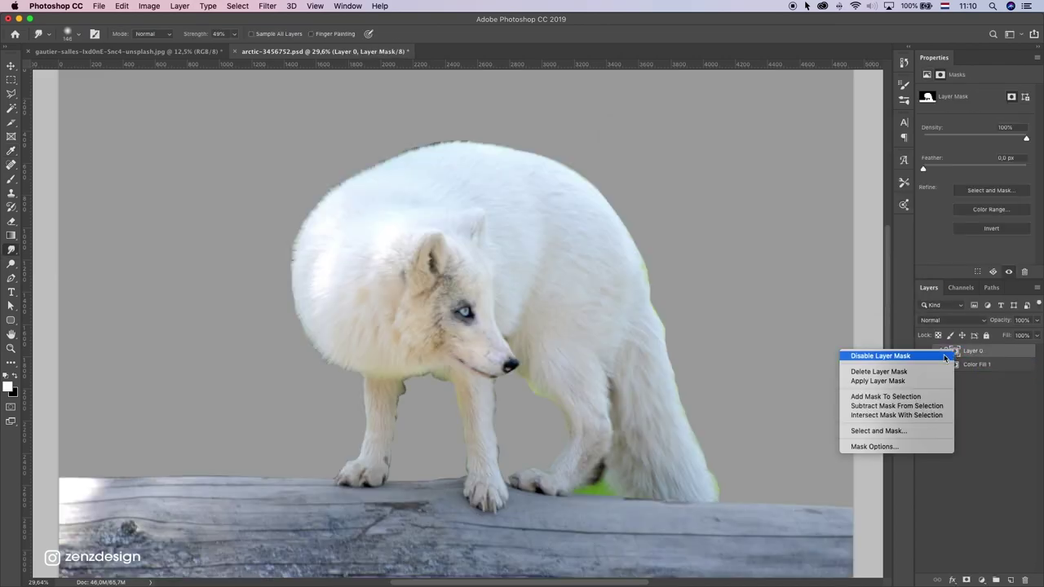
{"action": "left_click", "coordinate": [903, 432]}
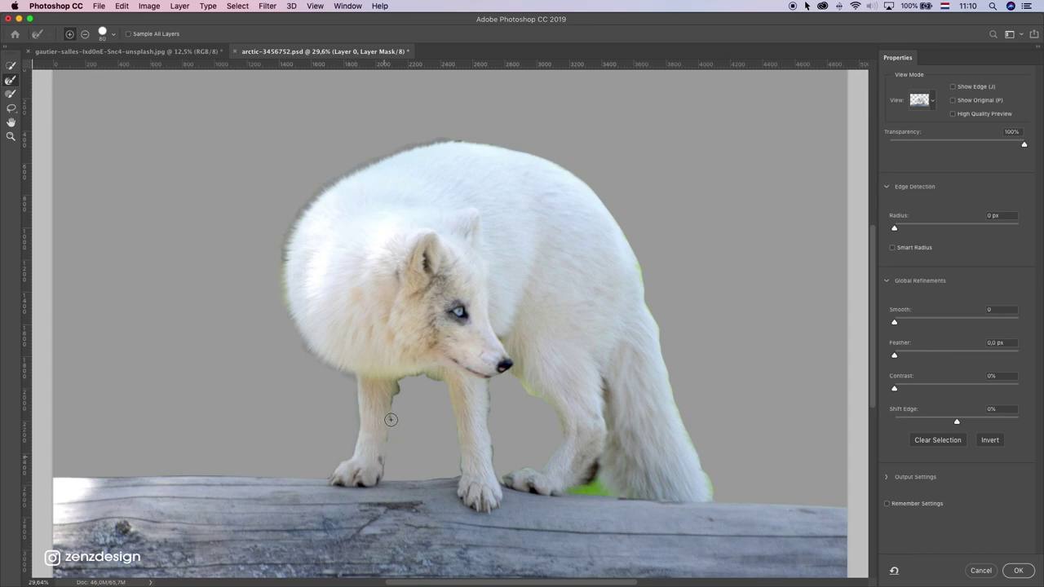
{"action": "left_click_drag", "start_coordinate": [390, 420], "coordinate": [399, 385]}
{"action": "left_click_drag", "start_coordinate": [457, 470], "coordinate": [478, 457]}
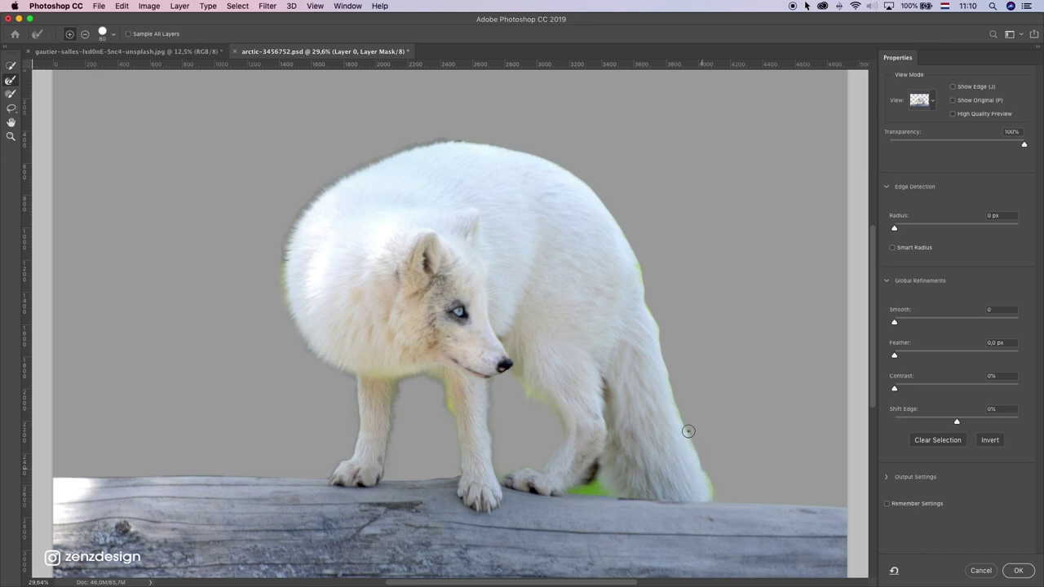
{"action": "mouse_move", "coordinate": [645, 298]}
{"action": "left_mouse_down"}
{"action": "mouse_move", "coordinate": [633, 241]}
{"action": "mouse_move", "coordinate": [593, 182]}
{"action": "mouse_move", "coordinate": [528, 150]}
{"action": "left_mouse_up"}
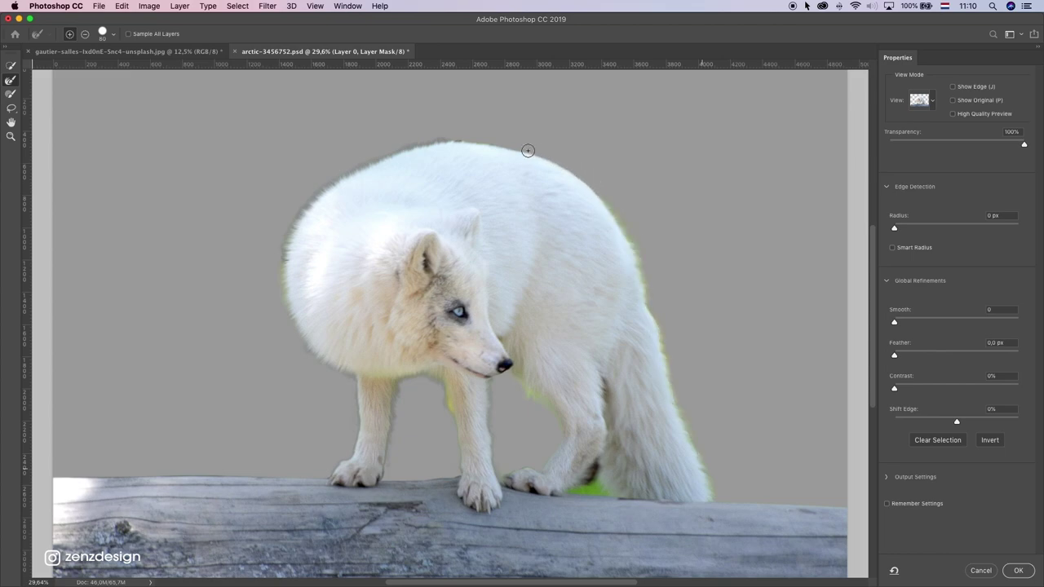
{"action": "left_click", "coordinate": [448, 140]}
{"action": "left_click", "coordinate": [1026, 571]}
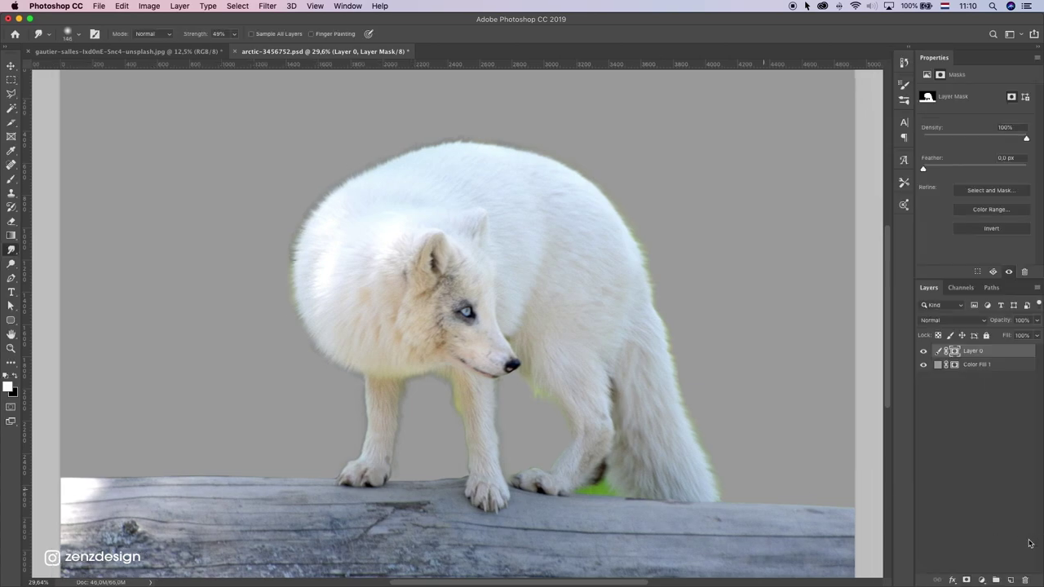
Step: Trace a closed Pen path around the green patch between the fox's hind leg and tail
{"action": "scroll", "coordinate": [617, 482], "scroll_direction": "up", "scroll_amount": 5}
{"action": "scroll", "coordinate": [415, 367], "scroll_direction": "down", "scroll_amount": 4}
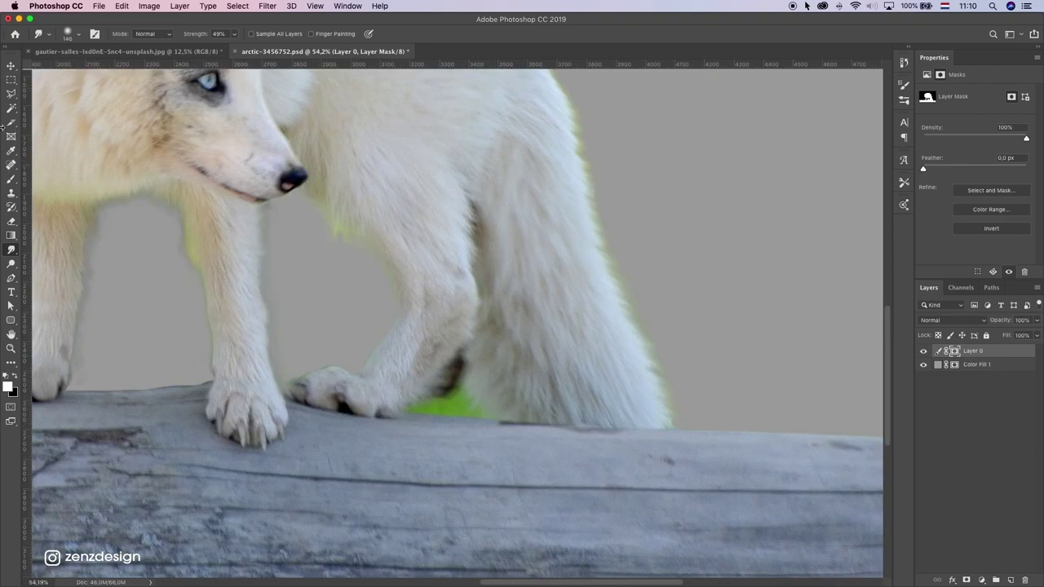
{"action": "left_click", "coordinate": [11, 278]}
{"action": "left_click", "coordinate": [405, 407]}
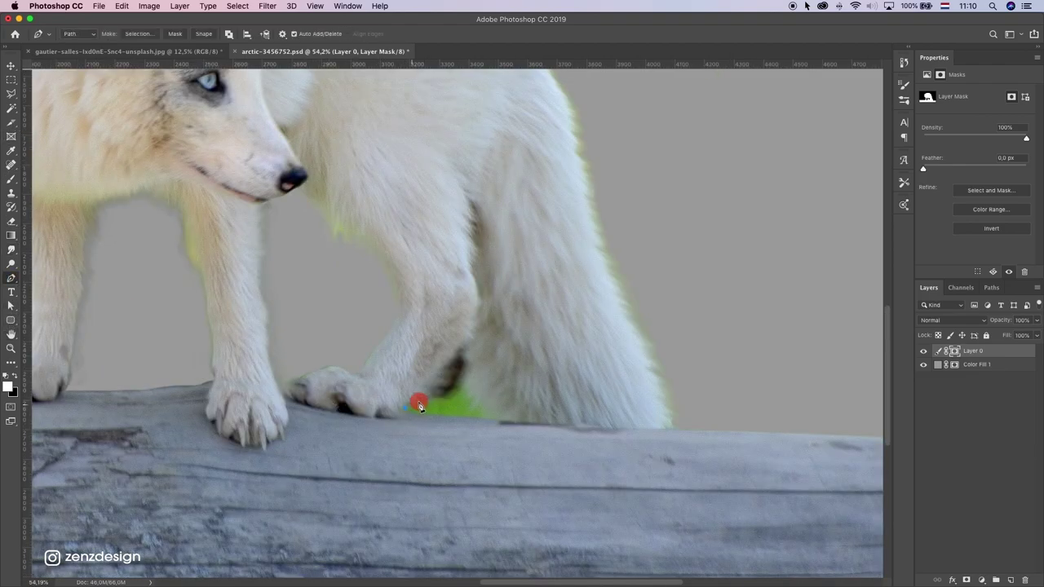
{"action": "left_click_drag", "start_coordinate": [419, 403], "coordinate": [481, 407]}
{"action": "left_click", "coordinate": [451, 393]}
{"action": "left_click", "coordinate": [459, 383]}
{"action": "left_click", "coordinate": [502, 421]}
{"action": "left_click", "coordinate": [405, 411]}
Step: Convert the path to a selection, clear that area from the fox's layer mask and deselect
{"action": "right_click", "coordinate": [435, 405]}
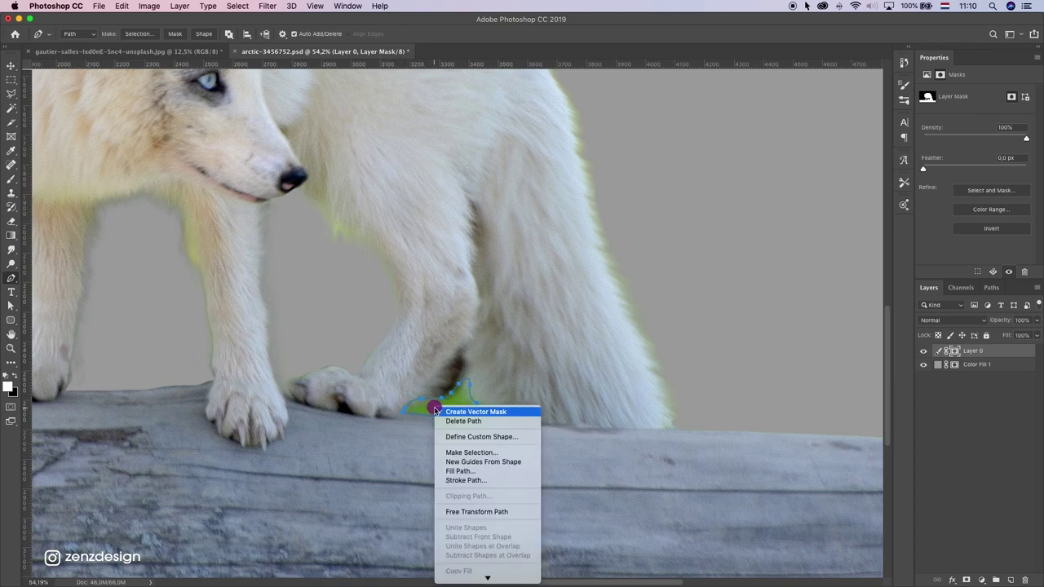
{"action": "left_click", "coordinate": [477, 452]}
{"action": "key", "text": "Return"}
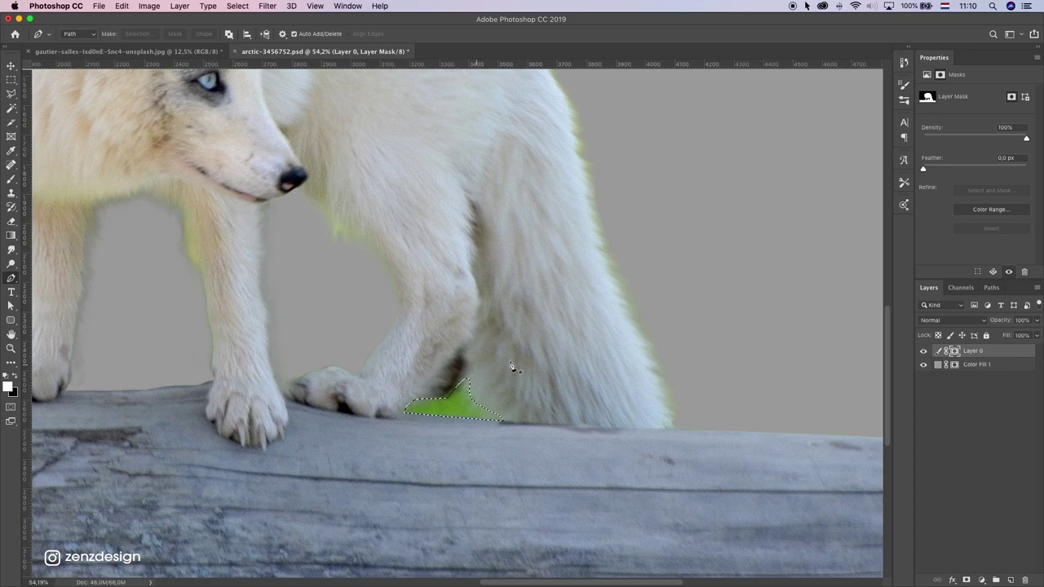
{"action": "key", "text": "BackSpace"}
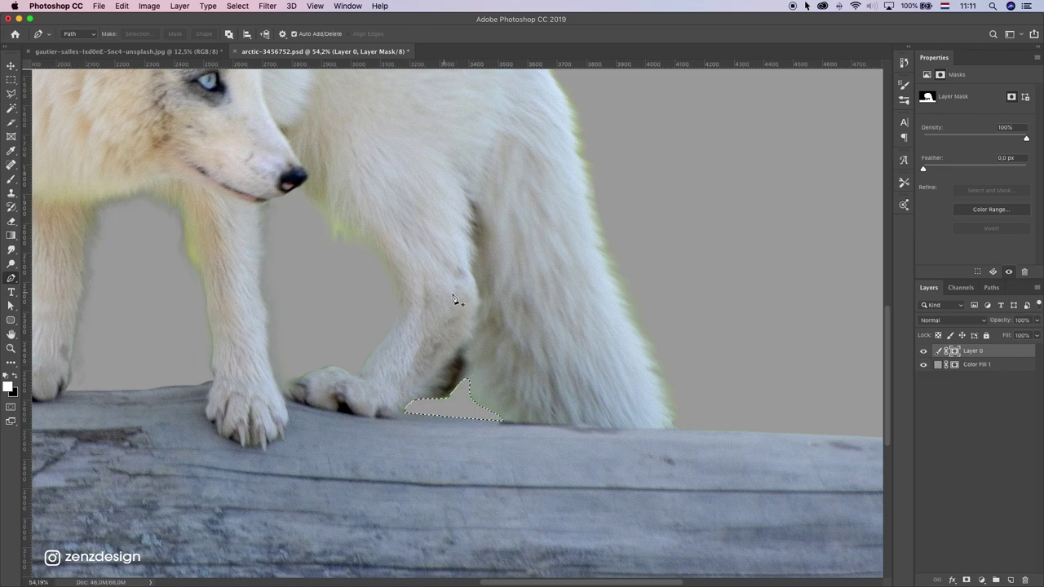
{"action": "left_click", "coordinate": [11, 79]}
{"action": "right_click", "coordinate": [454, 226]}
{"action": "left_click", "coordinate": [487, 234]}
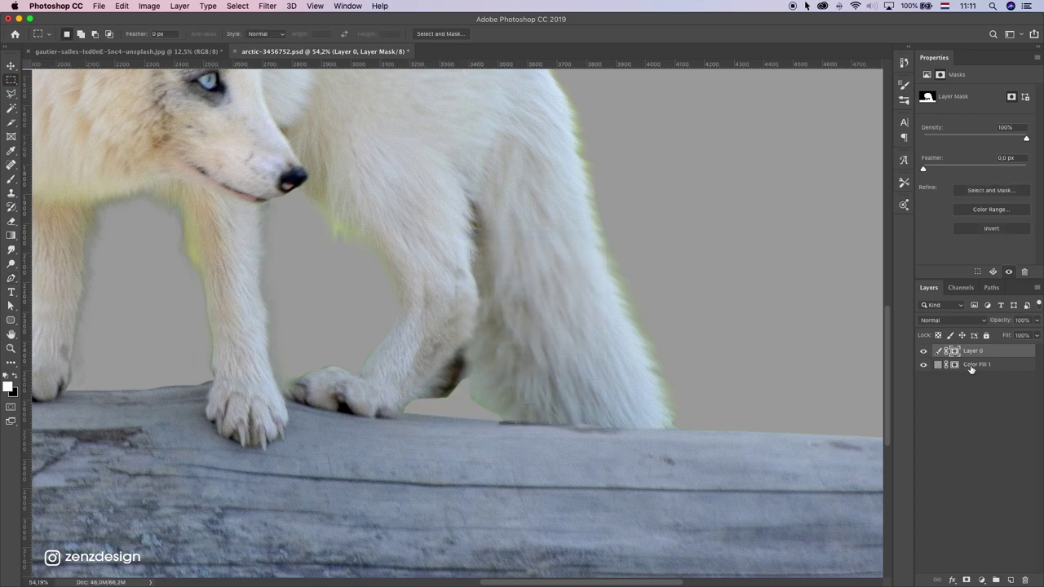
Step: Refine the mask edge around the cleared gap behind the hind paw with Select and Mask
{"action": "right_click", "coordinate": [956, 353]}
{"action": "left_click", "coordinate": [888, 430]}
{"action": "mouse_move", "coordinate": [417, 404]}
{"action": "left_mouse_down"}
{"action": "mouse_move", "coordinate": [462, 387]}
{"action": "mouse_move", "coordinate": [502, 421]}
{"action": "mouse_move", "coordinate": [448, 418]}
{"action": "left_mouse_up"}
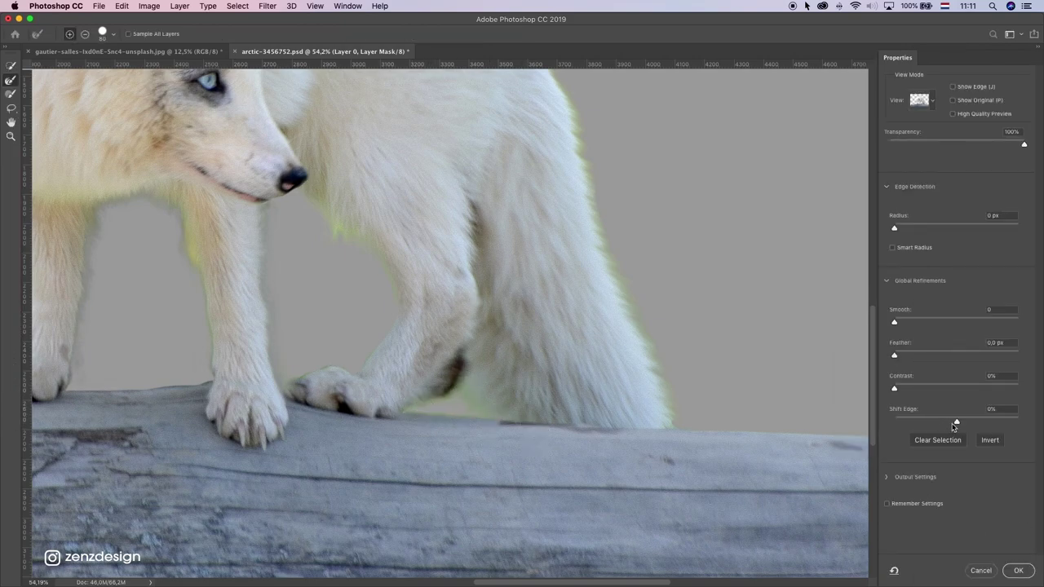
{"action": "left_click", "coordinate": [1017, 572]}
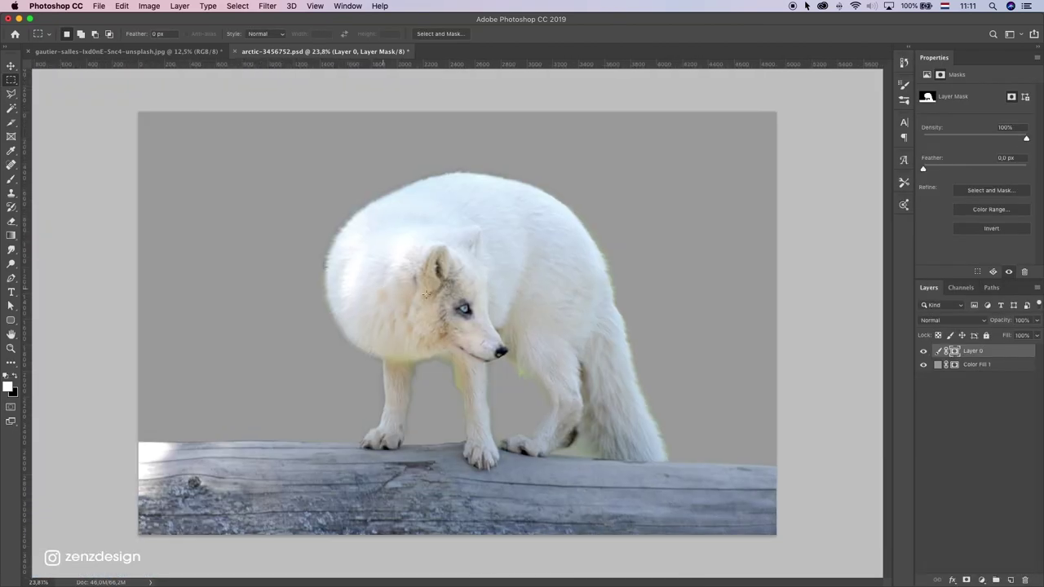
Step: Create a new layer above the fox and clip it to the fox layer
{"action": "scroll", "coordinate": [369, 221], "scroll_direction": "up", "scroll_amount": 3}
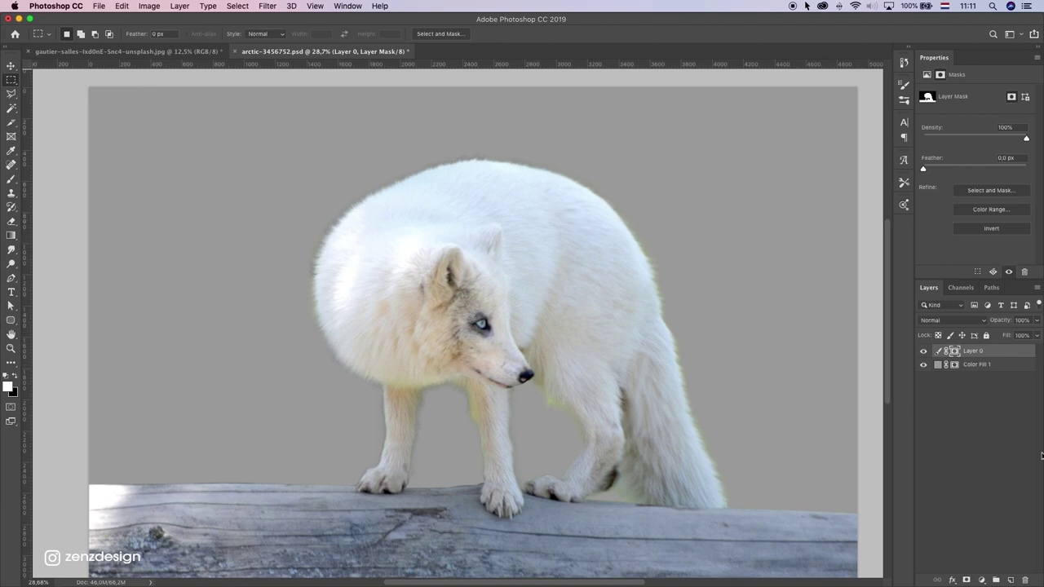
{"action": "left_click", "coordinate": [1012, 580]}
{"action": "right_click", "coordinate": [959, 352]}
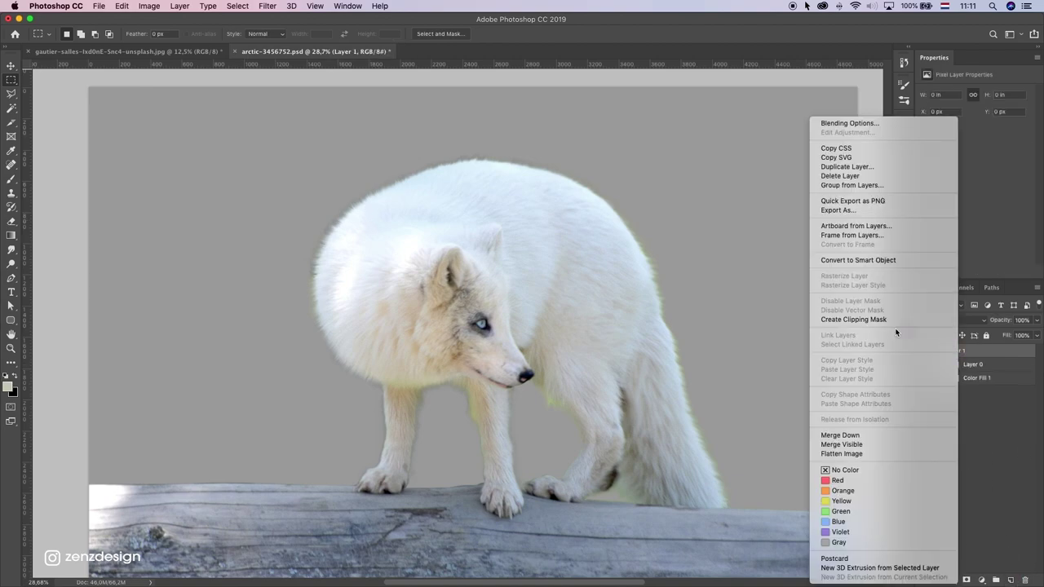
{"action": "left_click", "coordinate": [885, 320]}
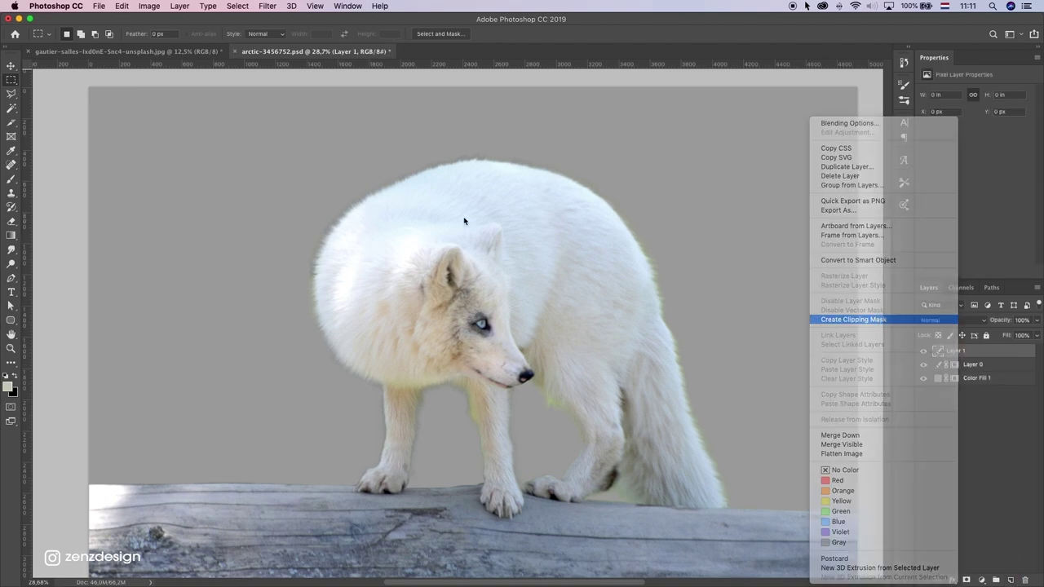
Step: Set up a Soft Round brush at 250 px with 67% opacity
{"action": "left_click", "coordinate": [11, 179]}
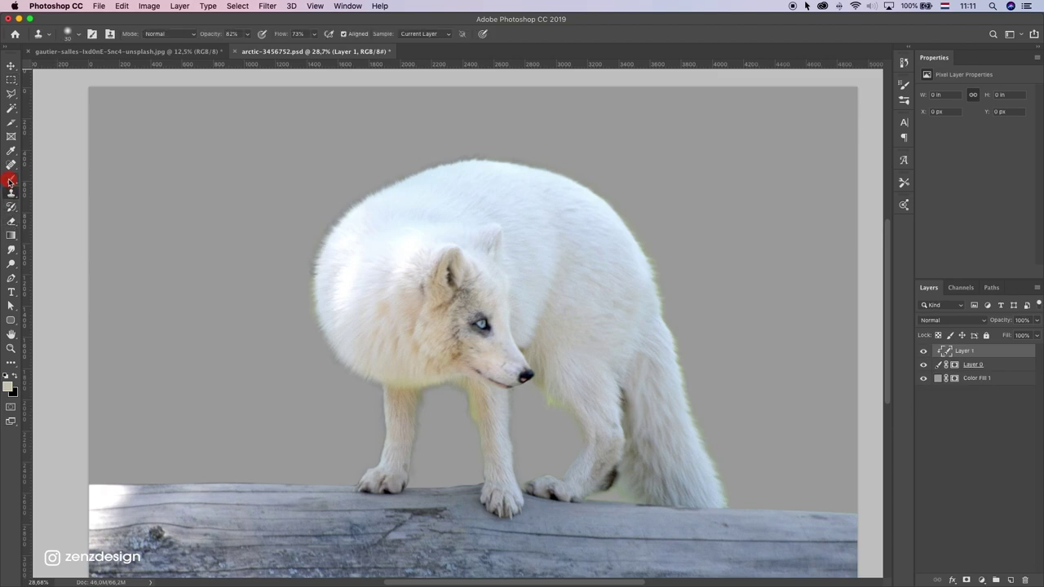
{"action": "left_click", "coordinate": [70, 35]}
{"action": "left_click", "coordinate": [22, 138]}
{"action": "left_click", "coordinate": [58, 149]}
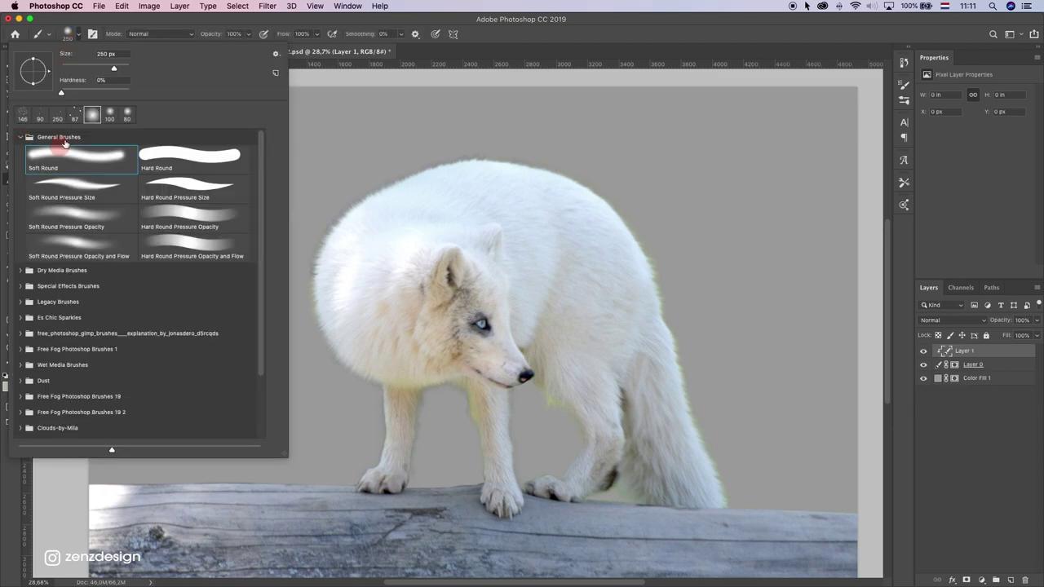
{"action": "left_click", "coordinate": [249, 35]}
{"action": "left_click", "coordinate": [247, 37]}
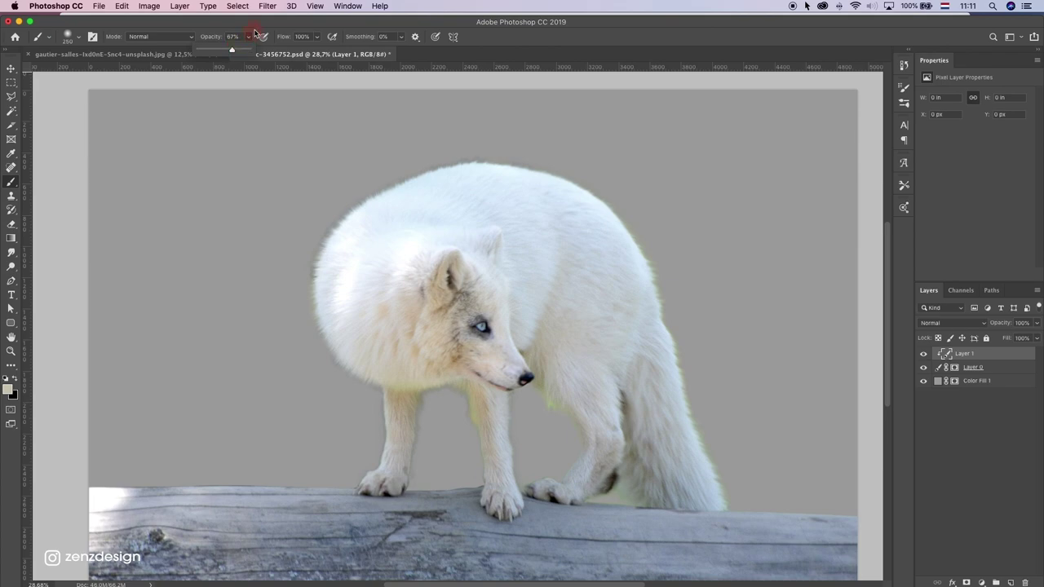
{"action": "left_click", "coordinate": [255, 33]}
Step: Sample light blue (e3f4fe) from the back fur and paint over the dark fringe along the fox's back and chest
{"action": "left_click", "coordinate": [8, 392]}
{"action": "left_click", "coordinate": [392, 193]}
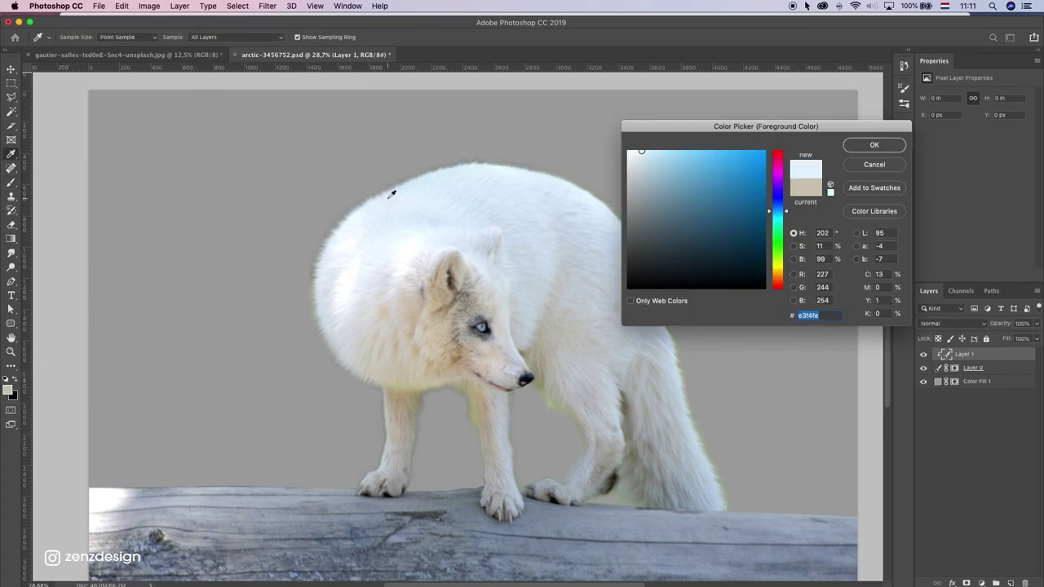
{"action": "key", "text": "Return"}
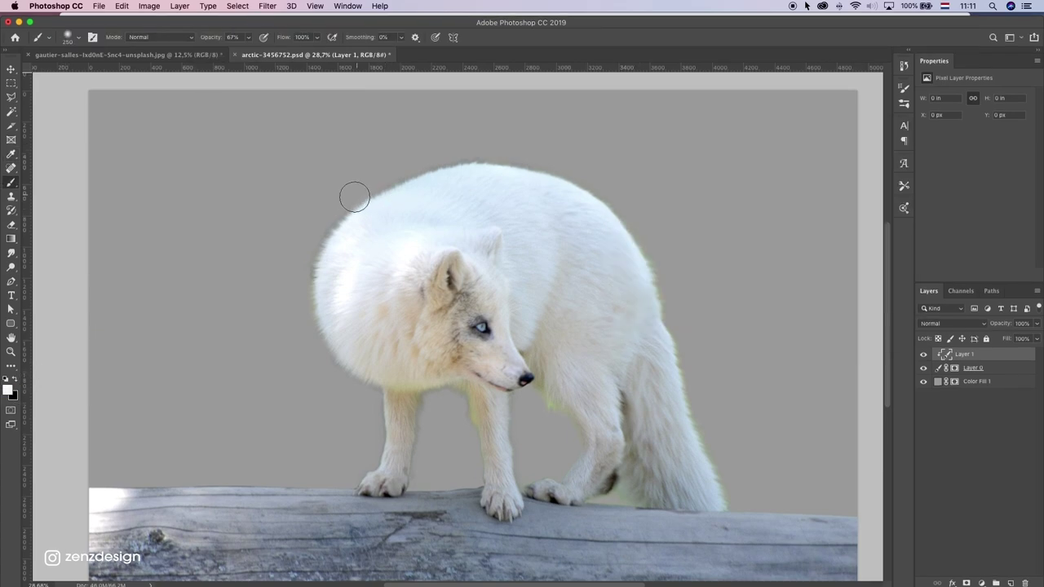
{"action": "left_click_drag", "start_coordinate": [474, 146], "coordinate": [394, 171]}
{"action": "mouse_move", "coordinate": [515, 143]}
{"action": "left_mouse_down"}
{"action": "mouse_move", "coordinate": [306, 236]}
{"action": "mouse_move", "coordinate": [300, 379]}
{"action": "left_mouse_up"}
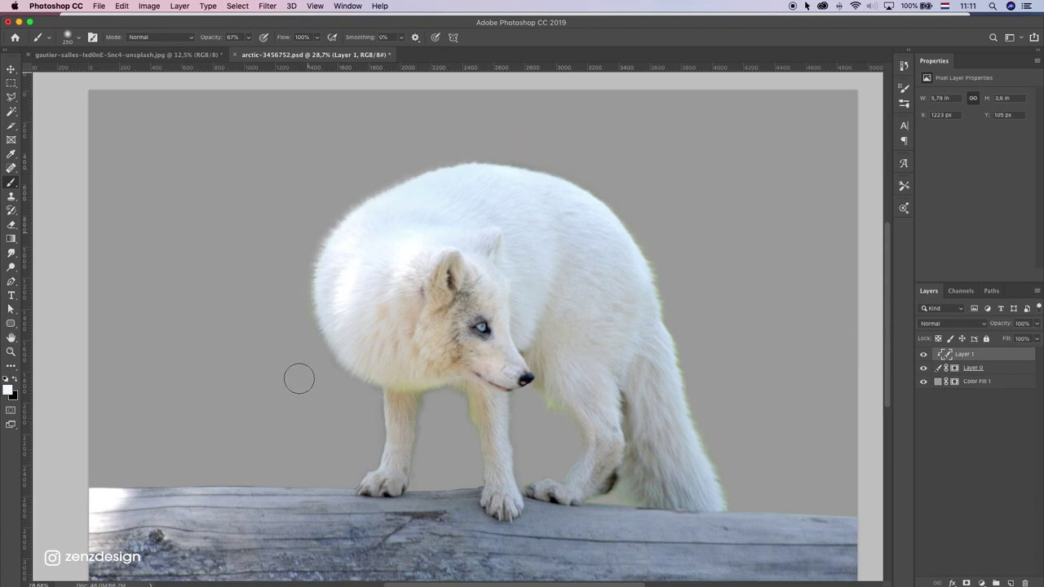
{"action": "left_click_drag", "start_coordinate": [313, 251], "coordinate": [345, 405]}
Step: Try painting over the fringe along the lower chest edge with the sampled fur colour, and undo the stroke
{"action": "scroll", "coordinate": [352, 324], "scroll_direction": "up", "scroll_amount": 5}
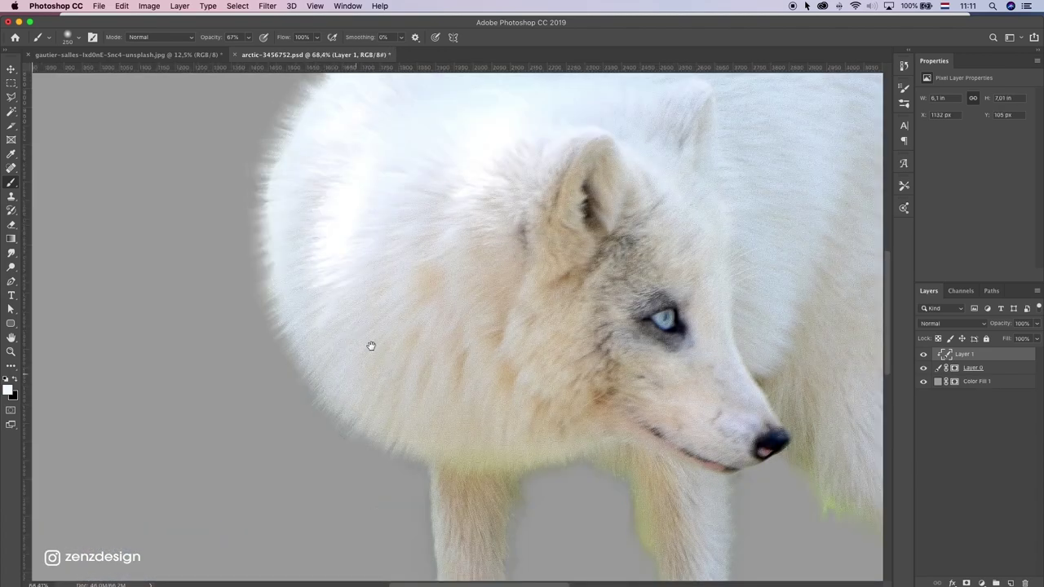
{"action": "mouse_move", "coordinate": [397, 505]}
{"action": "left_mouse_down"}
{"action": "mouse_move", "coordinate": [470, 414]}
{"action": "mouse_move", "coordinate": [366, 322]}
{"action": "mouse_move", "coordinate": [287, 194]}
{"action": "left_mouse_up"}
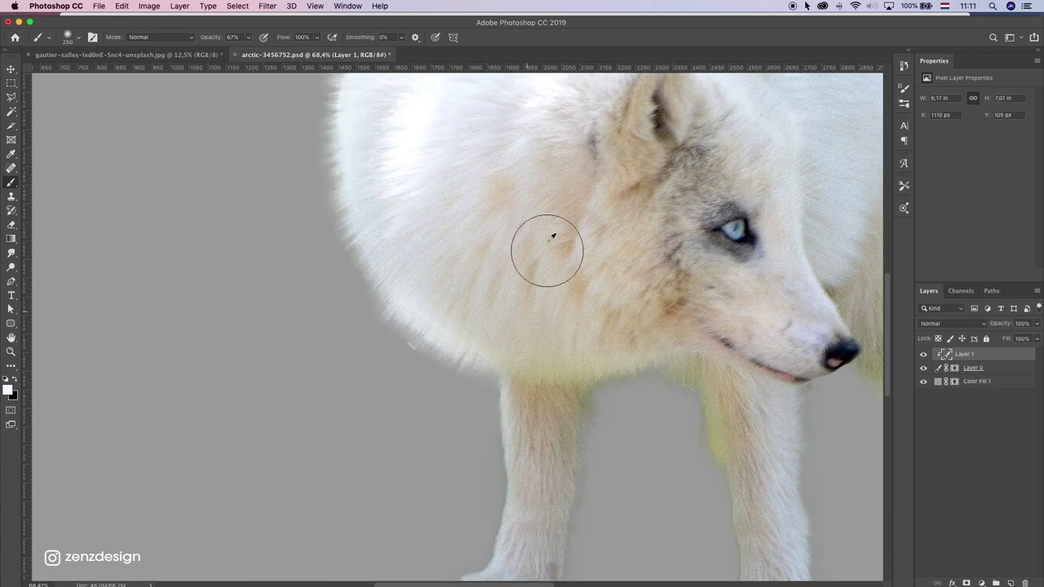
{"action": "scroll", "coordinate": [555, 236], "scroll_direction": "down", "scroll_amount": 6}
{"action": "left_click_drag", "start_coordinate": [524, 350], "coordinate": [463, 479]}
{"action": "key", "text": "super+r"}
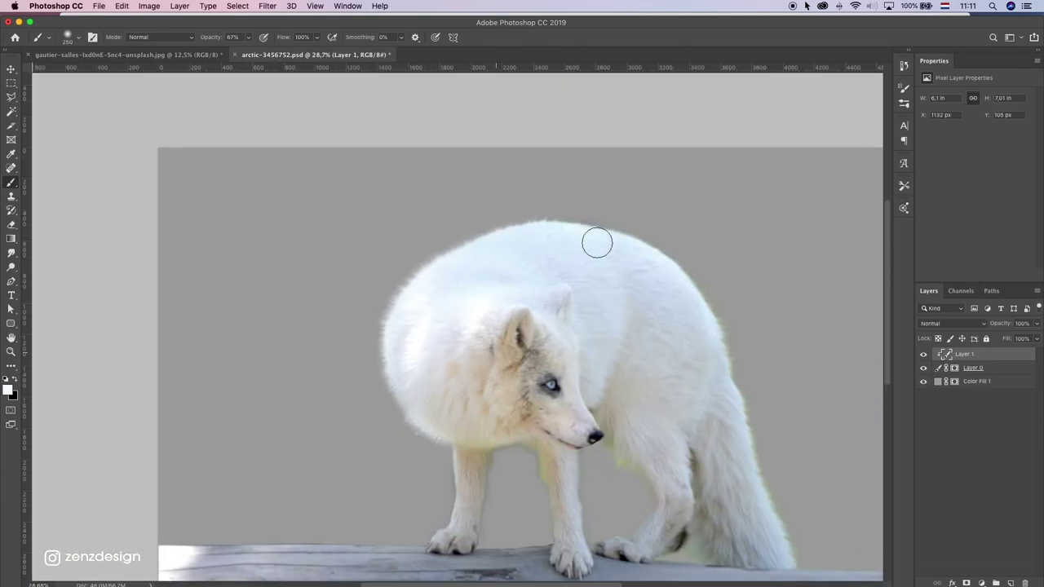
Step: Paint over the dark fringe along the fox's upper rump with the current light fur colour
{"action": "mouse_move", "coordinate": [600, 218]}
{"action": "left_mouse_down"}
{"action": "mouse_move", "coordinate": [715, 283]}
{"action": "mouse_move", "coordinate": [749, 361]}
{"action": "left_mouse_up"}
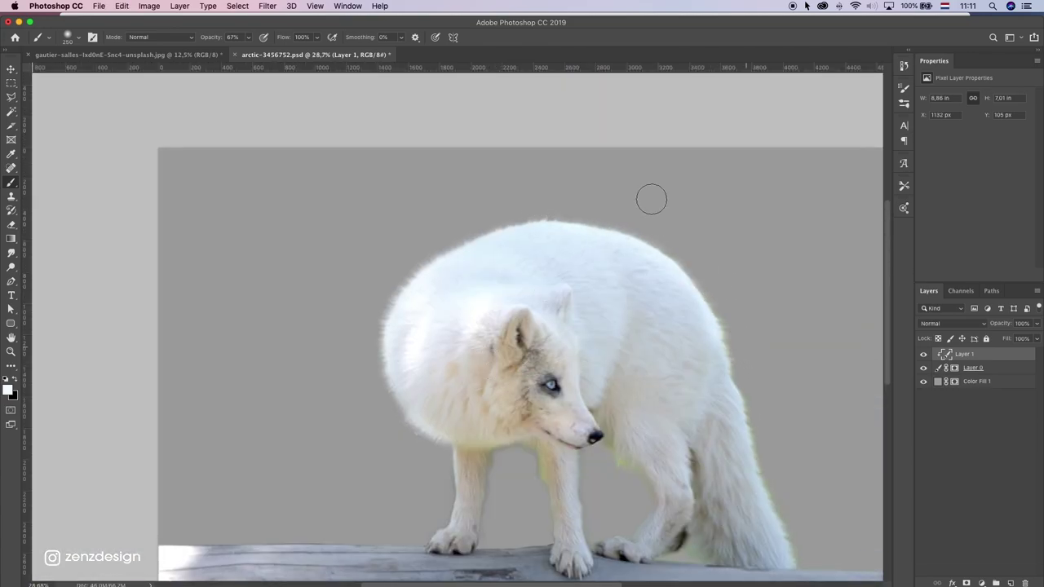
{"action": "scroll", "coordinate": [468, 401], "scroll_direction": "down", "scroll_amount": 1}
{"action": "scroll", "coordinate": [450, 413], "scroll_direction": "up", "scroll_amount": 2}
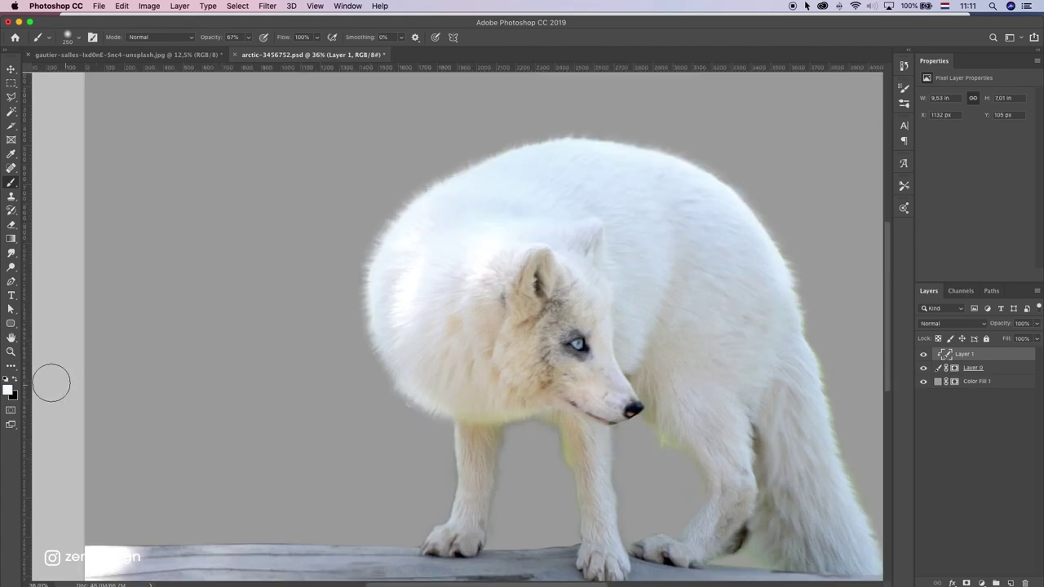
Step: Change the brush colour to a light grey sampled from the fur for the lower chest edge
{"action": "left_click", "coordinate": [9, 391]}
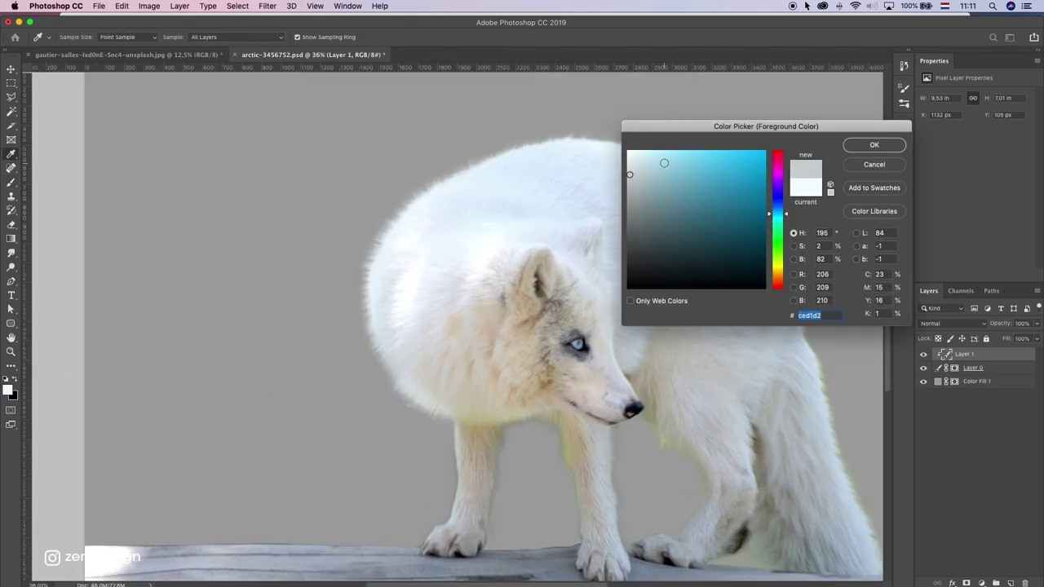
{"action": "left_click", "coordinate": [601, 178]}
{"action": "key", "text": "Return"}
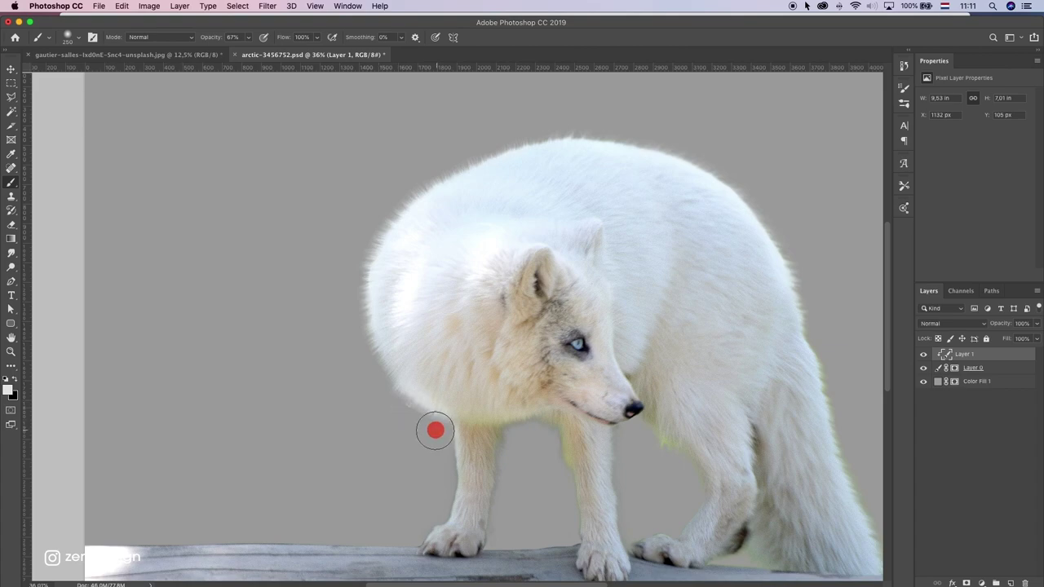
Step: Set the brush colour to beige d7d3c1 and paint over the yellow fringe under the chest and between the front legs
{"action": "left_click", "coordinate": [7, 391]}
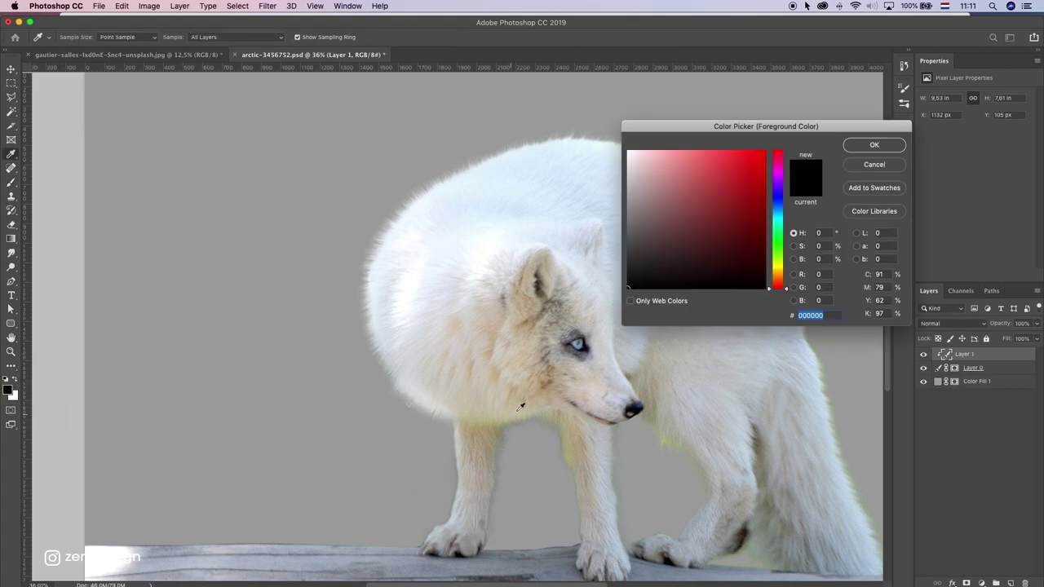
{"action": "left_click_drag", "start_coordinate": [514, 423], "coordinate": [523, 402]}
{"action": "left_click_drag", "start_coordinate": [644, 182], "coordinate": [642, 172]}
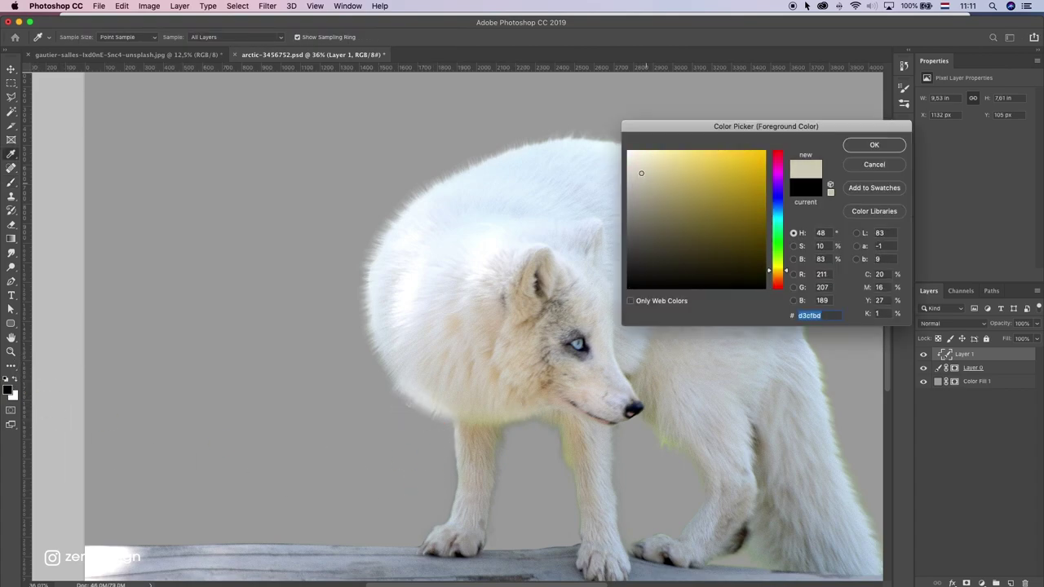
{"action": "key", "text": "Return"}
{"action": "mouse_move", "coordinate": [510, 433]}
{"action": "left_mouse_down"}
{"action": "mouse_move", "coordinate": [547, 439]}
{"action": "mouse_move", "coordinate": [555, 514]}
{"action": "left_mouse_up"}
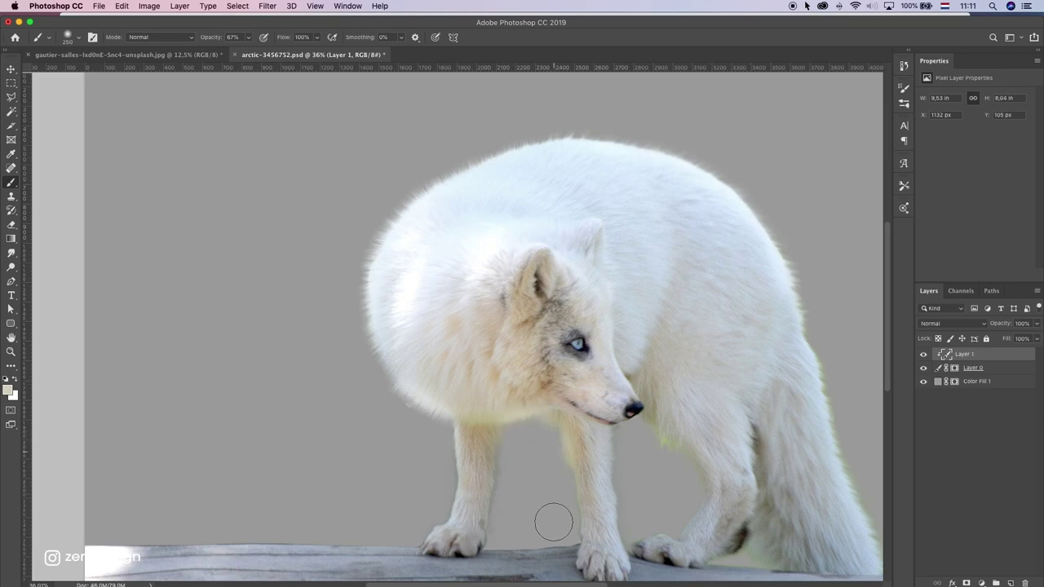
{"action": "left_click_drag", "start_coordinate": [499, 451], "coordinate": [511, 527]}
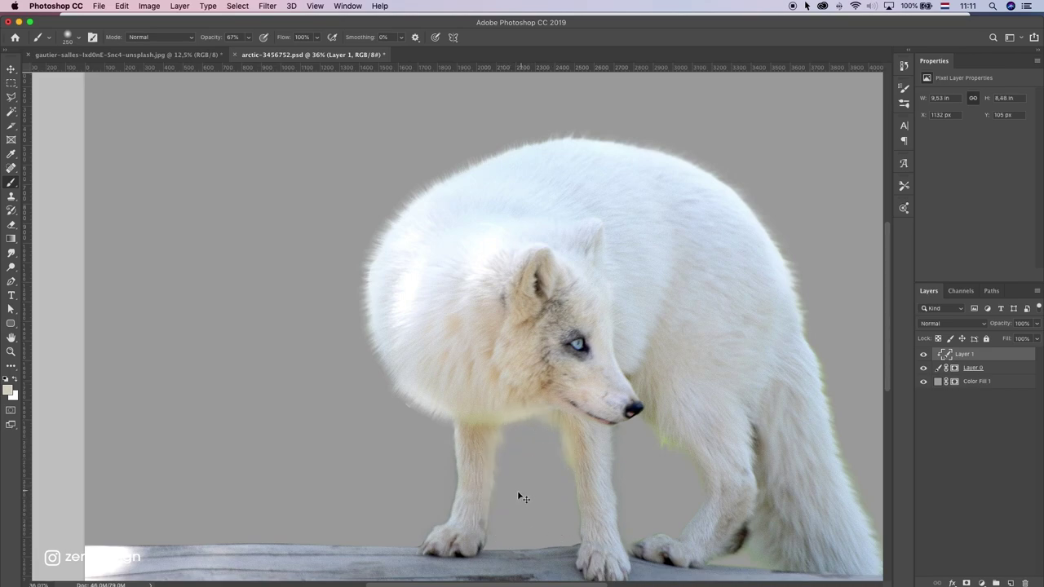
Step: Set the brush colour to light grey e1e1e1 and touch up the fringe along the front legs, undoing the stroke beneath the muzzle
{"action": "left_click", "coordinate": [9, 389]}
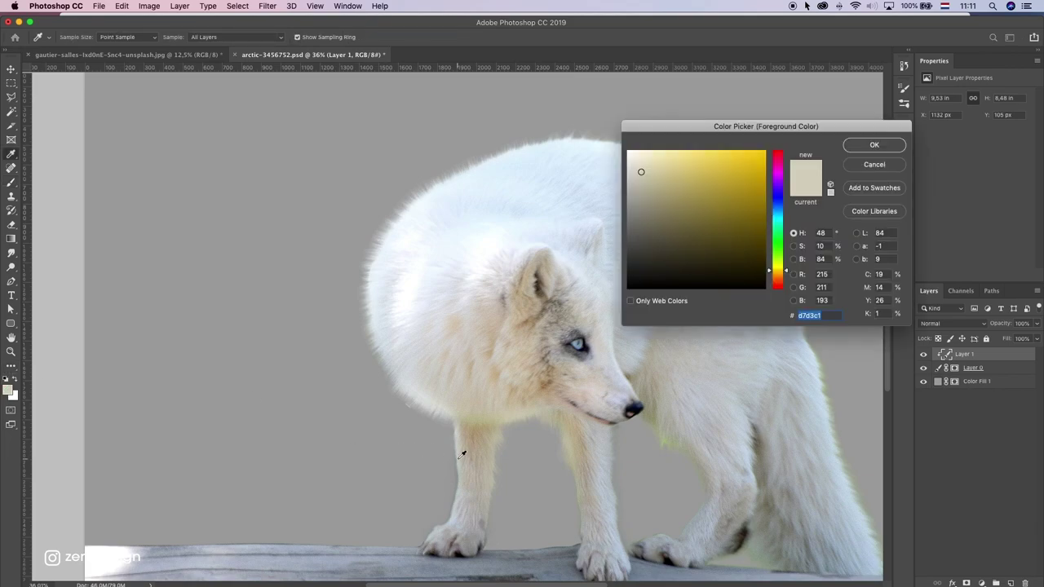
{"action": "left_click_drag", "start_coordinate": [462, 454], "coordinate": [496, 389]}
{"action": "left_click", "coordinate": [626, 166]}
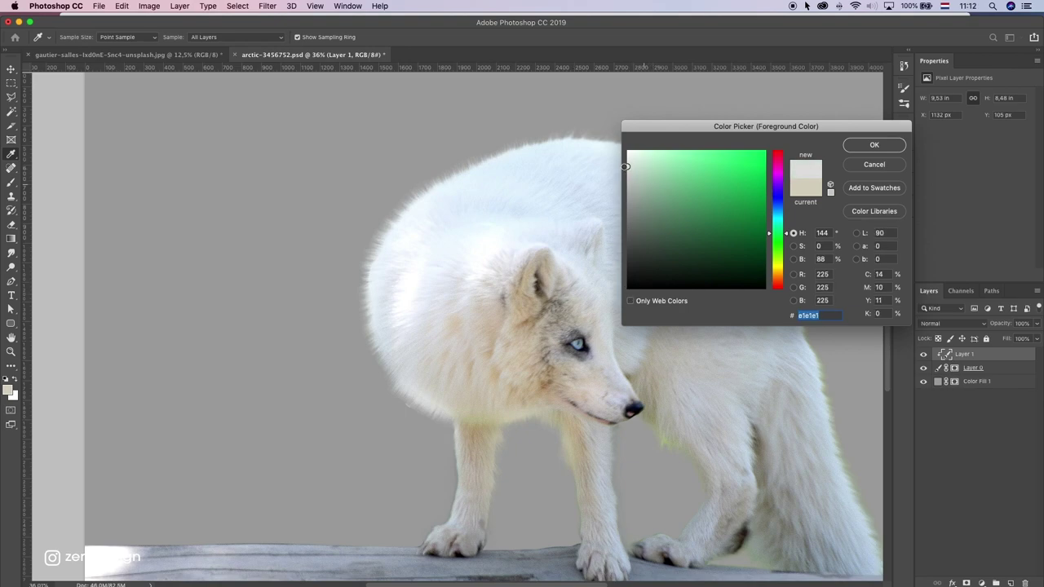
{"action": "key", "text": "Return"}
{"action": "key", "text": "b"}
{"action": "left_click", "coordinate": [441, 447]}
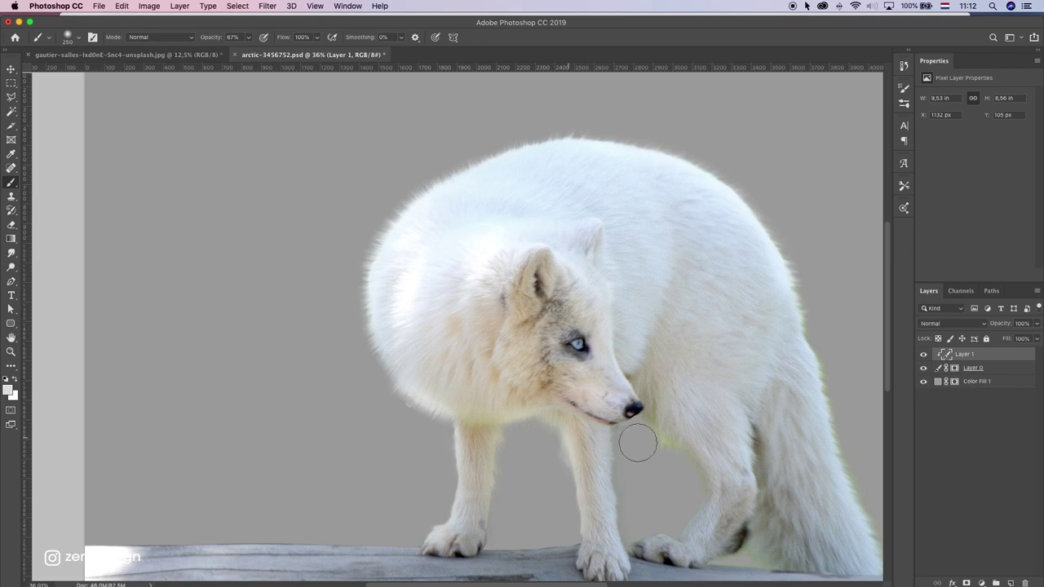
{"action": "left_click_drag", "start_coordinate": [634, 443], "coordinate": [543, 385]}
{"action": "key", "text": "super+z"}
{"action": "left_click_drag", "start_coordinate": [717, 289], "coordinate": [626, 301]}
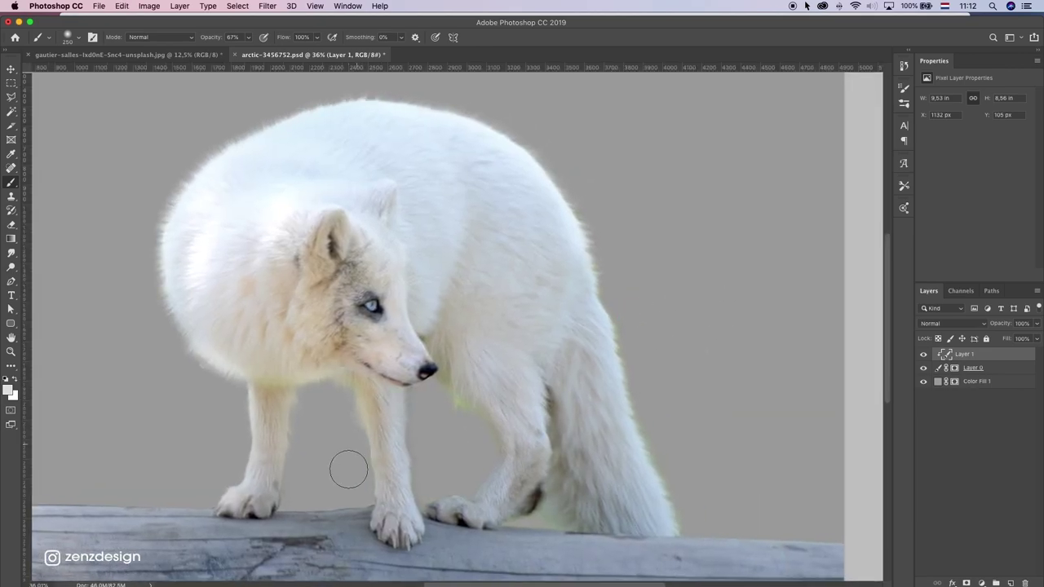
{"action": "left_click", "coordinate": [321, 442]}
Step: Sample blue-grey ced6de from the tail fur and paint over the green fringe along the outer rump and tail
{"action": "scroll", "coordinate": [592, 342], "scroll_direction": "up", "scroll_amount": 5}
{"action": "left_click", "coordinate": [10, 391]}
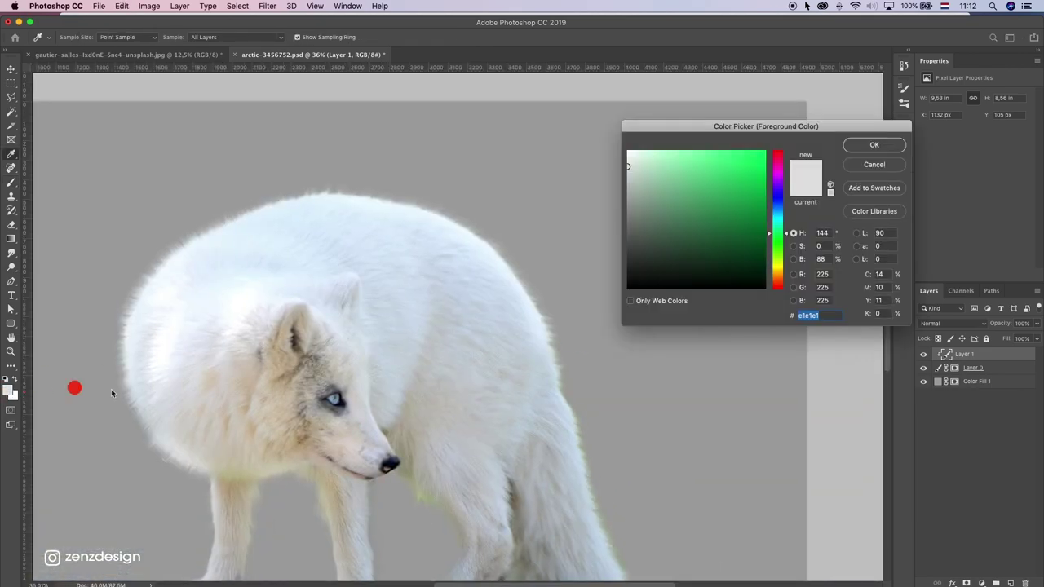
{"action": "left_click", "coordinate": [576, 450]}
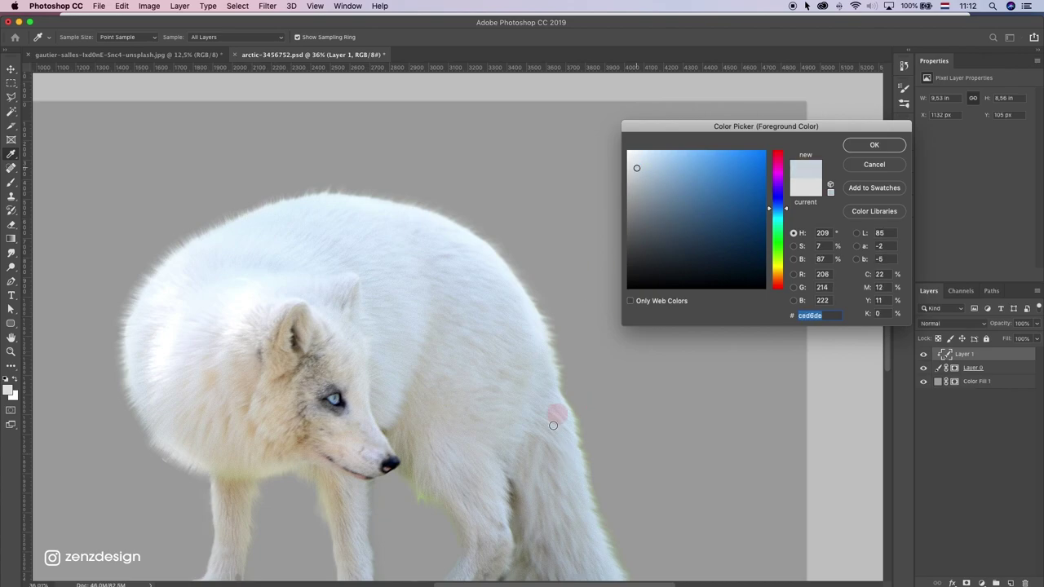
{"action": "key", "text": "Return"}
{"action": "scroll", "coordinate": [555, 447], "scroll_direction": "down", "scroll_amount": 1}
{"action": "scroll", "coordinate": [555, 447], "scroll_direction": "down", "scroll_amount": 2}
{"action": "mouse_move", "coordinate": [627, 441]}
{"action": "left_mouse_down"}
{"action": "mouse_move", "coordinate": [591, 412]}
{"action": "mouse_move", "coordinate": [591, 365]}
{"action": "left_mouse_up"}
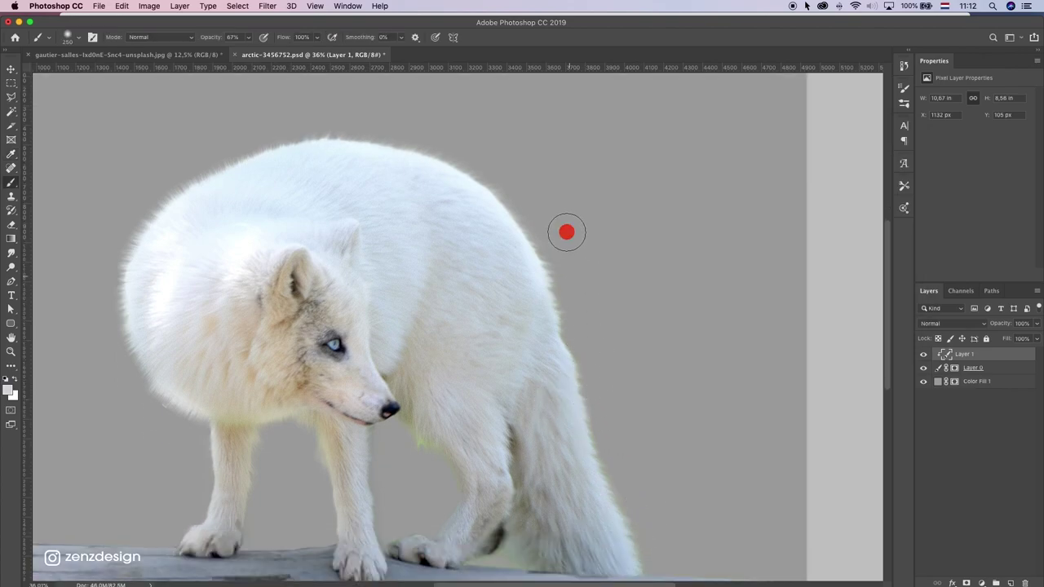
{"action": "left_click_drag", "start_coordinate": [566, 233], "coordinate": [623, 403]}
{"action": "left_click", "coordinate": [541, 217]}
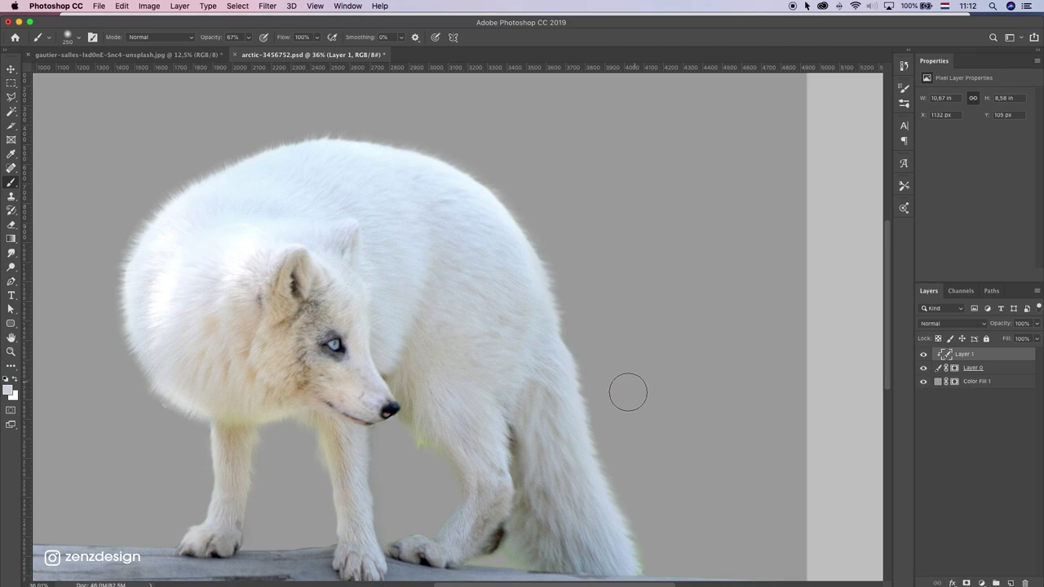
Step: Continue painting over the fringe along the lower tail and undo the last stroke
{"action": "scroll", "coordinate": [625, 375], "scroll_direction": "down", "scroll_amount": 3}
{"action": "left_click", "coordinate": [660, 427]}
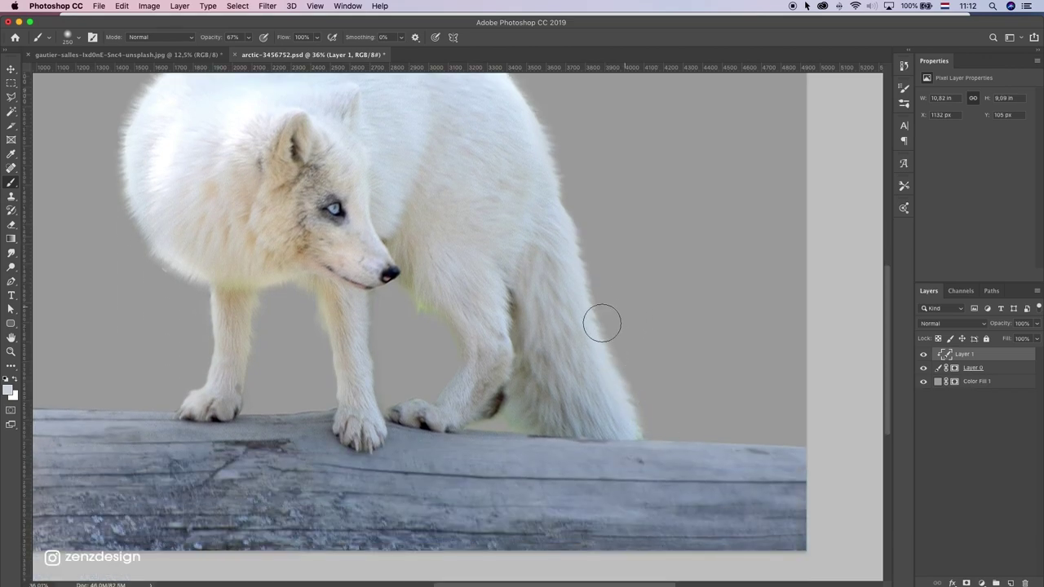
{"action": "key", "text": "super+z"}
Step: Sample the fur colour at the top of the hind leg and paint over the yellow-green fringe beneath the belly
{"action": "left_click", "coordinate": [9, 389]}
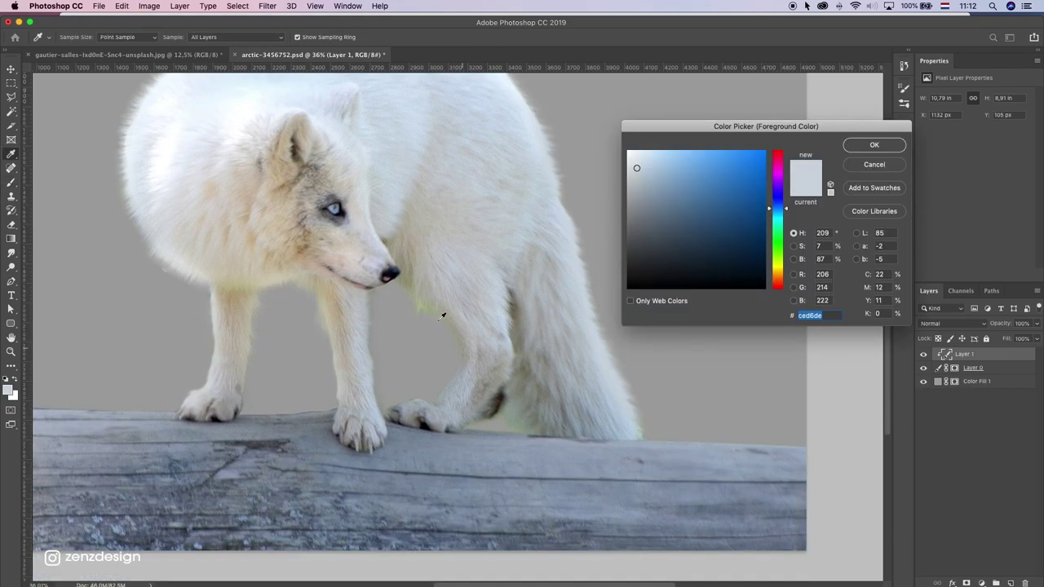
{"action": "left_click", "coordinate": [444, 295]}
{"action": "left_click", "coordinate": [445, 294]}
{"action": "key", "text": "Return"}
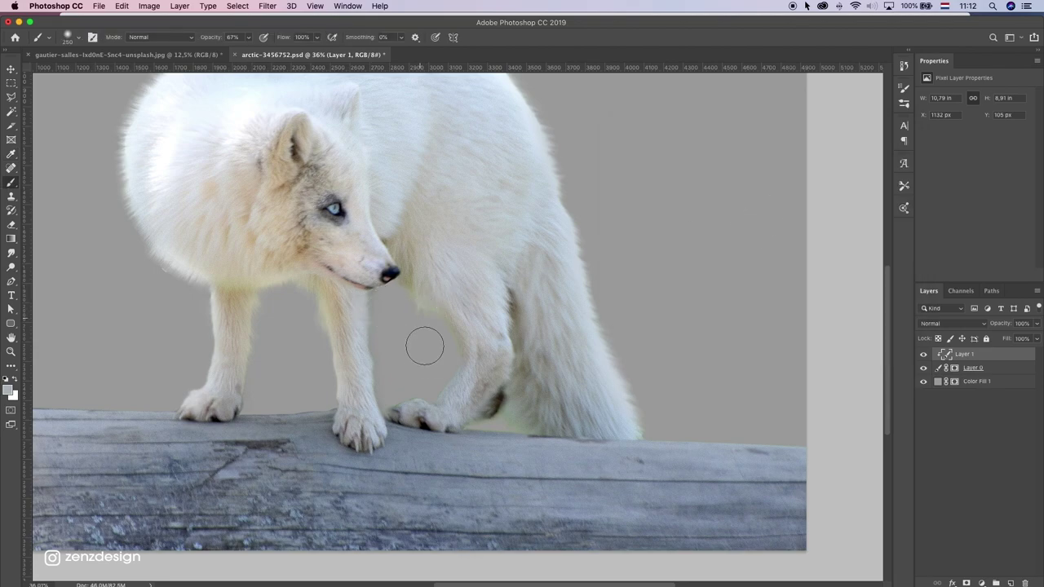
{"action": "left_click", "coordinate": [432, 352]}
Step: Paint over the remaining fringe at the tail's lower tip where it meets the log
{"action": "scroll", "coordinate": [400, 320], "scroll_direction": "up", "scroll_amount": 2}
{"action": "scroll", "coordinate": [417, 317], "scroll_direction": "down", "scroll_amount": 5}
{"action": "scroll", "coordinate": [416, 316], "scroll_direction": "up", "scroll_amount": 3}
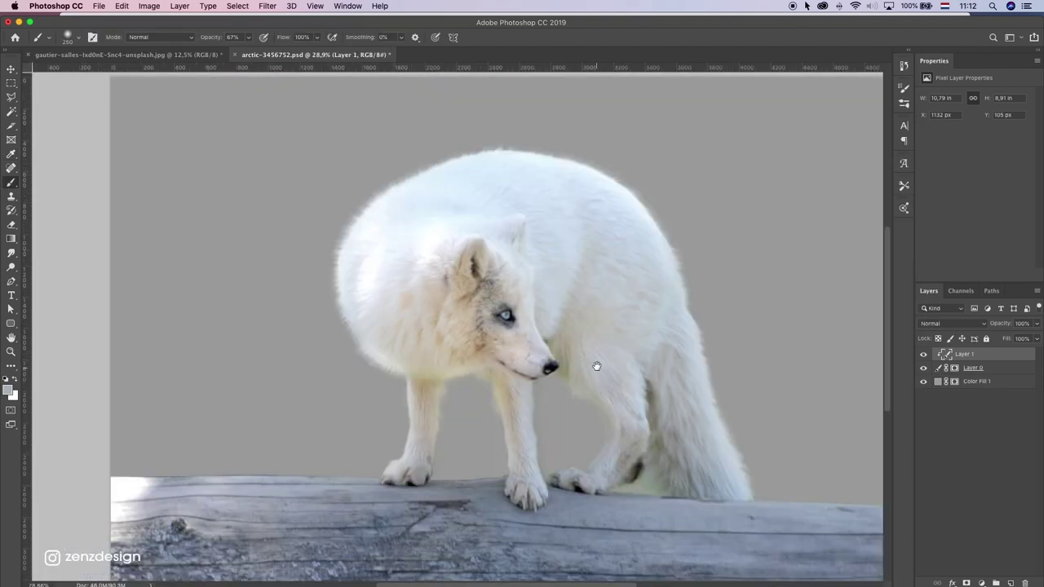
{"action": "mouse_move", "coordinate": [597, 362]}
{"action": "left_mouse_down"}
{"action": "mouse_move", "coordinate": [568, 294]}
{"action": "mouse_move", "coordinate": [509, 309]}
{"action": "left_mouse_up"}
{"action": "scroll", "coordinate": [487, 330], "scroll_direction": "up", "scroll_amount": 2}
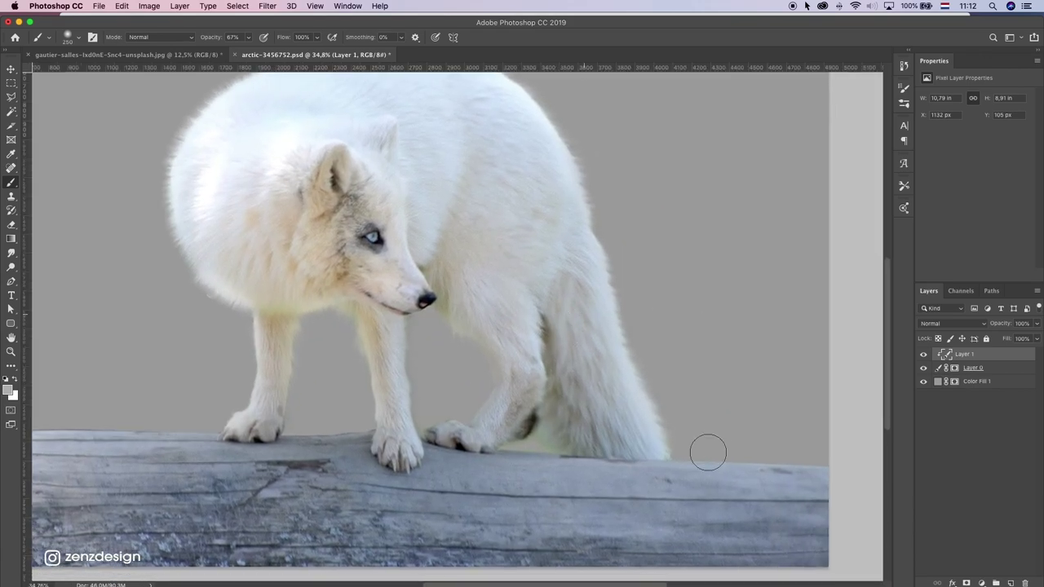
{"action": "left_click_drag", "start_coordinate": [687, 450], "coordinate": [725, 427]}
{"action": "scroll", "coordinate": [354, 280], "scroll_direction": "down", "scroll_amount": 3}
{"action": "scroll", "coordinate": [344, 275], "scroll_direction": "up", "scroll_amount": 1}
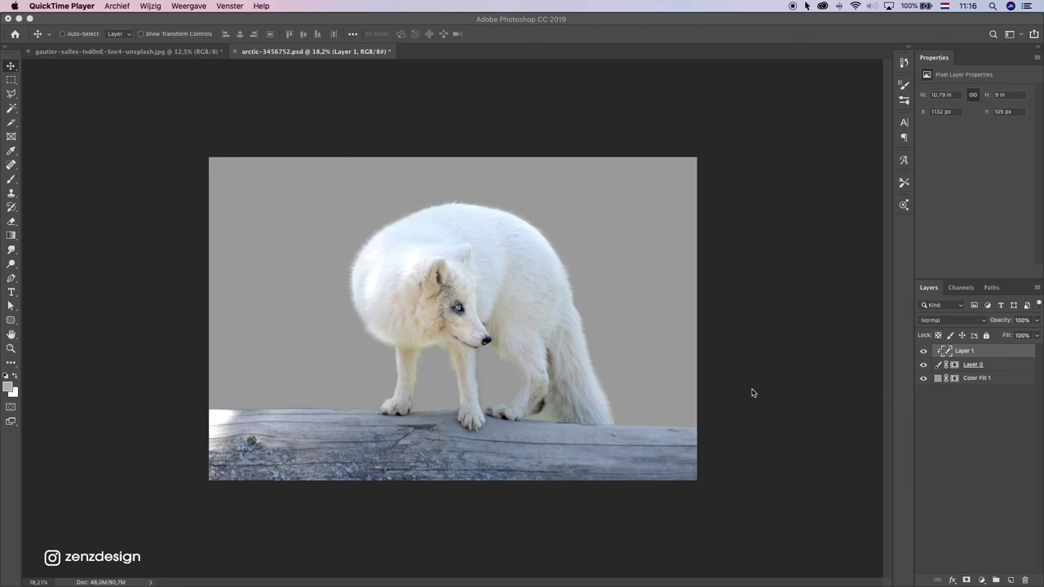
Step: Add an empty layer above Layer 1 and merge it with Layer 1 and the masked fox layer
{"action": "left_click", "coordinate": [980, 352]}
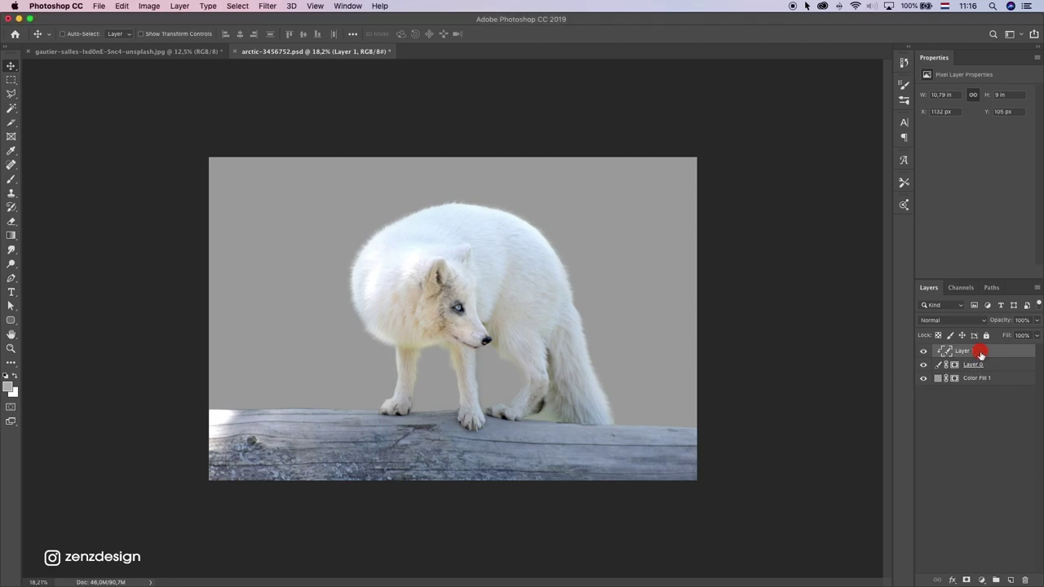
{"action": "left_click", "coordinate": [1011, 580]}
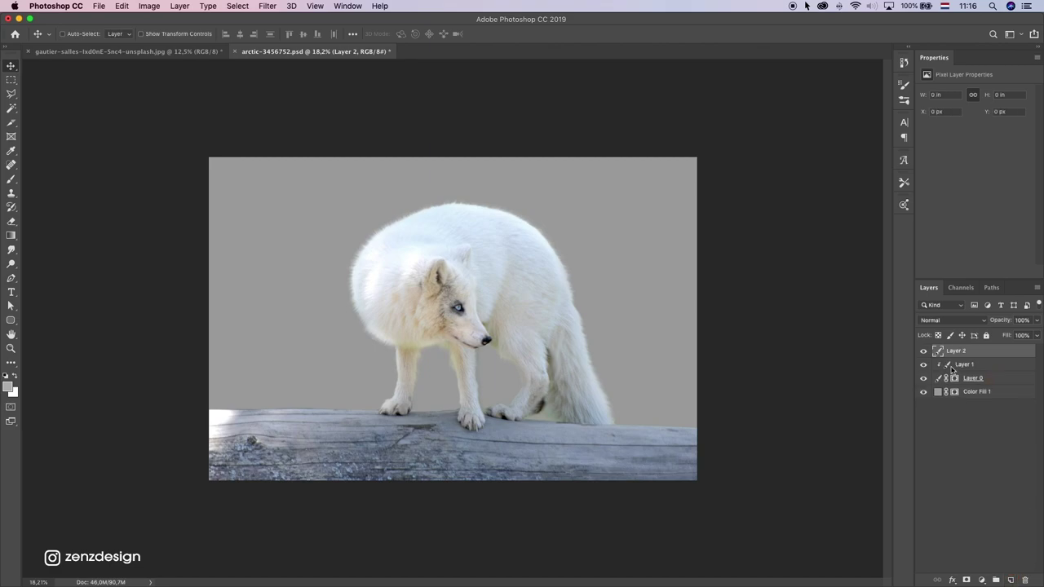
{"action": "left_click", "coordinate": [991, 382], "text": "shift"}
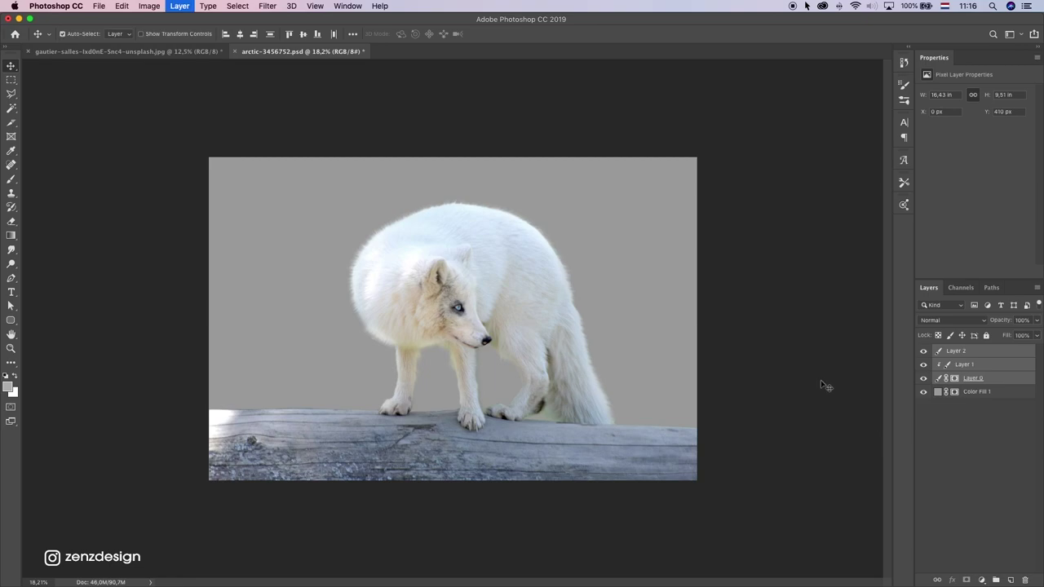
{"action": "key", "text": "super+e"}
Step: Check the merged fox layer by hiding and showing it, and convert it to a Smart Object
{"action": "left_click", "coordinate": [924, 350]}
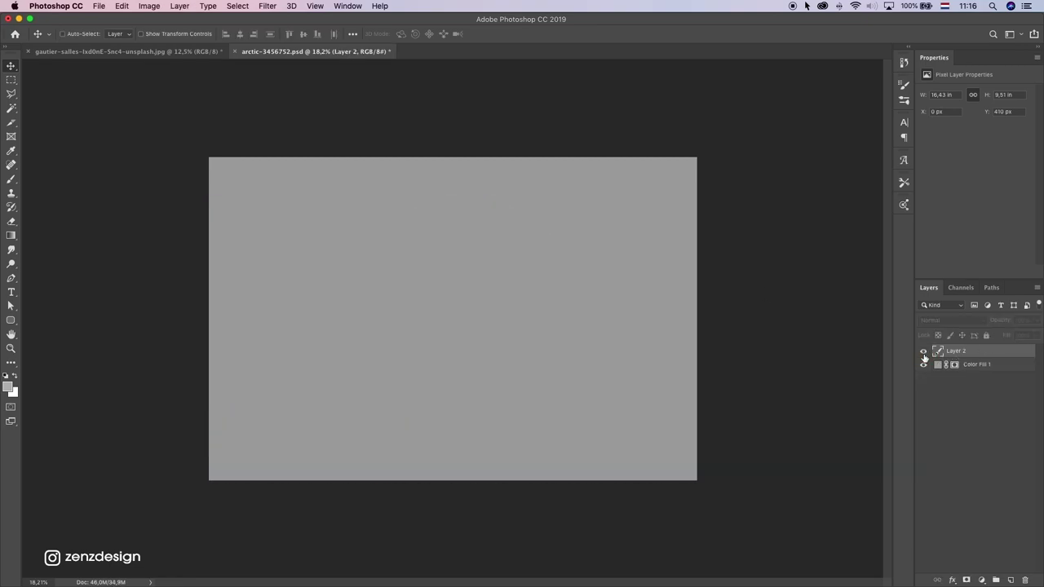
{"action": "left_click", "coordinate": [924, 351]}
{"action": "right_click", "coordinate": [956, 362]}
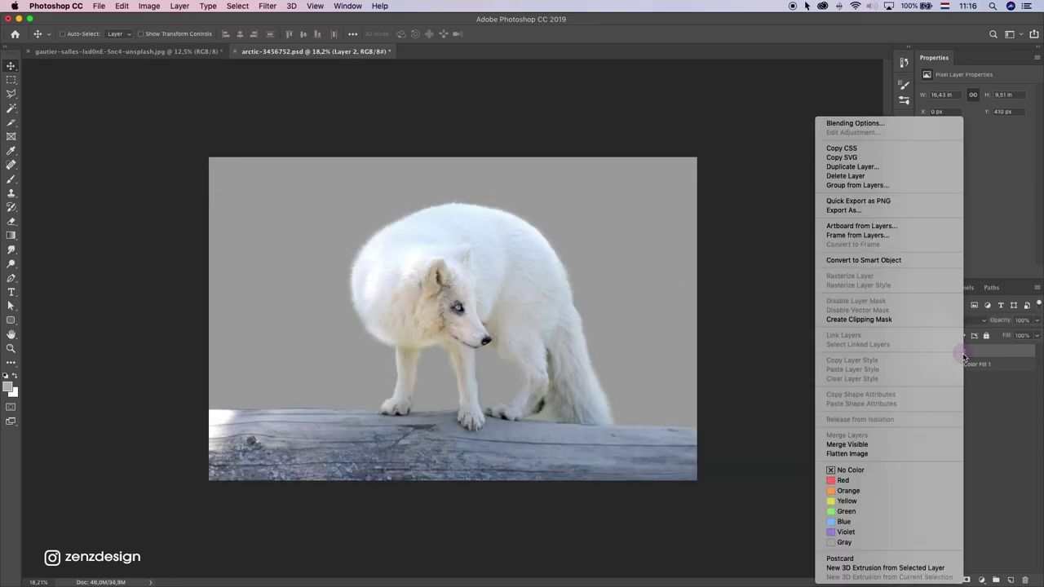
{"action": "left_click", "coordinate": [875, 260]}
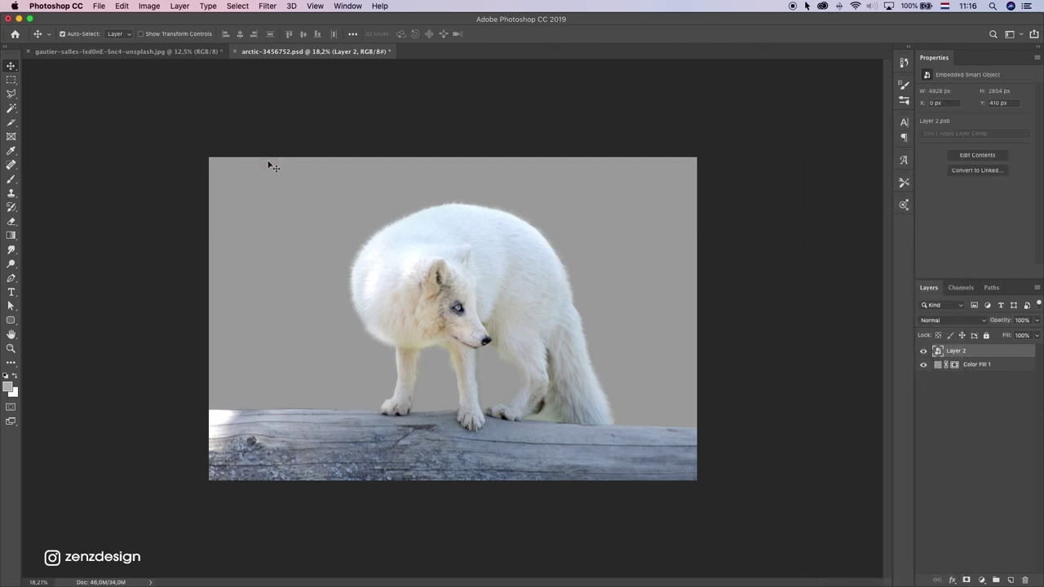
Step: Create a new document 2160 px wide and 2700 px high
{"action": "key", "text": "super+n"}
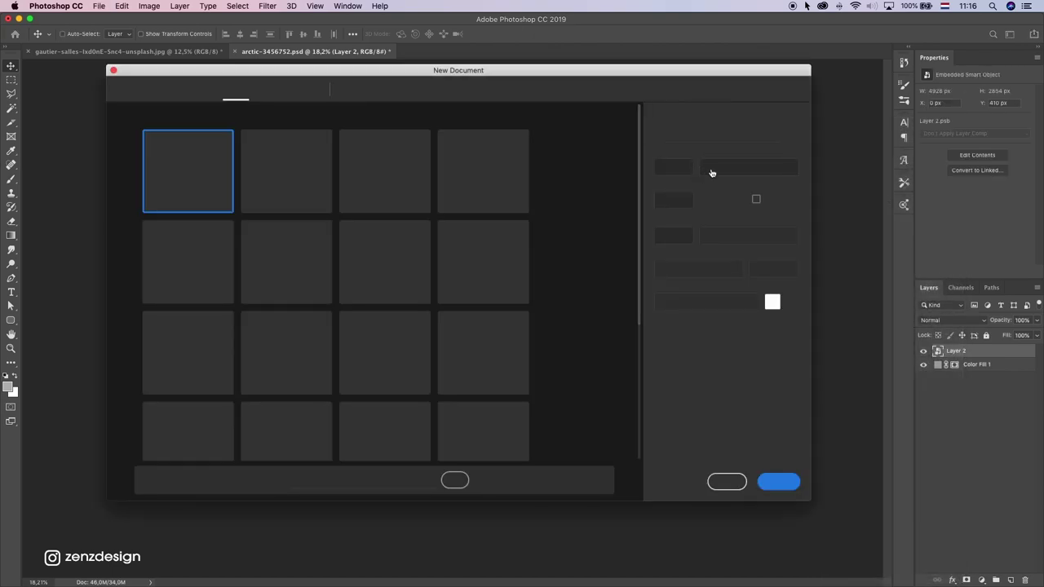
{"action": "left_click_drag", "start_coordinate": [684, 167], "coordinate": [640, 170]}
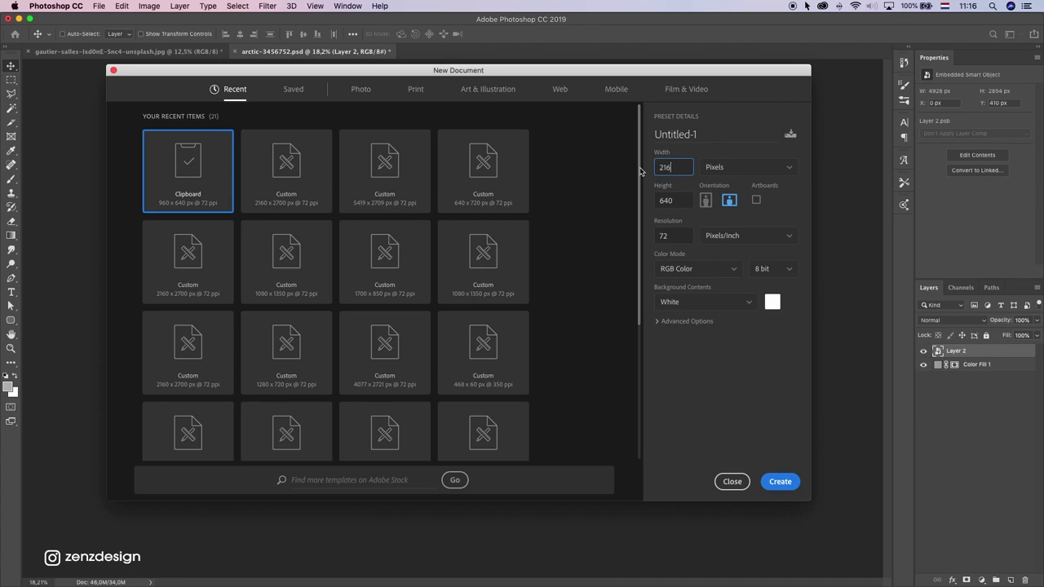
{"action": "key", "text": "Tab"}
{"action": "type", "text": "2700"}
{"action": "key", "text": "Return"}
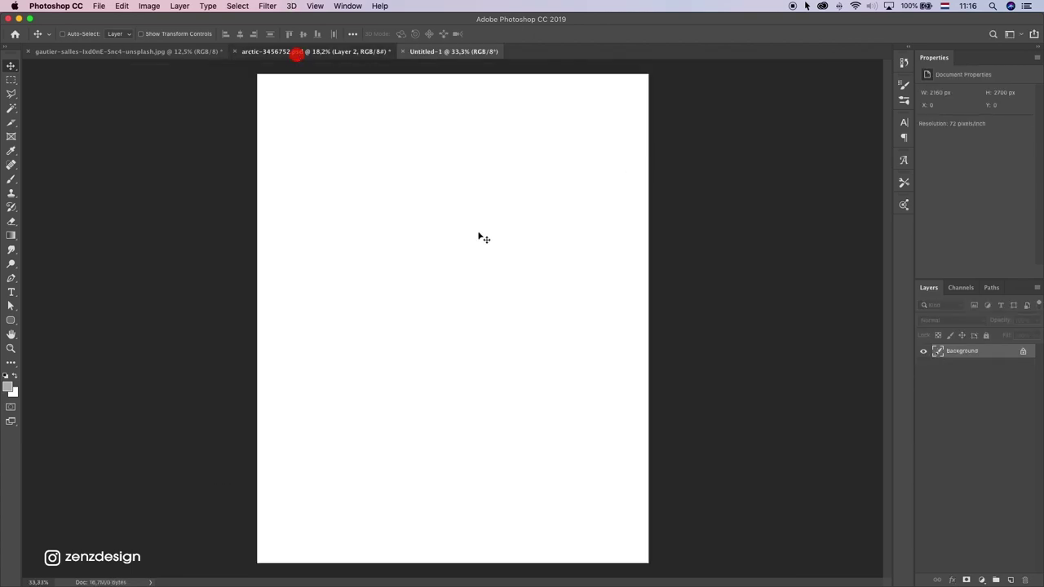
Step: Copy the fox Smart Object from arctic-3456752.psd into the new document and position it over the canvas
{"action": "left_click", "coordinate": [297, 53]}
{"action": "left_click_drag", "start_coordinate": [458, 342], "coordinate": [551, 364]}
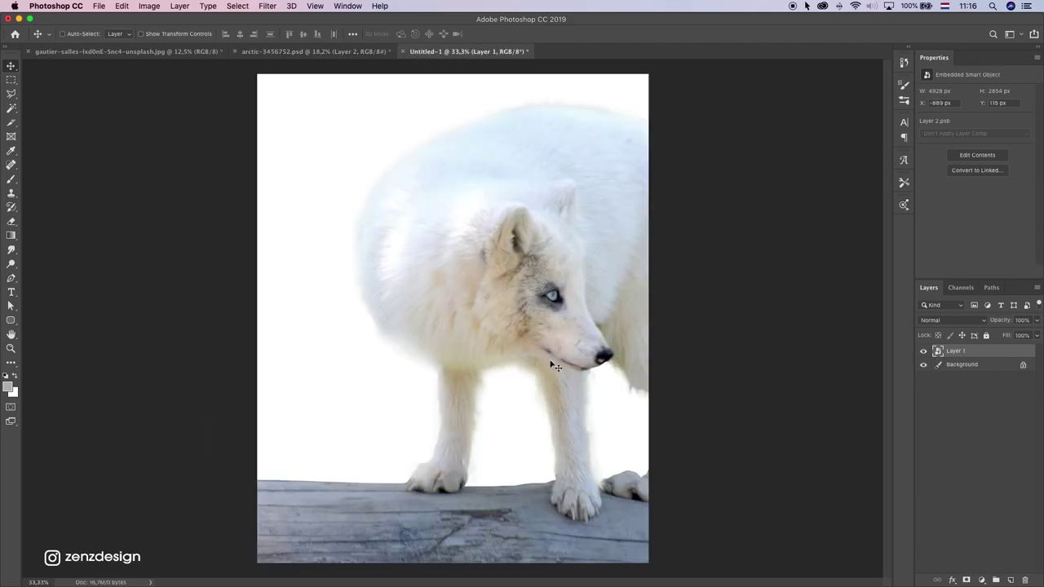
{"action": "scroll", "coordinate": [554, 363], "scroll_direction": "down", "scroll_amount": 5}
{"action": "left_click_drag", "start_coordinate": [539, 328], "coordinate": [488, 333]}
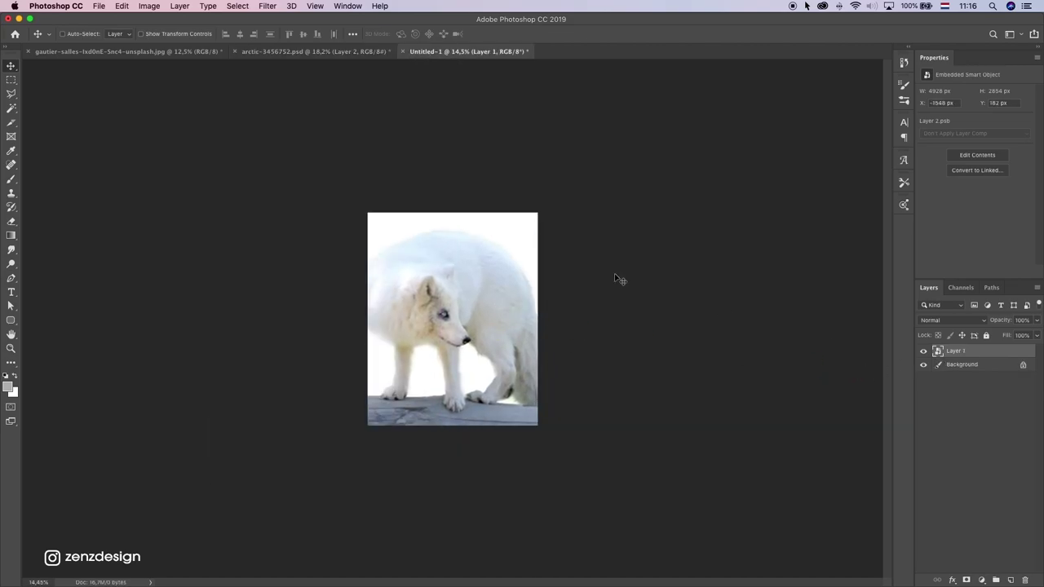
Step: Scale the fox Smart Object down to about 312% and position it over the lower part of the canvas
{"action": "key", "text": "super+t"}
{"action": "left_click_drag", "start_coordinate": [630, 227], "coordinate": [576, 259]}
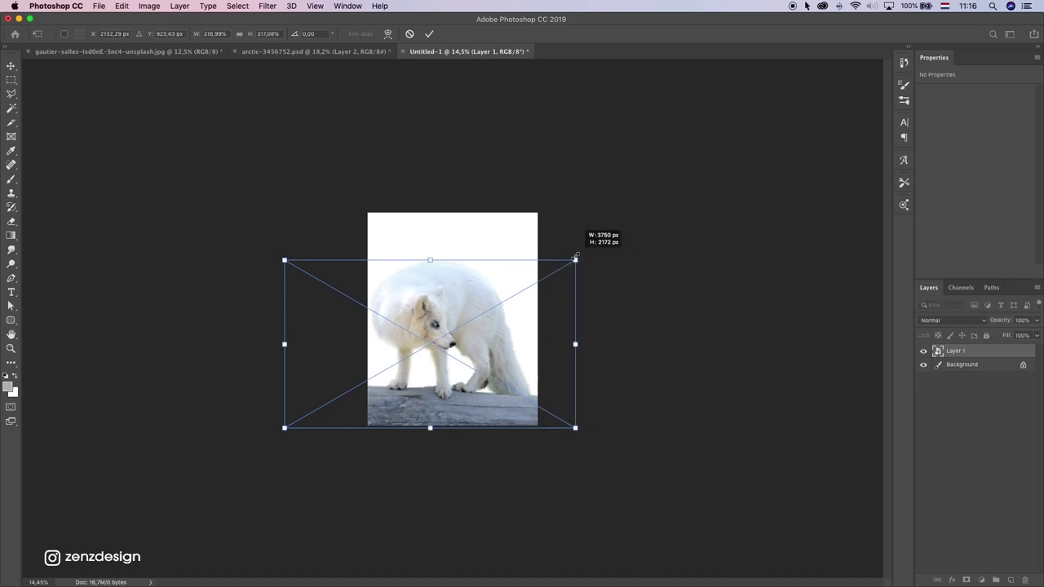
{"action": "left_click_drag", "start_coordinate": [531, 284], "coordinate": [538, 281]}
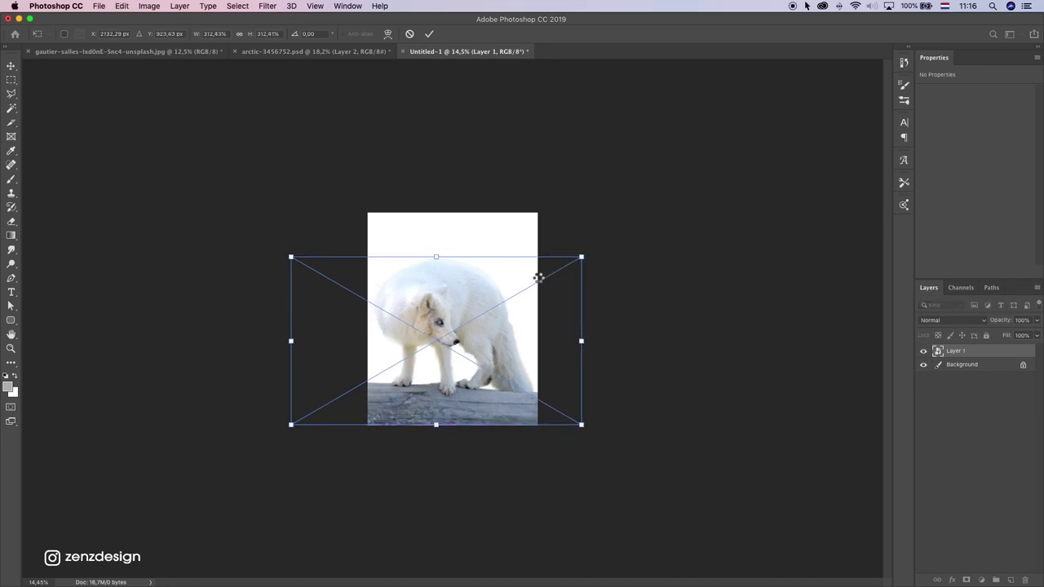
{"action": "key", "text": "Return"}
Step: Paste the mountain landscape from gautier-salles-lxd0nE-5nc4-unsplash.jpg into the composition, between the Background and the fox layer
{"action": "left_click", "coordinate": [109, 52]}
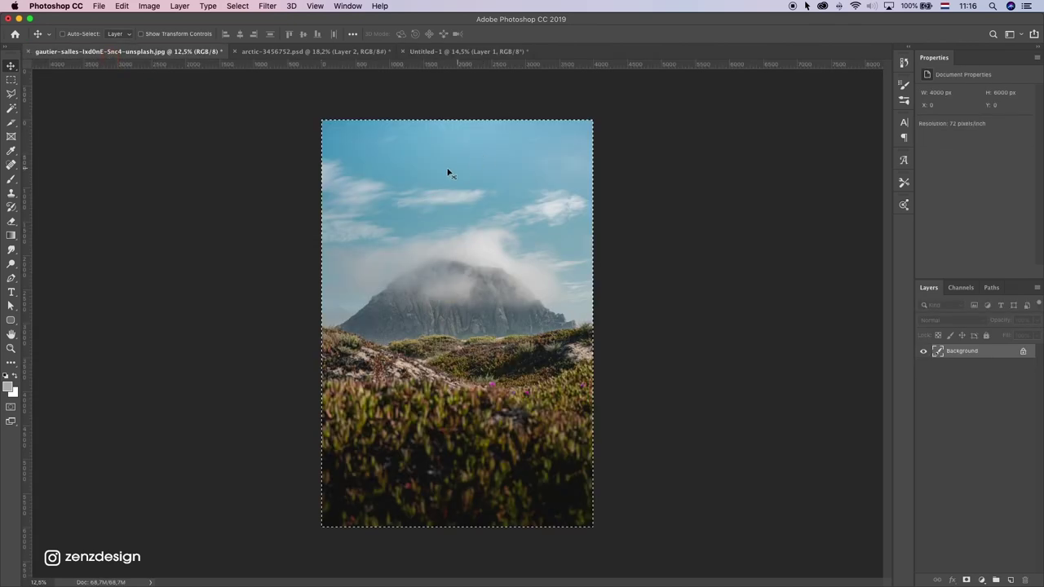
{"action": "left_click", "coordinate": [442, 51]}
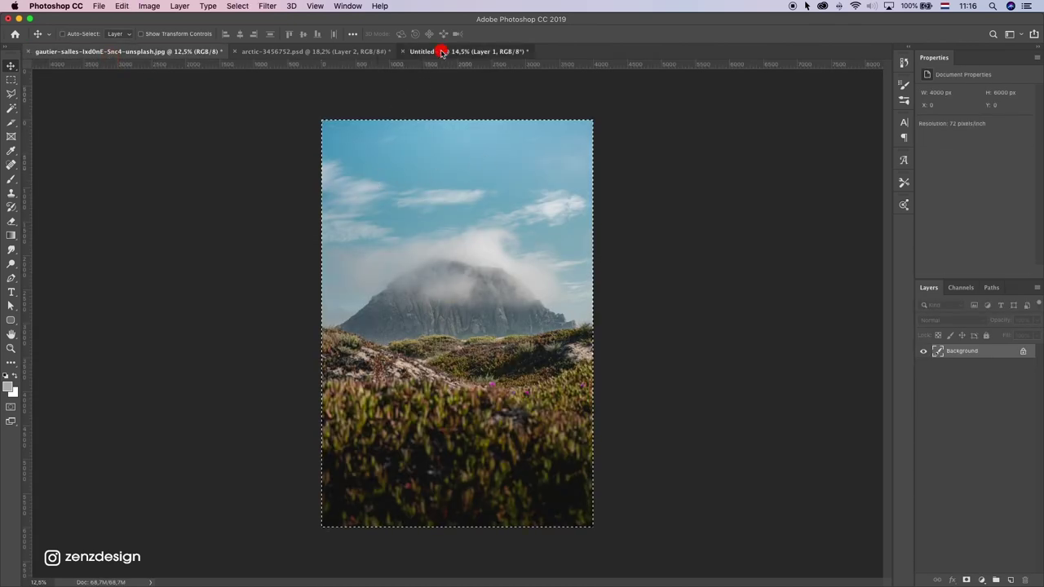
{"action": "left_click", "coordinate": [950, 365]}
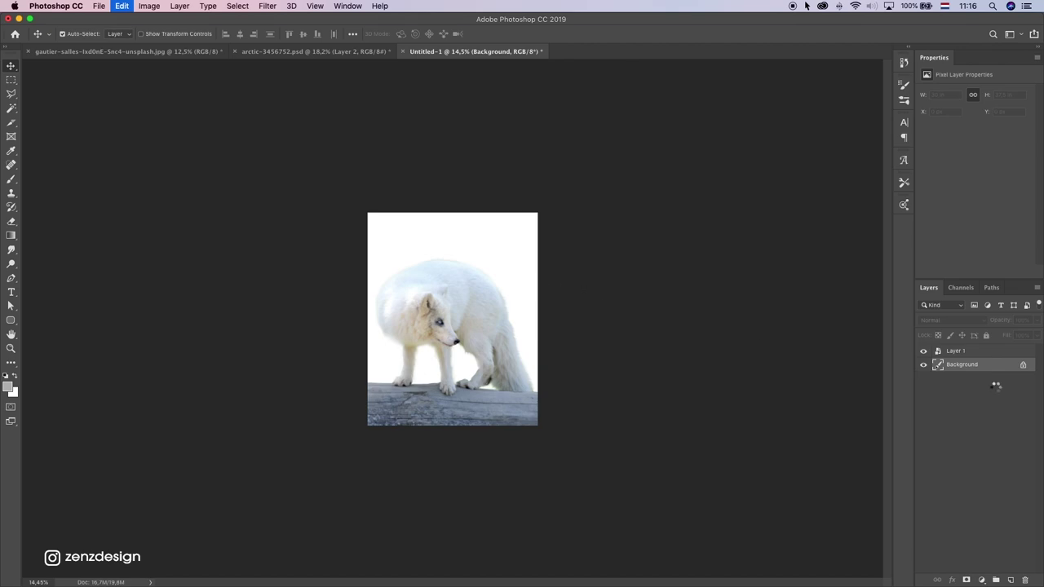
{"action": "key", "text": "super+v"}
Step: Reposition the landscape layer behind the fox to about X -1316 px, Y -238 px, framing the fox with sky and clouds
{"action": "left_click_drag", "start_coordinate": [571, 284], "coordinate": [483, 248]}
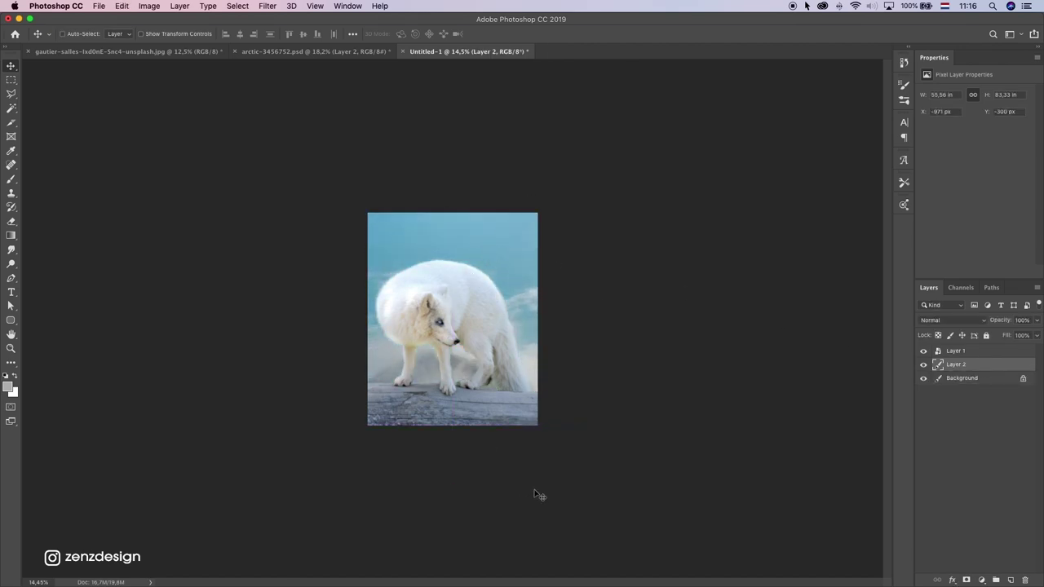
{"action": "mouse_move", "coordinate": [562, 450]}
{"action": "left_mouse_down"}
{"action": "mouse_move", "coordinate": [565, 410]}
{"action": "mouse_move", "coordinate": [571, 461]}
{"action": "left_mouse_up"}
{"action": "left_click_drag", "start_coordinate": [495, 302], "coordinate": [551, 281]}
{"action": "scroll", "coordinate": [506, 315], "scroll_direction": "up", "scroll_amount": 4}
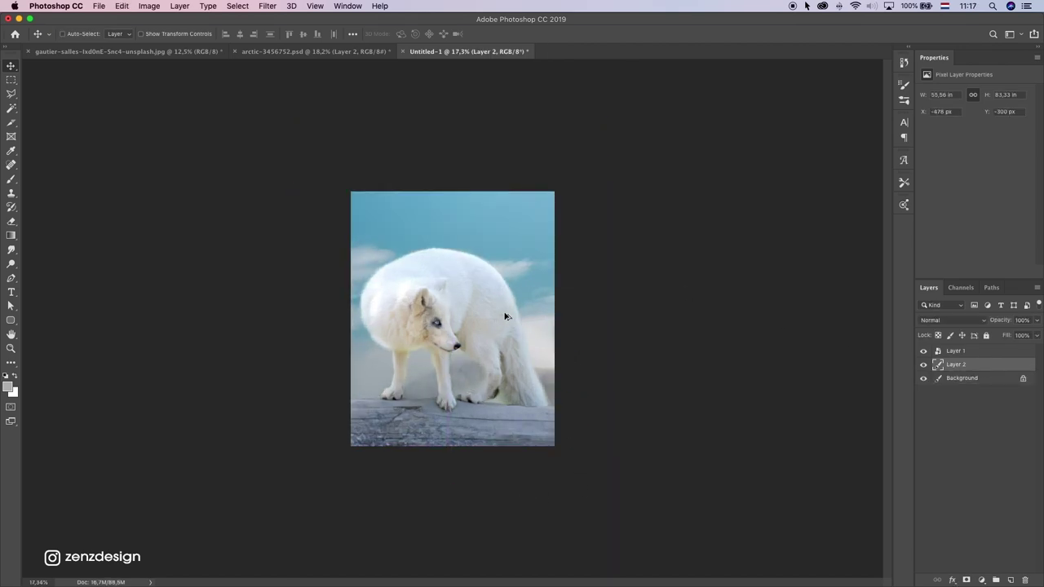
{"action": "left_click_drag", "start_coordinate": [478, 317], "coordinate": [565, 248]}
{"action": "left_click_drag", "start_coordinate": [482, 267], "coordinate": [368, 278]}
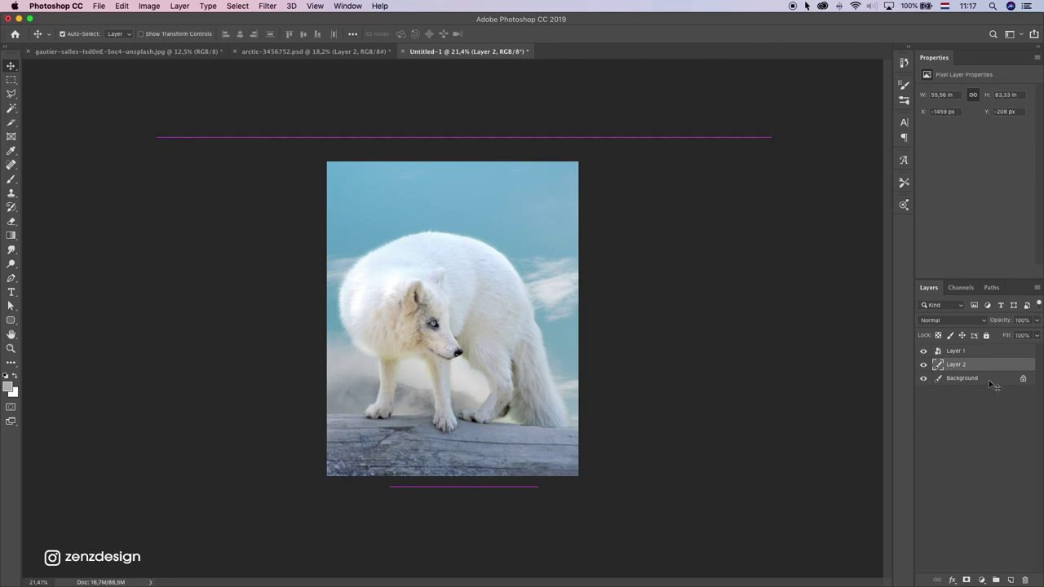
{"action": "left_click_drag", "start_coordinate": [501, 201], "coordinate": [505, 249]}
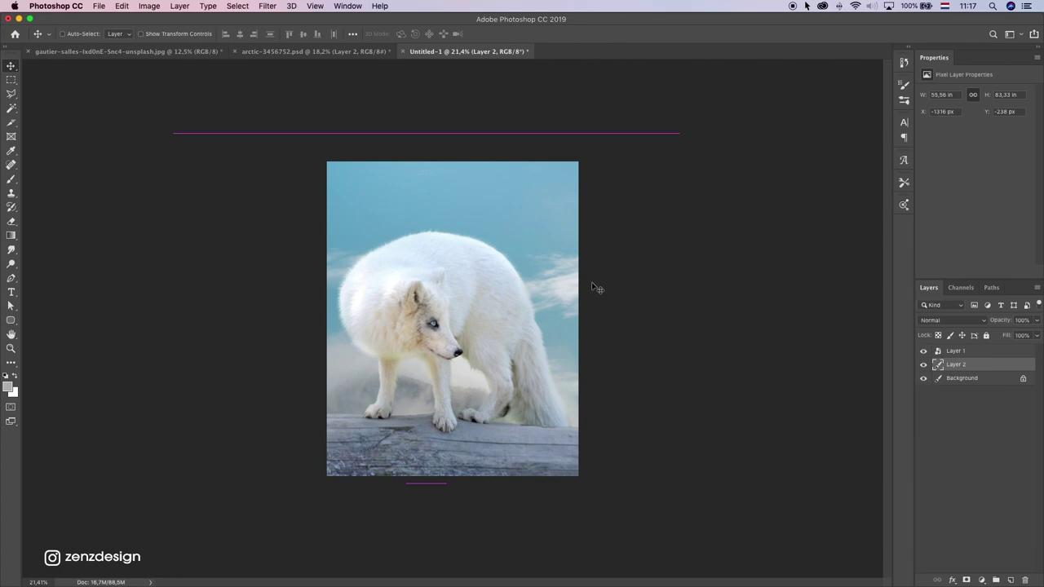
{"action": "scroll", "coordinate": [597, 291], "scroll_direction": "down", "scroll_amount": 5}
{"action": "scroll", "coordinate": [597, 290], "scroll_direction": "up", "scroll_amount": 5}
Step: Scale the fox layer down to about 290% and shift it so the log fills the canvas's lower edge
{"action": "left_click", "coordinate": [462, 309], "text": "super"}
{"action": "key", "text": "super+t"}
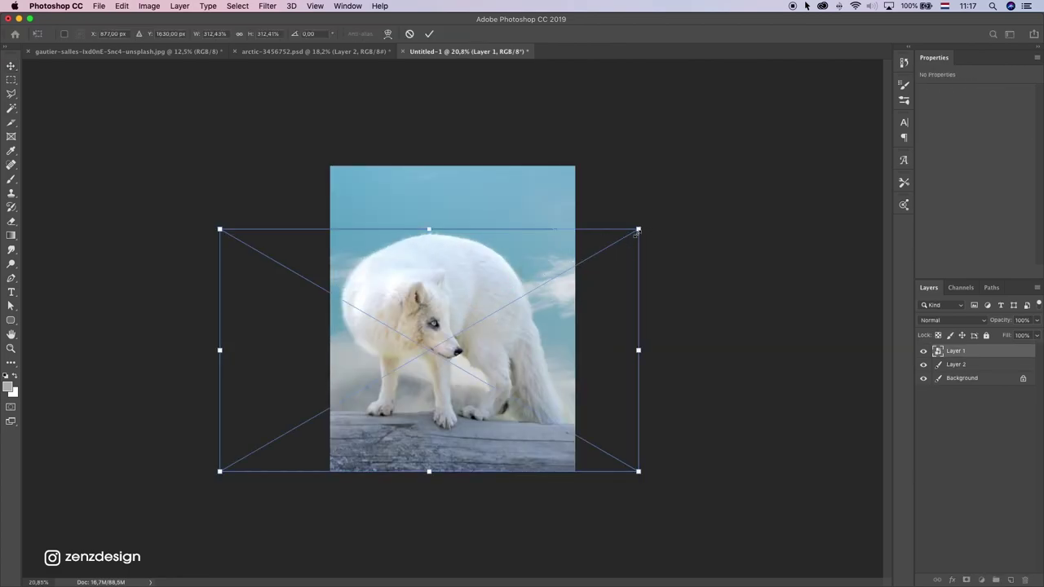
{"action": "left_click_drag", "start_coordinate": [641, 230], "coordinate": [606, 247]}
{"action": "left_click_drag", "start_coordinate": [543, 305], "coordinate": [569, 315]}
{"action": "left_click", "coordinate": [629, 246]}
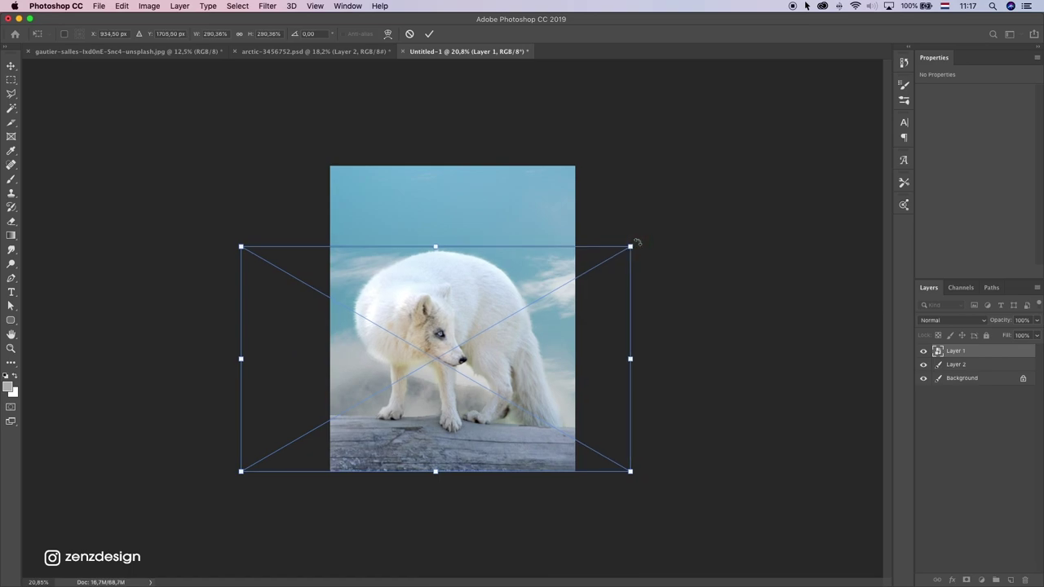
{"action": "key", "text": "Return"}
{"action": "key", "text": "super+0"}
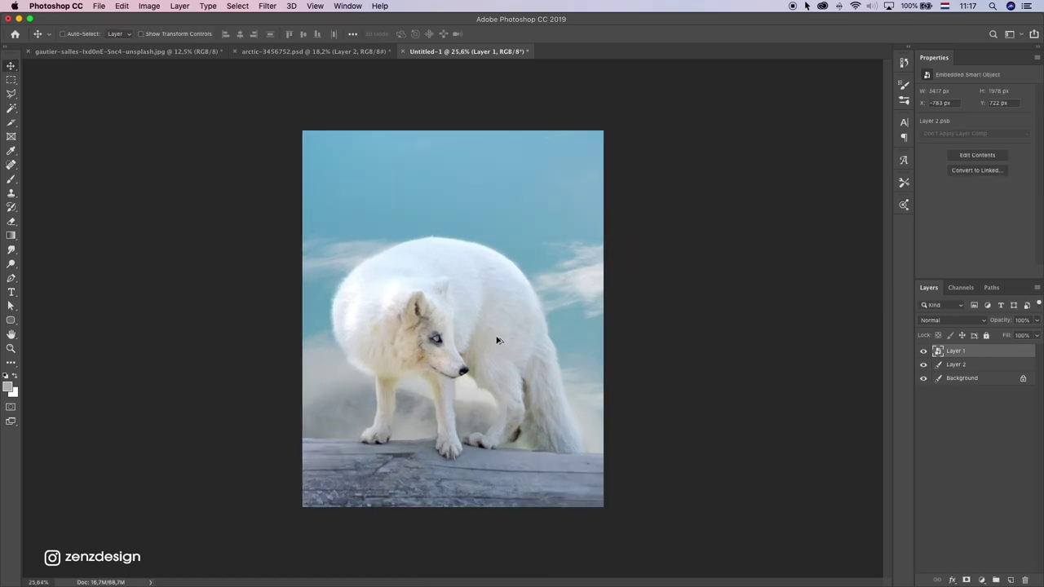
Step: Convert the landscape layer, Layer 2, to a Smart Object
{"action": "left_click", "coordinate": [959, 365]}
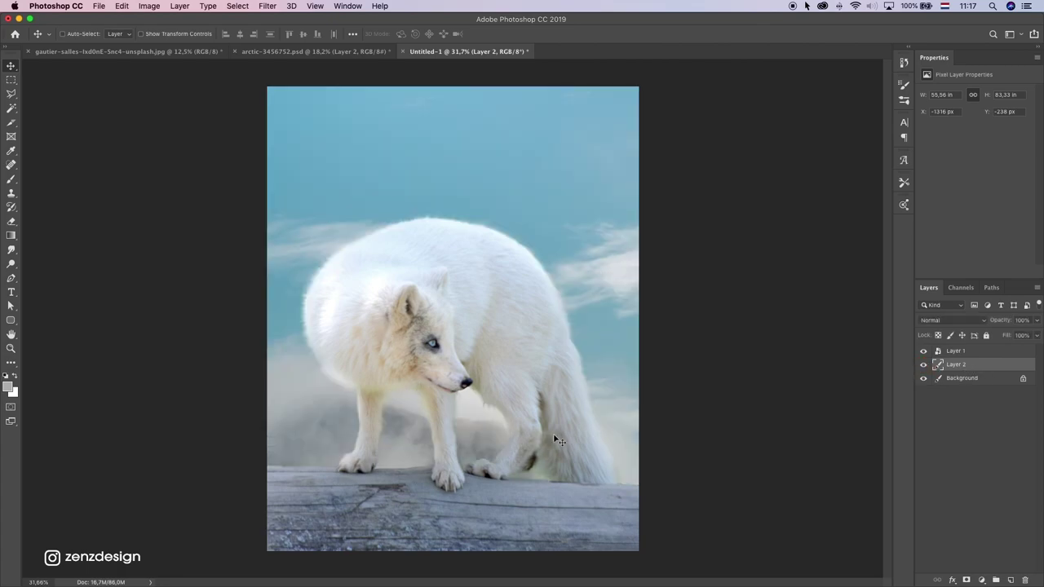
{"action": "scroll", "coordinate": [517, 420], "scroll_direction": "up", "scroll_amount": 4}
{"action": "scroll", "coordinate": [411, 463], "scroll_direction": "down", "scroll_amount": 2}
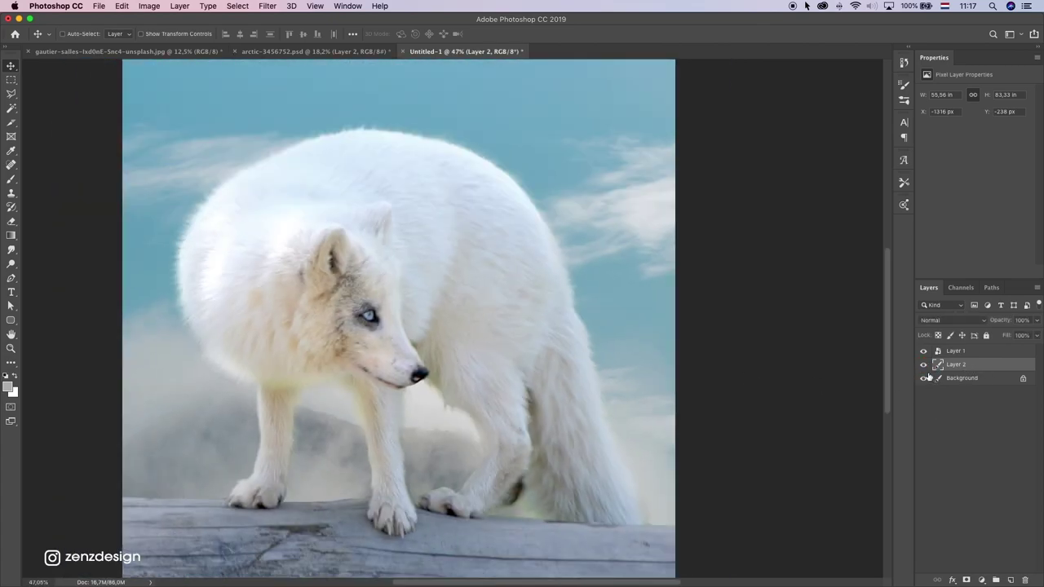
{"action": "right_click", "coordinate": [963, 372]}
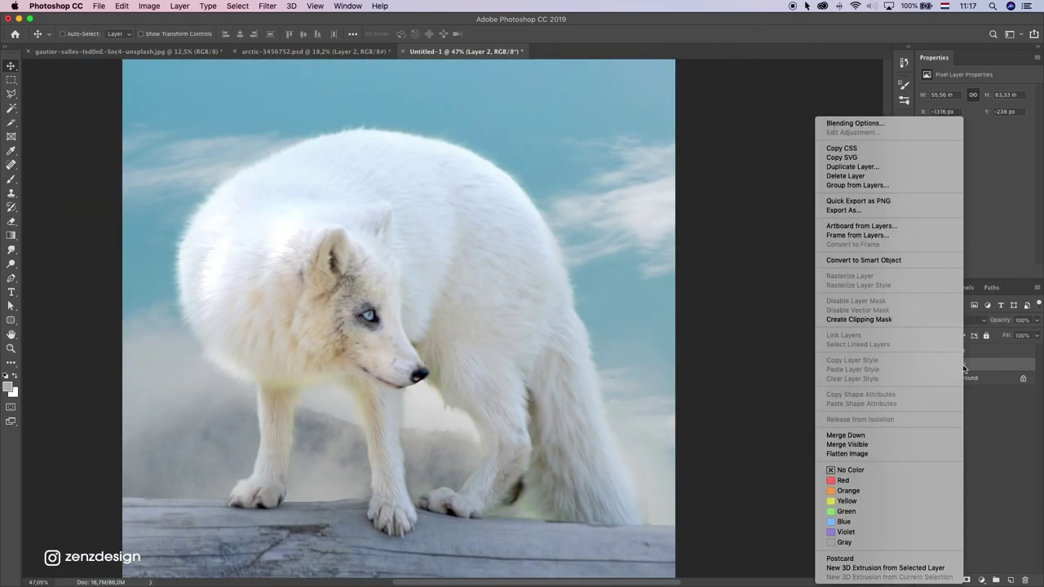
{"action": "left_click", "coordinate": [891, 261]}
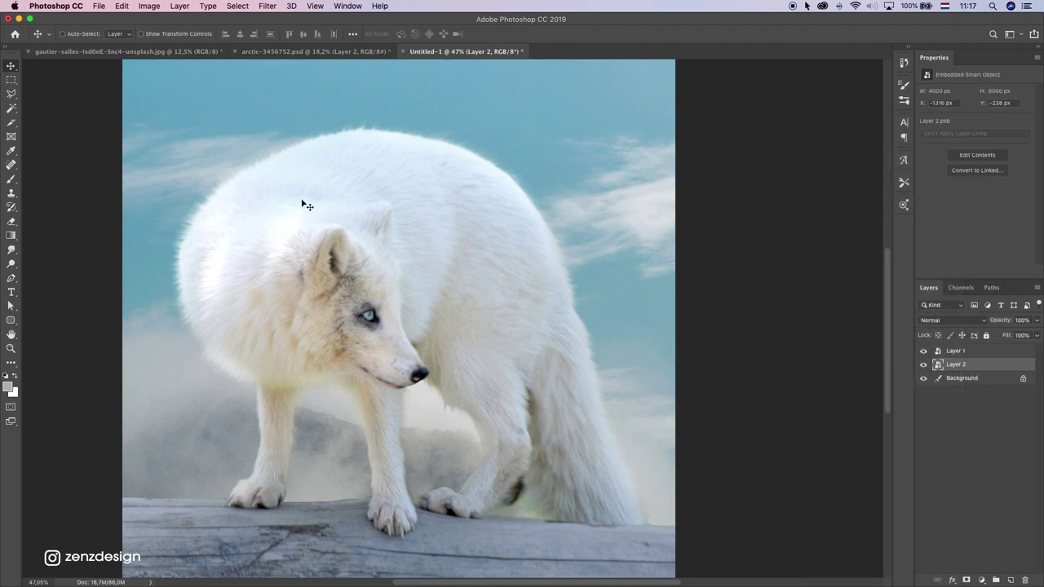
Step: Apply a Gaussian Blur with a radius of 9.1 pixels to the landscape Smart Object
{"action": "left_click", "coordinate": [268, 6]}
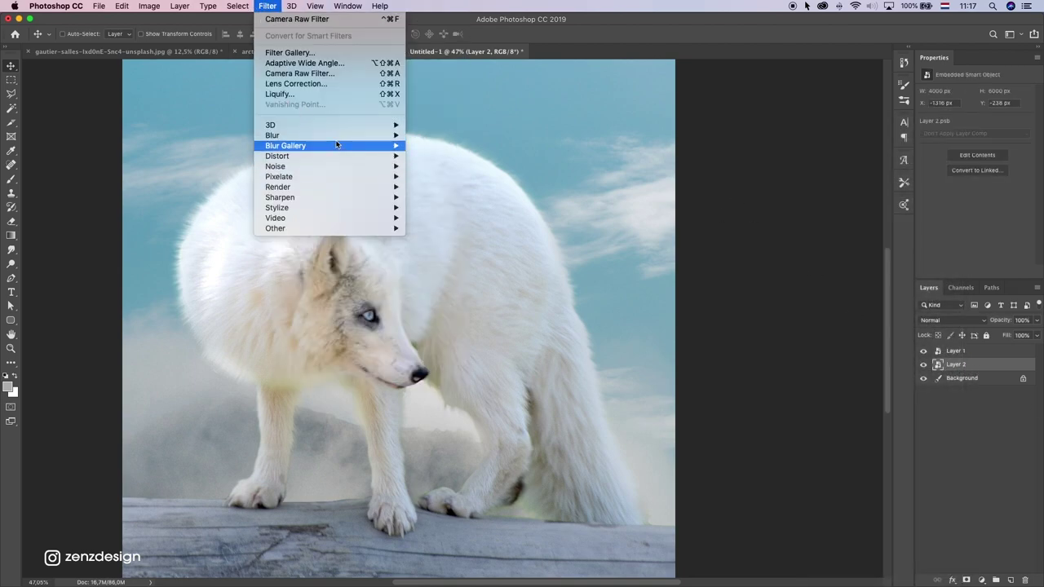
{"action": "mouse_move", "coordinate": [383, 136]}
{"action": "left_click", "coordinate": [440, 176]}
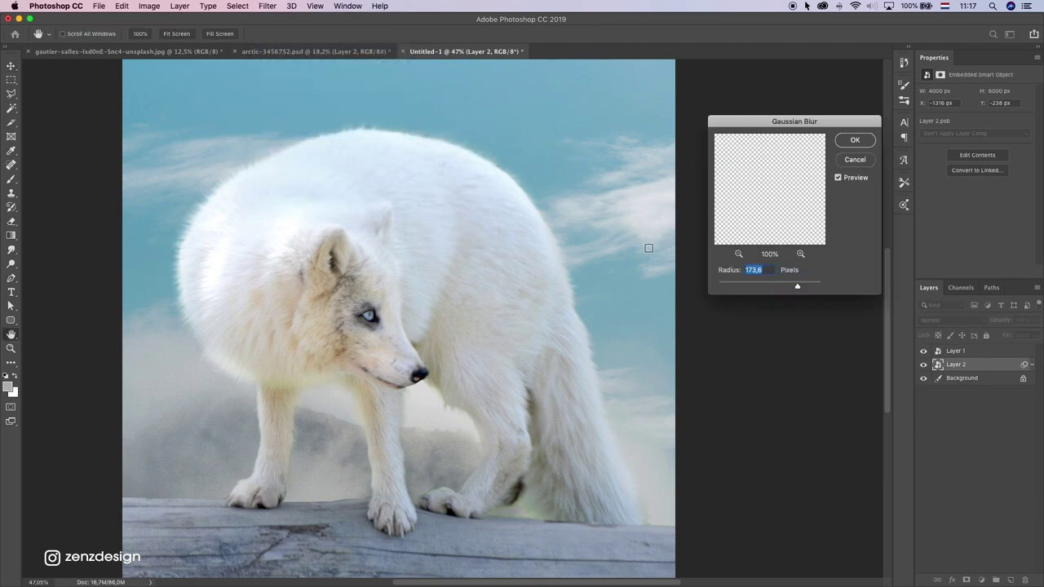
{"action": "left_click", "coordinate": [746, 287]}
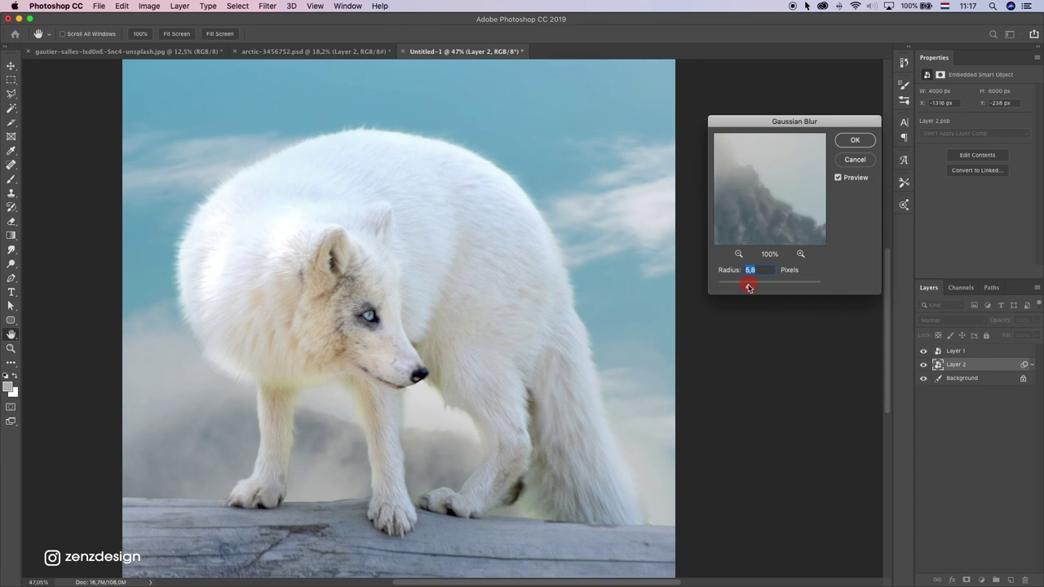
{"action": "scroll", "coordinate": [494, 384], "scroll_direction": "down", "scroll_amount": 5}
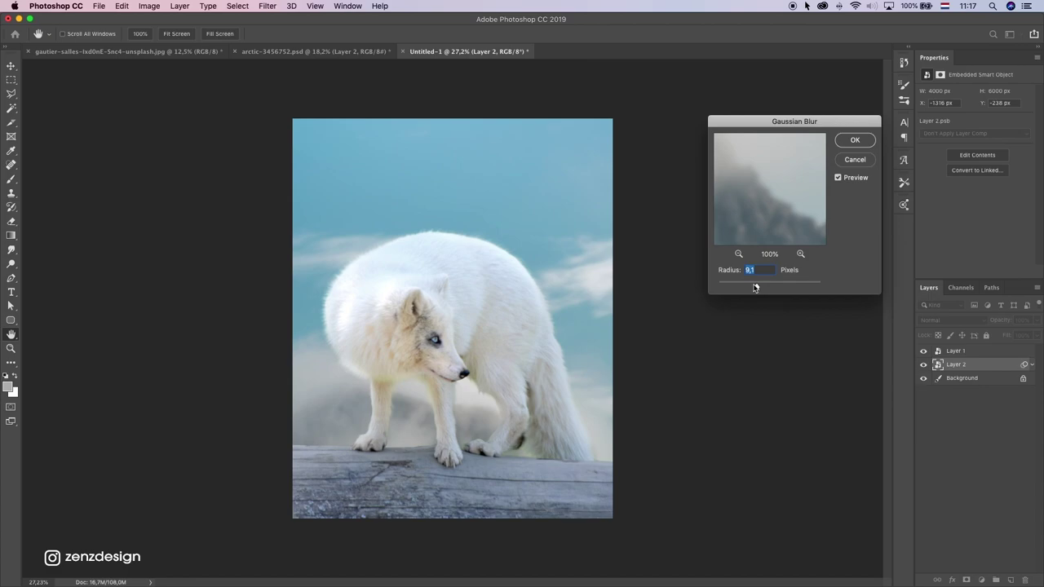
{"action": "key", "text": "Return"}
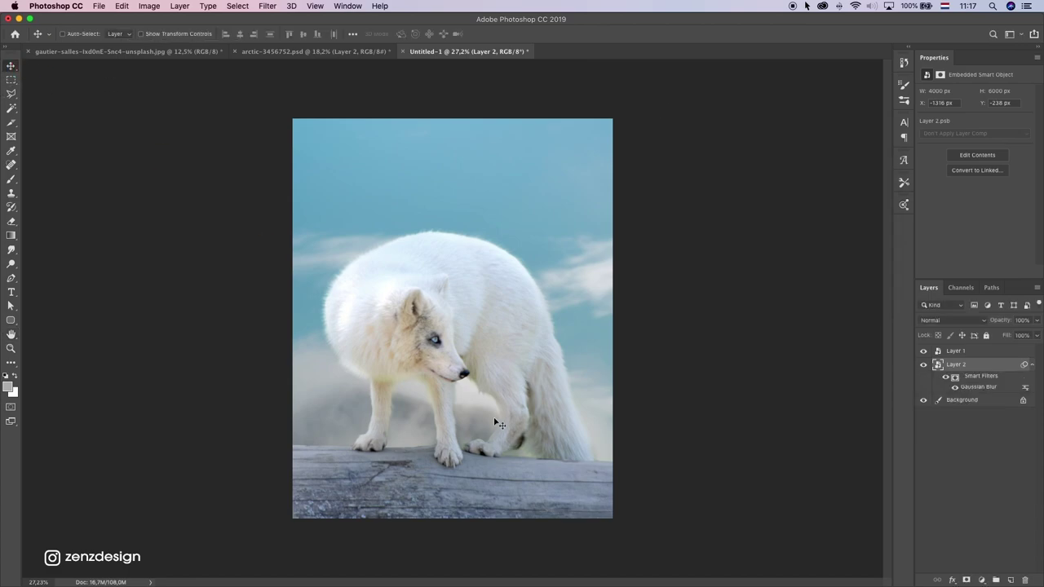
Step: Adjust the blurred landscape's placement behind the fox to about X -1366 px, Y -180 px
{"action": "left_click_drag", "start_coordinate": [494, 423], "coordinate": [563, 336]}
{"action": "scroll", "coordinate": [492, 338], "scroll_direction": "down", "scroll_amount": 3}
{"action": "left_click_drag", "start_coordinate": [489, 323], "coordinate": [489, 368]}
{"action": "left_click_drag", "start_coordinate": [522, 283], "coordinate": [468, 317]}
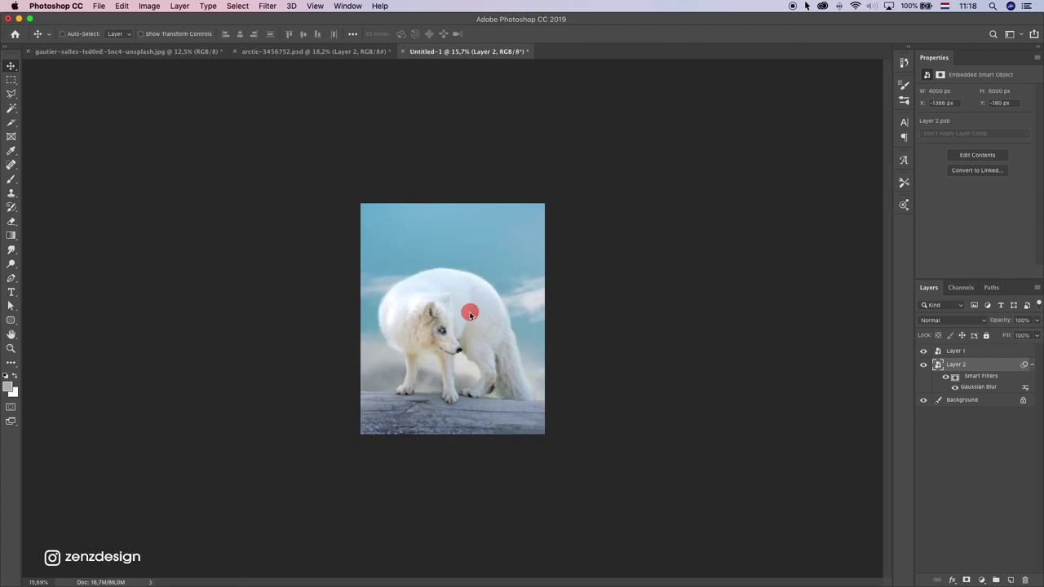
{"action": "scroll", "coordinate": [471, 316], "scroll_direction": "up", "scroll_amount": 1}
{"action": "scroll", "coordinate": [471, 316], "scroll_direction": "up", "scroll_amount": 3}
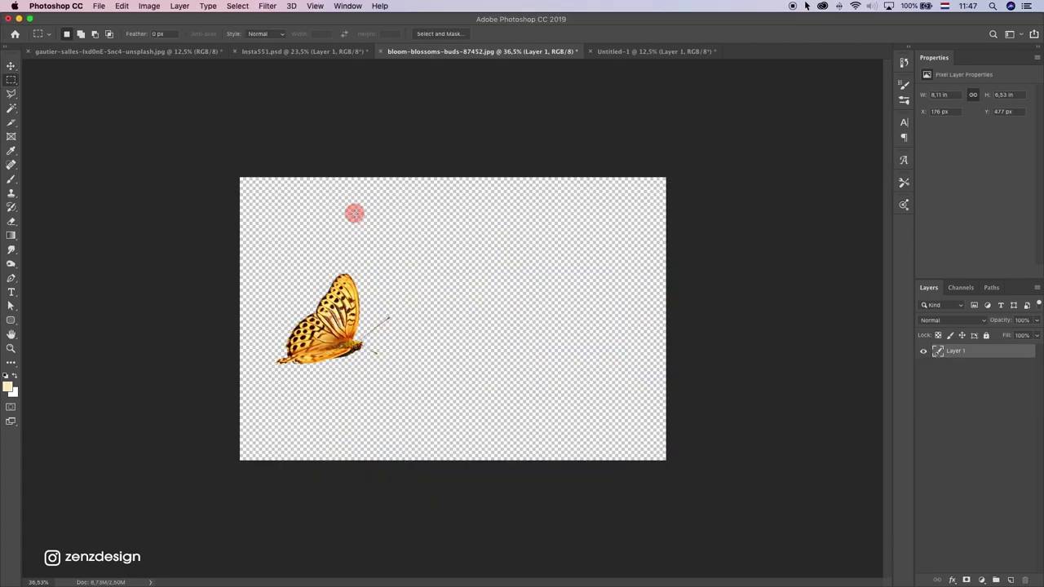
Step: Copy the cut-out butterfly from bloom-blossoms-buds-87452.jpg and paste it above the fox layer in Insta551.psd
{"action": "key", "text": "ctrl+a"}
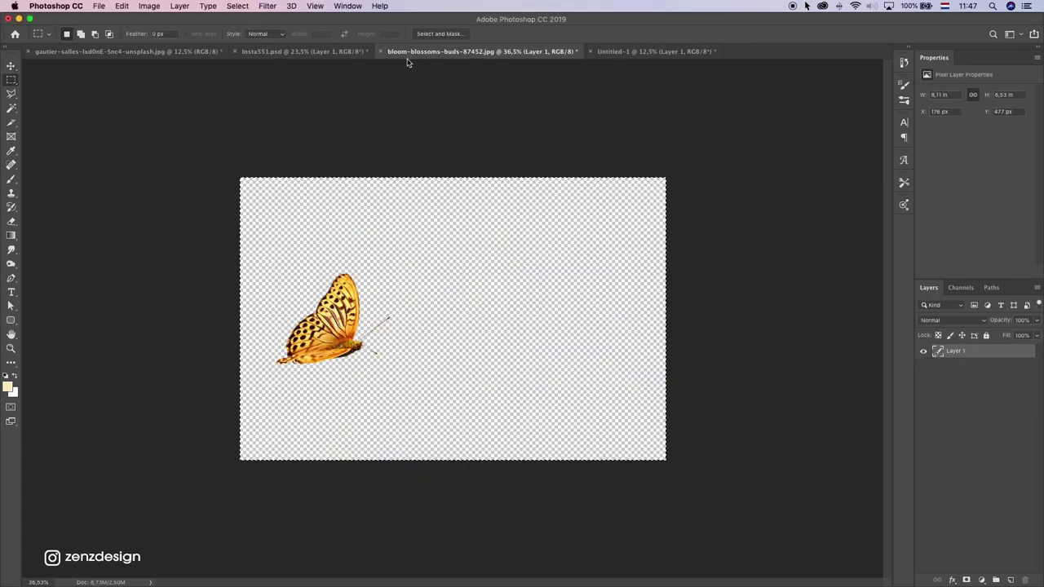
{"action": "key", "text": "ctrl+c"}
{"action": "left_click", "coordinate": [310, 51]}
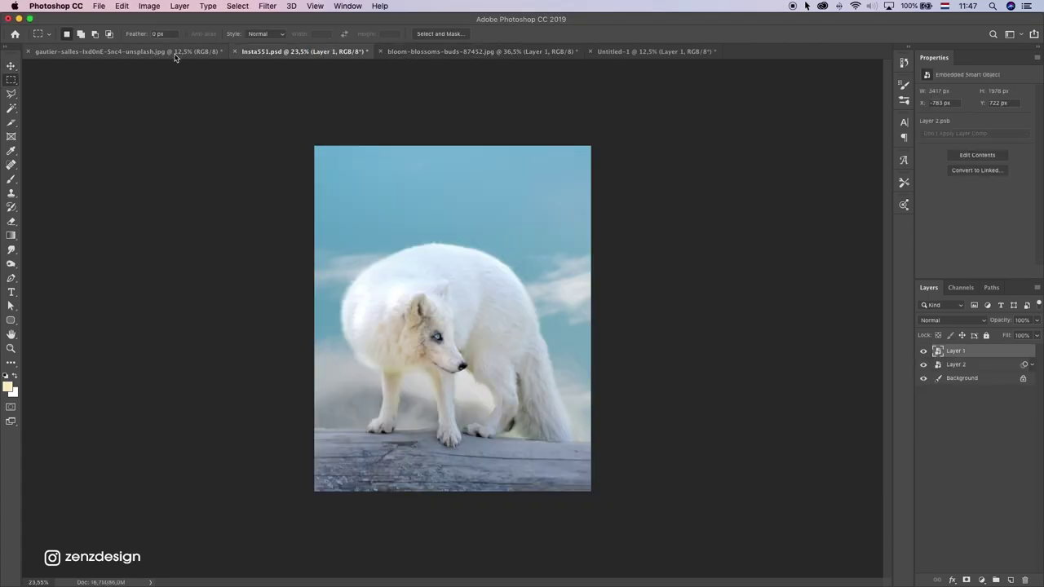
{"action": "key", "text": "ctrl+v"}
{"action": "right_click", "coordinate": [968, 352]}
{"action": "key", "text": "Escape"}
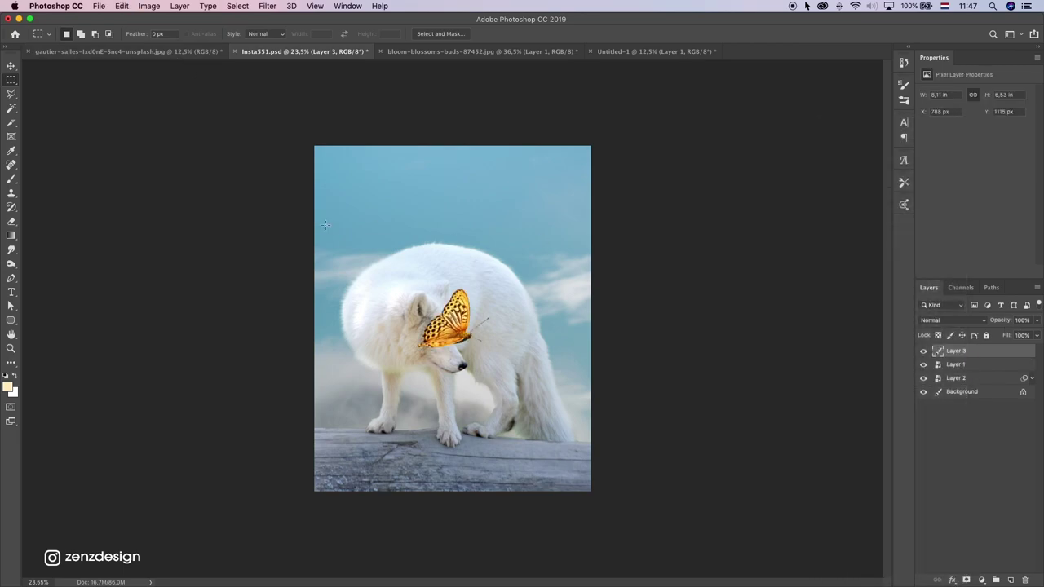
Step: Flip the pasted butterfly horizontally
{"action": "left_click", "coordinate": [150, 6]}
{"action": "mouse_move", "coordinate": [124, 7]}
{"action": "mouse_move", "coordinate": [204, 258]}
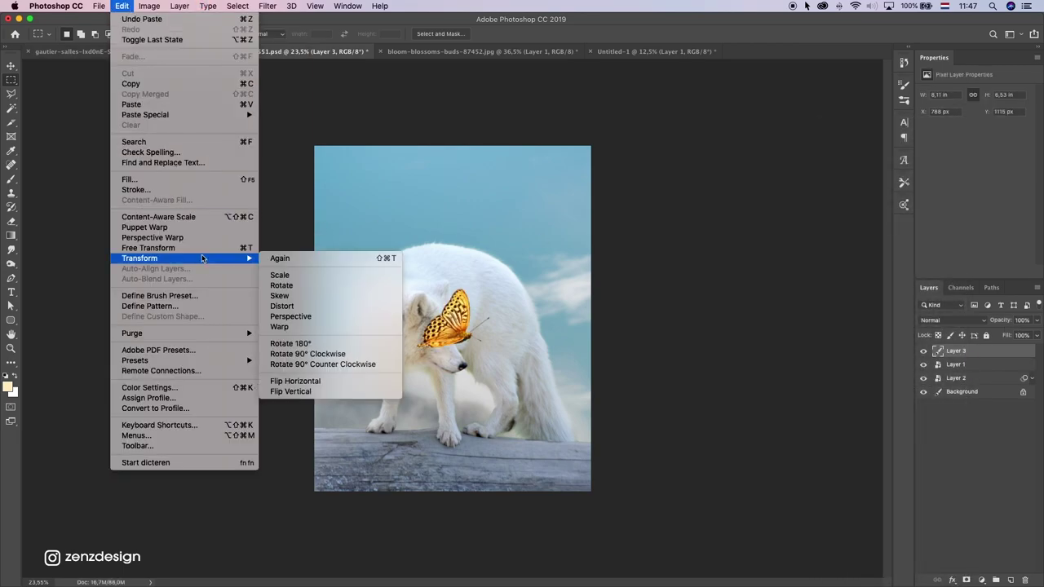
{"action": "left_click", "coordinate": [356, 383]}
{"action": "scroll", "coordinate": [492, 349], "scroll_direction": "up", "scroll_amount": 3}
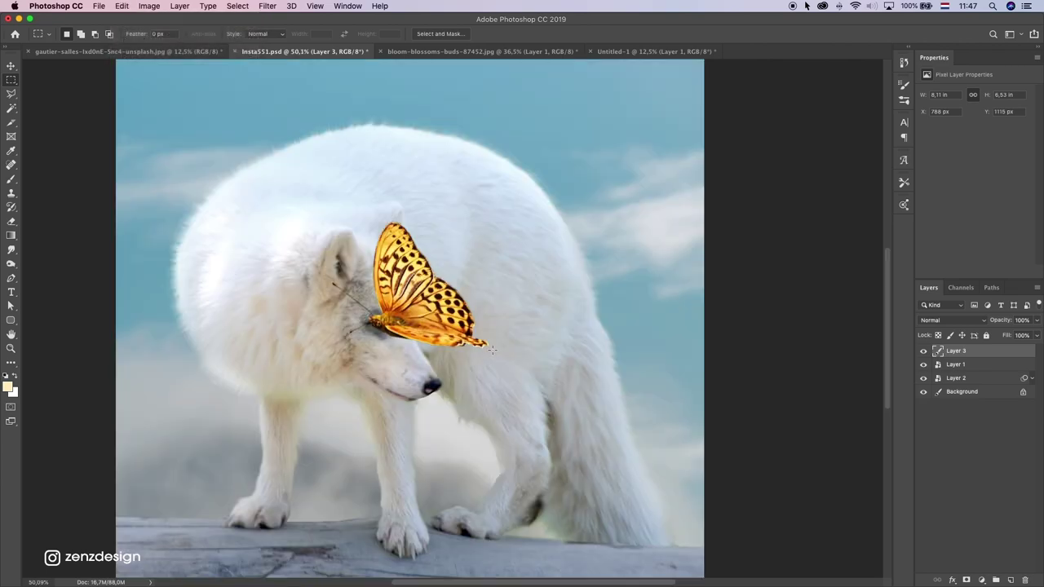
Step: Convert the butterfly layer, Layer 3, to a Smart Object
{"action": "left_click", "coordinate": [11, 66]}
{"action": "right_click", "coordinate": [947, 355]}
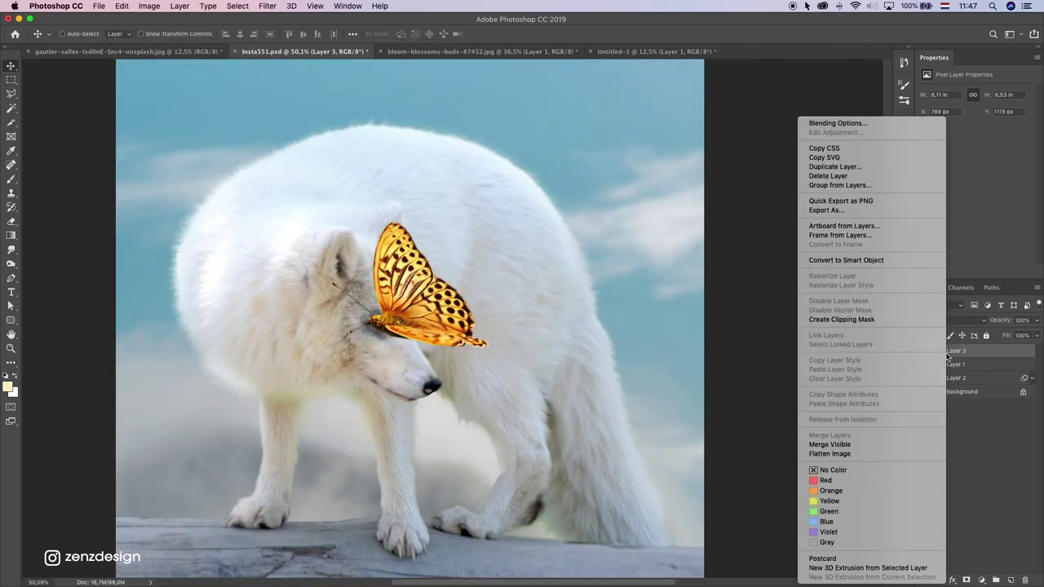
{"action": "left_click", "coordinate": [854, 261]}
Step: Scale the butterfly down to about 170 × 135 px and place it in front of the fox's face, over its flank
{"action": "key", "text": "super+t"}
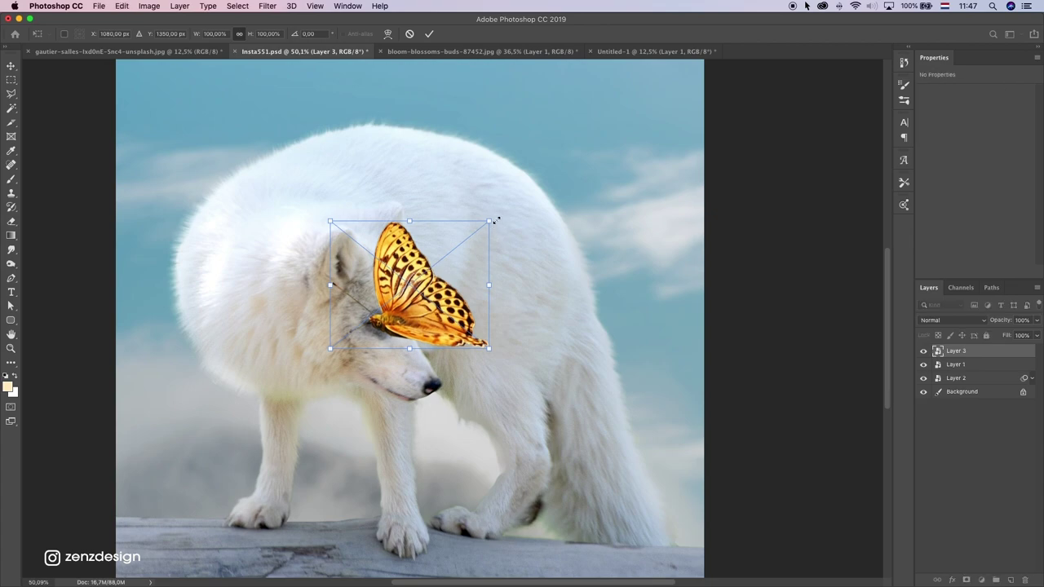
{"action": "left_click_drag", "start_coordinate": [496, 220], "coordinate": [514, 310]}
{"action": "key", "text": "Return"}
{"action": "scroll", "coordinate": [486, 301], "scroll_direction": "down", "scroll_amount": 5}
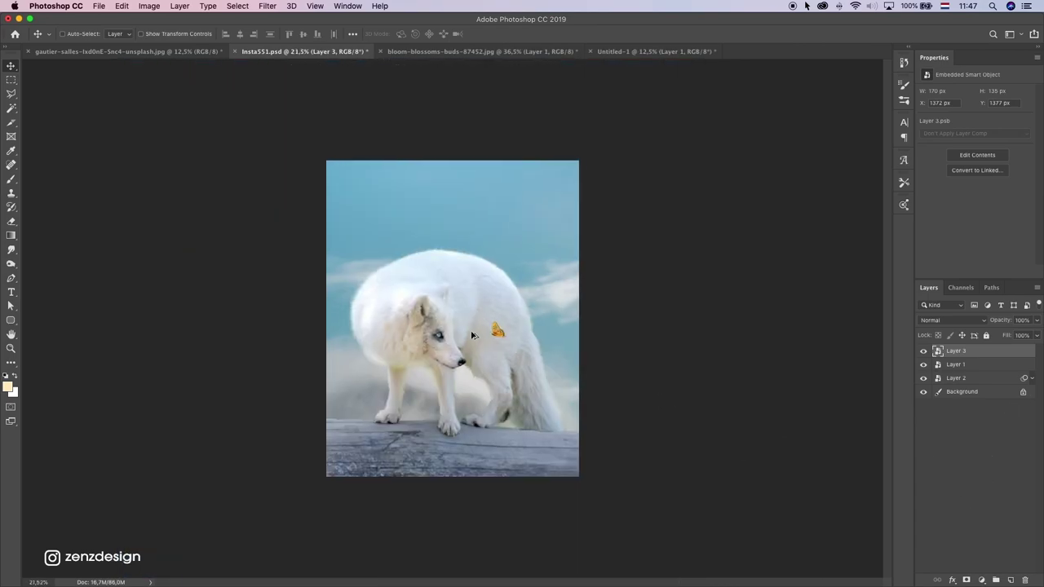
{"action": "scroll", "coordinate": [481, 335], "scroll_direction": "up", "scroll_amount": 5}
Step: Add a Hue/Saturation adjustment clipped to the butterfly layer and lower its saturation to about -71
{"action": "left_click", "coordinate": [982, 580]}
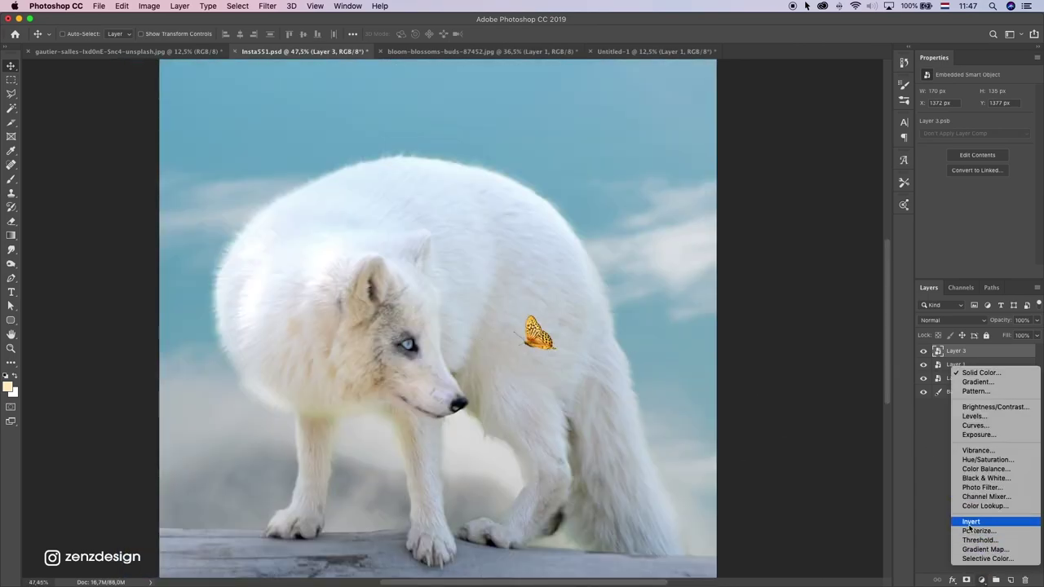
{"action": "left_click", "coordinate": [985, 460]}
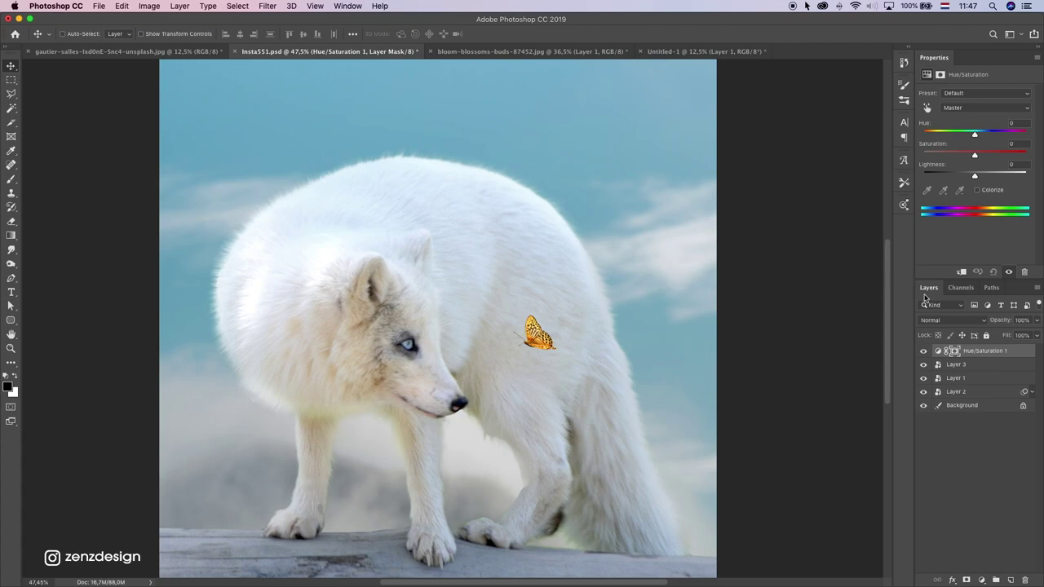
{"action": "left_click", "coordinate": [960, 273]}
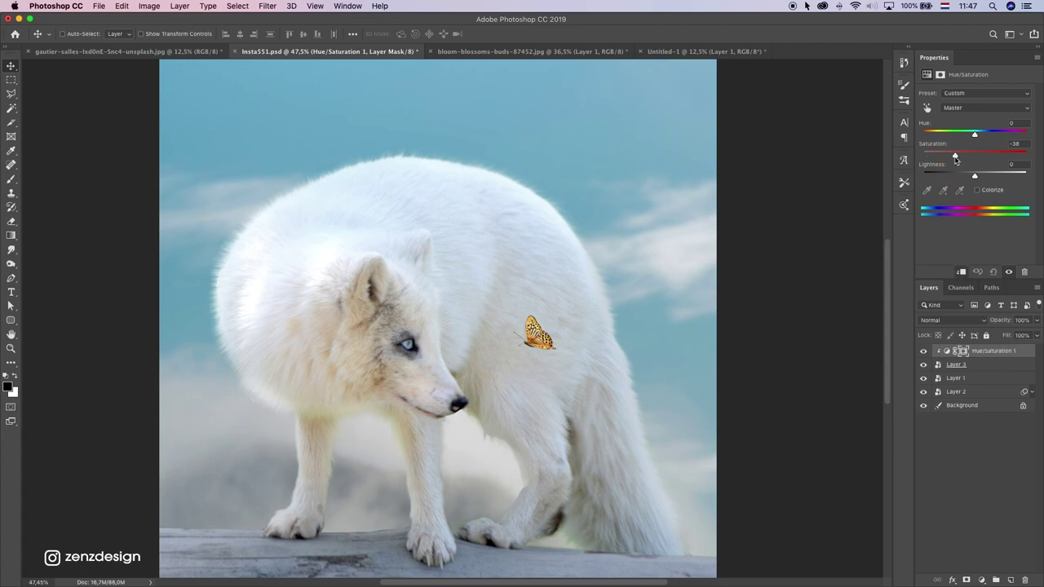
{"action": "scroll", "coordinate": [575, 344], "scroll_direction": "down", "scroll_amount": 5}
{"action": "scroll", "coordinate": [576, 348], "scroll_direction": "up", "scroll_amount": 6}
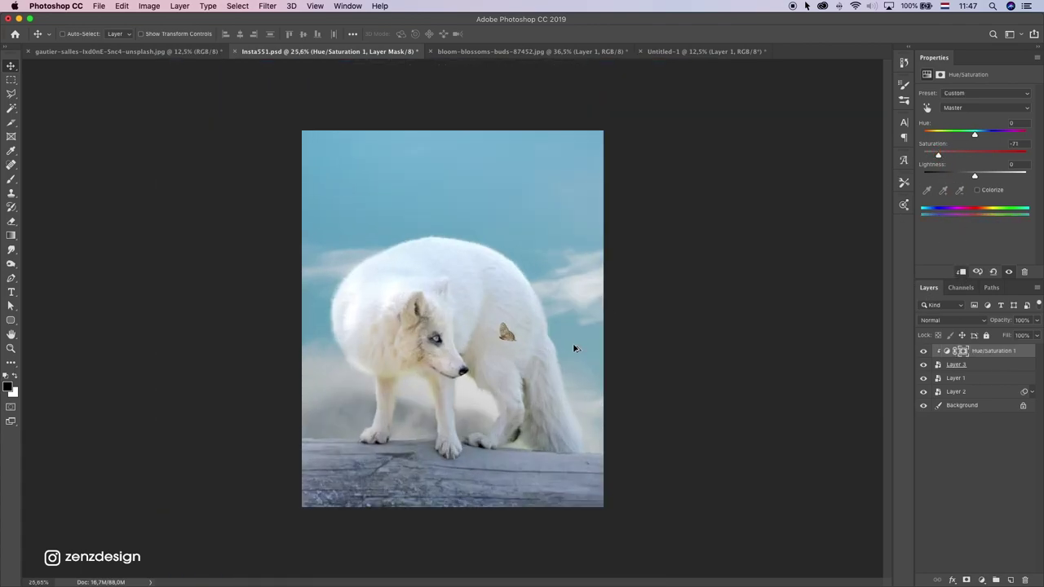
Step: Group the butterfly layer with its Hue/Saturation adjustment and name the group butterfly
{"action": "left_click", "coordinate": [988, 372], "text": "shift"}
{"action": "left_click", "coordinate": [995, 579]}
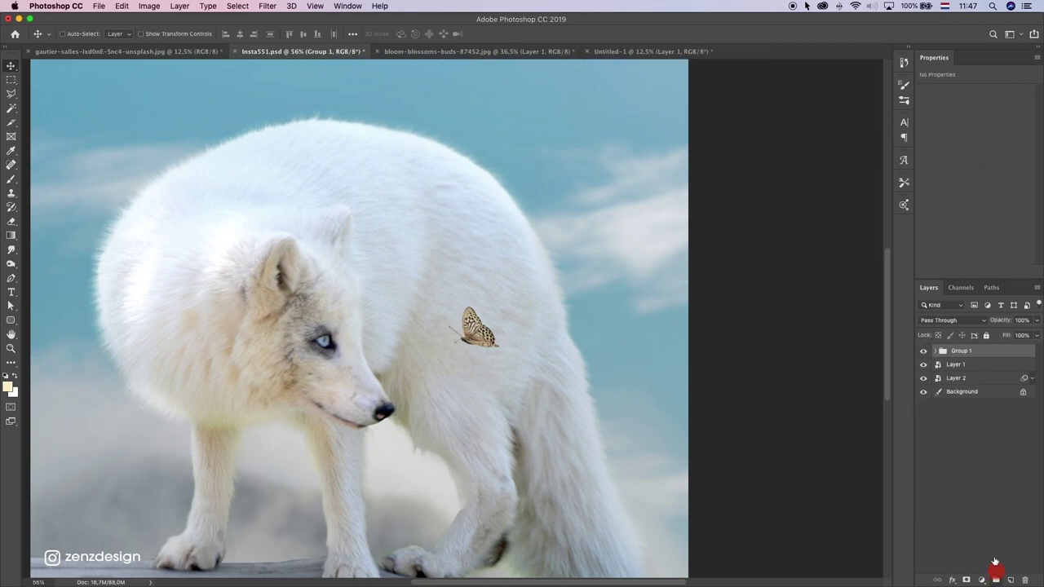
{"action": "double_click", "coordinate": [966, 350]}
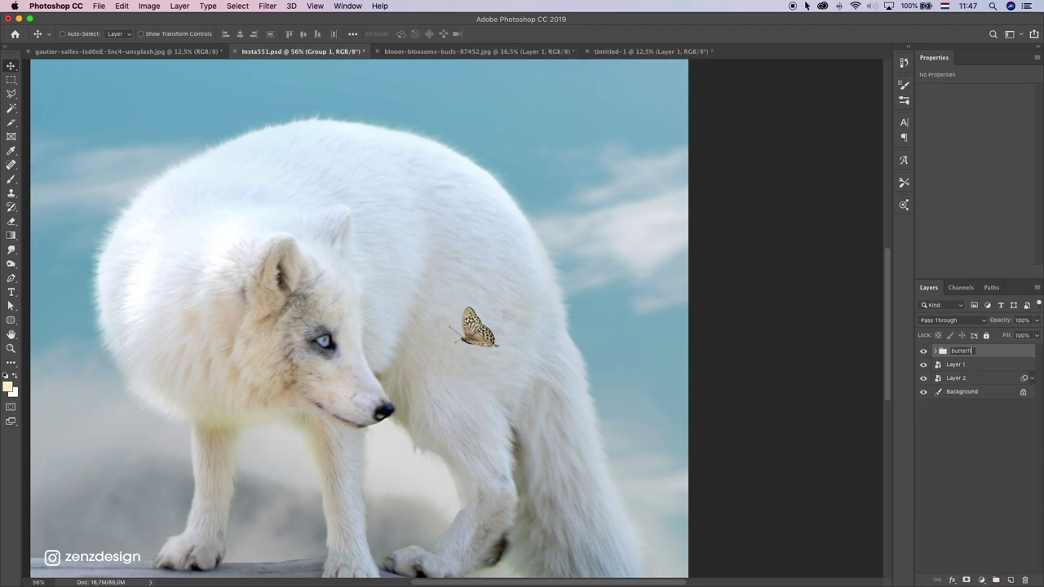
{"action": "type", "text": "butterfly"}
{"action": "key", "text": "Return"}
{"action": "scroll", "coordinate": [494, 382], "scroll_direction": "down", "scroll_amount": 4}
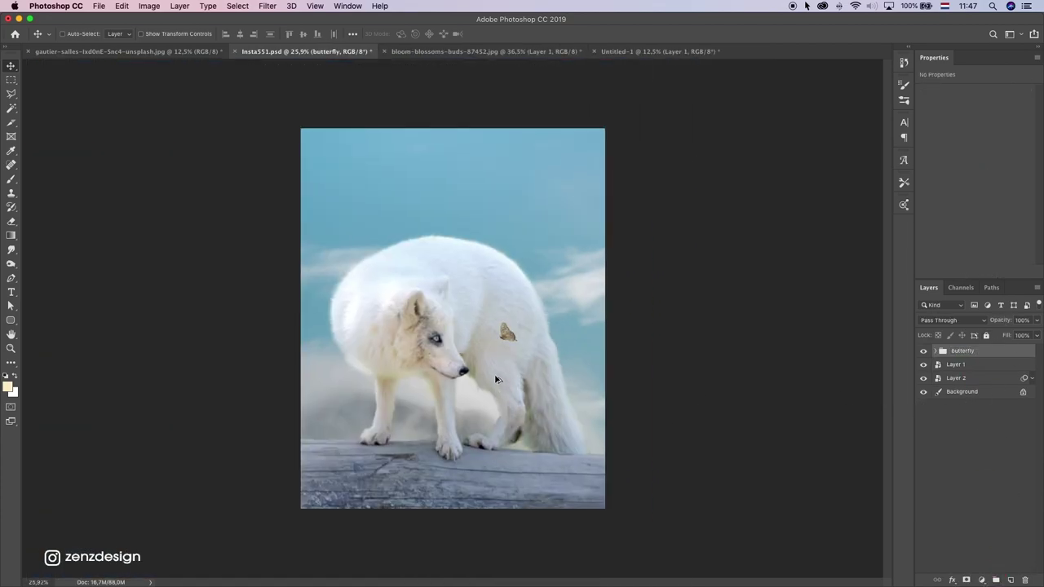
{"action": "scroll", "coordinate": [348, 351], "scroll_direction": "up", "scroll_amount": 2}
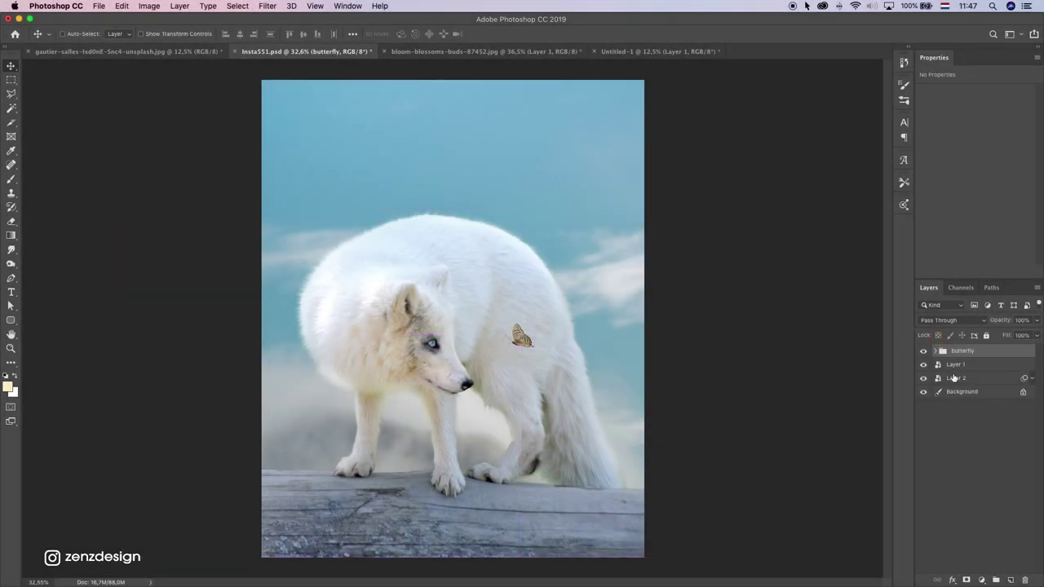
Step: Create a group named fox below the butterfly group and move the fox layer, Layer 1, into it
{"action": "left_click", "coordinate": [953, 366]}
{"action": "left_click", "coordinate": [922, 365]}
{"action": "left_click", "coordinate": [922, 365]}
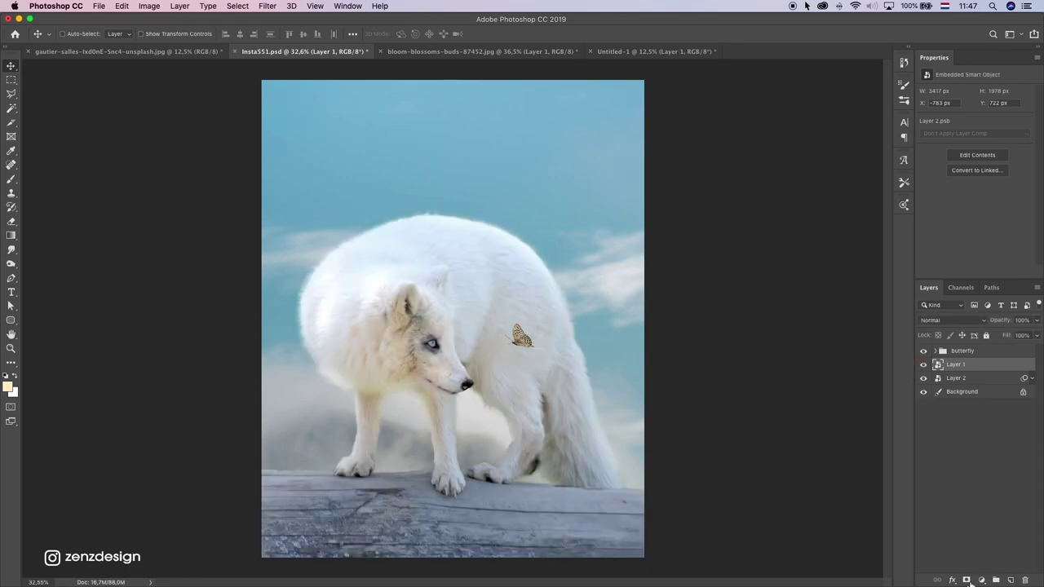
{"action": "left_click", "coordinate": [996, 580]}
{"action": "double_click", "coordinate": [961, 365]}
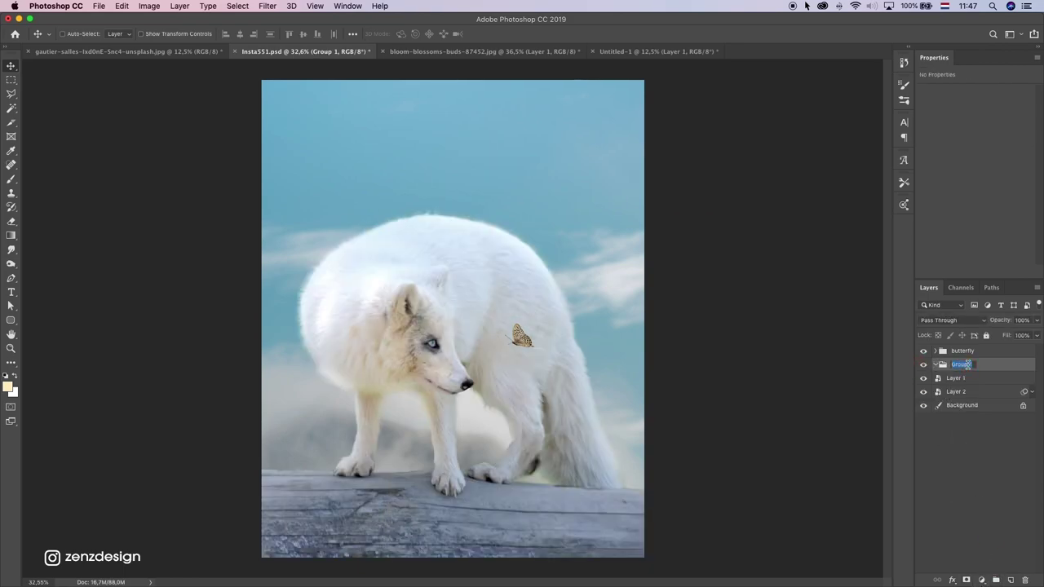
{"action": "type", "text": "fox"}
{"action": "key", "text": "Return"}
{"action": "left_click_drag", "start_coordinate": [966, 380], "coordinate": [974, 366]}
{"action": "double_click", "coordinate": [978, 381]}
{"action": "key", "text": "Escape"}
Step: Add a Curves adjustment clipped to Layer 1 and darken the fox by lowering the curve's white end and midtones
{"action": "left_click", "coordinate": [979, 579]}
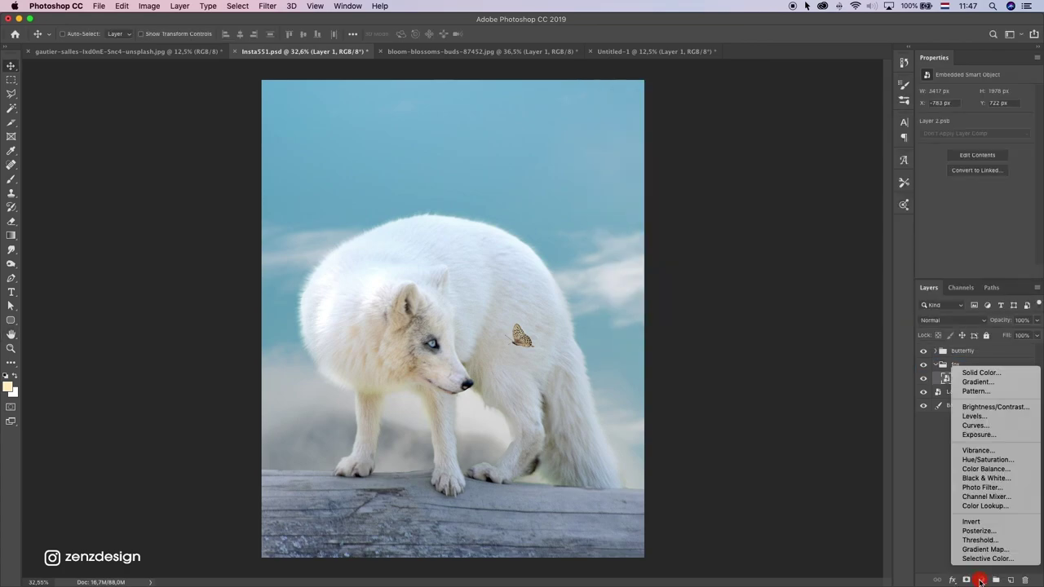
{"action": "left_click", "coordinate": [967, 425]}
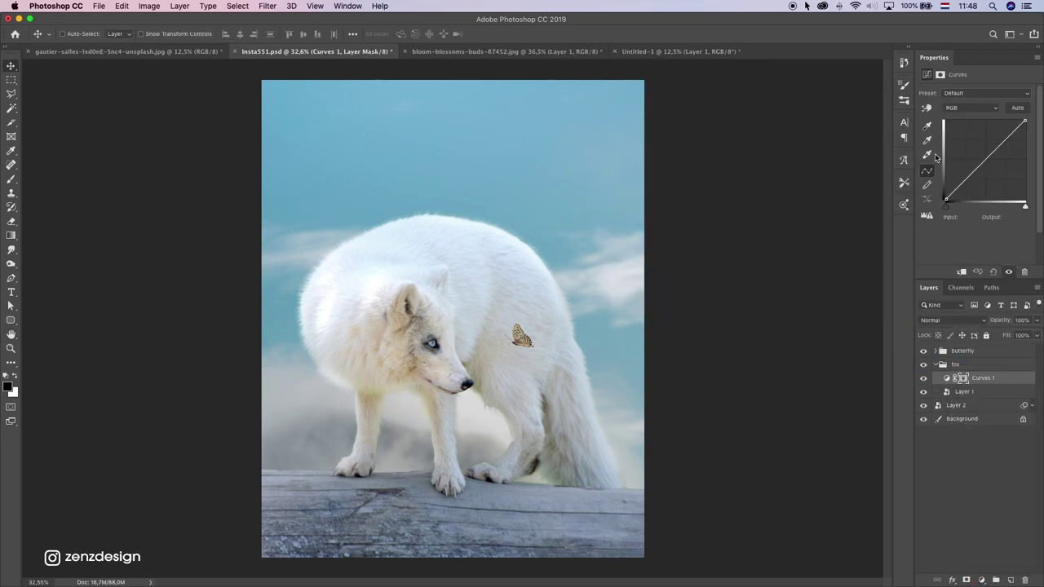
{"action": "left_click", "coordinate": [965, 271]}
{"action": "left_click_drag", "start_coordinate": [1003, 145], "coordinate": [1001, 158]}
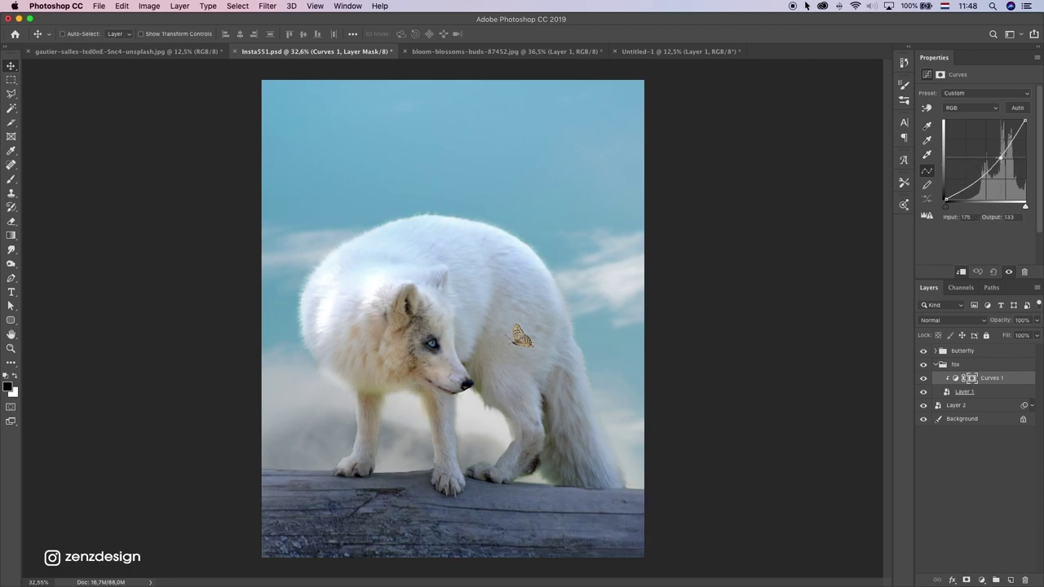
{"action": "key", "text": "super+z"}
{"action": "left_click_drag", "start_coordinate": [1025, 121], "coordinate": [1026, 131]}
{"action": "left_click_drag", "start_coordinate": [985, 165], "coordinate": [987, 166]}
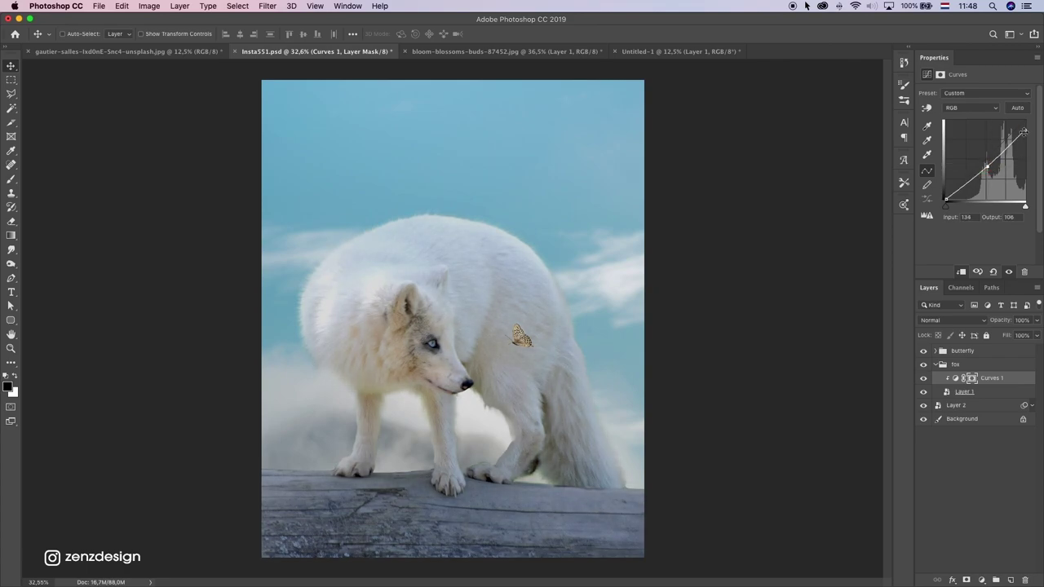
{"action": "left_click_drag", "start_coordinate": [1025, 131], "coordinate": [1025, 135]}
{"action": "left_click_drag", "start_coordinate": [987, 168], "coordinate": [992, 174]}
Step: Invert the Curves layer mask to black and get the Brush ready with white as the foreground color
{"action": "left_click", "coordinate": [967, 380]}
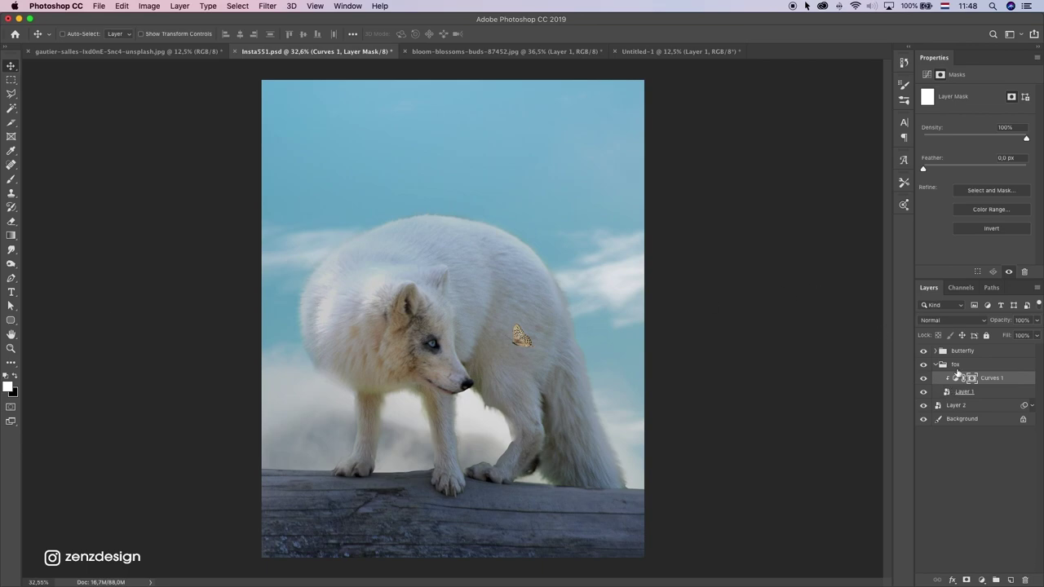
{"action": "key", "text": "super+i"}
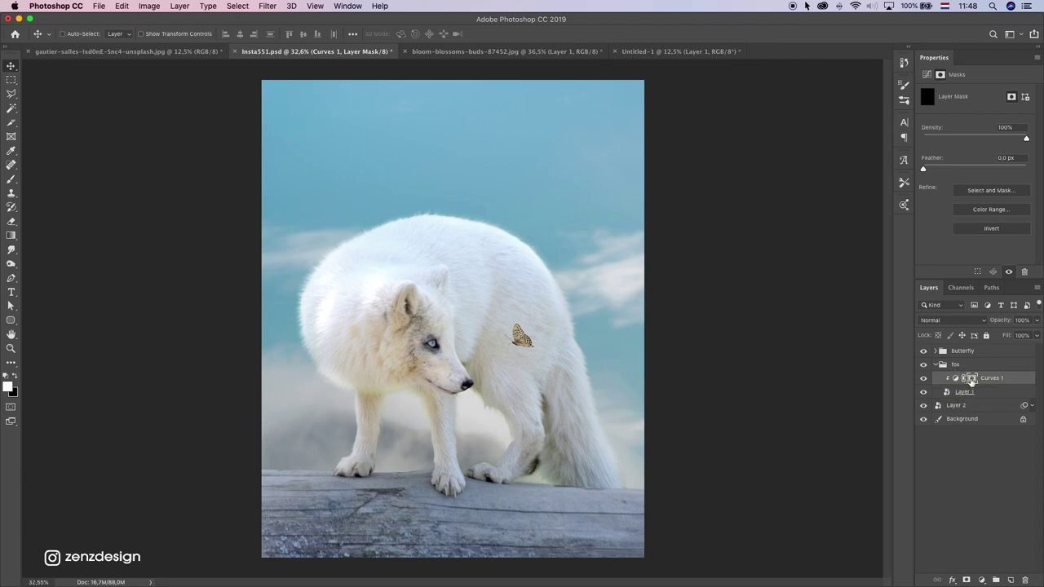
{"action": "left_click", "coordinate": [12, 194]}
{"action": "key", "text": "b"}
{"action": "key", "text": "x"}
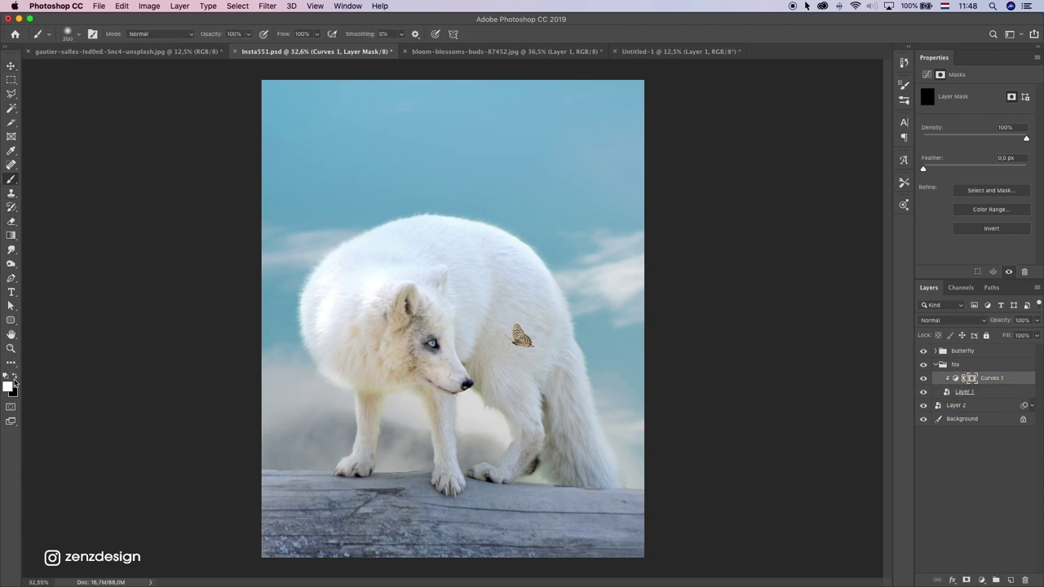
{"action": "key", "text": "x"}
{"action": "mouse_move", "coordinate": [296, 302]}
{"action": "left_mouse_down"}
{"action": "mouse_move", "coordinate": [346, 267]}
{"action": "mouse_move", "coordinate": [346, 378]}
{"action": "mouse_move", "coordinate": [301, 314]}
{"action": "mouse_move", "coordinate": [308, 309]}
{"action": "mouse_move", "coordinate": [345, 426]}
{"action": "mouse_move", "coordinate": [340, 287]}
{"action": "mouse_move", "coordinate": [355, 400]}
{"action": "mouse_move", "coordinate": [412, 387]}
{"action": "mouse_move", "coordinate": [382, 252]}
{"action": "mouse_move", "coordinate": [394, 271]}
{"action": "mouse_move", "coordinate": [406, 381]}
{"action": "left_mouse_up"}
{"action": "key", "text": "super+z"}
{"action": "key", "text": "super+z"}
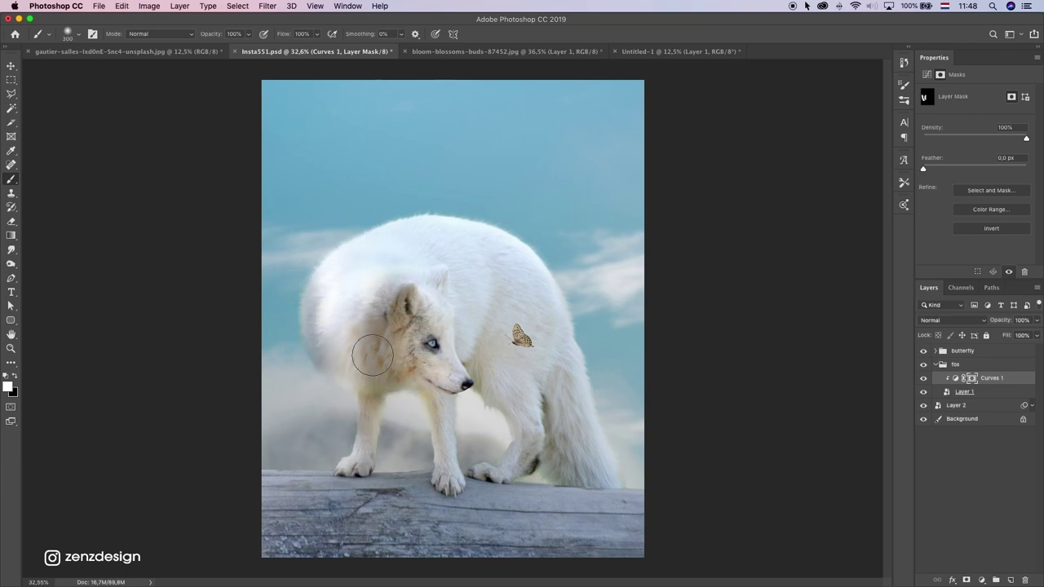
{"action": "key", "text": "super+z"}
Step: Paint white on the Curves mask with a 600 px soft brush to shade the fox's chest and shoulder
{"action": "key", "text": "bracketright"}
{"action": "key", "text": "bracketright"}
{"action": "key", "text": "bracketright"}
{"action": "mouse_move", "coordinate": [317, 263]}
{"action": "left_mouse_down"}
{"action": "mouse_move", "coordinate": [315, 252]}
{"action": "mouse_move", "coordinate": [315, 354]}
{"action": "mouse_move", "coordinate": [392, 331]}
{"action": "mouse_move", "coordinate": [355, 360]}
{"action": "left_mouse_up"}
{"action": "key", "text": "super+z"}
{"action": "key", "text": "super+z"}
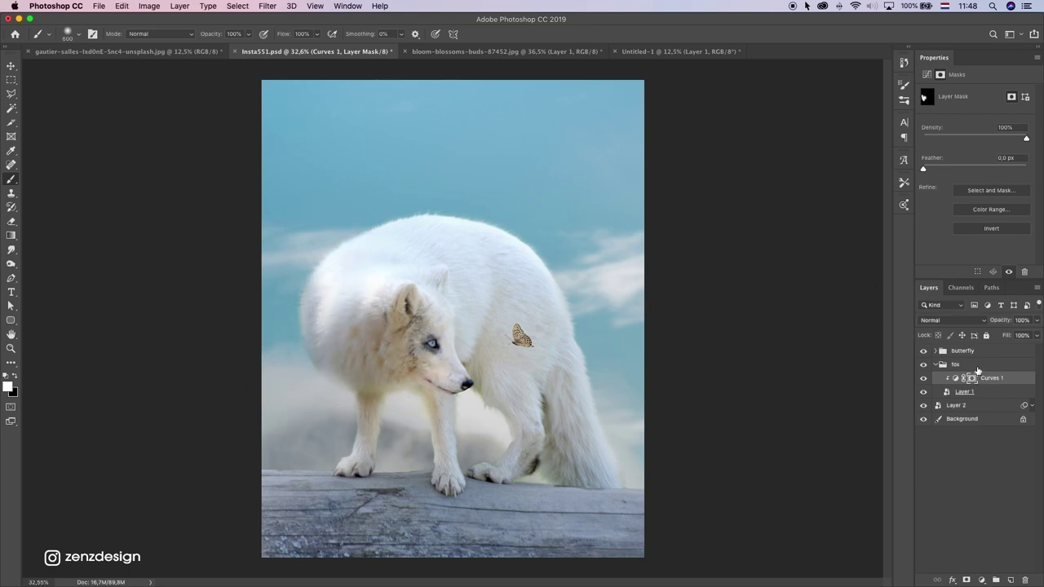
Step: Move the Curves midpoint to input 136, output 109, and compare the fox with the adjustment off and on
{"action": "left_click", "coordinate": [955, 380]}
{"action": "left_click_drag", "start_coordinate": [995, 169], "coordinate": [988, 165]}
{"action": "left_click", "coordinate": [923, 379]}
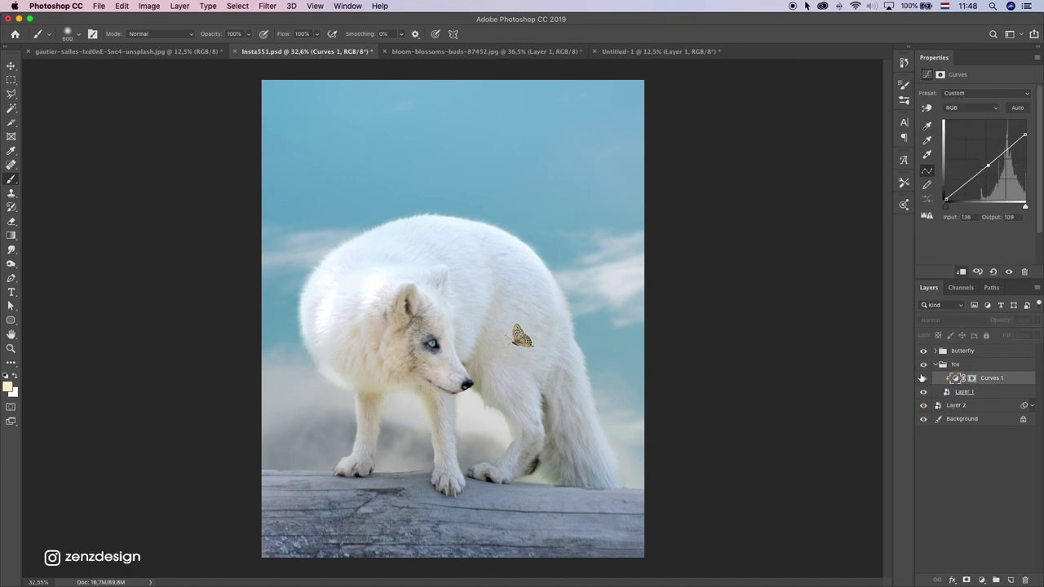
{"action": "left_click", "coordinate": [923, 379]}
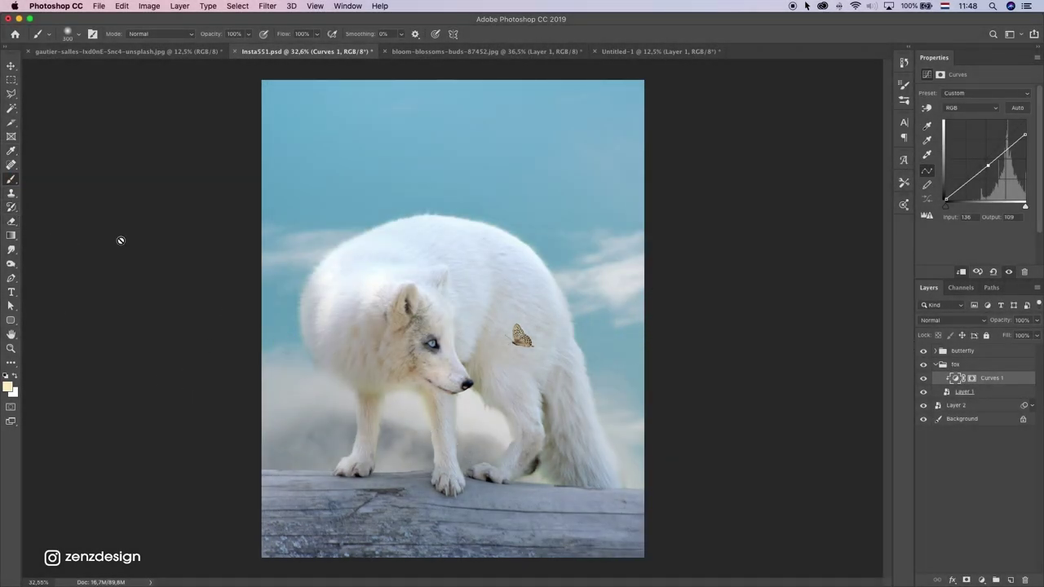
Step: Shade the fox's front leg below its head by painting white on the Curves mask at 125 px, undoing the last stroke
{"action": "left_click", "coordinate": [970, 380]}
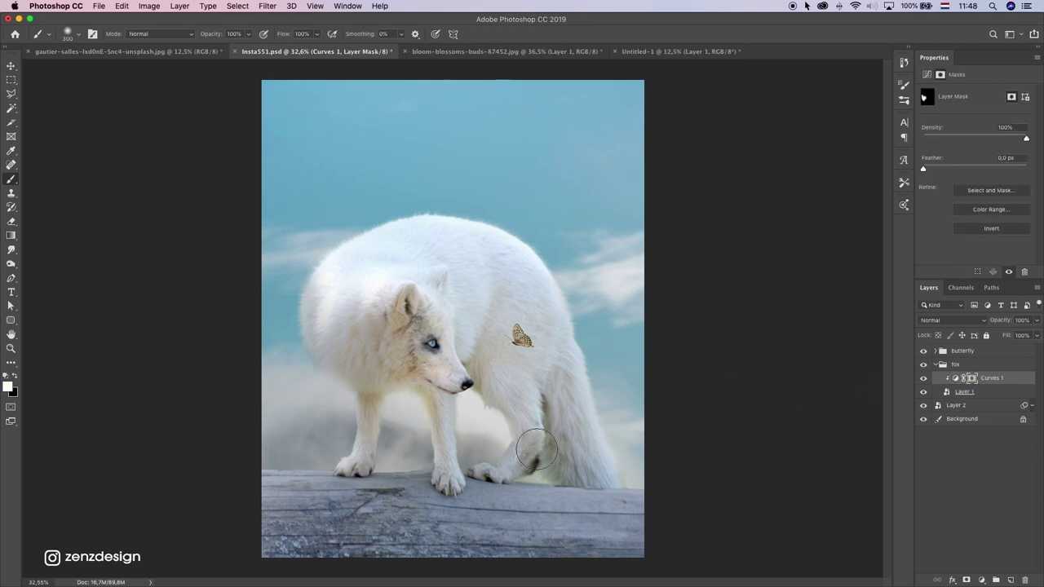
{"action": "key", "text": "bracketleft"}
{"action": "key", "text": "bracketleft"}
{"action": "left_click", "coordinate": [426, 418]}
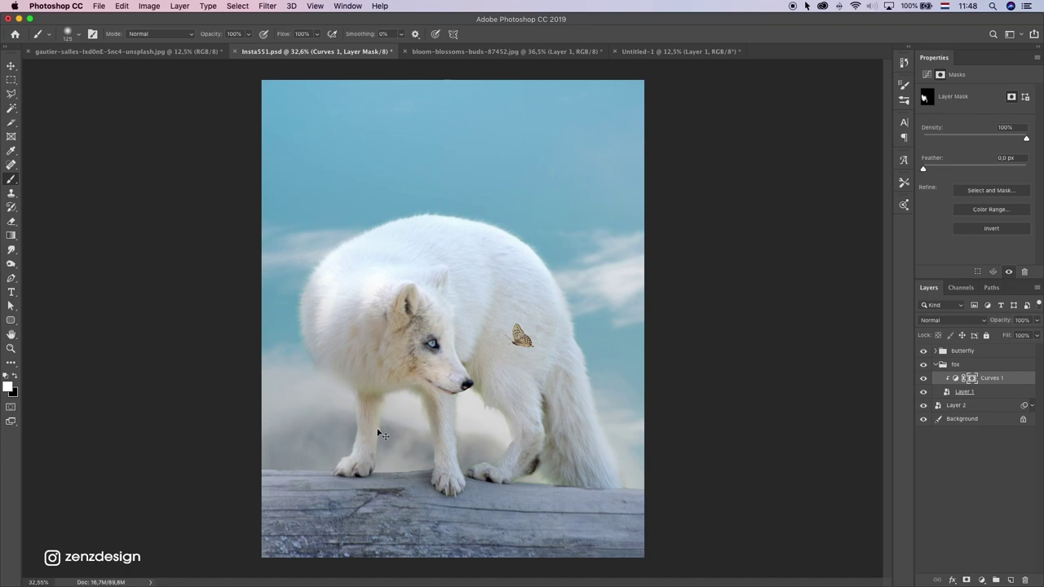
{"action": "left_click_drag", "start_coordinate": [434, 387], "coordinate": [398, 352]}
{"action": "key", "text": "super+z"}
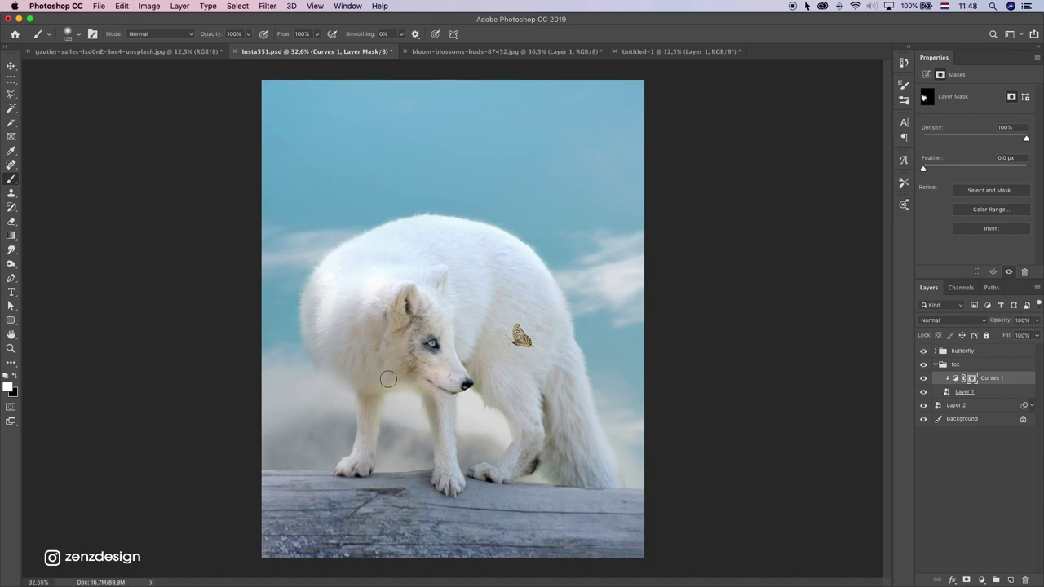
Step: Set the brush opacity to 66% and paint white on the Curves mask to shade the fox's legs and tail
{"action": "left_click", "coordinate": [248, 37]}
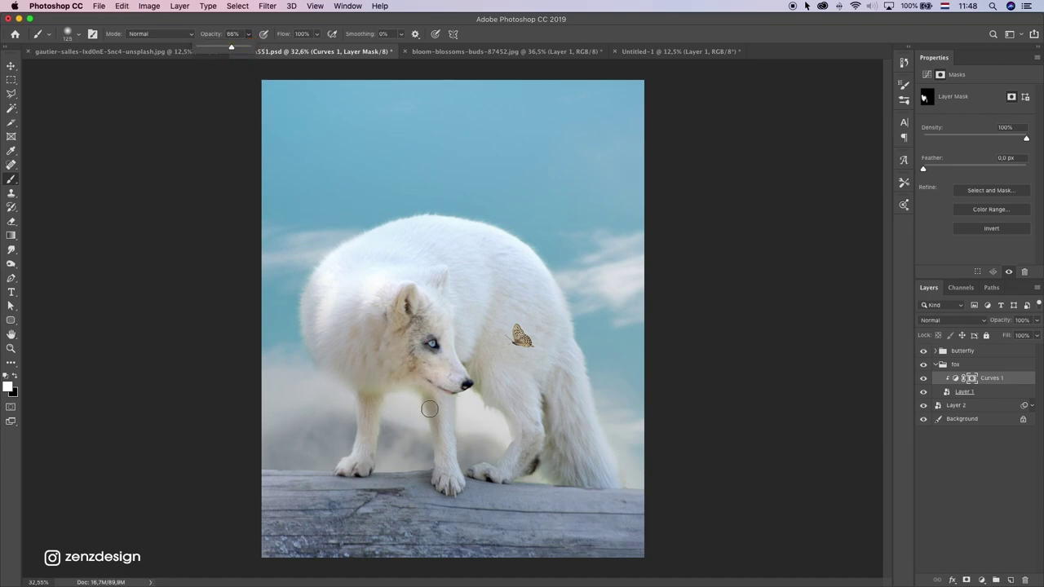
{"action": "left_click", "coordinate": [247, 37]}
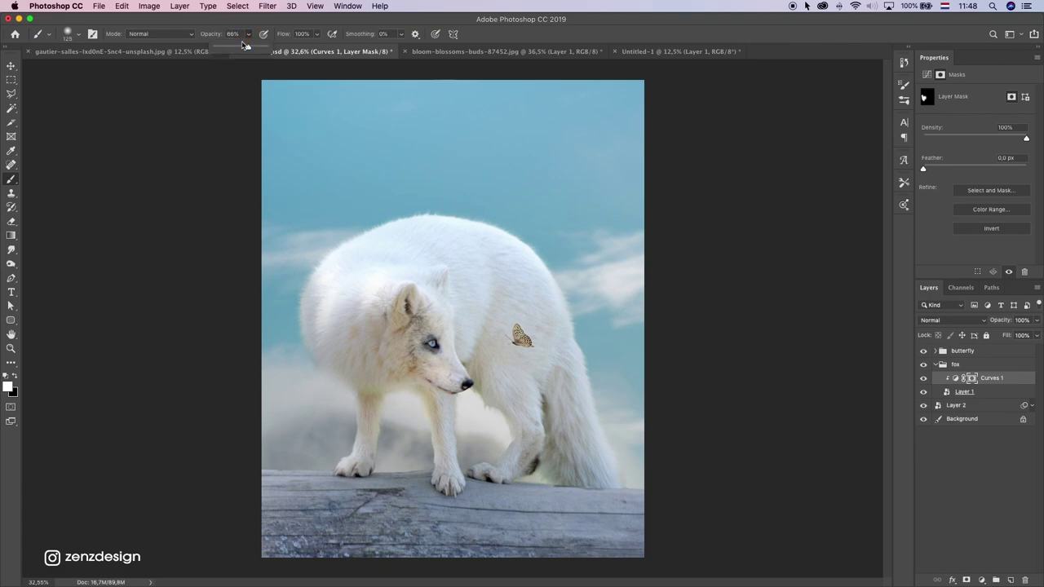
{"action": "left_click", "coordinate": [429, 462]}
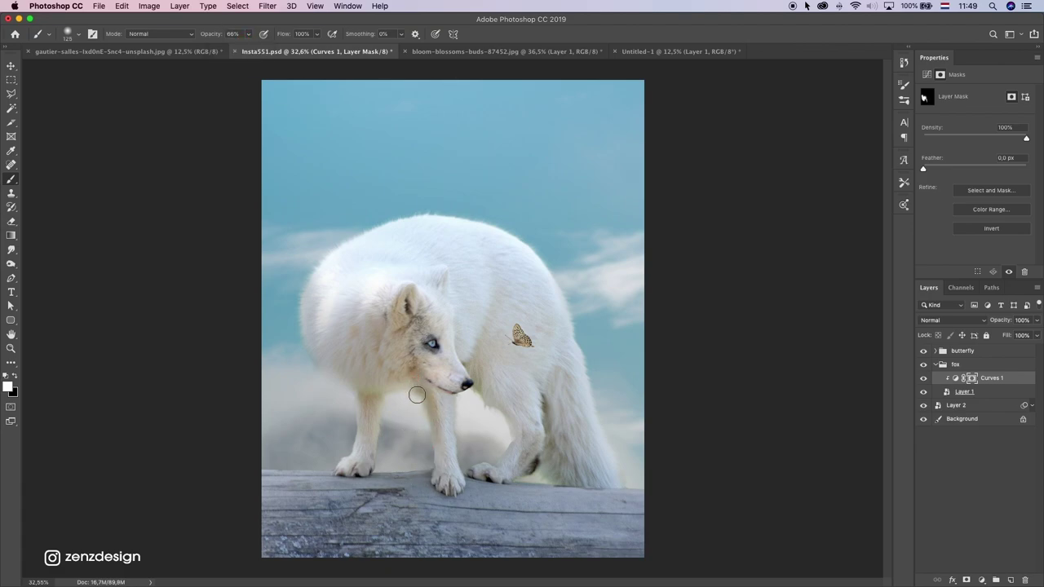
{"action": "left_click", "coordinate": [501, 443]}
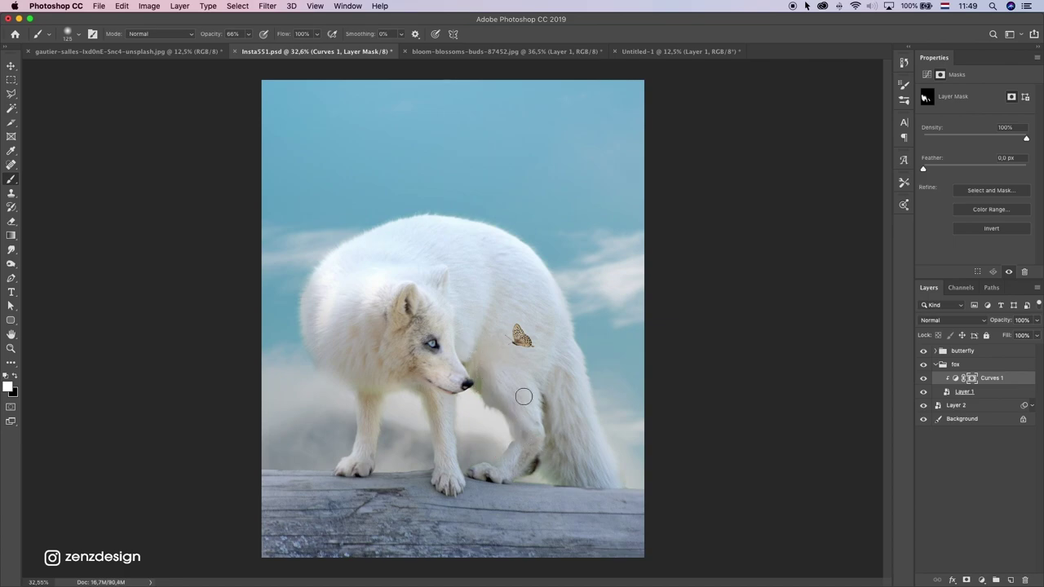
{"action": "left_click_drag", "start_coordinate": [561, 403], "coordinate": [568, 485]}
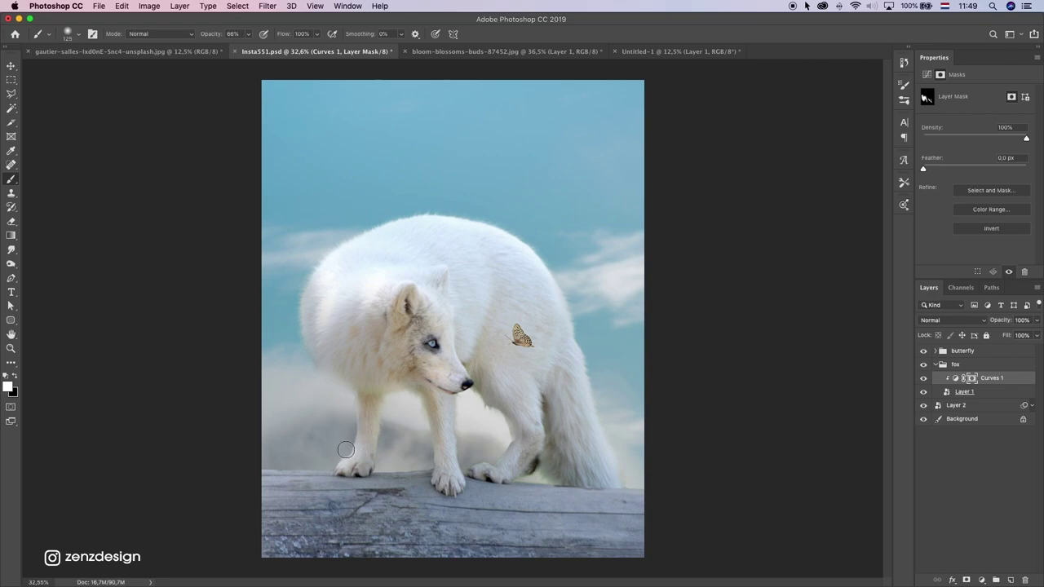
{"action": "left_click", "coordinate": [422, 424]}
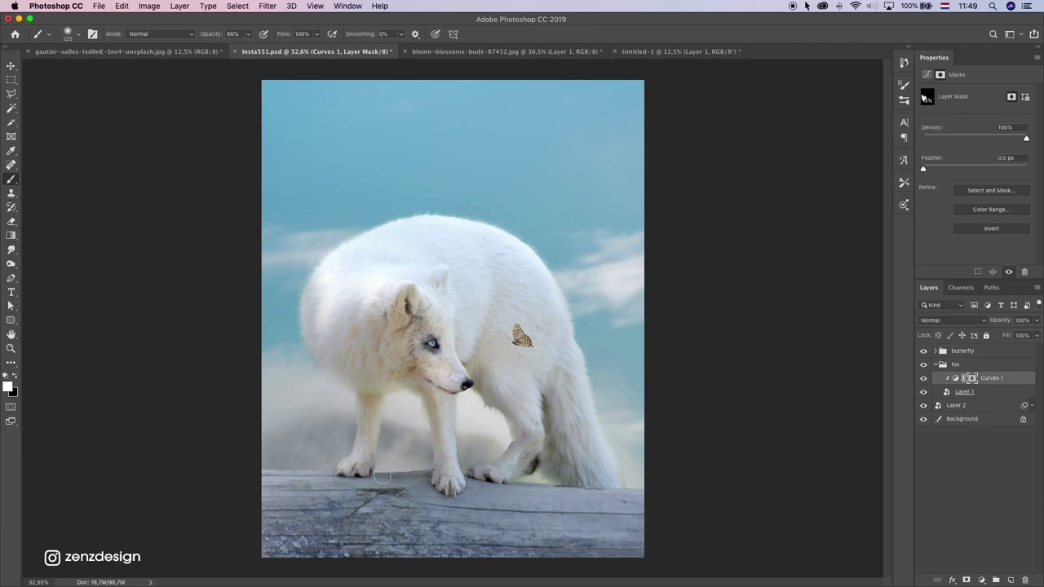
Step: Darken the log by painting the Curves mask along its upper edge, and along its lower edge with a 300 px brush
{"action": "left_click_drag", "start_coordinate": [330, 472], "coordinate": [289, 470]}
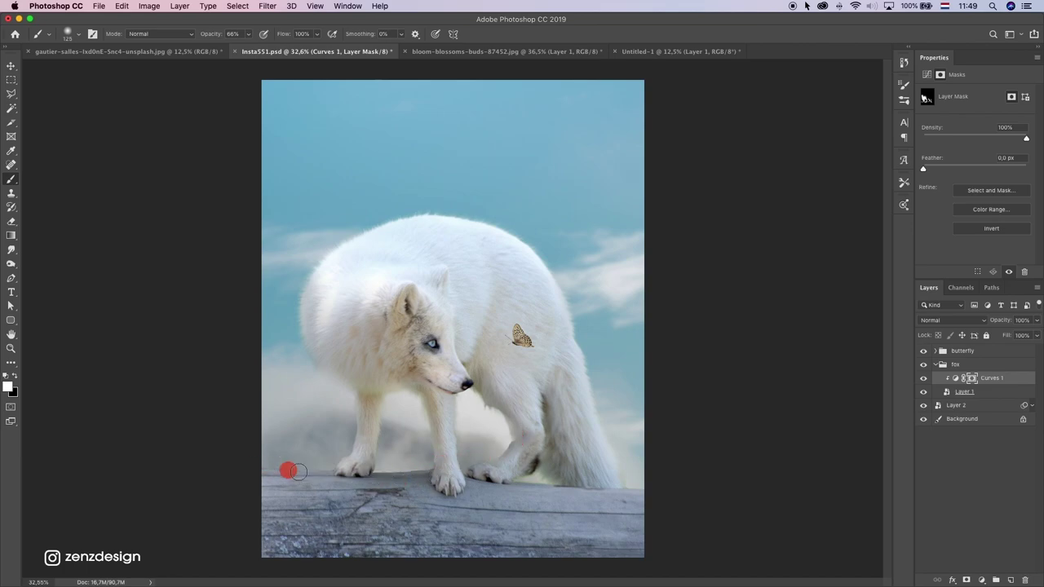
{"action": "mouse_move", "coordinate": [565, 485]}
{"action": "left_mouse_down"}
{"action": "mouse_move", "coordinate": [582, 484]}
{"action": "mouse_move", "coordinate": [569, 486]}
{"action": "left_mouse_up"}
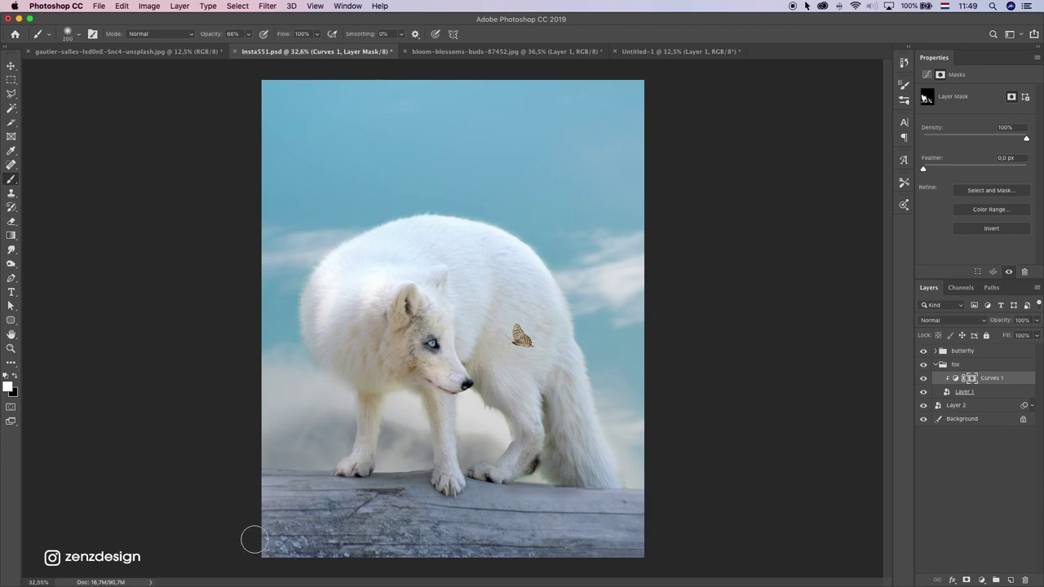
{"action": "key", "text": "bracketright"}
{"action": "key", "text": "bracketright"}
{"action": "mouse_move", "coordinate": [245, 531]}
{"action": "left_mouse_down"}
{"action": "mouse_move", "coordinate": [597, 572]}
{"action": "mouse_move", "coordinate": [229, 511]}
{"action": "mouse_move", "coordinate": [687, 573]}
{"action": "mouse_move", "coordinate": [486, 559]}
{"action": "mouse_move", "coordinate": [255, 518]}
{"action": "mouse_move", "coordinate": [650, 553]}
{"action": "mouse_move", "coordinate": [186, 521]}
{"action": "mouse_move", "coordinate": [686, 552]}
{"action": "left_mouse_up"}
{"action": "scroll", "coordinate": [467, 531], "scroll_direction": "down", "scroll_amount": 10}
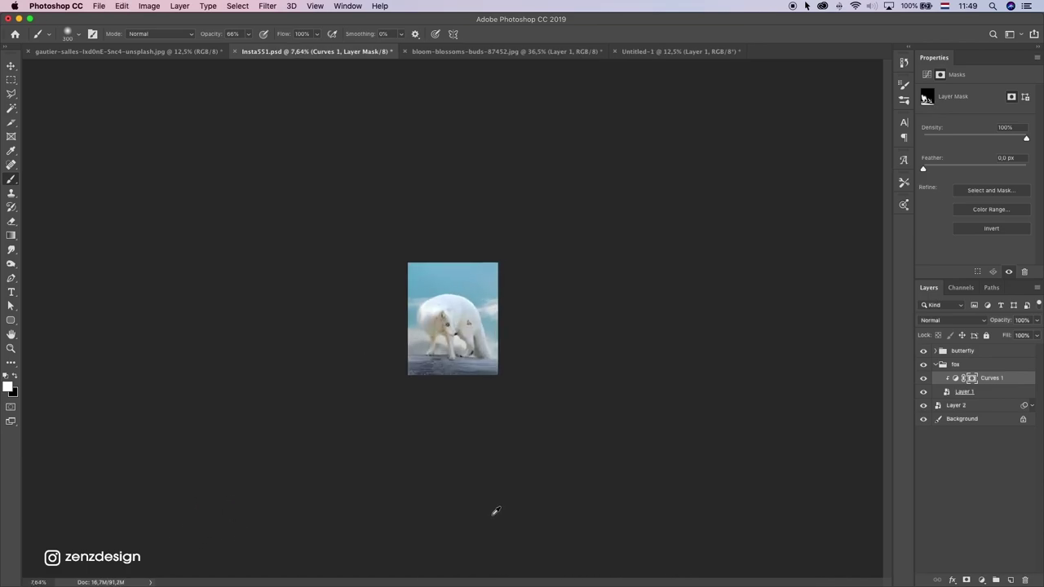
{"action": "scroll", "coordinate": [495, 512], "scroll_direction": "up", "scroll_amount": 5}
{"action": "scroll", "coordinate": [261, 473], "scroll_direction": "down", "scroll_amount": 3}
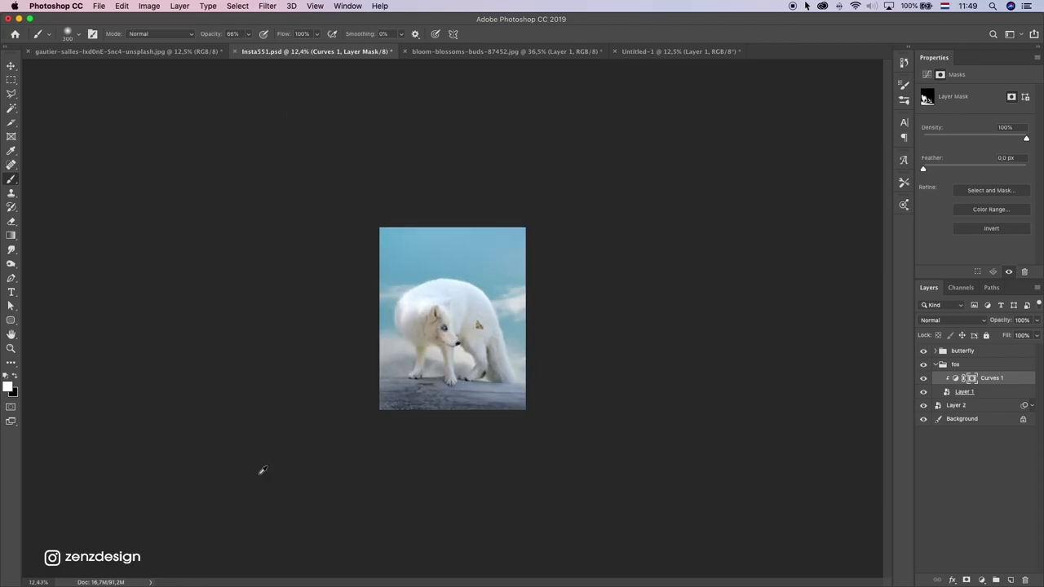
{"action": "scroll", "coordinate": [263, 471], "scroll_direction": "up", "scroll_amount": 3}
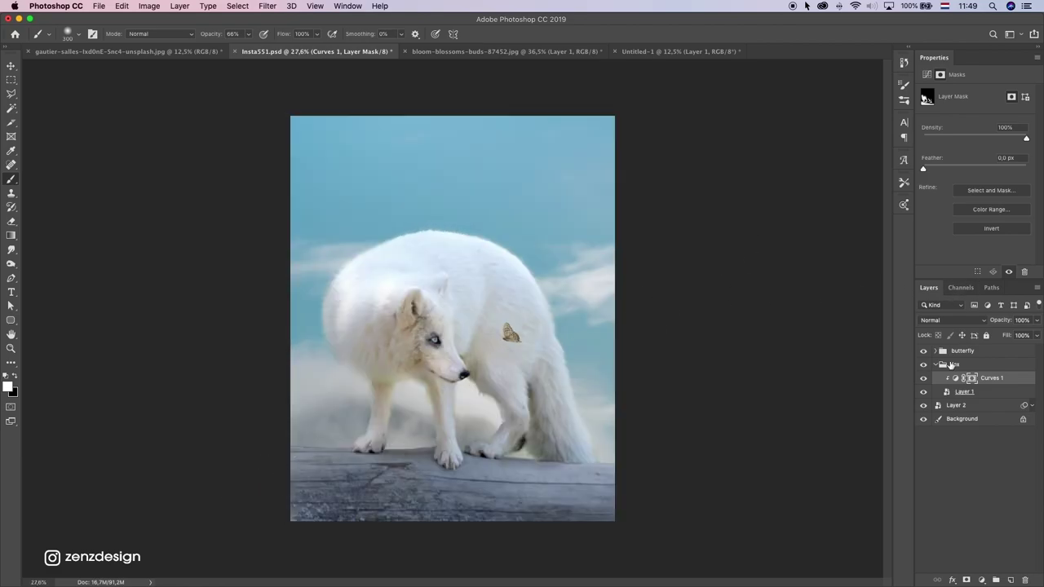
Step: Expand the butterfly group, collapse the fox group, and close the bloom-blossoms-buds-87452.jpg document
{"action": "left_click", "coordinate": [935, 351]}
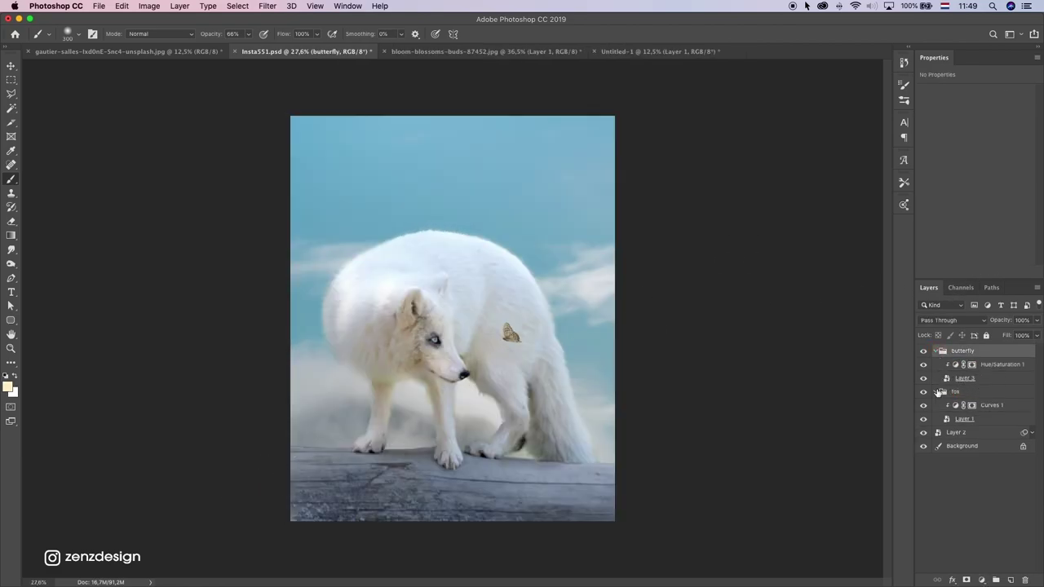
{"action": "left_click", "coordinate": [938, 392]}
{"action": "left_click", "coordinate": [10, 68]}
{"action": "left_click", "coordinate": [467, 51]}
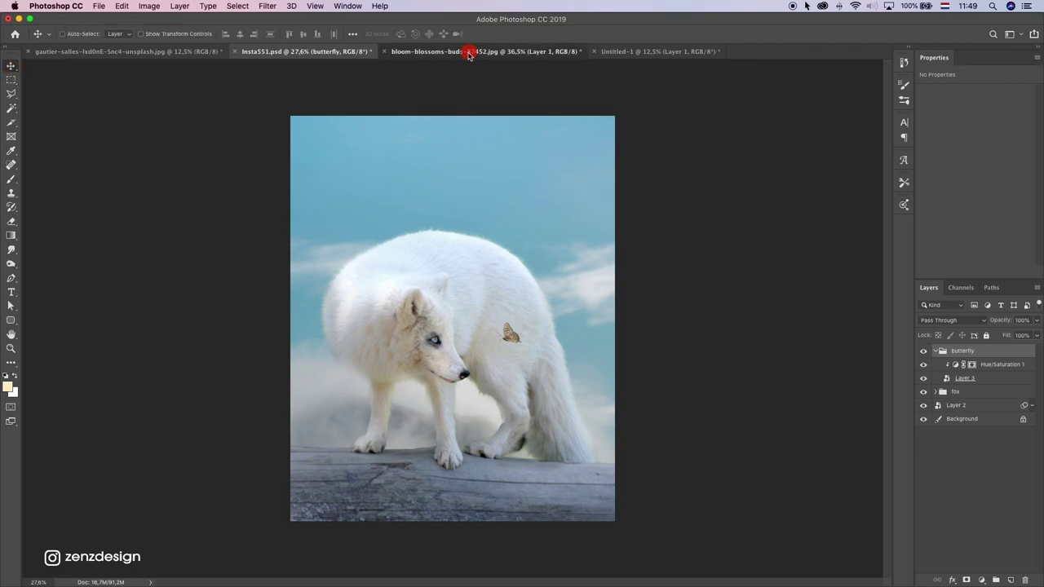
{"action": "key", "text": "super+w"}
{"action": "left_click", "coordinate": [465, 204]}
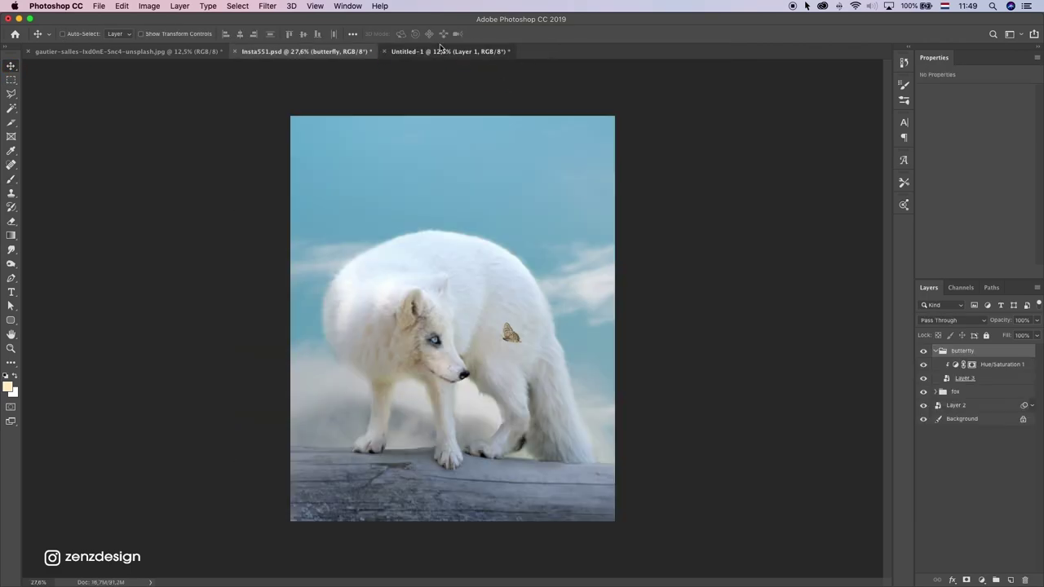
Step: In the Untitled-1 document, select the bright particle panel in the middle of Layer 1 with a rectangular marquee
{"action": "left_click", "coordinate": [442, 52]}
{"action": "key", "text": "super+a"}
{"action": "scroll", "coordinate": [400, 263], "scroll_direction": "up", "scroll_amount": 3}
{"action": "scroll", "coordinate": [400, 264], "scroll_direction": "up", "scroll_amount": 2}
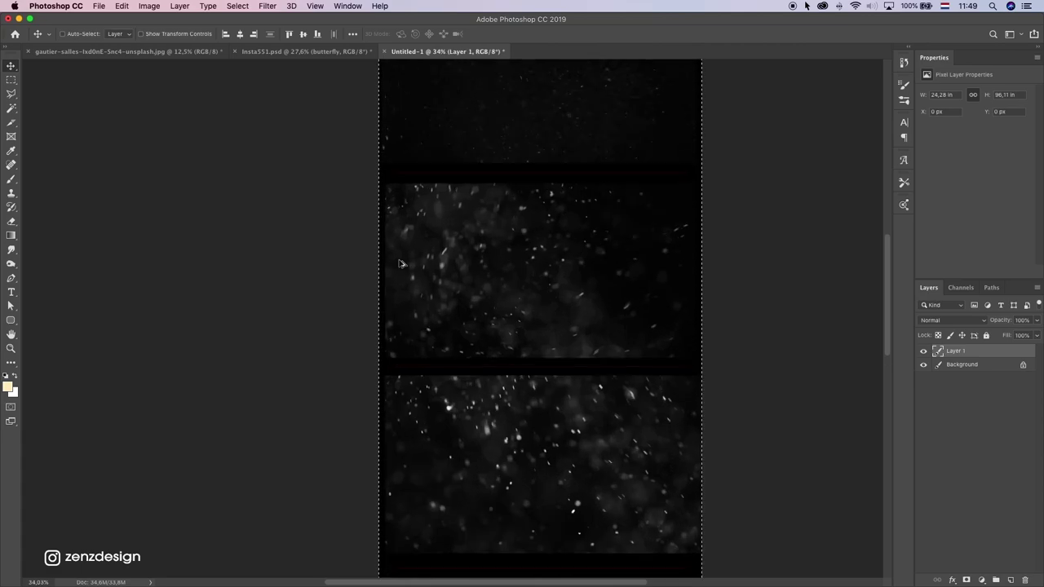
{"action": "scroll", "coordinate": [400, 263], "scroll_direction": "down", "scroll_amount": 2}
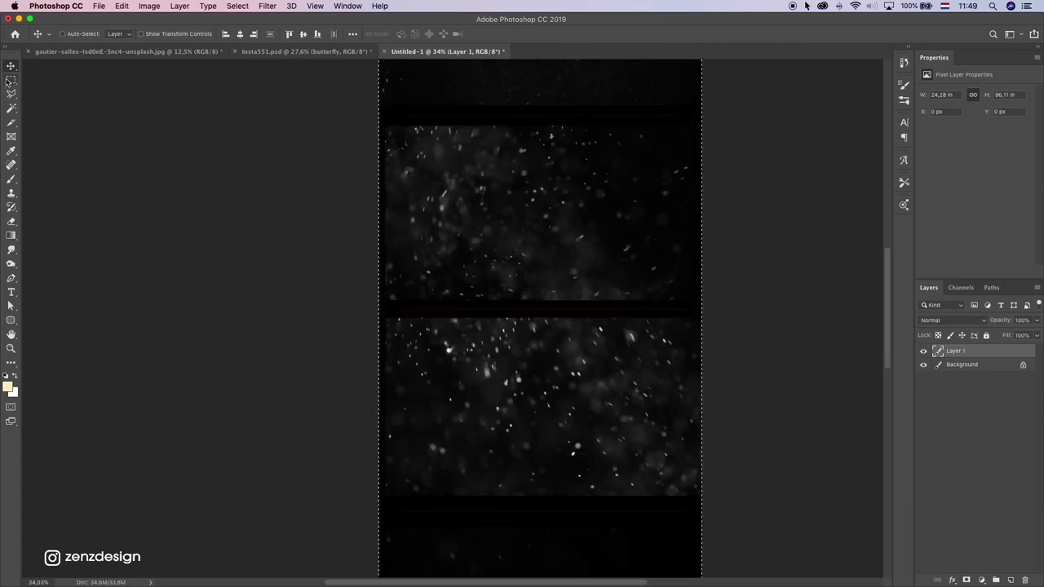
{"action": "key", "text": "m"}
{"action": "scroll", "coordinate": [559, 290], "scroll_direction": "down", "scroll_amount": 1}
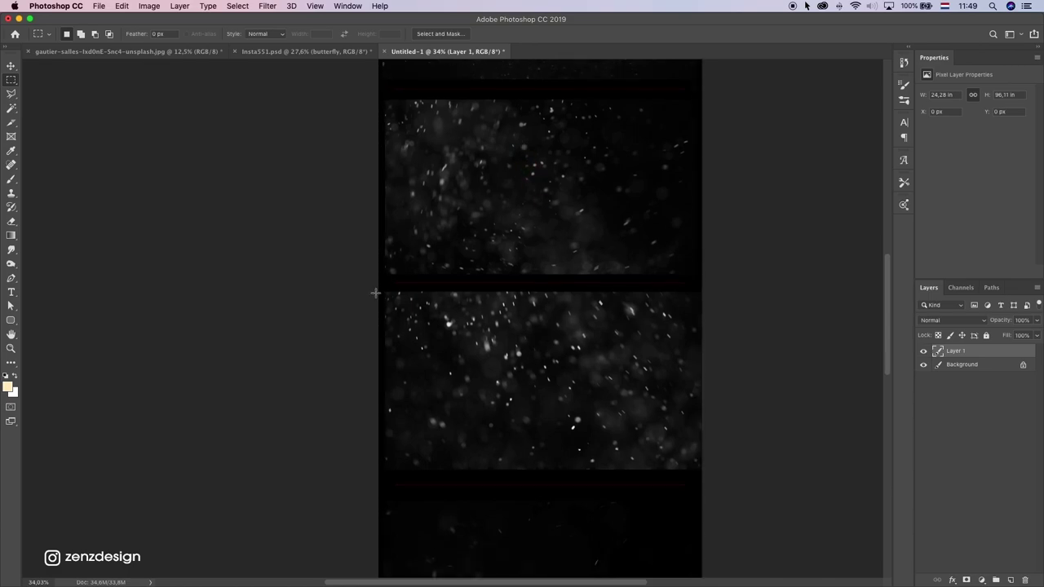
{"action": "left_click_drag", "start_coordinate": [375, 292], "coordinate": [783, 470]}
Step: Paste the bright particle panel above the butterfly group in Insta551.psd and convert it to a smart object
{"action": "left_click", "coordinate": [297, 50]}
{"action": "left_click", "coordinate": [936, 350]}
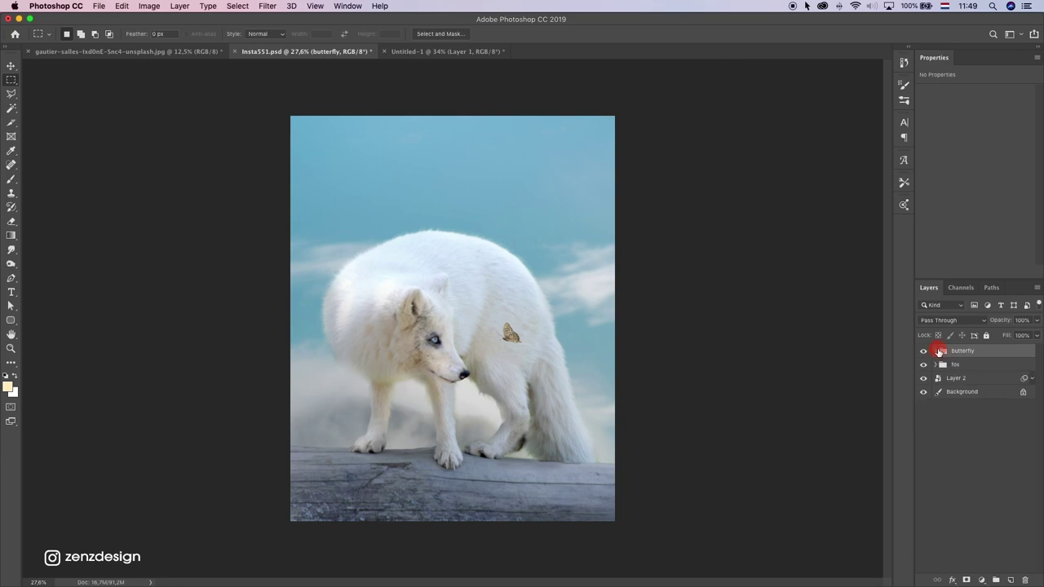
{"action": "key", "text": "cmd+v"}
{"action": "right_click", "coordinate": [956, 350]}
{"action": "left_click", "coordinate": [887, 260]}
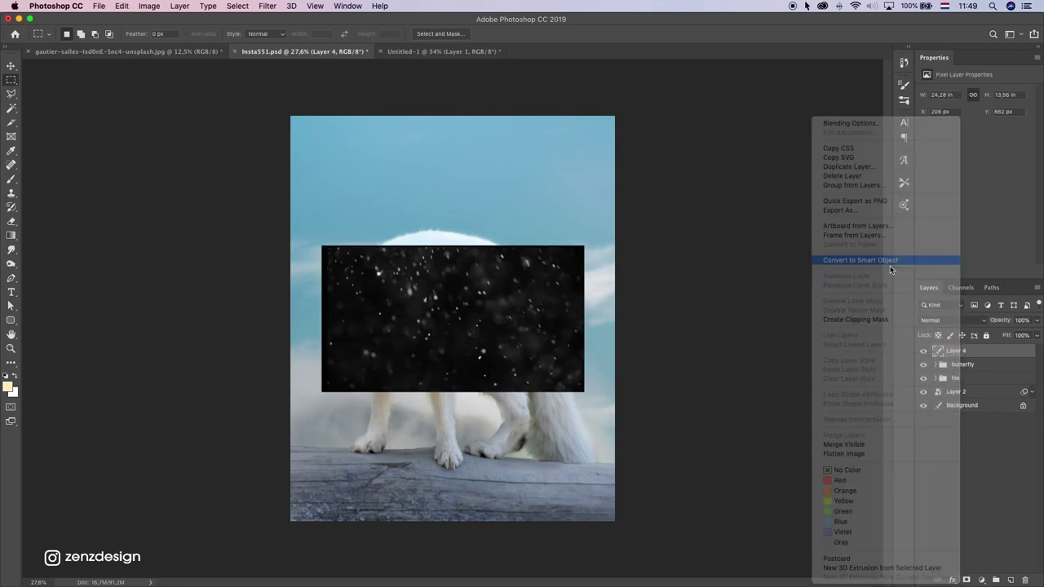
Step: Set the pasted particle layer to Screen and enlarge it to 4994 × 2788 px so it covers the whole canvas
{"action": "left_click", "coordinate": [958, 320]}
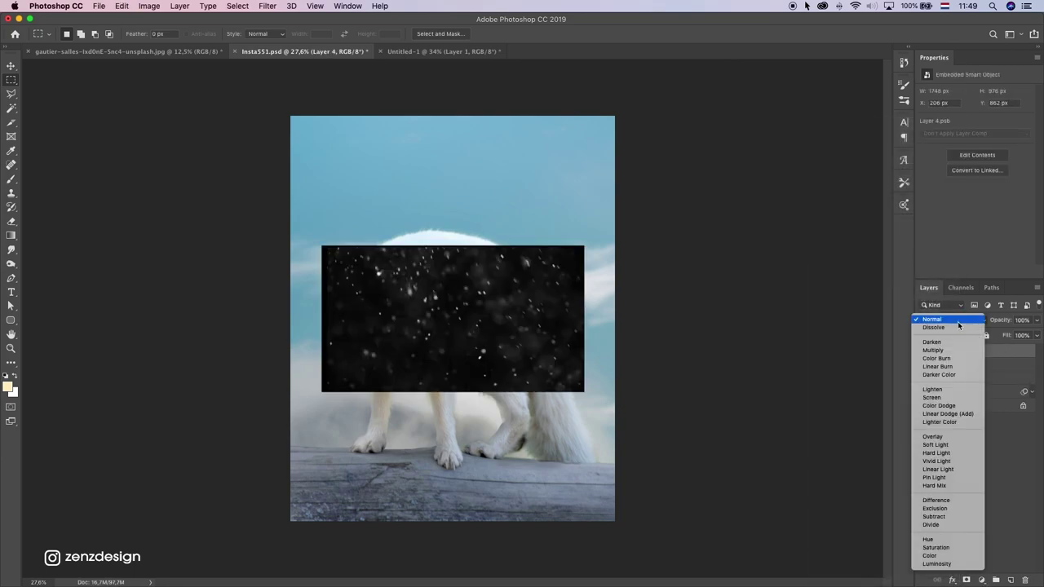
{"action": "left_click", "coordinate": [933, 398]}
{"action": "scroll", "coordinate": [466, 334], "scroll_direction": "down", "scroll_amount": 5}
{"action": "key", "text": "super+t"}
{"action": "left_click_drag", "start_coordinate": [509, 287], "coordinate": [616, 226]}
{"action": "key", "text": "Return"}
{"action": "key", "text": "m"}
{"action": "scroll", "coordinate": [585, 310], "scroll_direction": "up", "scroll_amount": 5}
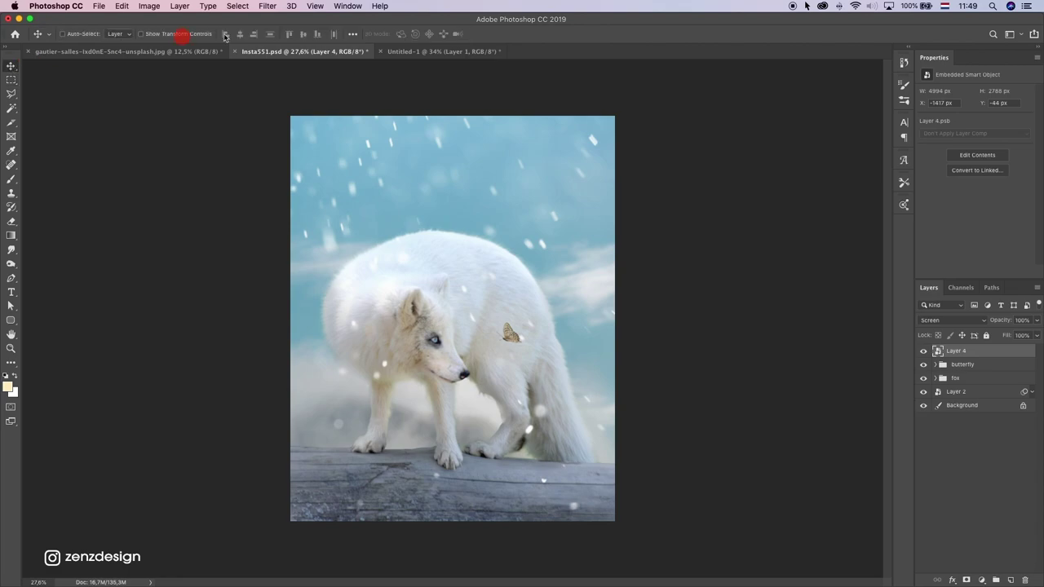
Step: In the Untitled-1 document, select the particle panel above the one already used and copy it
{"action": "left_click", "coordinate": [436, 51]}
{"action": "scroll", "coordinate": [223, 149], "scroll_direction": "up", "scroll_amount": 2}
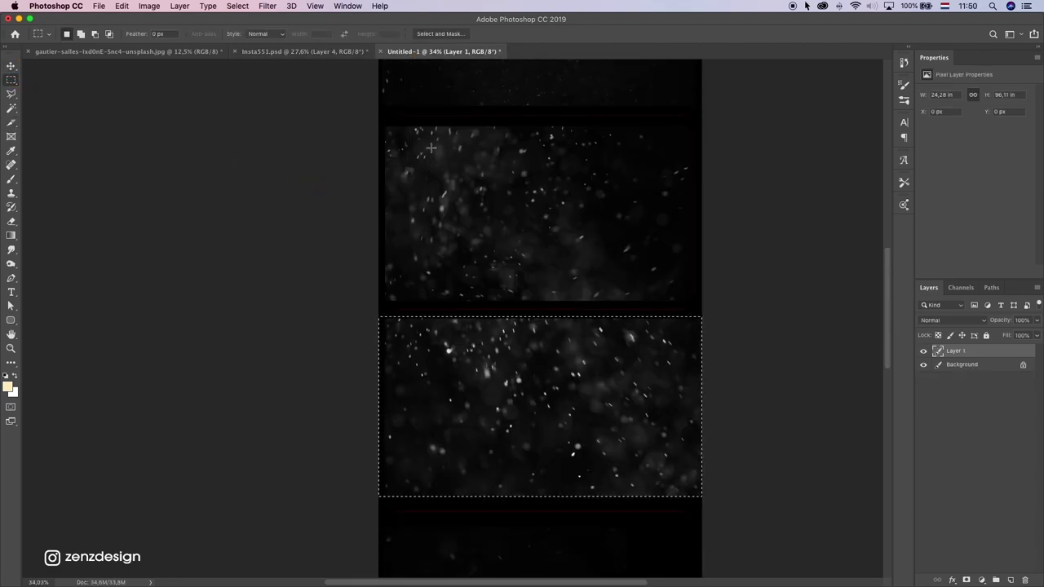
{"action": "left_click", "coordinate": [384, 146]}
{"action": "left_click_drag", "start_coordinate": [384, 146], "coordinate": [702, 322]}
{"action": "scroll", "coordinate": [585, 355], "scroll_direction": "down", "scroll_amount": 10}
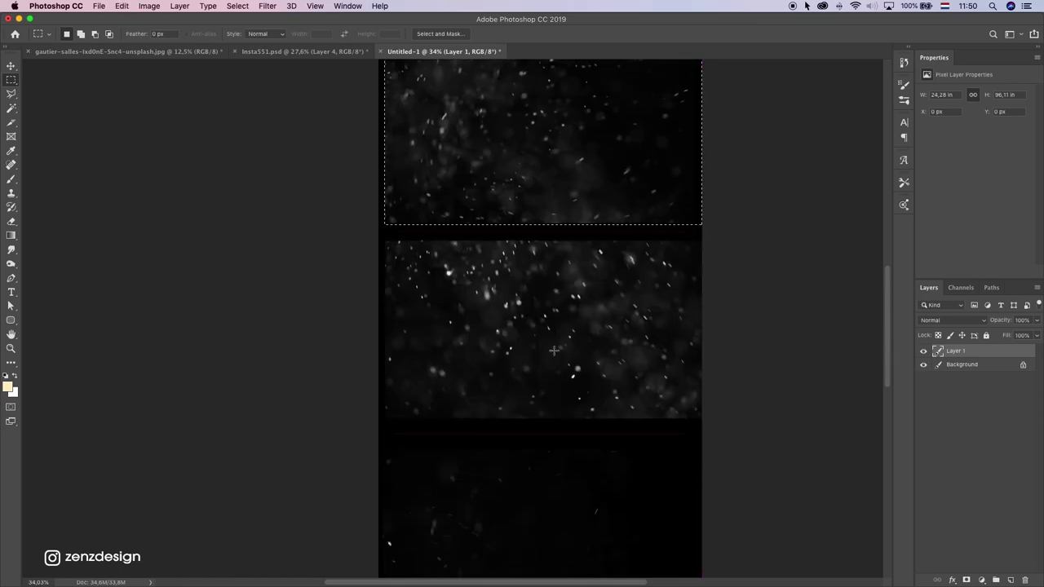
{"action": "left_click_drag", "start_coordinate": [507, 314], "coordinate": [480, 530]}
{"action": "left_click_drag", "start_coordinate": [513, 236], "coordinate": [526, 429]}
{"action": "key", "text": "super+c"}
Step: In Insta551.psd, hide Layer 4, paste the second particle panel above it and convert the new layer to a smart object
{"action": "left_click", "coordinate": [273, 51]}
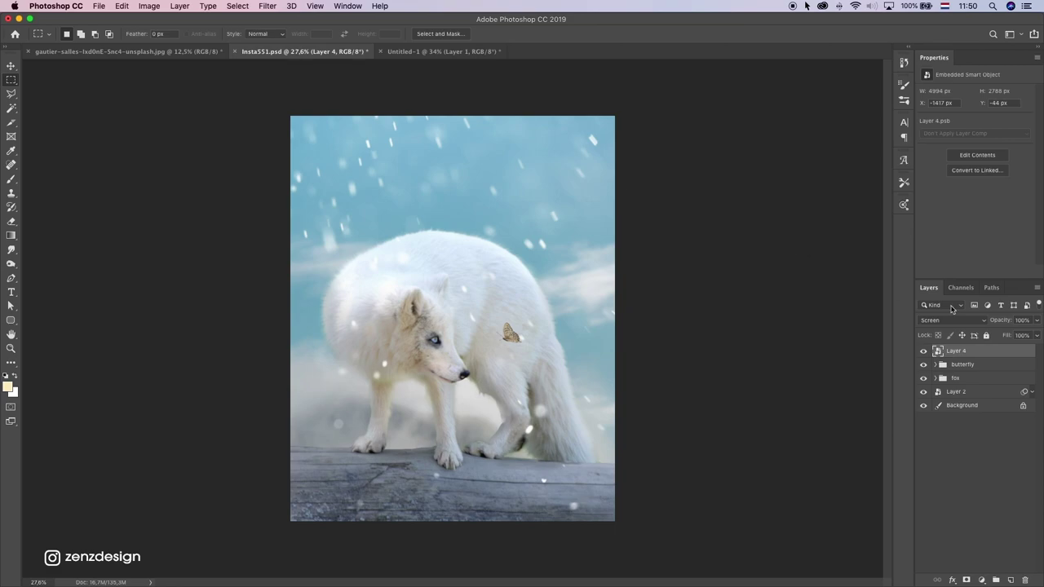
{"action": "left_click", "coordinate": [923, 351]}
{"action": "key", "text": "super+v"}
{"action": "right_click", "coordinate": [955, 354]}
{"action": "left_click", "coordinate": [886, 258]}
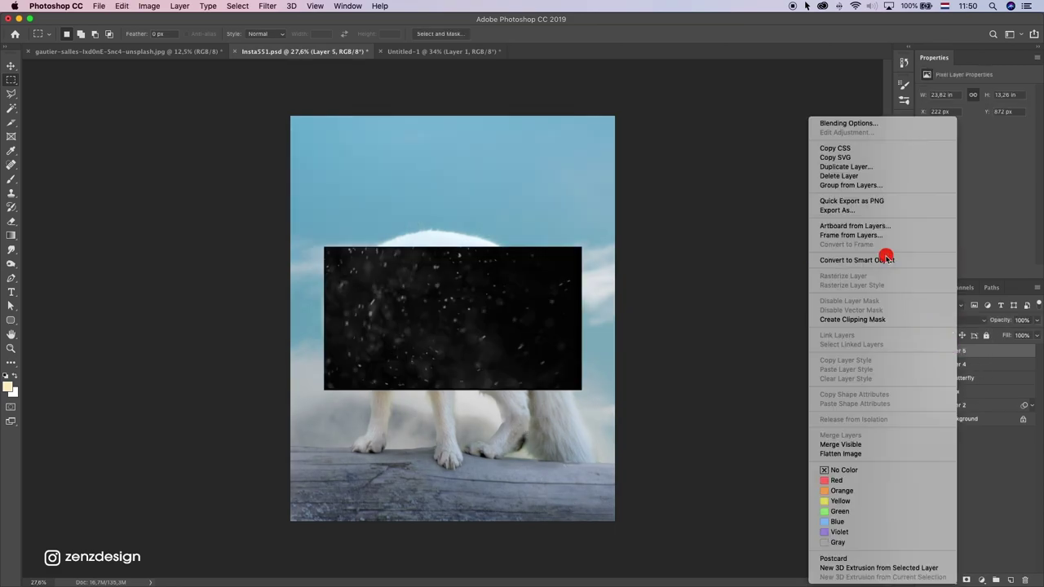
Step: Enlarge Layer 5 to 4871 × 2713 px over the canvas and set its blend mode to Screen
{"action": "key", "text": "super+t"}
{"action": "left_click_drag", "start_coordinate": [582, 247], "coordinate": [818, 115]}
{"action": "key", "text": "Return"}
{"action": "left_click", "coordinate": [953, 320]}
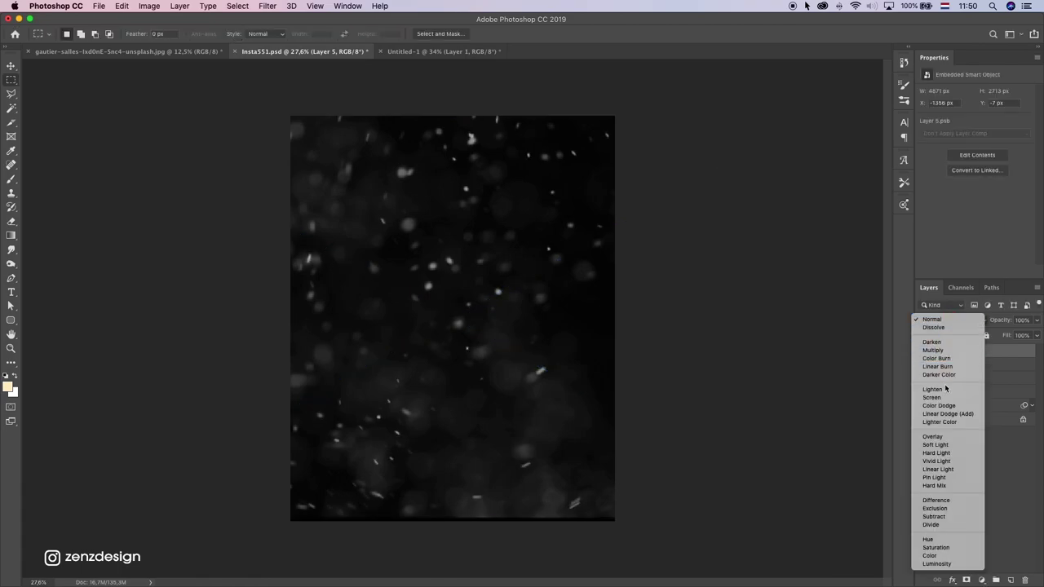
{"action": "left_click", "coordinate": [934, 397]}
Step: Shift the Layer 5 particles left to X -2338 px and show Layer 4 again
{"action": "key", "text": "v"}
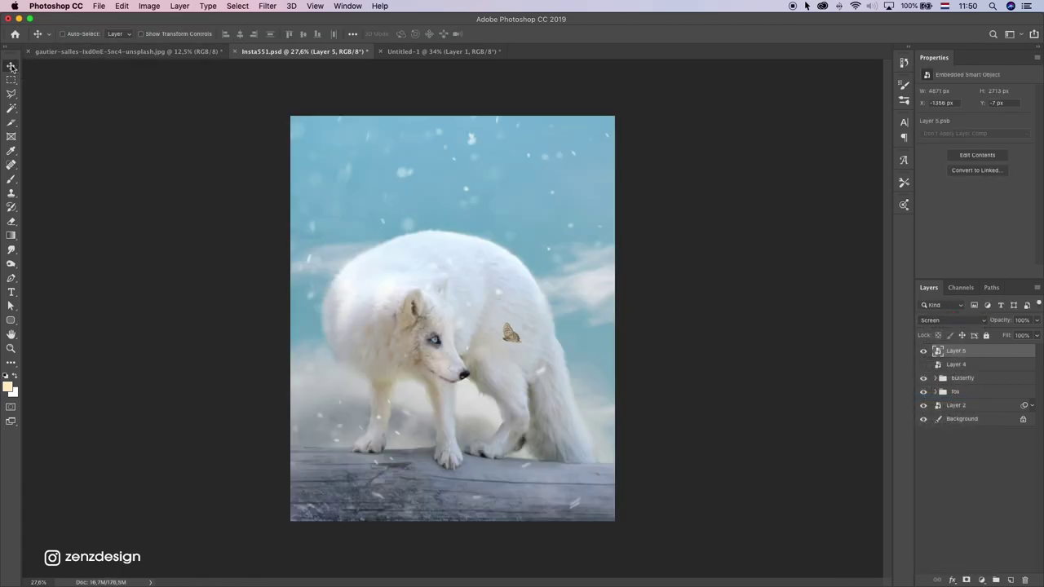
{"action": "left_click_drag", "start_coordinate": [536, 201], "coordinate": [510, 210]}
{"action": "left_click", "coordinate": [924, 364]}
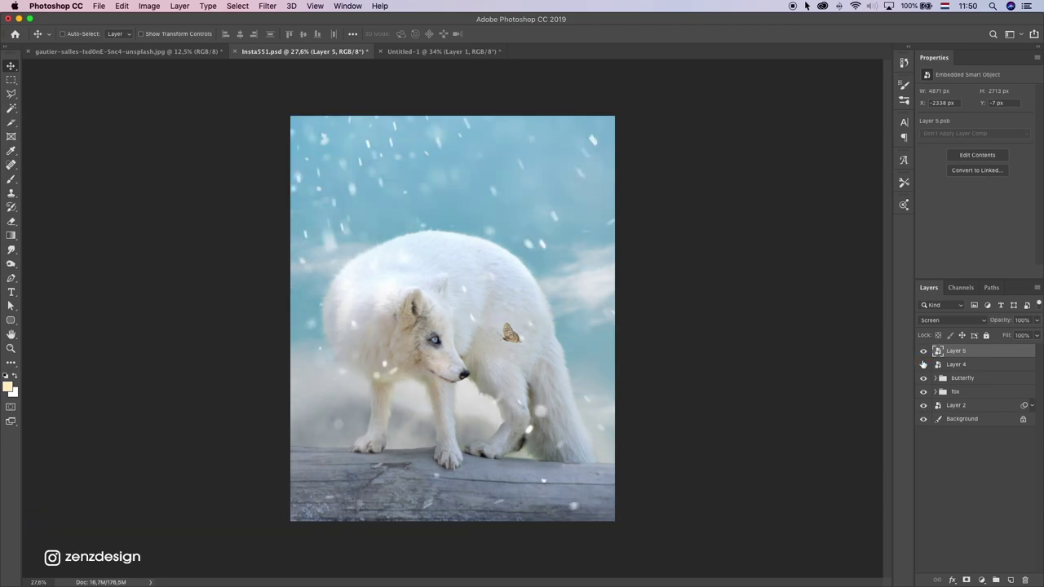
Step: Lower the opacity of Layer 4 to 49%, undoing the trial move of its particles
{"action": "left_click", "coordinate": [974, 365]}
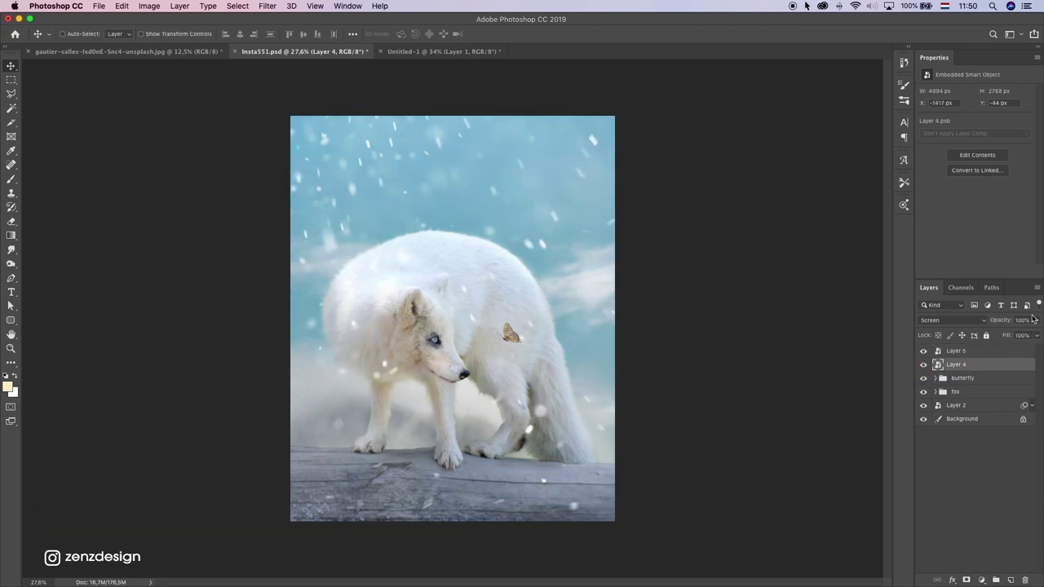
{"action": "left_click_drag", "start_coordinate": [1037, 320], "coordinate": [1006, 334]}
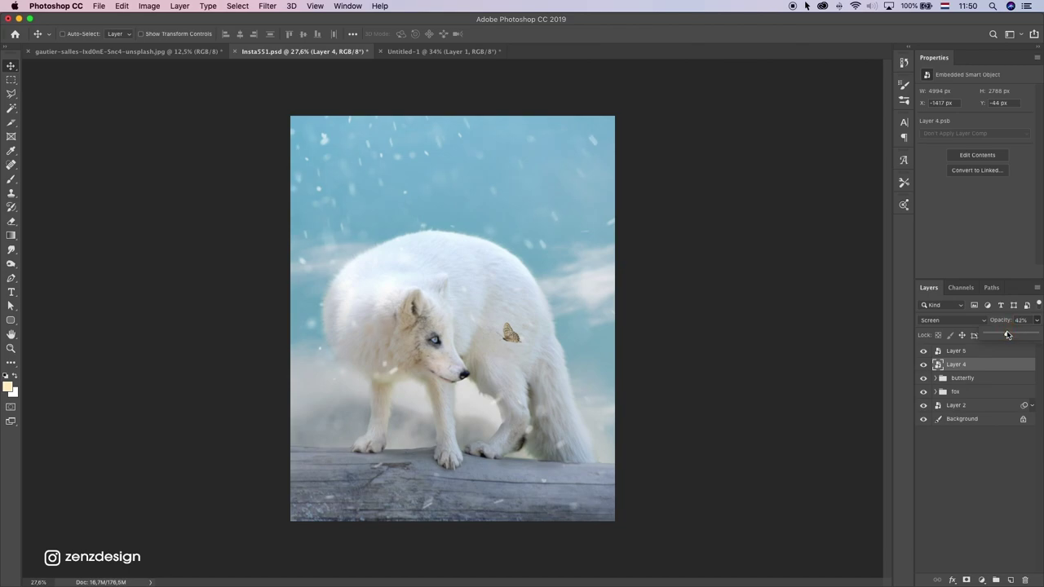
{"action": "left_click_drag", "start_coordinate": [1004, 337], "coordinate": [984, 335]}
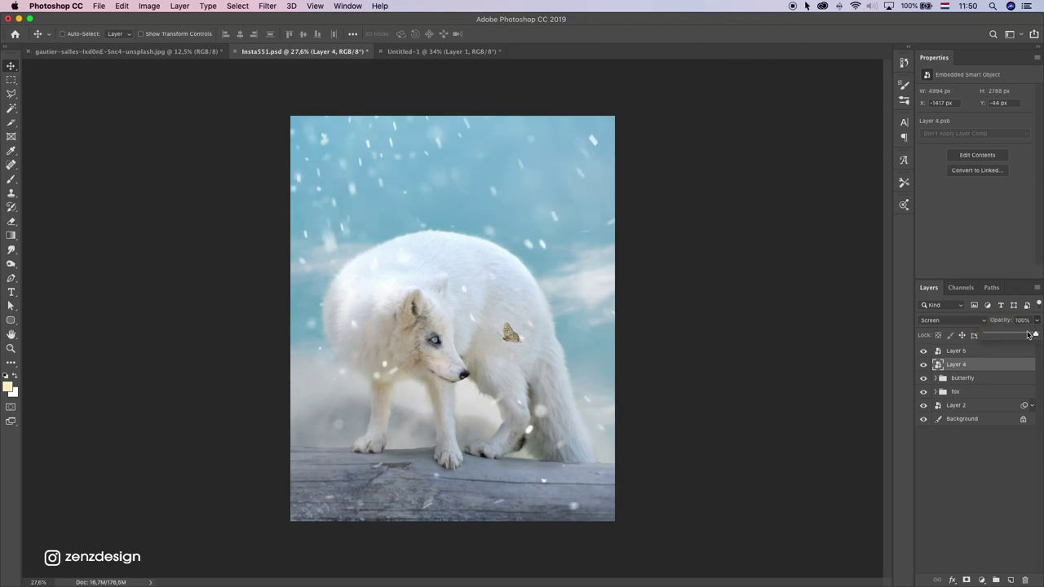
{"action": "left_click_drag", "start_coordinate": [1035, 334], "coordinate": [1012, 335]}
{"action": "left_click_drag", "start_coordinate": [547, 343], "coordinate": [793, 390]}
{"action": "key", "text": "super+z"}
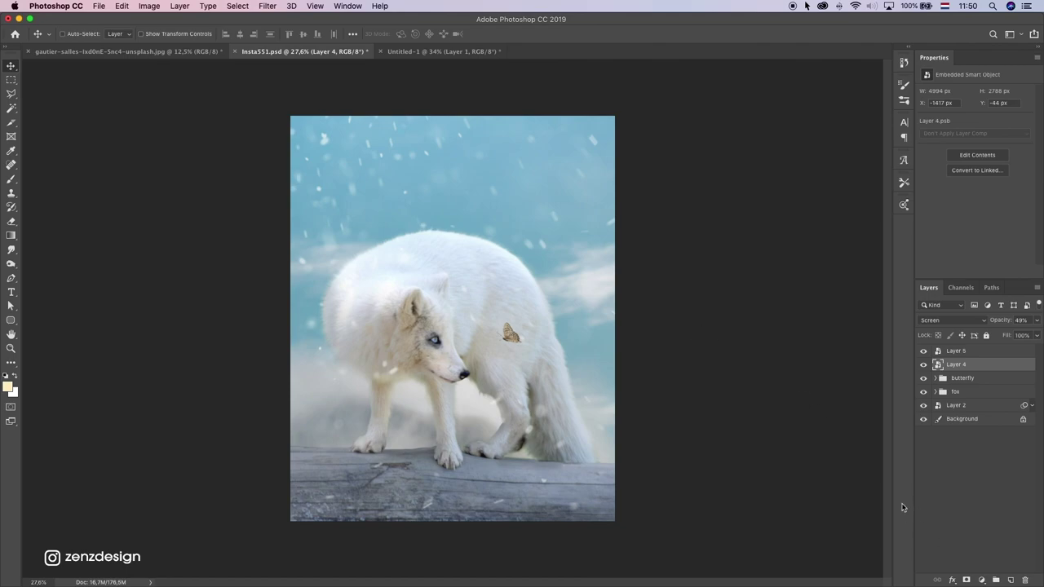
Step: Add a layer mask to Layer 4 and paint black with a 300 px brush to remove particles over the fox's body
{"action": "left_click", "coordinate": [967, 580]}
{"action": "left_click", "coordinate": [10, 178]}
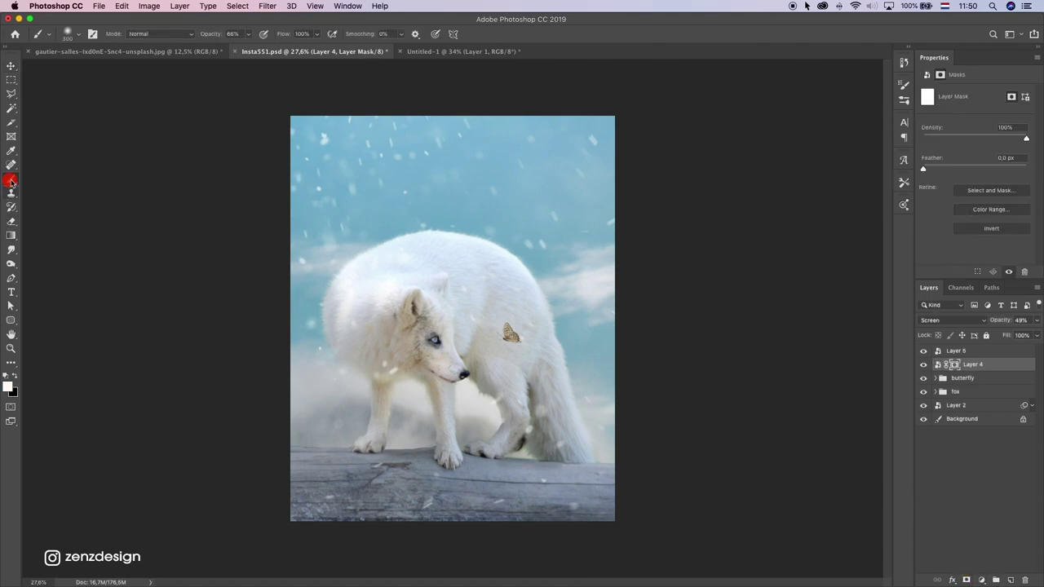
{"action": "left_click", "coordinate": [471, 268]}
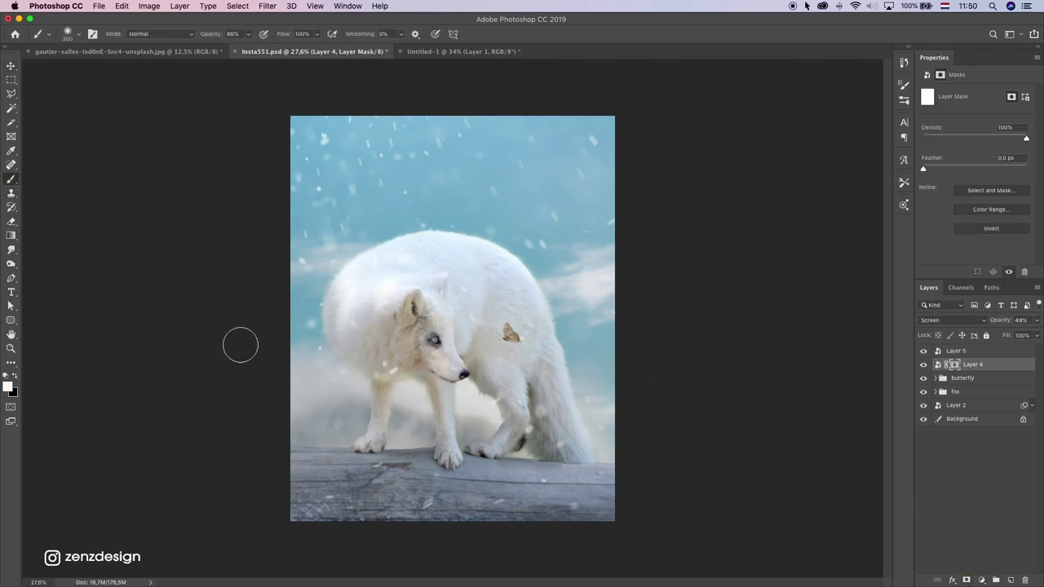
{"action": "left_click", "coordinate": [17, 377]}
{"action": "left_click", "coordinate": [466, 310]}
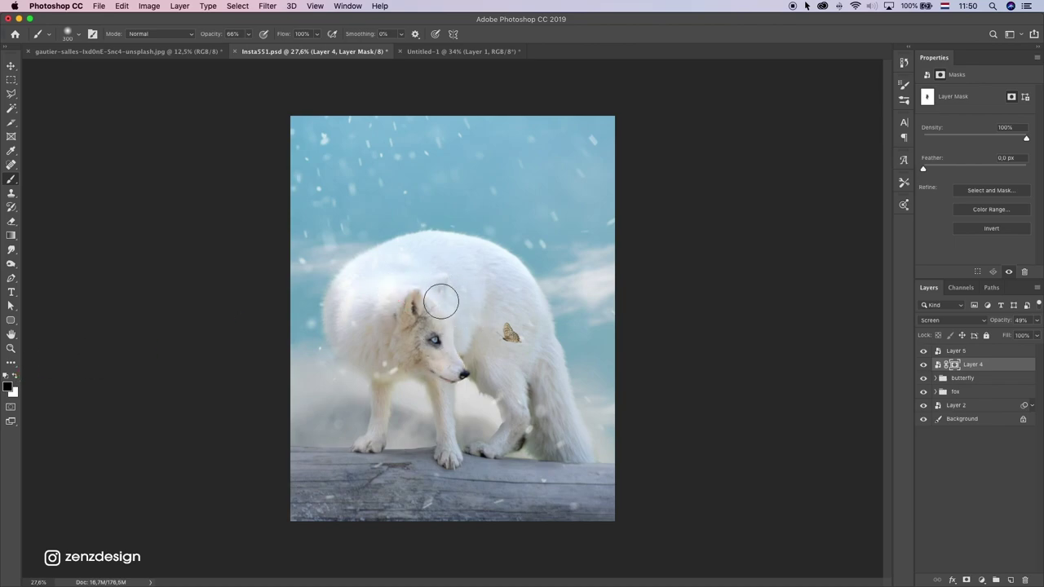
{"action": "left_click", "coordinate": [503, 359]}
Step: Add a layer mask to Layer 5 and paint black on it around the fox's head
{"action": "left_click", "coordinate": [964, 353]}
{"action": "left_click", "coordinate": [967, 580]}
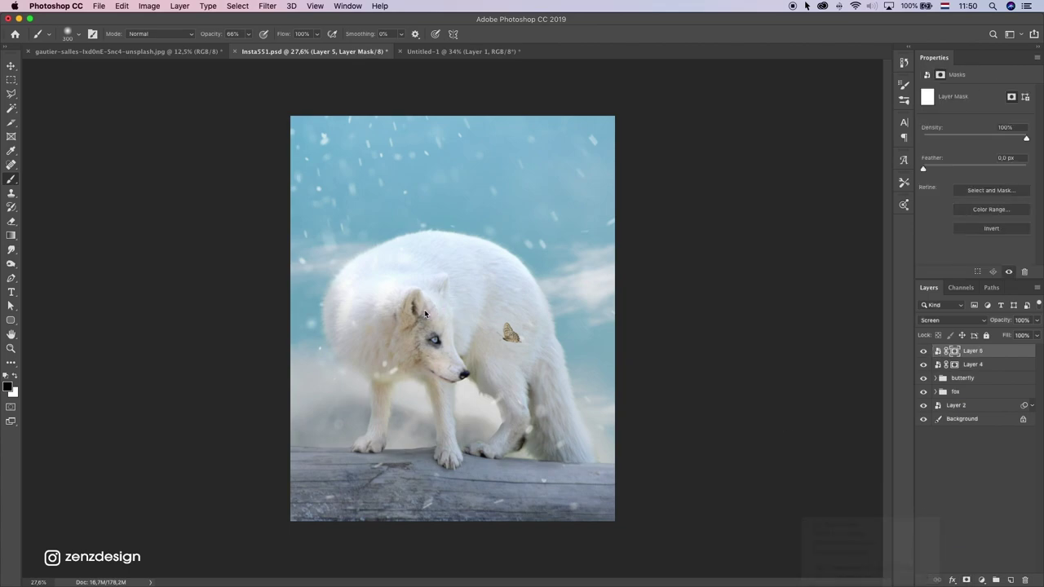
{"action": "left_click", "coordinate": [401, 362]}
{"action": "key", "text": "super+minus"}
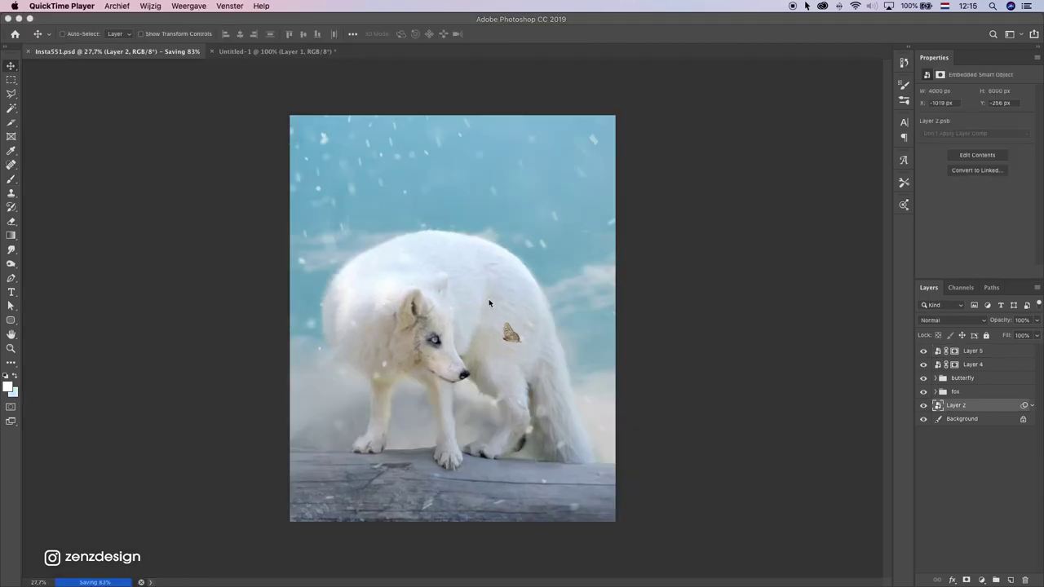
Step: Scale the Layer 2 background to 73.91% and reposition it at X -604, Y -318 px so clouds and mountains sit behind the fox
{"action": "left_click", "coordinate": [482, 349]}
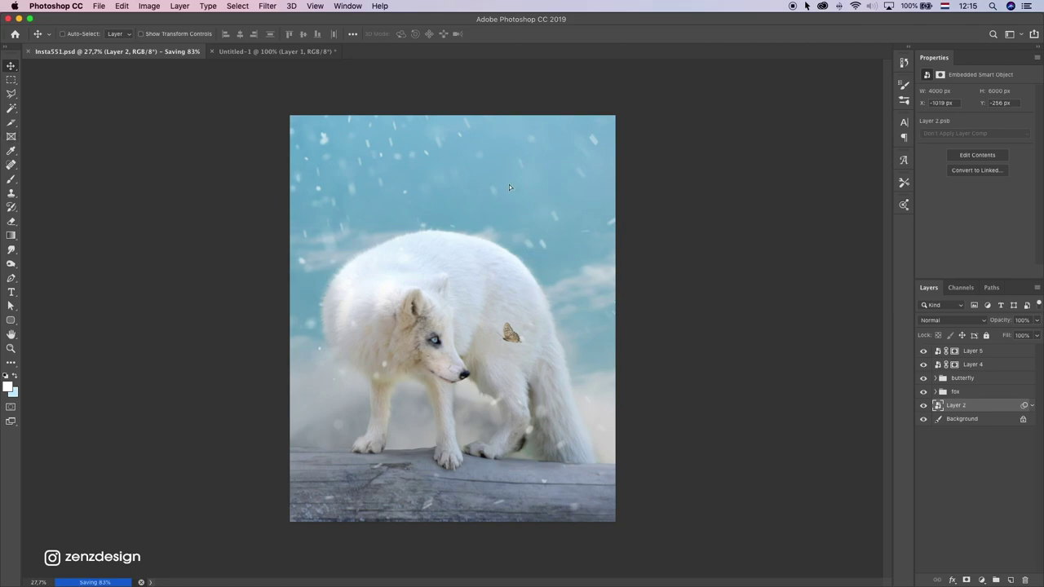
{"action": "left_click_drag", "start_coordinate": [509, 188], "coordinate": [359, 433]}
{"action": "key", "text": "ctrl+t"}
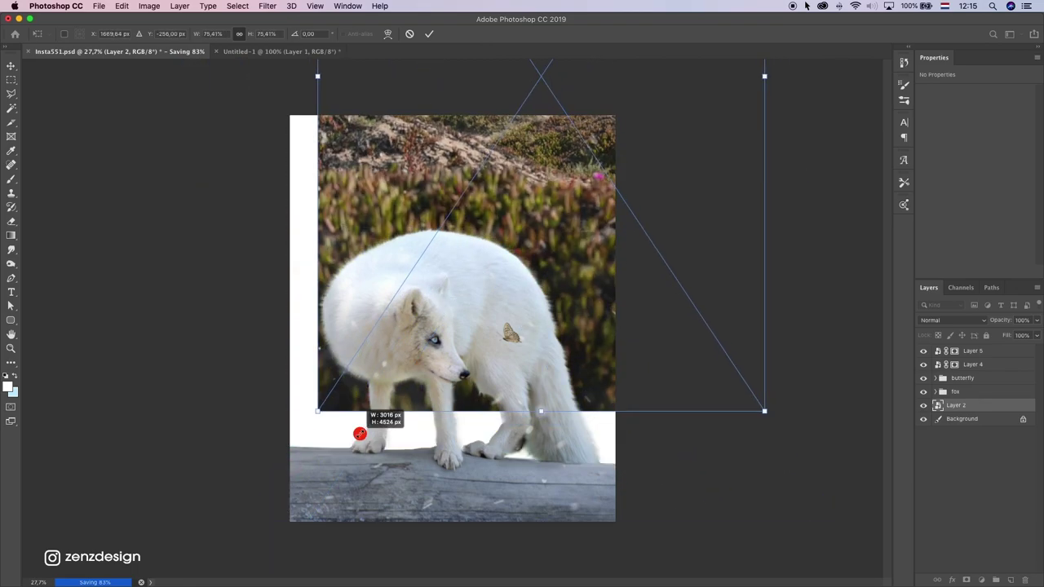
{"action": "left_click_drag", "start_coordinate": [515, 229], "coordinate": [392, 472]}
{"action": "left_click_drag", "start_coordinate": [430, 369], "coordinate": [447, 436]}
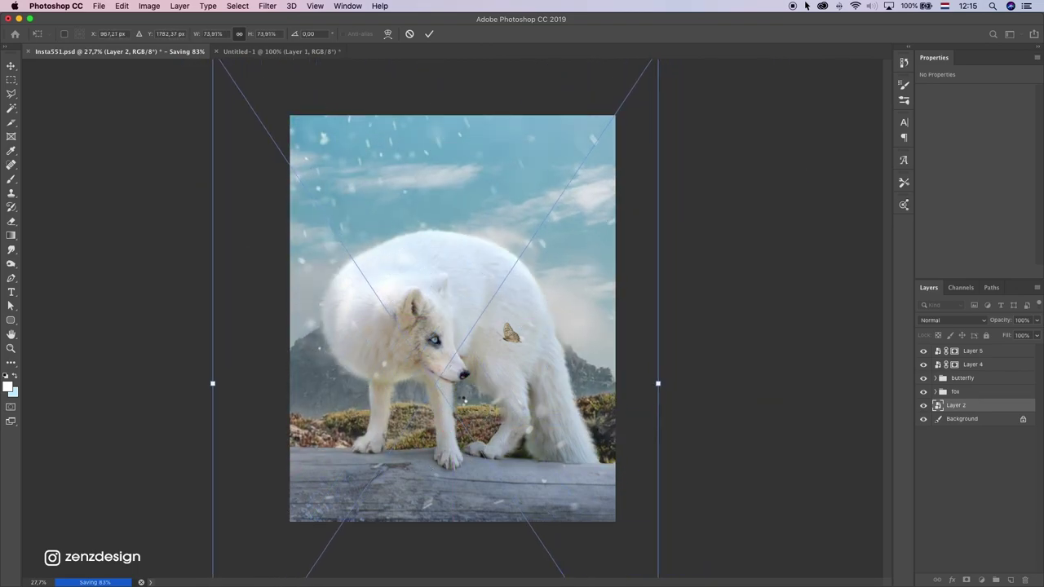
{"action": "key", "text": "Return"}
{"action": "left_click_drag", "start_coordinate": [486, 375], "coordinate": [456, 370]}
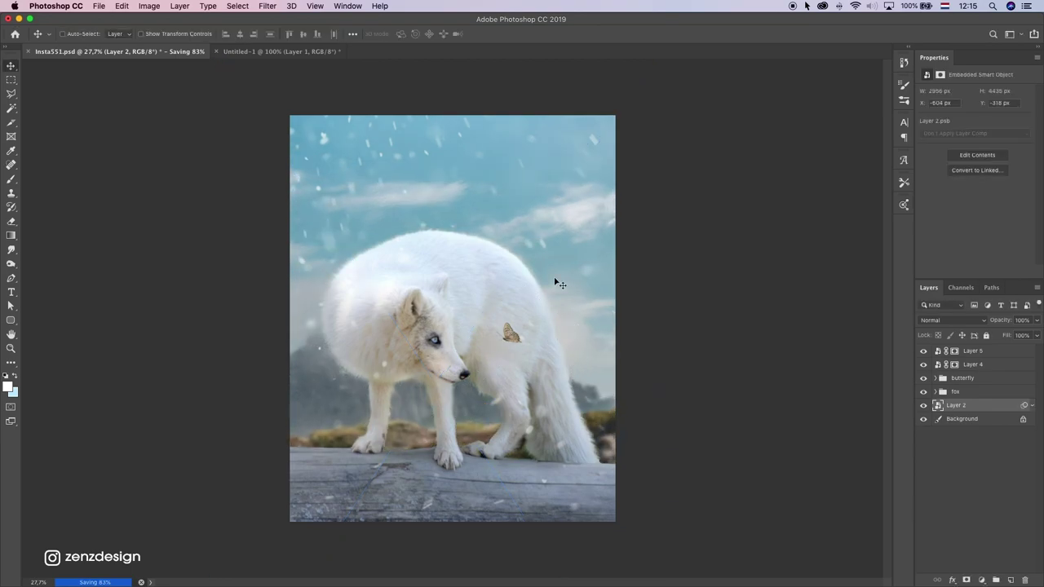
Step: Switch to the blossom branch document, undo its last two edits and use the Magic Wand on the background around the branch
{"action": "left_click", "coordinate": [269, 52]}
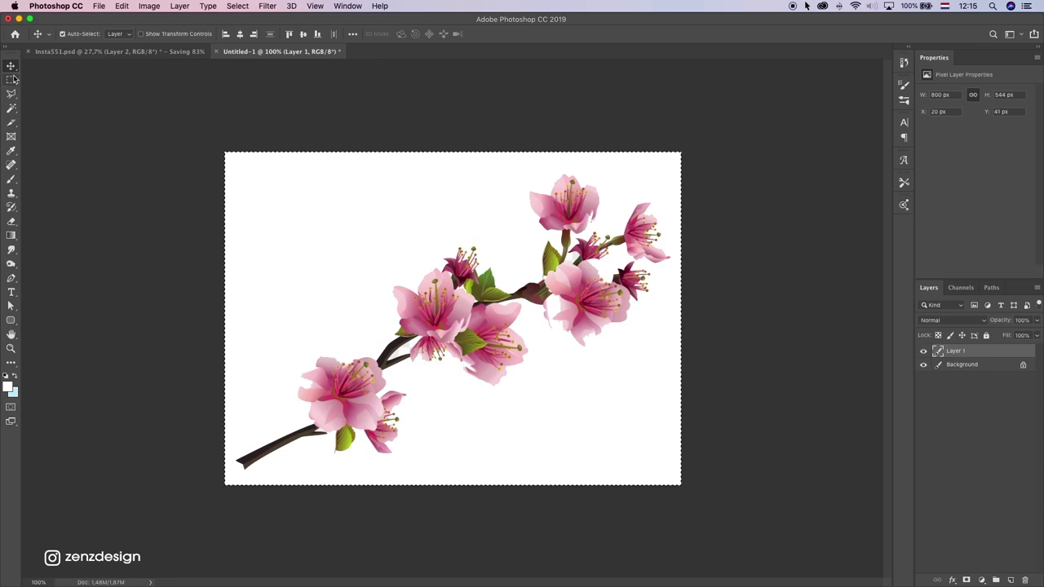
{"action": "key", "text": "super+z"}
{"action": "key", "text": "super+z"}
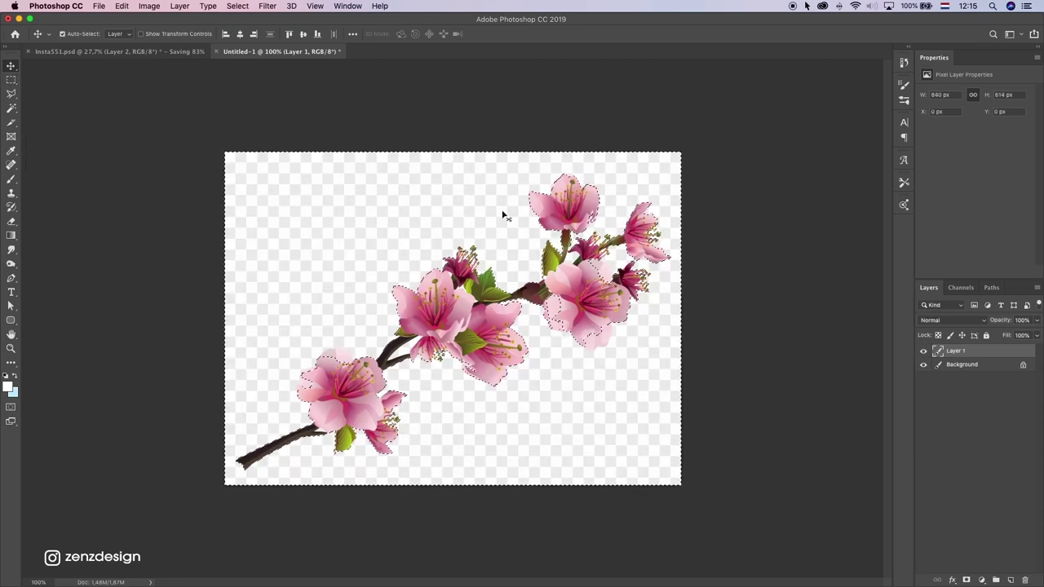
{"action": "key", "text": "w"}
{"action": "left_click", "coordinate": [389, 226]}
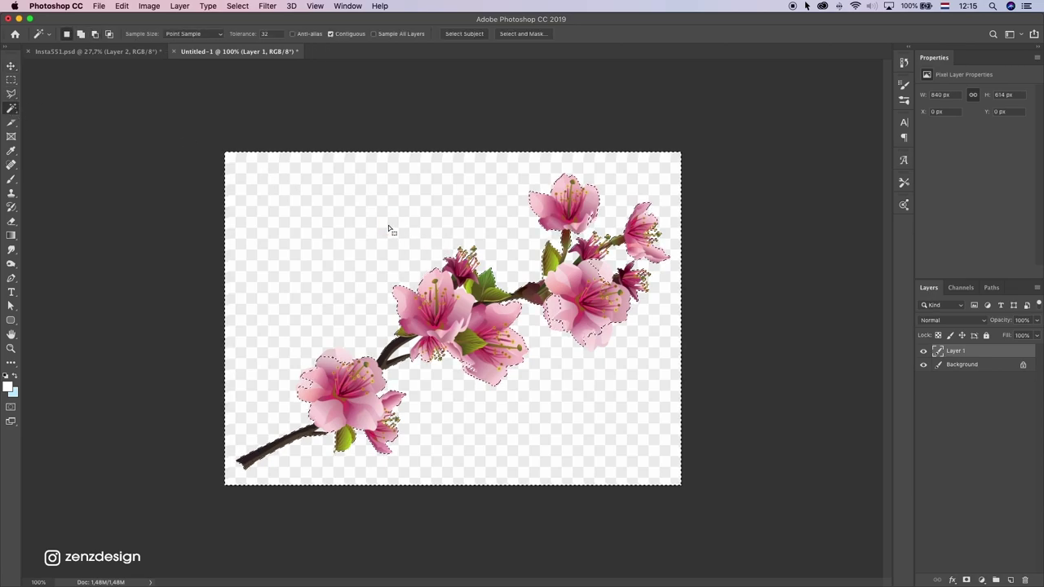
Step: Hide the blossom document's Background layer, then select and copy the whole cut-out branch
{"action": "left_click", "coordinate": [924, 366]}
{"action": "key", "text": "super+a"}
{"action": "key", "text": "super+c"}
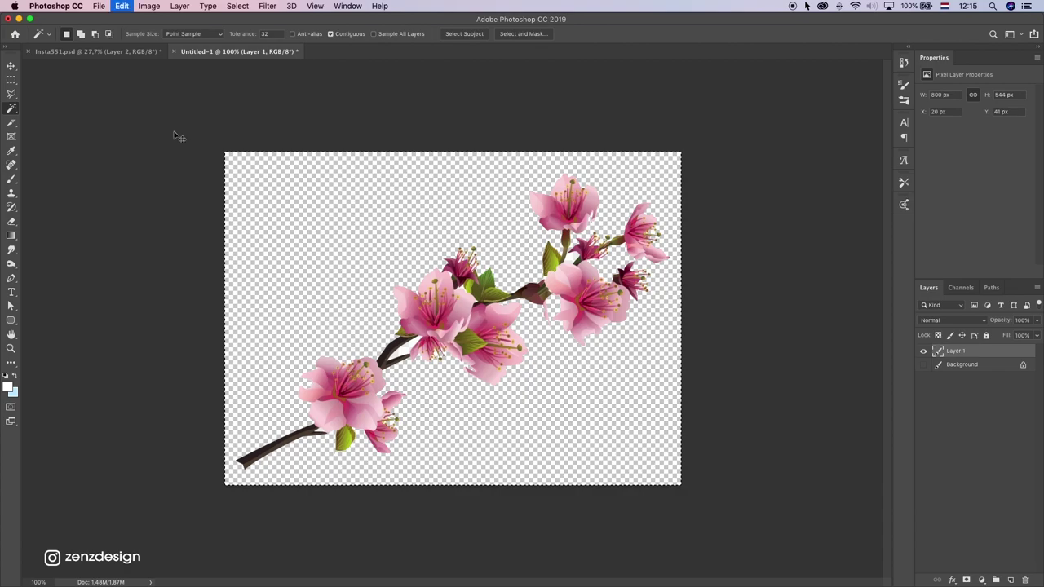
Step: Paste the blossom branch above Layer 5 in Insta551.psd and convert it to a smart object
{"action": "left_click", "coordinate": [129, 51]}
{"action": "left_click", "coordinate": [11, 66]}
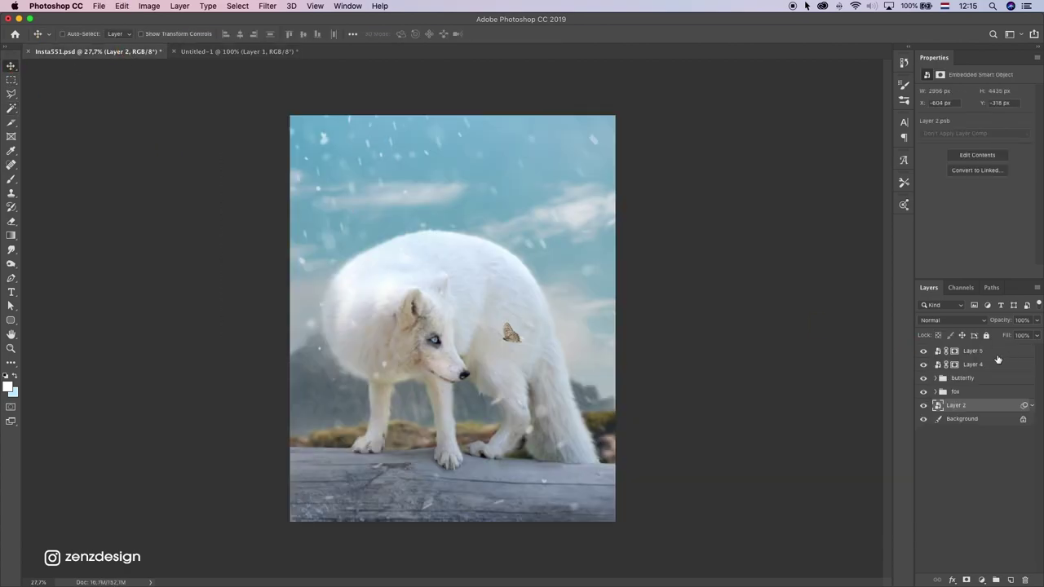
{"action": "left_click", "coordinate": [996, 354]}
{"action": "key", "text": "ctrl+v"}
{"action": "right_click", "coordinate": [977, 350]}
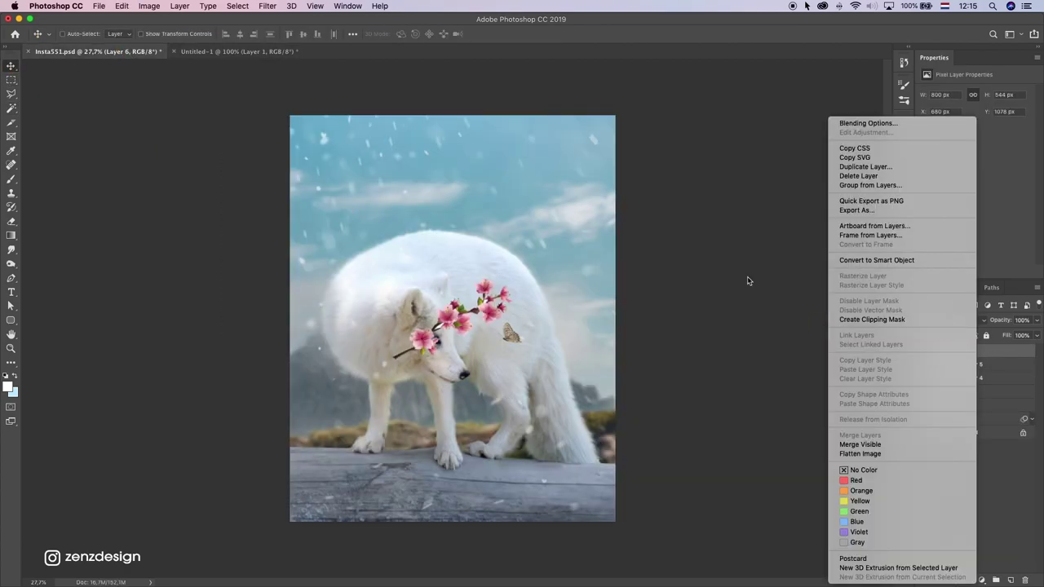
{"action": "left_click", "coordinate": [556, 284]}
{"action": "right_click", "coordinate": [950, 340]}
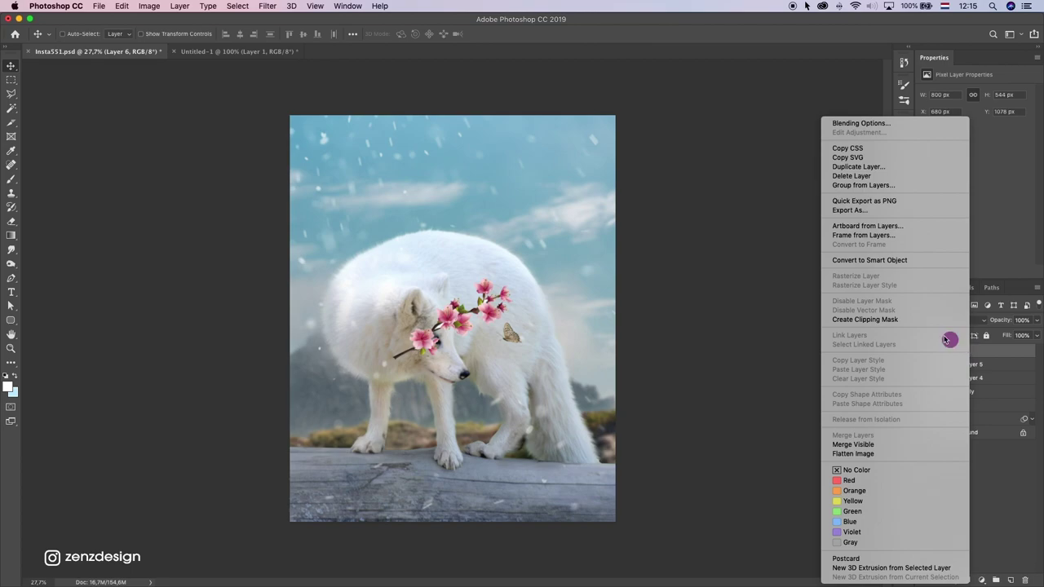
{"action": "left_click", "coordinate": [883, 261]}
Step: Add a Hue/Saturation adjustment clipped to the blossom branch smart object, Layer 6
{"action": "left_click", "coordinate": [981, 580]}
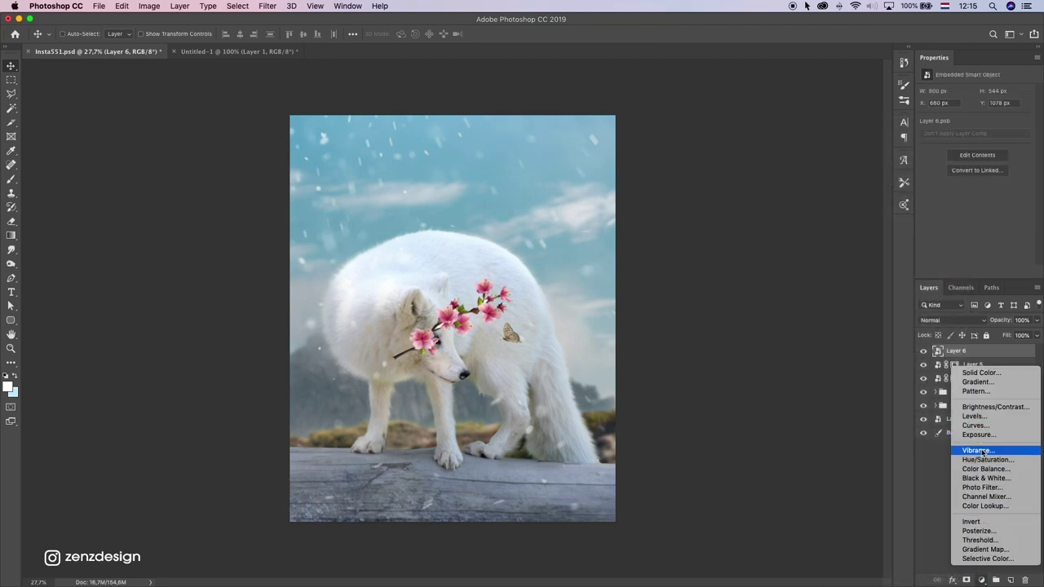
{"action": "left_click", "coordinate": [954, 464]}
{"action": "left_click", "coordinate": [963, 272]}
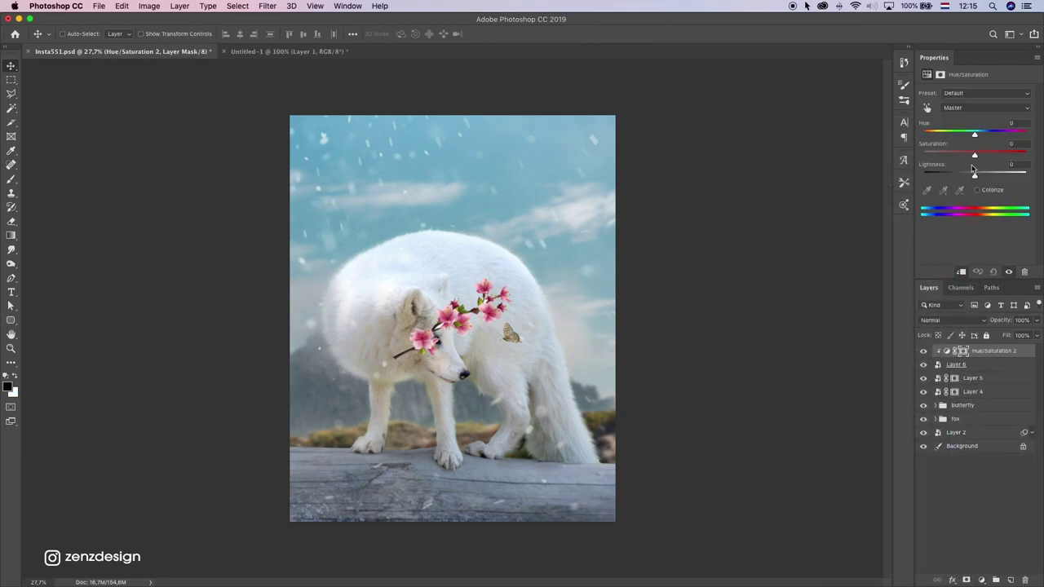
Step: Scale the Layer 6 branch proportionally to 580.06% and position it at X -1417, Y 1377 px, so its blossoms frame the lower-right corner
{"action": "left_click", "coordinate": [979, 366]}
{"action": "key", "text": "ctrl+t"}
{"action": "left_click_drag", "start_coordinate": [527, 277], "coordinate": [803, 79]}
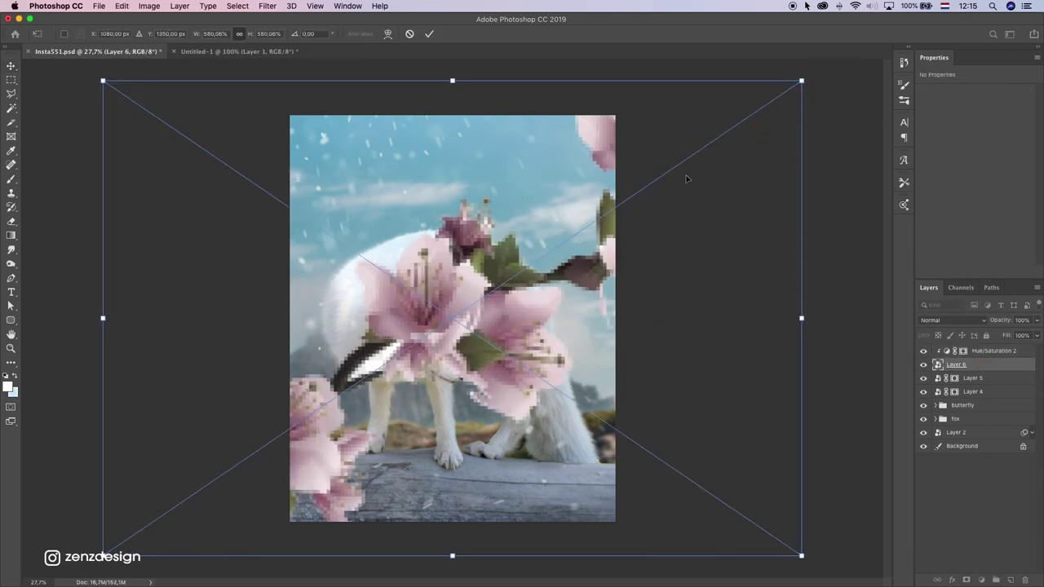
{"action": "left_click_drag", "start_coordinate": [686, 178], "coordinate": [660, 357]}
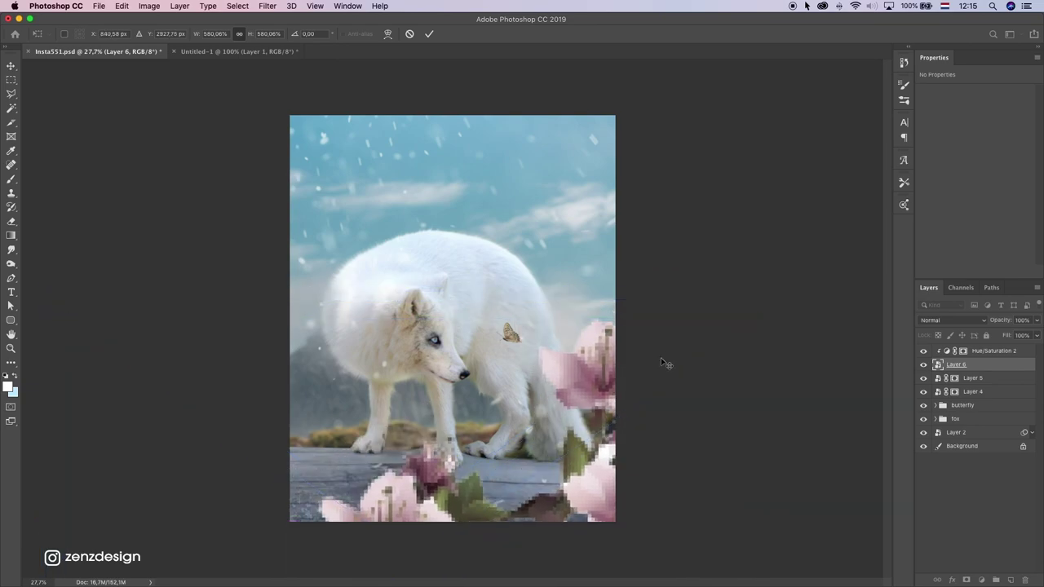
{"action": "key", "text": "Return"}
{"action": "left_click_drag", "start_coordinate": [567, 314], "coordinate": [576, 316]}
Step: Apply a 37.4 px Gaussian Blur to Layer 6 and move the branch to the upper-left corner at X -3859, Y -670 px
{"action": "left_click", "coordinate": [259, 7]}
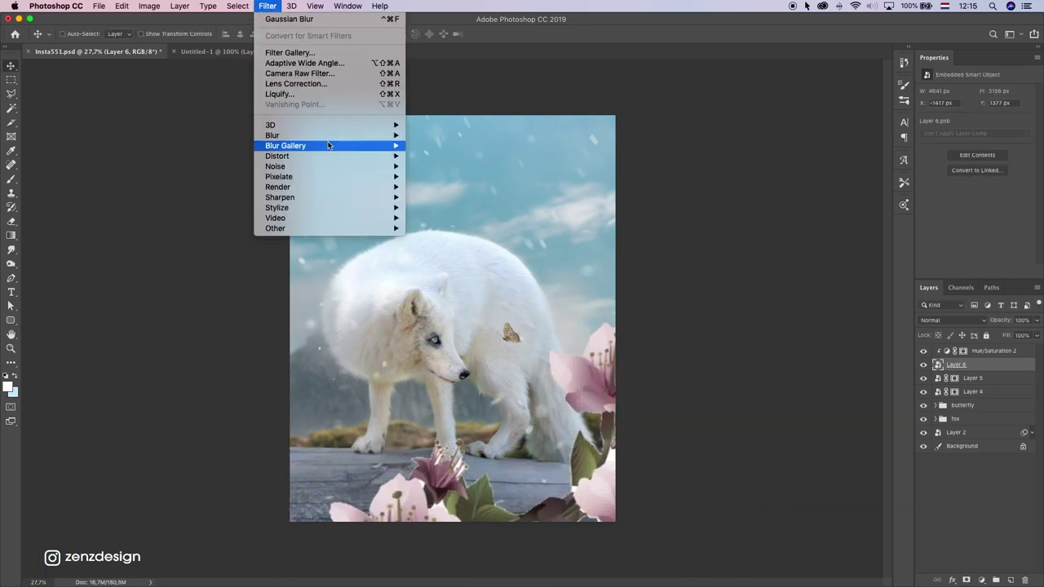
{"action": "mouse_move", "coordinate": [330, 139]}
{"action": "left_click", "coordinate": [450, 175]}
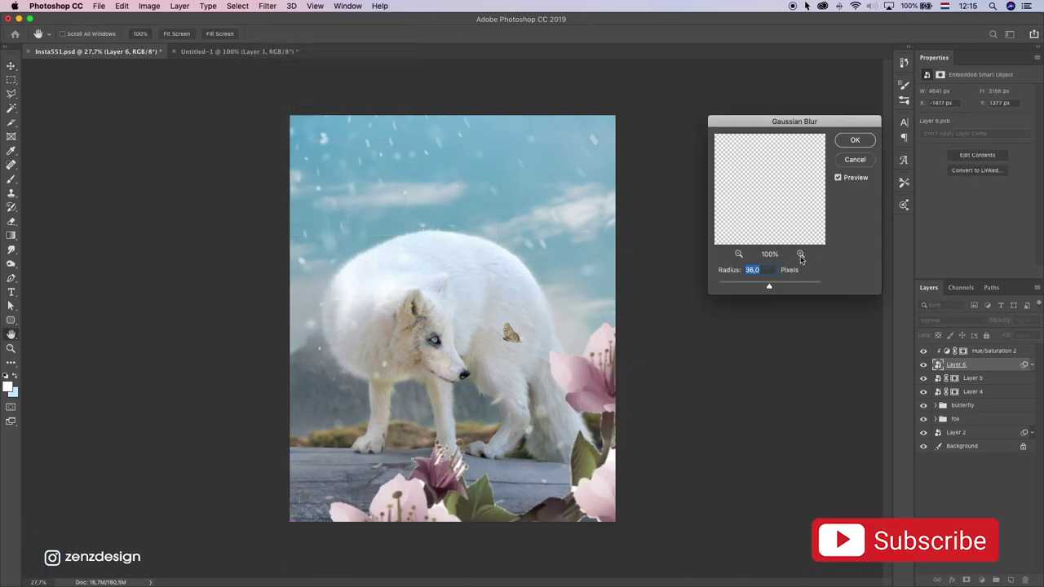
{"action": "left_click_drag", "start_coordinate": [779, 287], "coordinate": [770, 287]}
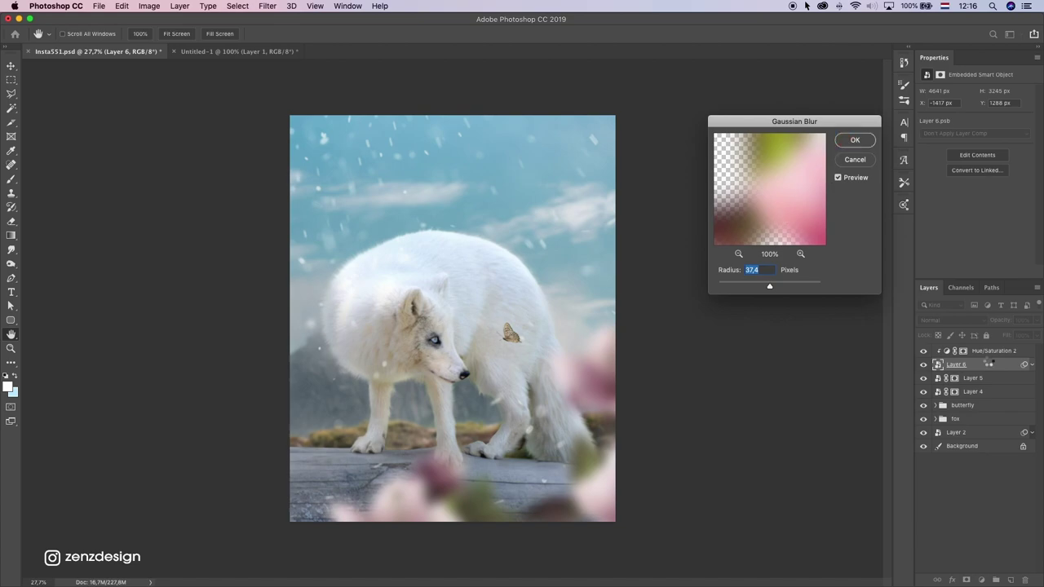
{"action": "key", "text": "Return"}
{"action": "left_click_drag", "start_coordinate": [433, 532], "coordinate": [472, 145]}
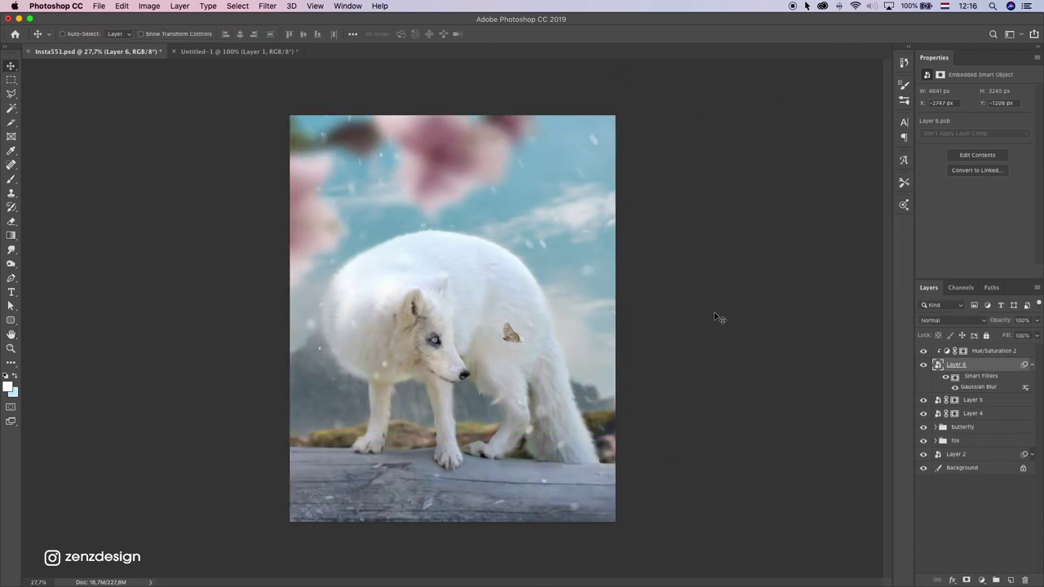
{"action": "left_click_drag", "start_coordinate": [366, 319], "coordinate": [332, 363]}
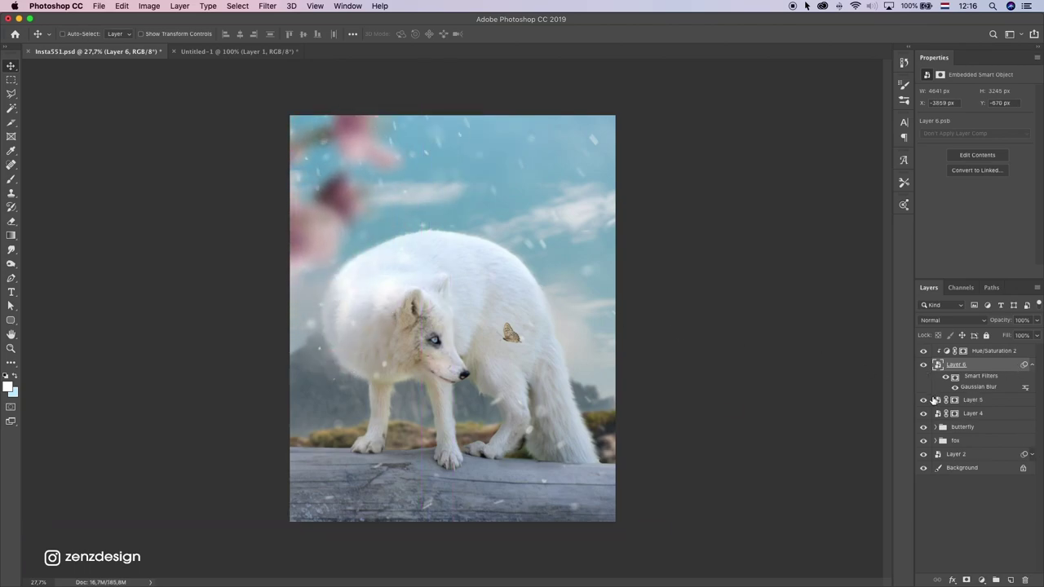
Step: Group Layer 6 with its Hue/Saturation adjustment and name the group "flowers"
{"action": "left_click", "coordinate": [994, 357], "text": "shift"}
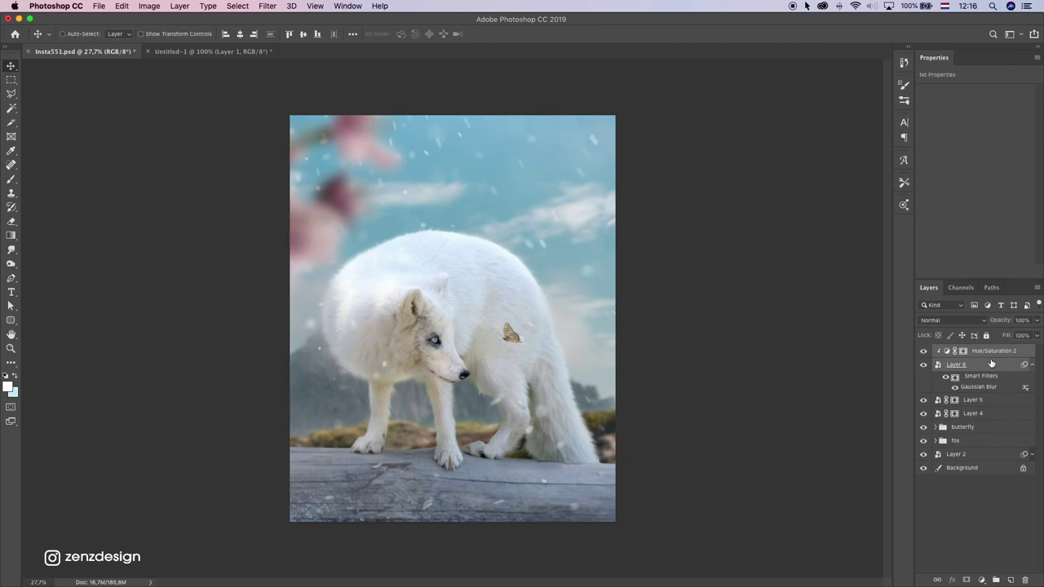
{"action": "double_click", "coordinate": [962, 352]}
{"action": "type", "text": "flow"}
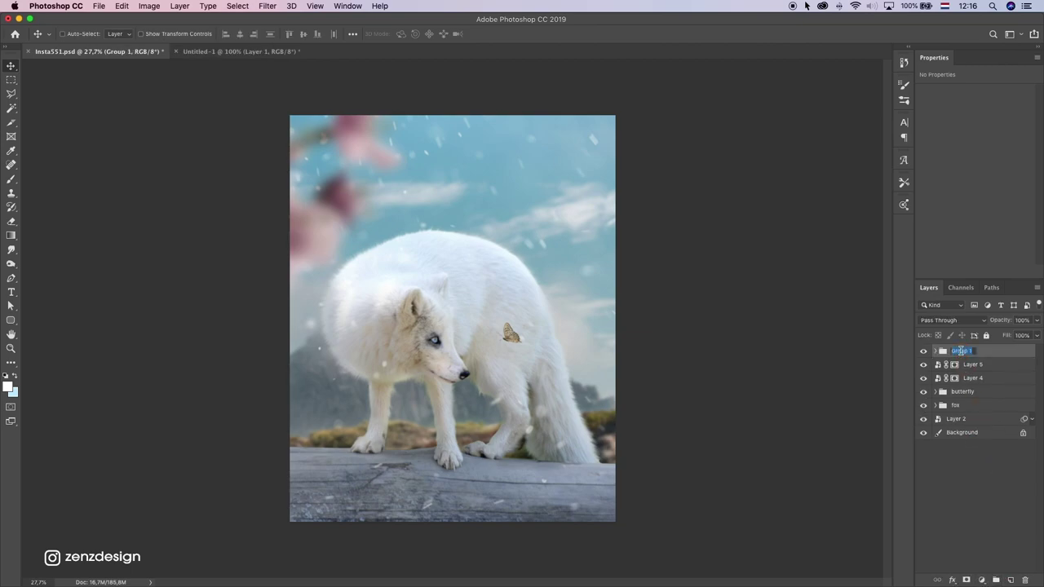
{"action": "type", "text": "ers"}
{"action": "key", "text": "Return"}
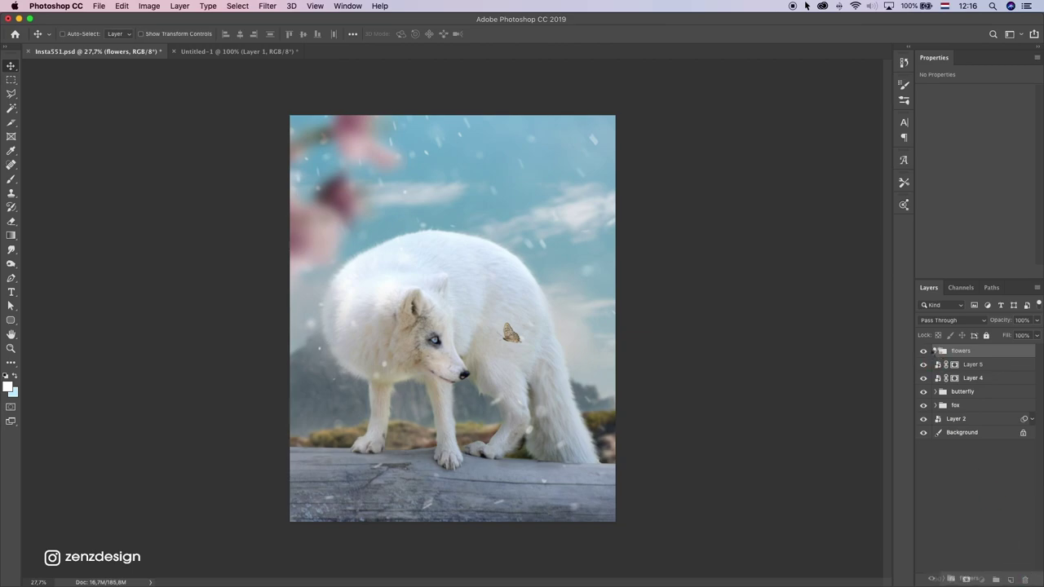
Step: Duplicate the flowers group and move the duplicate's branch to the lower-right corner at X -1366, Y 1350 px
{"action": "key", "text": "super+j"}
{"action": "left_click", "coordinate": [936, 352]}
{"action": "left_click", "coordinate": [971, 380]}
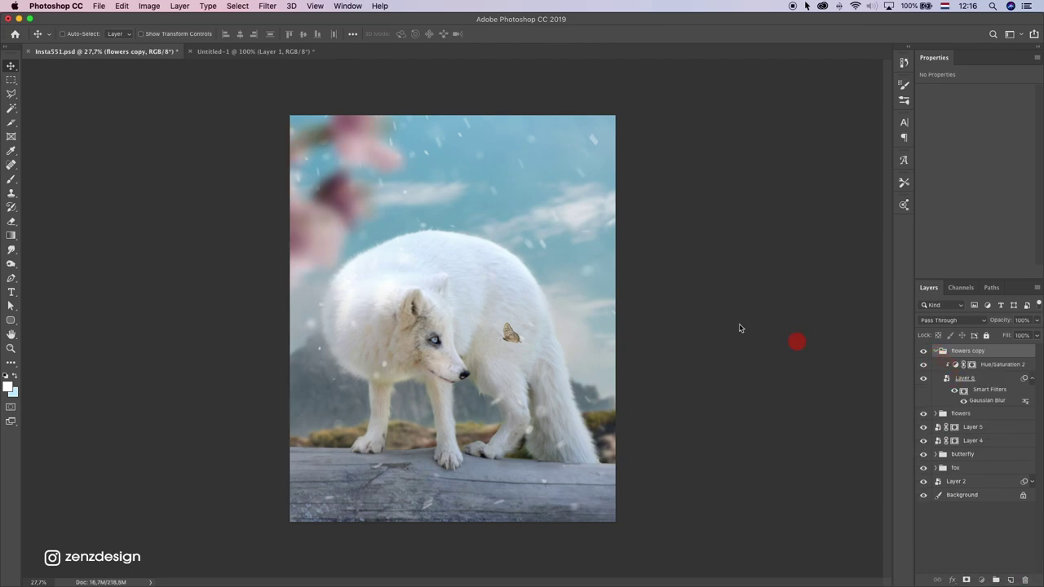
{"action": "left_click_drag", "start_coordinate": [392, 236], "coordinate": [608, 319]}
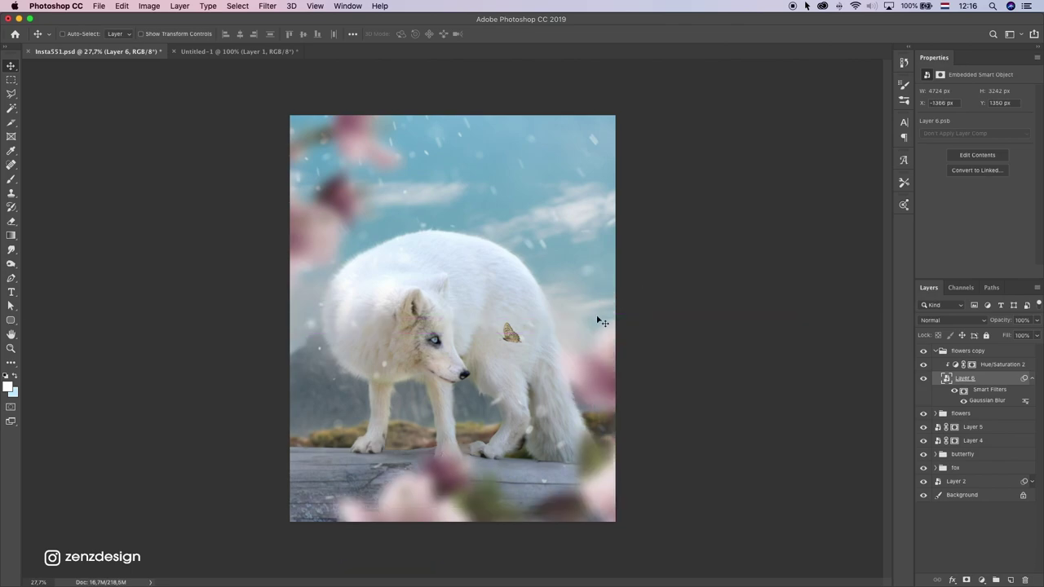
Step: Flip the duplicated branch horizontally and move it down over the log
{"action": "left_click", "coordinate": [153, 6]}
{"action": "mouse_move", "coordinate": [122, 5]}
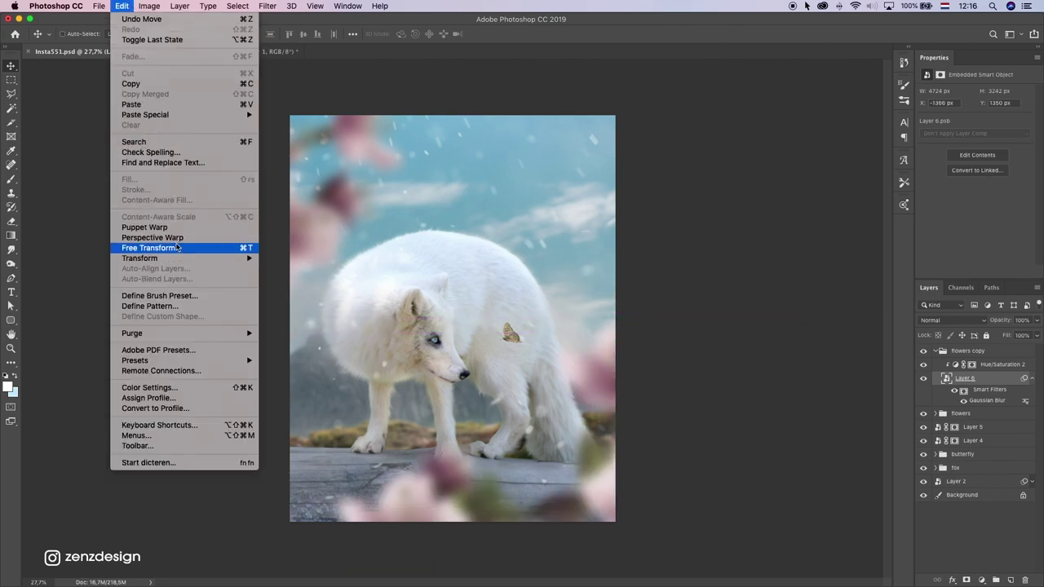
{"action": "mouse_move", "coordinate": [180, 257]}
{"action": "left_click", "coordinate": [305, 384]}
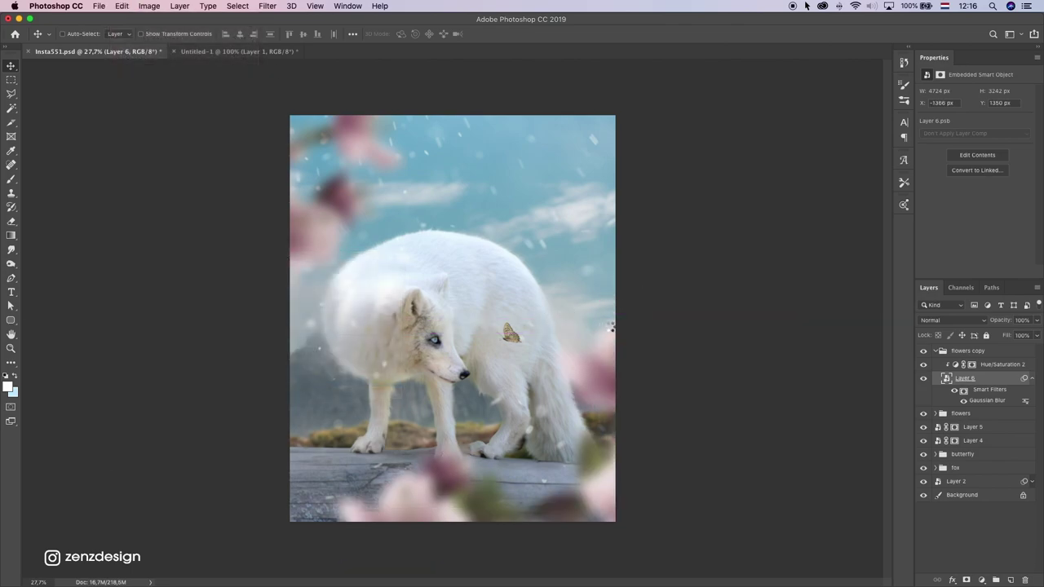
{"action": "left_click_drag", "start_coordinate": [566, 326], "coordinate": [534, 425]}
Step: Rotate the duplicated branch to -30.62° and arrange its blossoms along the lower edge of the image
{"action": "key", "text": "super+t"}
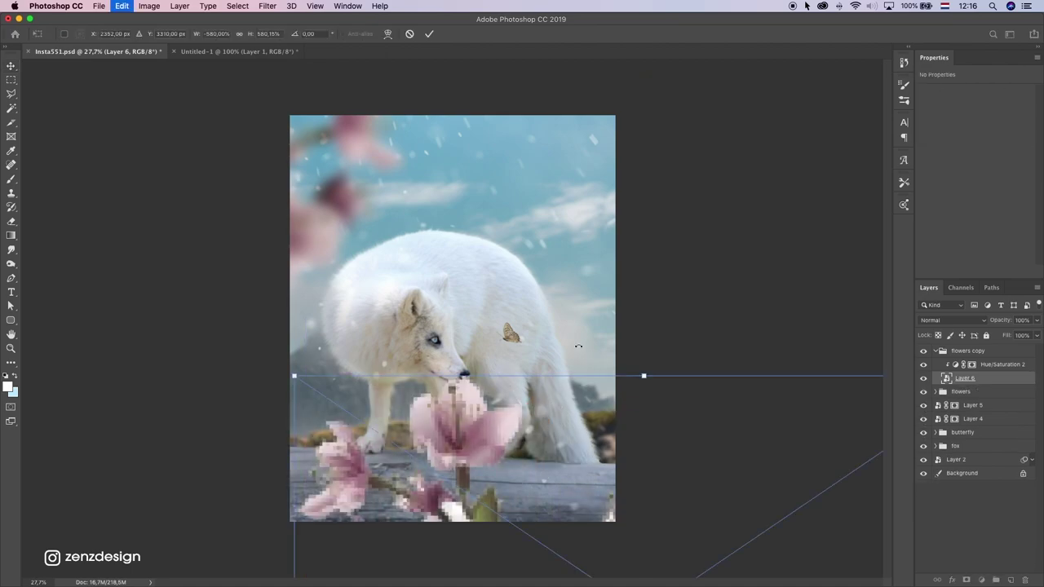
{"action": "left_click_drag", "start_coordinate": [579, 346], "coordinate": [442, 399]}
{"action": "left_click_drag", "start_coordinate": [541, 520], "coordinate": [442, 448]}
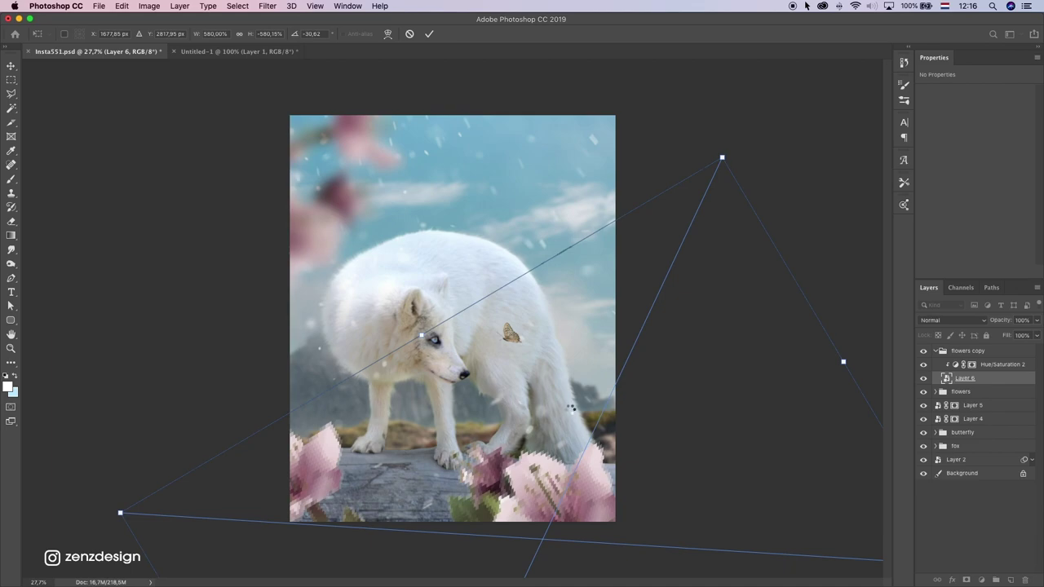
{"action": "key", "text": "Return"}
{"action": "left_click_drag", "start_coordinate": [562, 436], "coordinate": [350, 427]}
{"action": "scroll", "coordinate": [484, 397], "scroll_direction": "down", "scroll_amount": 5}
{"action": "scroll", "coordinate": [485, 394], "scroll_direction": "up", "scroll_amount": 7}
{"action": "left_click_drag", "start_coordinate": [488, 394], "coordinate": [616, 387]}
{"action": "scroll", "coordinate": [769, 372], "scroll_direction": "down", "scroll_amount": 3}
Step: Set the Hue/Saturation adjustment in the flowers copy group to hue +8 and saturation -69
{"action": "left_click", "coordinate": [991, 365]}
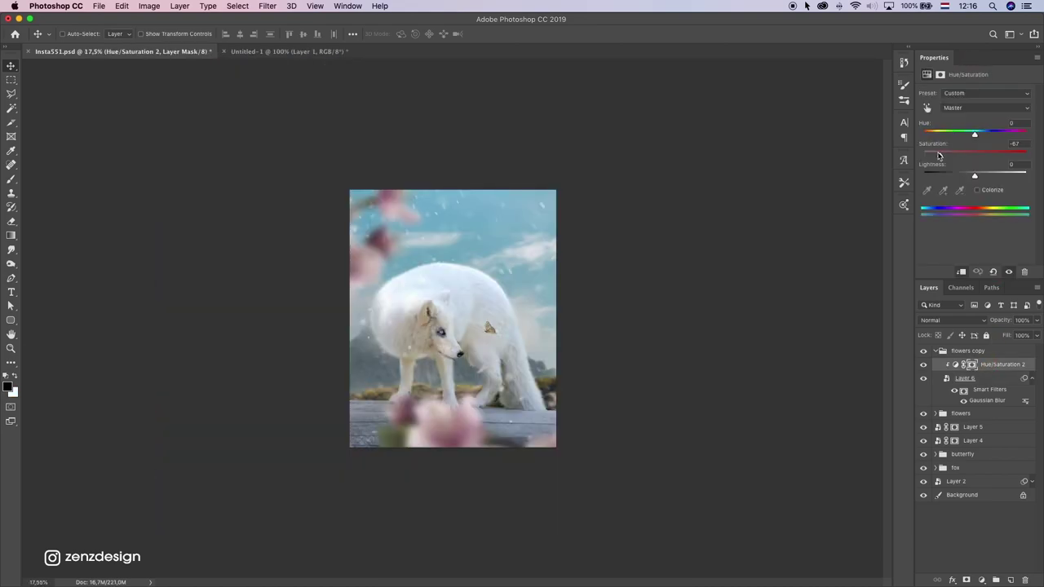
{"action": "left_click_drag", "start_coordinate": [934, 155], "coordinate": [938, 153]}
{"action": "scroll", "coordinate": [636, 274], "scroll_direction": "up", "scroll_amount": 3}
{"action": "scroll", "coordinate": [626, 290], "scroll_direction": "down", "scroll_amount": 1}
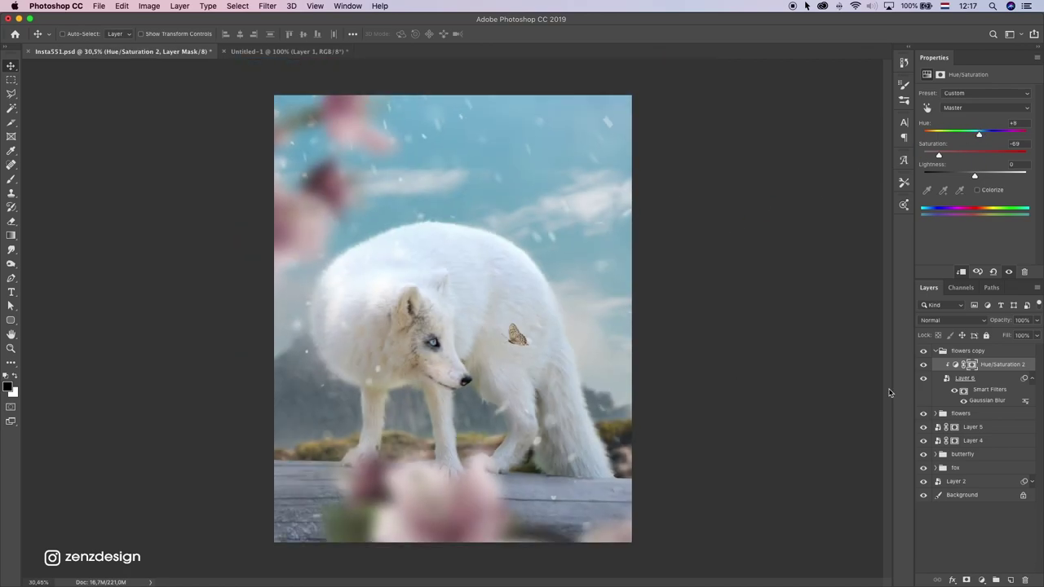
Step: Rotate the flowers copy branch to -65.33° and move it further down towards the lower edge
{"action": "scroll", "coordinate": [754, 409], "scroll_direction": "down", "scroll_amount": 3}
{"action": "left_click", "coordinate": [967, 380]}
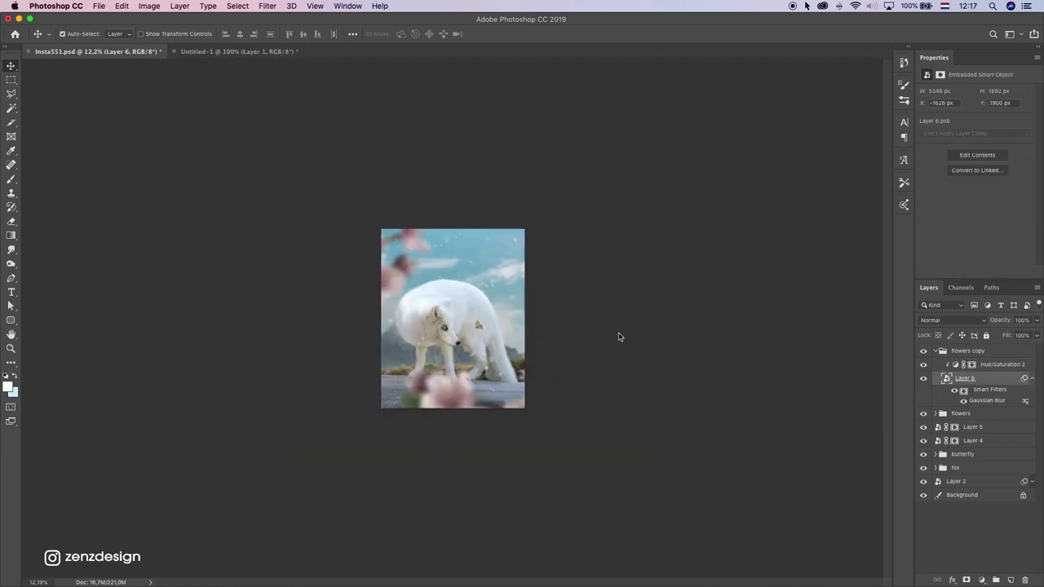
{"action": "key", "text": "super+t"}
{"action": "left_click_drag", "start_coordinate": [570, 273], "coordinate": [471, 262]}
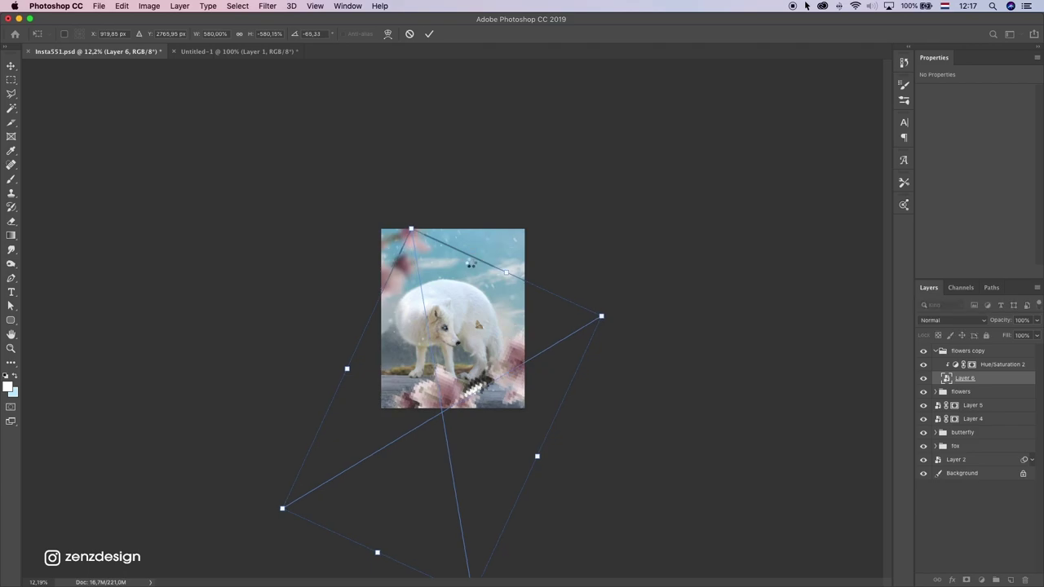
{"action": "key", "text": "Return"}
{"action": "scroll", "coordinate": [514, 392], "scroll_direction": "up", "scroll_amount": 1}
{"action": "left_click_drag", "start_coordinate": [516, 392], "coordinate": [497, 433]}
Step: Adjust the flowers copy branch to a -68.91° rotation with its blossoms in the lower-right corner
{"action": "scroll", "coordinate": [523, 417], "scroll_direction": "up", "scroll_amount": 3}
{"action": "key", "text": "ctrl+t"}
{"action": "left_click_drag", "start_coordinate": [650, 281], "coordinate": [673, 298]}
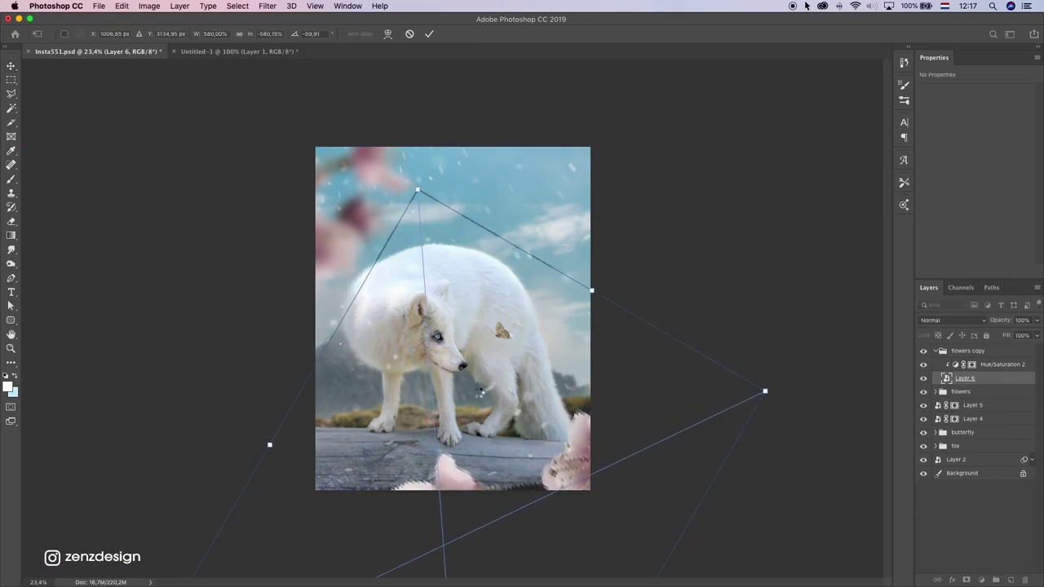
{"action": "key", "text": "Return"}
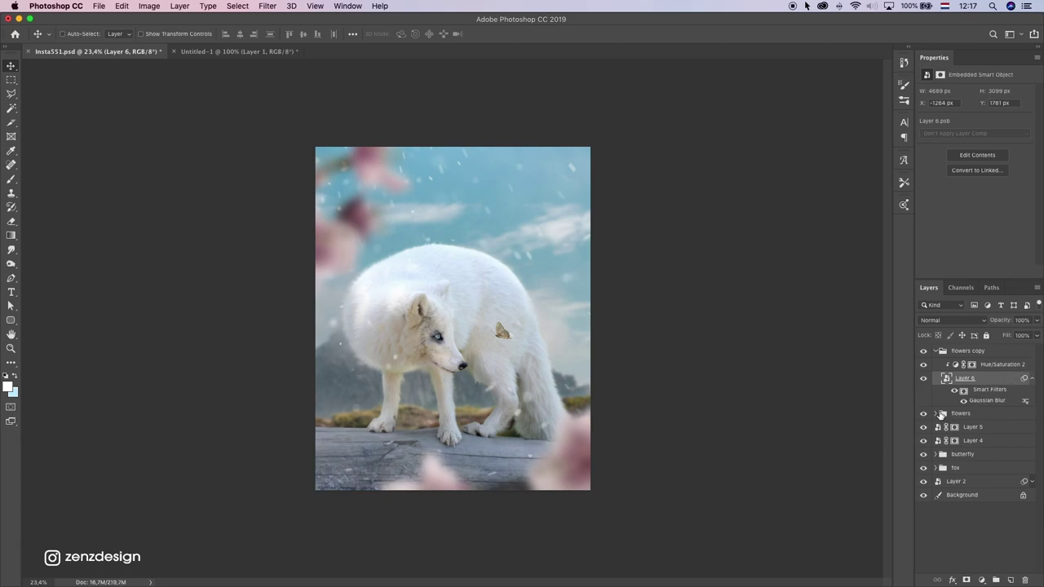
Step: Try to reposition the upper-left blossom branch in the original flowers group
{"action": "left_click", "coordinate": [936, 413]}
{"action": "left_click", "coordinate": [970, 440]}
{"action": "left_click_drag", "start_coordinate": [510, 175], "coordinate": [501, 251]}
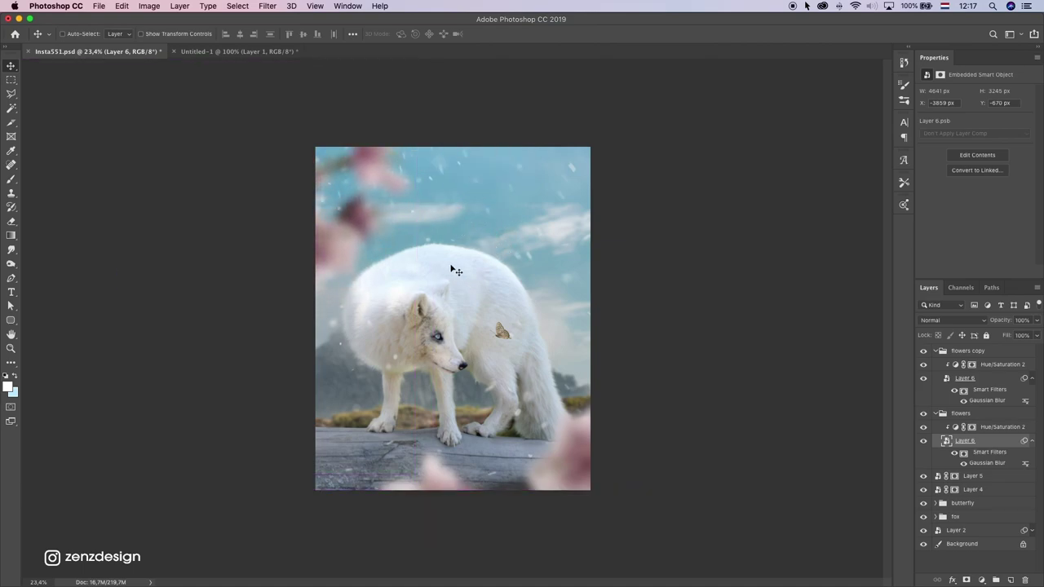
Step: Move the flowers copy branch down to X -1264, Y 1835 px
{"action": "left_click", "coordinate": [553, 470], "text": "super"}
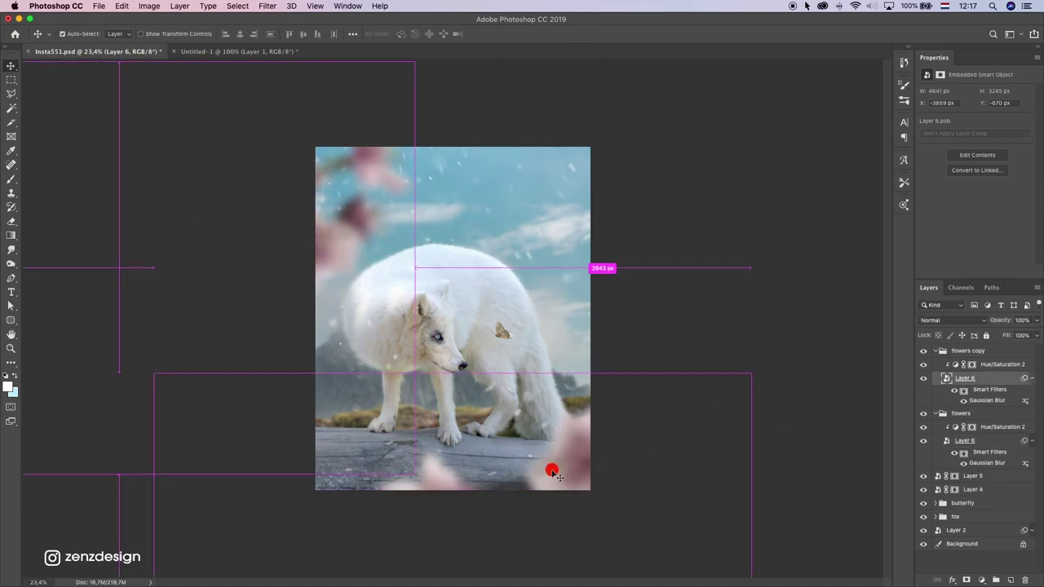
{"action": "left_click_drag", "start_coordinate": [552, 470], "coordinate": [562, 477]}
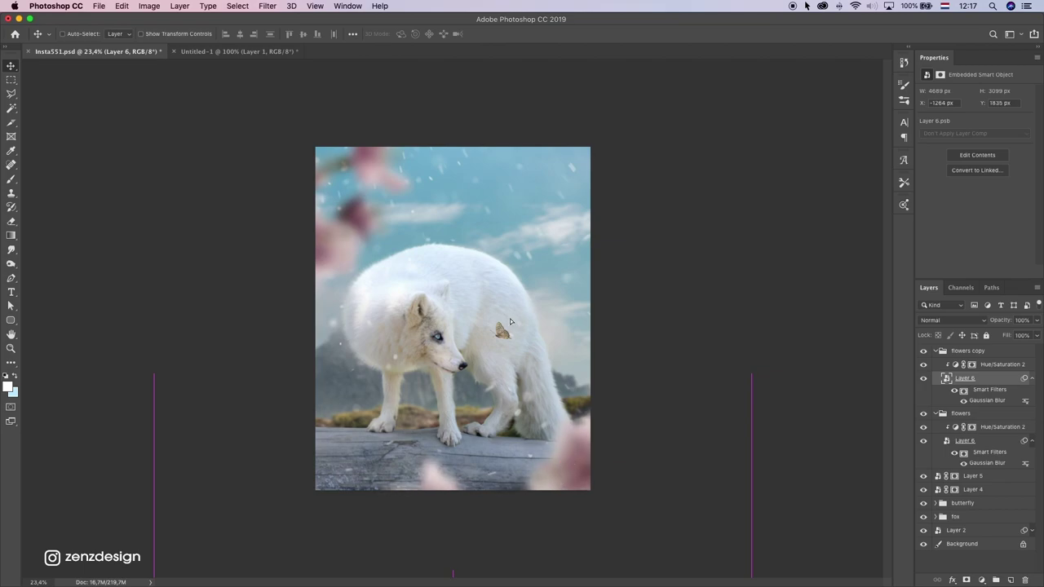
{"action": "left_click_drag", "start_coordinate": [507, 323], "coordinate": [517, 318]}
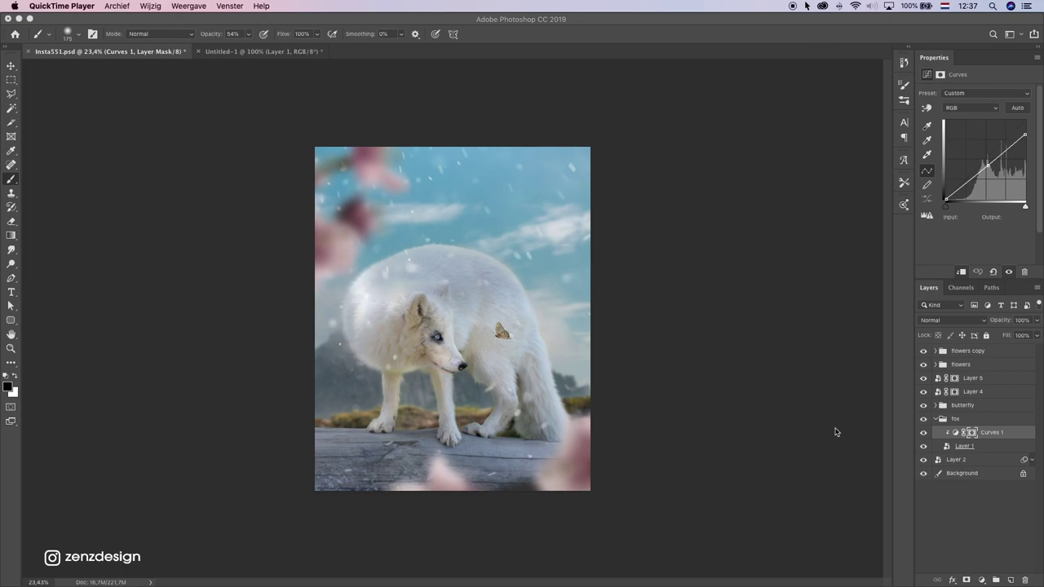
Step: Add a Brightness/Contrast adjustment clipped above Curves 1 in the fox group and set its brightness to -80
{"action": "left_click", "coordinate": [981, 581]}
{"action": "left_click", "coordinate": [972, 581]}
{"action": "left_click", "coordinate": [981, 581]}
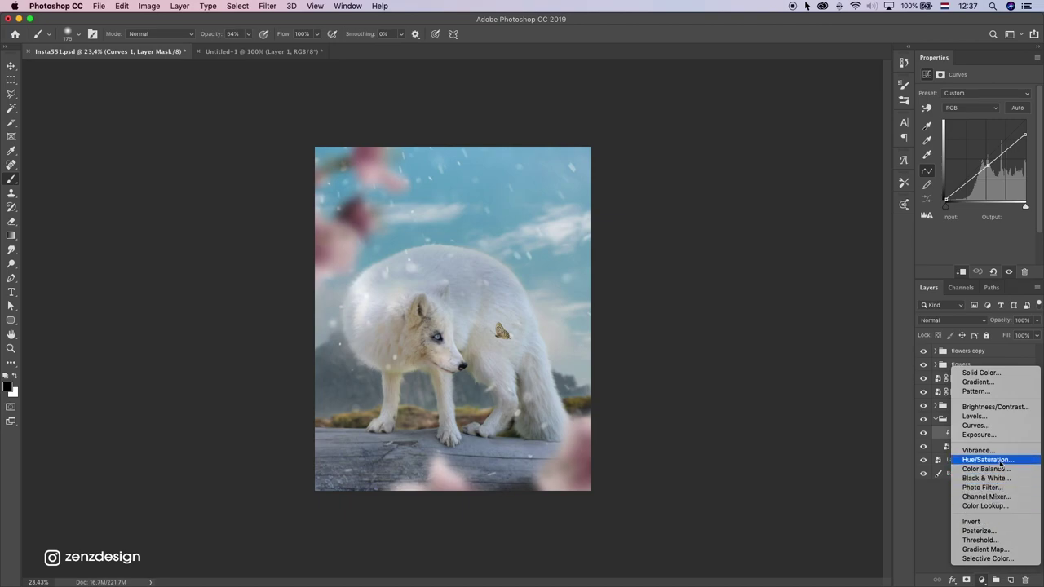
{"action": "left_click", "coordinate": [1010, 410]}
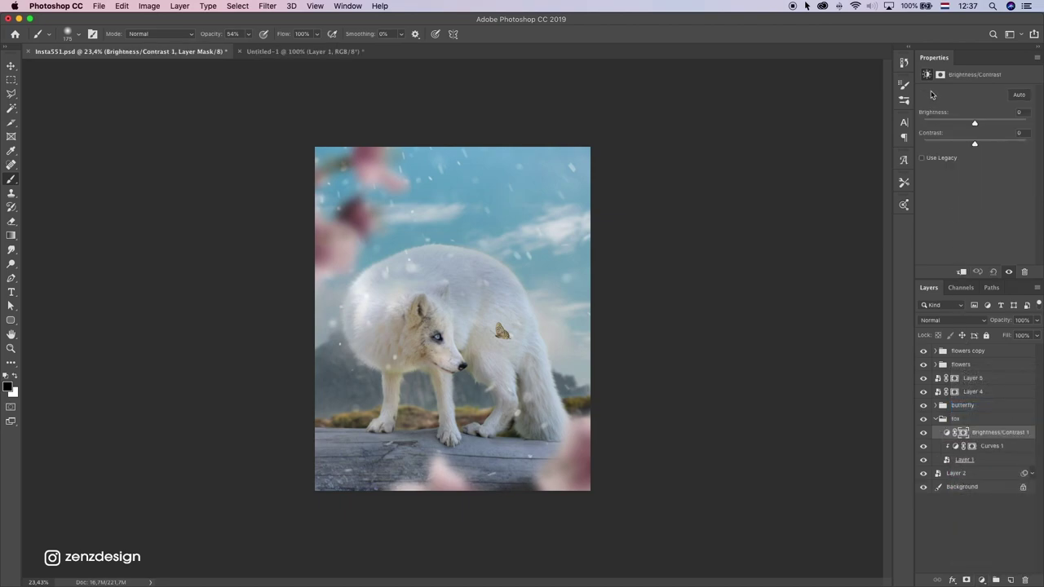
{"action": "left_click", "coordinate": [962, 271]}
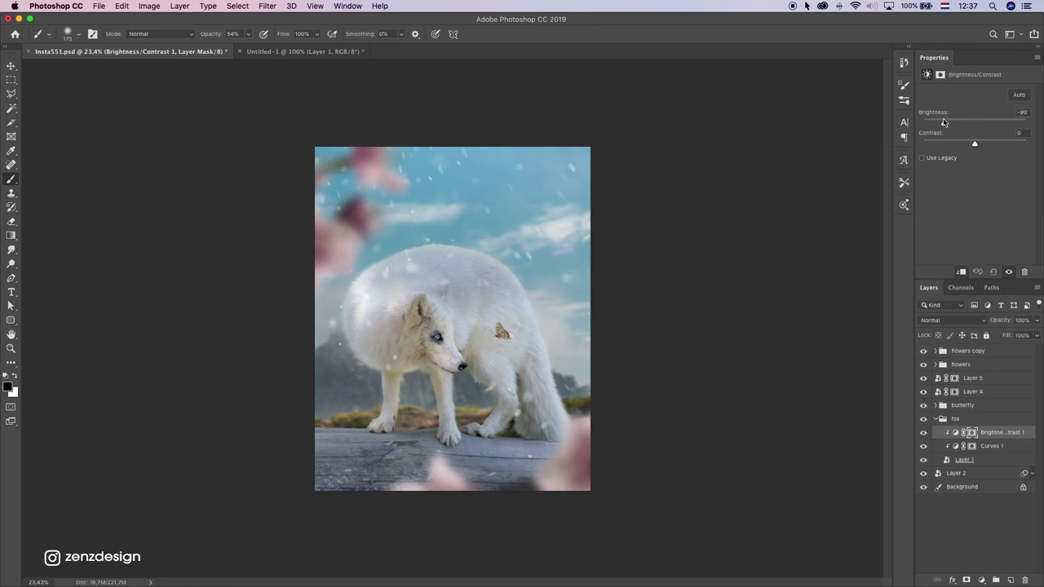
{"action": "left_click_drag", "start_coordinate": [944, 121], "coordinate": [952, 123]}
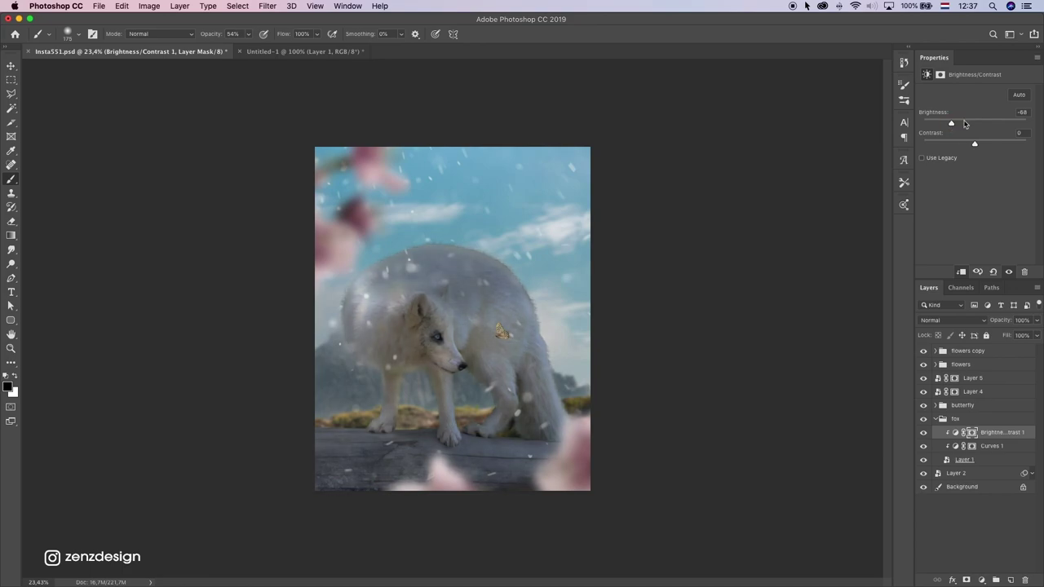
{"action": "type", "text": "-80"}
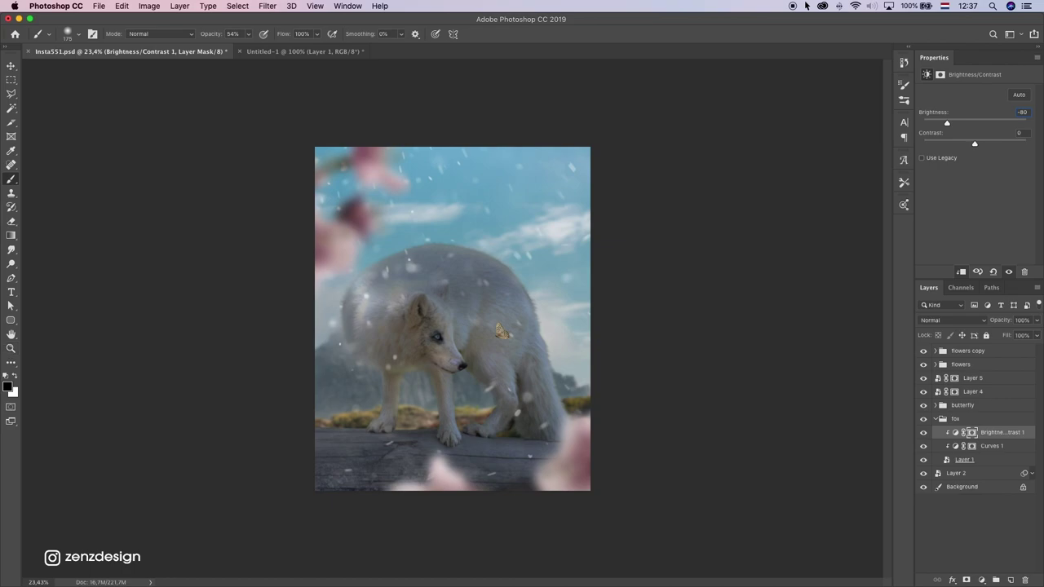
Step: Paint black on the Brightness/Contrast 1 mask along the right edge of the fox's forehead and snout using a small soft brush
{"action": "left_click", "coordinate": [11, 348]}
{"action": "left_click", "coordinate": [457, 340], "text": "alt"}
{"action": "left_click", "coordinate": [457, 339], "text": "alt"}
{"action": "left_click", "coordinate": [457, 339]}
{"action": "left_click", "coordinate": [457, 340]}
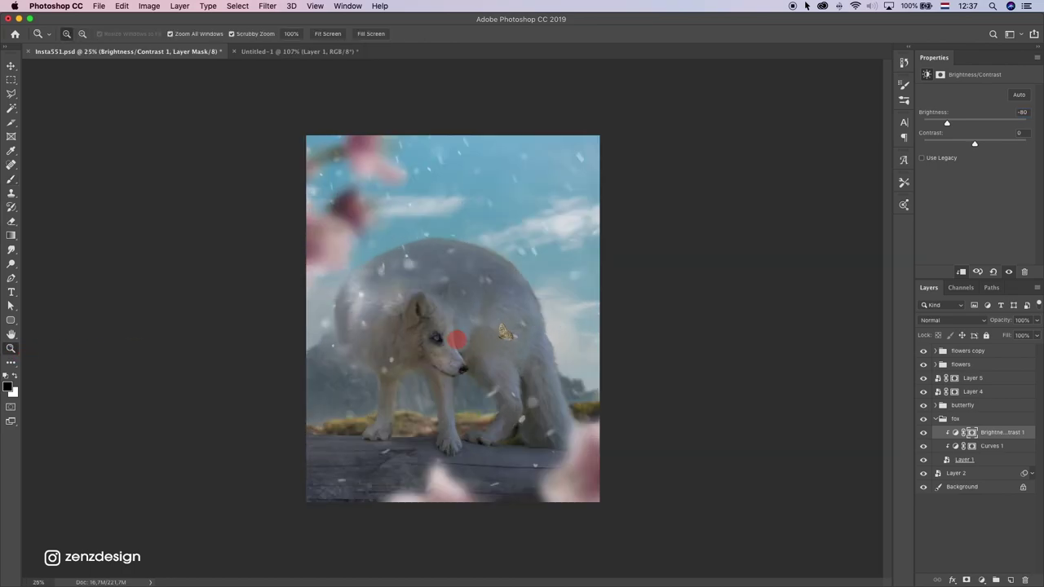
{"action": "left_click", "coordinate": [457, 339]}
{"action": "left_click", "coordinate": [457, 338]}
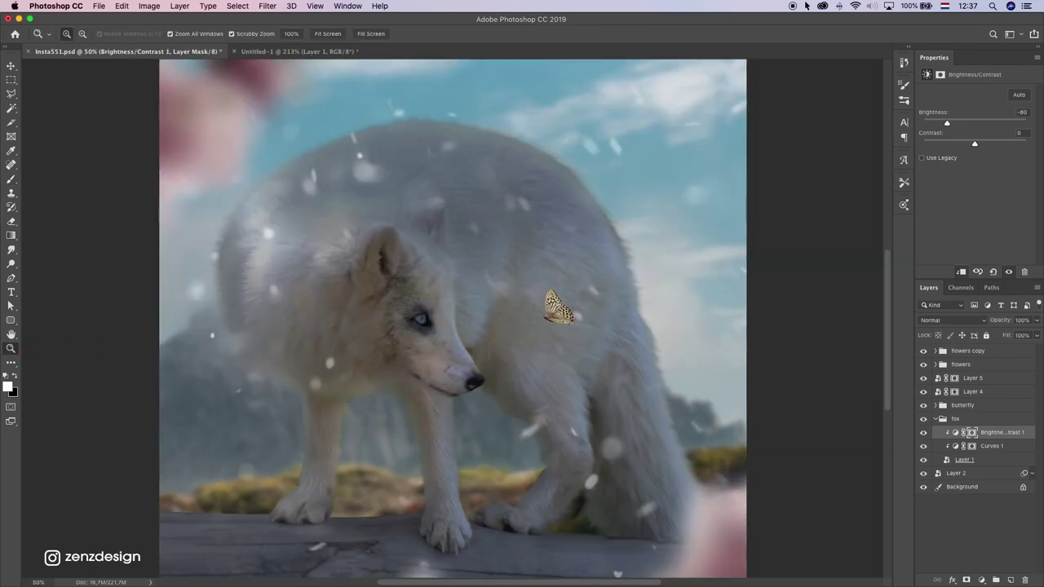
{"action": "key", "text": "b"}
{"action": "left_click", "coordinate": [971, 432]}
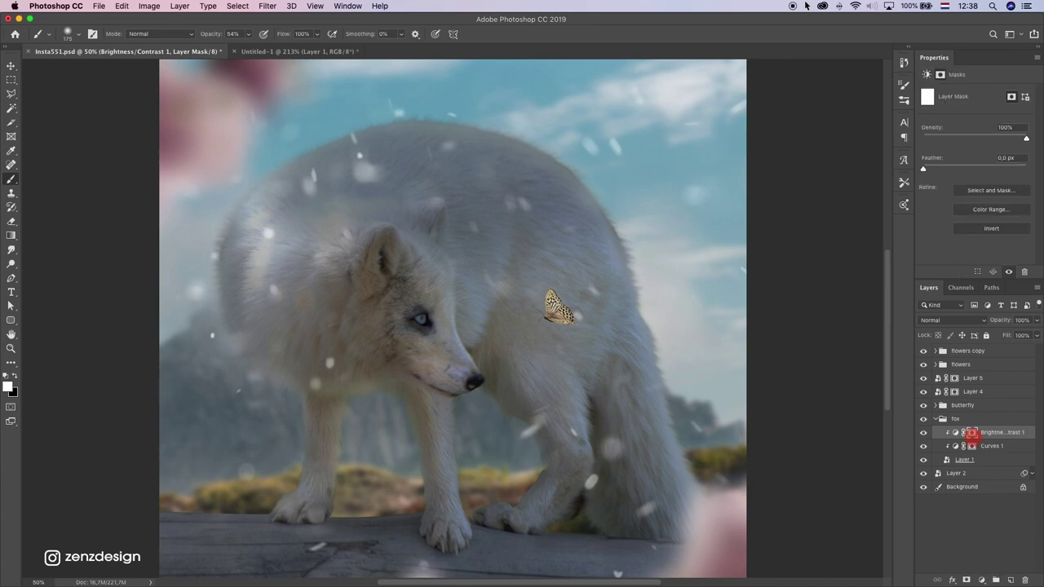
{"action": "left_click", "coordinate": [79, 35]}
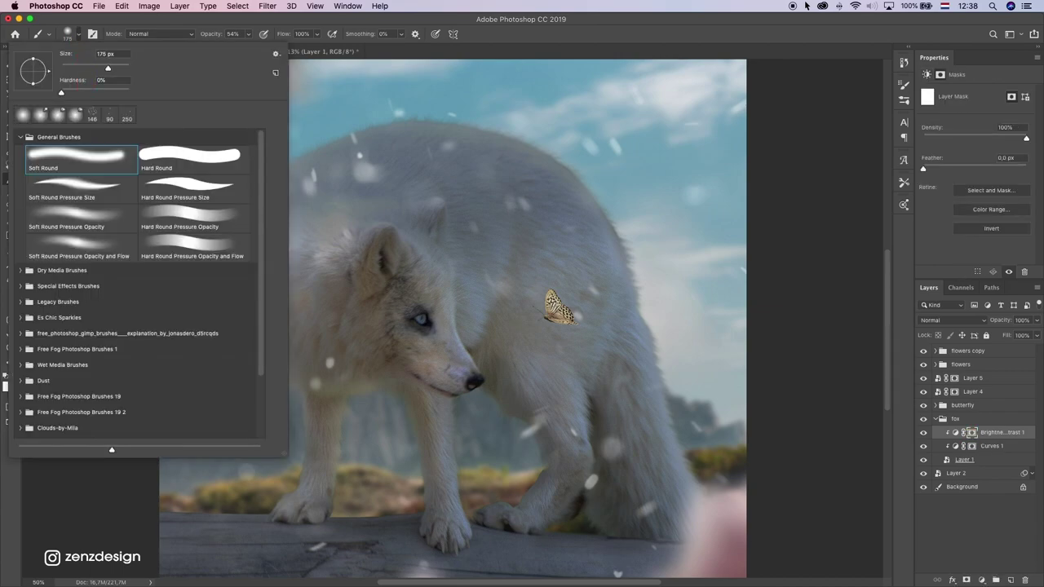
{"action": "key", "text": "Return"}
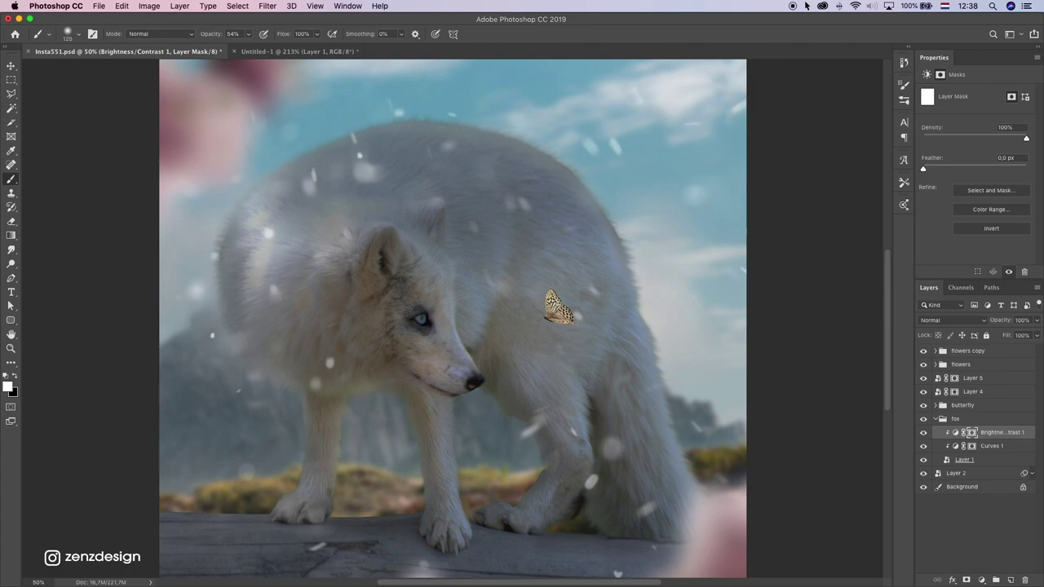
{"action": "key", "text": "x"}
{"action": "mouse_move", "coordinate": [450, 269]}
{"action": "left_mouse_down"}
{"action": "mouse_move", "coordinate": [456, 343]}
{"action": "mouse_move", "coordinate": [477, 384]}
{"action": "mouse_move", "coordinate": [448, 304]}
{"action": "mouse_move", "coordinate": [479, 381]}
{"action": "left_mouse_up"}
{"action": "key", "text": "super+z"}
{"action": "key", "text": "super+z"}
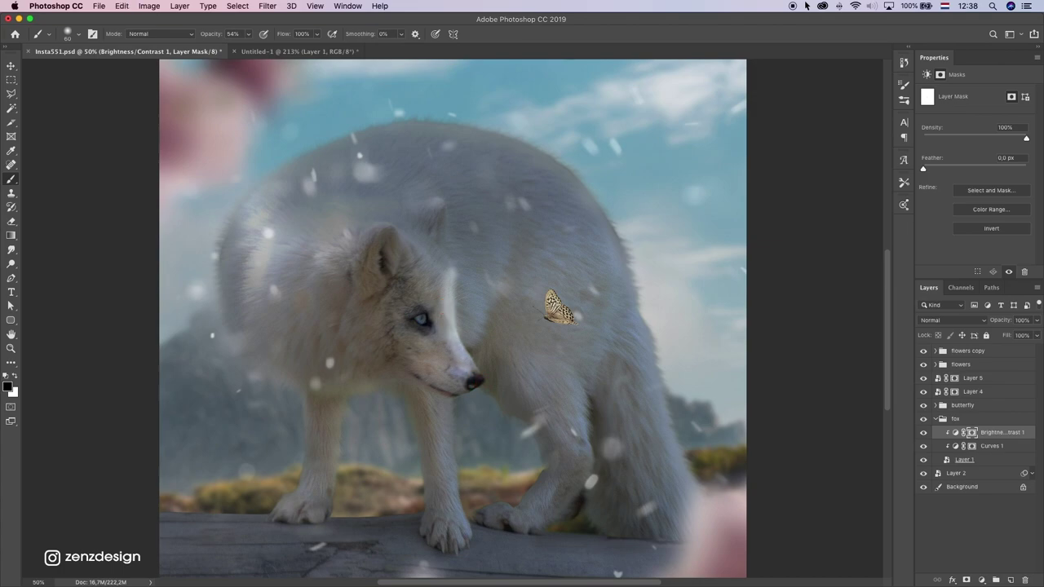
Step: Paint the mask along the right edge of the fox's left front leg to bring back its highlight
{"action": "left_click_drag", "start_coordinate": [342, 442], "coordinate": [334, 493]}
{"action": "left_click_drag", "start_coordinate": [344, 399], "coordinate": [334, 488]}
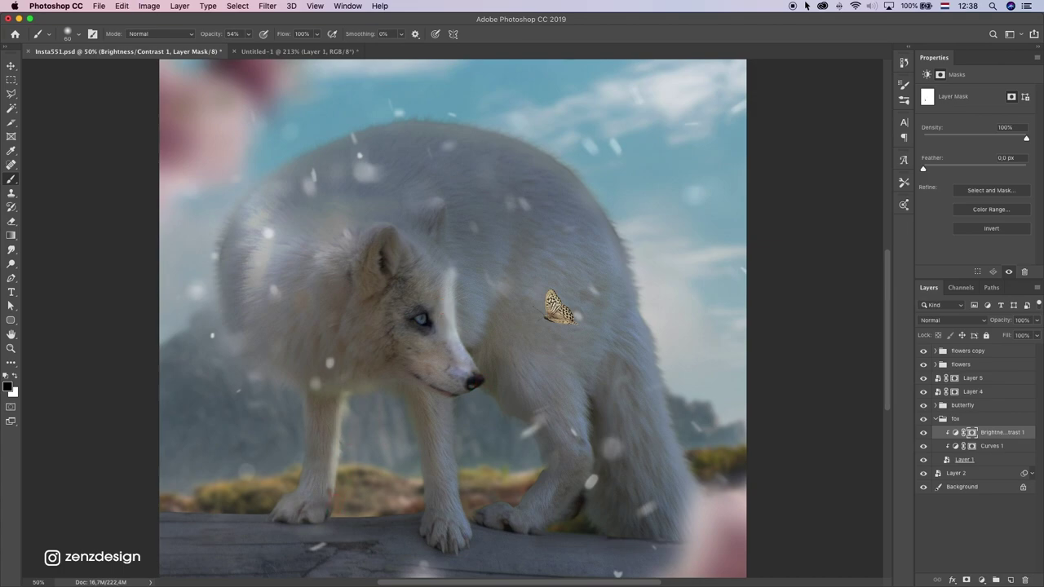
{"action": "mouse_move", "coordinate": [453, 500]}
{"action": "left_mouse_down"}
{"action": "mouse_move", "coordinate": [452, 478]}
{"action": "mouse_move", "coordinate": [471, 493]}
{"action": "left_mouse_up"}
{"action": "key", "text": "super+z"}
{"action": "key", "text": "F1"}
{"action": "left_click", "coordinate": [706, 370]}
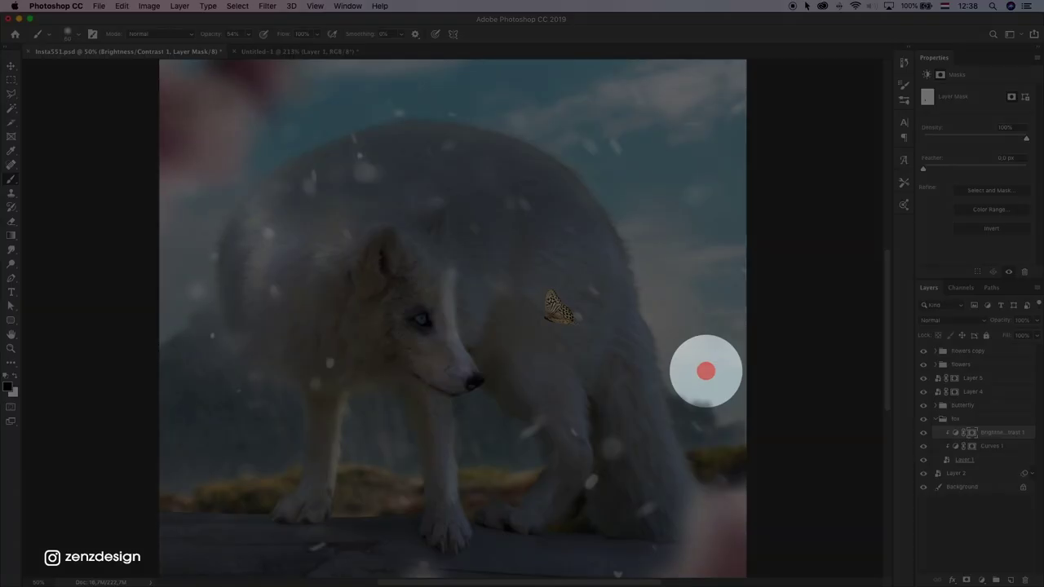
{"action": "key", "text": "F1"}
Step: Paint a highlight into the mask along the right edge of the other front leg and across its paw
{"action": "left_click", "coordinate": [487, 377]}
{"action": "left_click_drag", "start_coordinate": [452, 405], "coordinate": [454, 496]}
{"action": "left_click_drag", "start_coordinate": [458, 496], "coordinate": [462, 525]}
{"action": "key", "text": "super+z"}
{"action": "key", "text": "super+z"}
{"action": "key", "text": "super+z"}
{"action": "key", "text": "super+z"}
{"action": "key", "text": "super+z"}
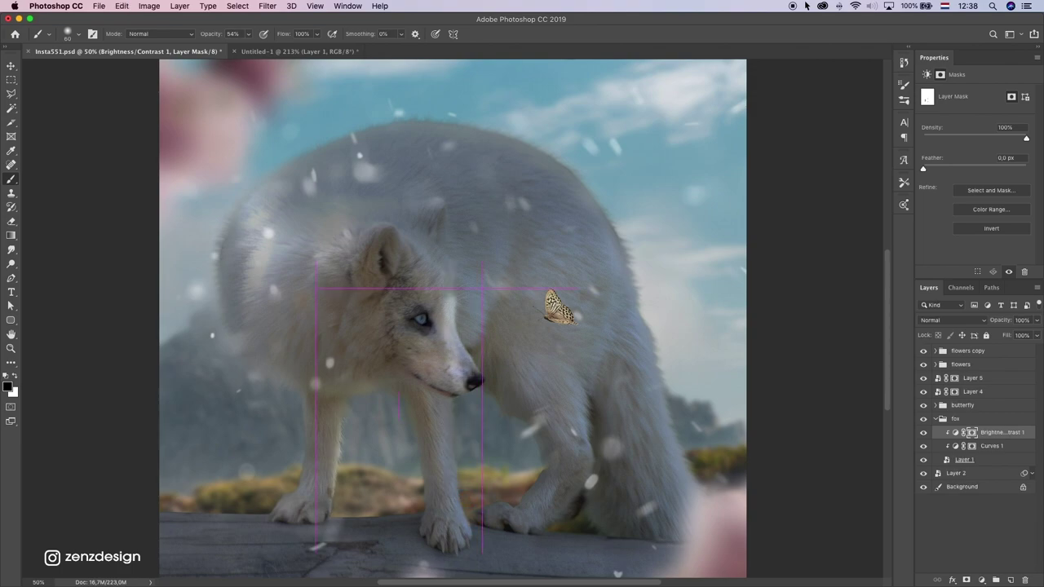
{"action": "mouse_move", "coordinate": [455, 422]}
{"action": "left_mouse_down"}
{"action": "mouse_move", "coordinate": [462, 516]}
{"action": "mouse_move", "coordinate": [464, 491]}
{"action": "left_mouse_up"}
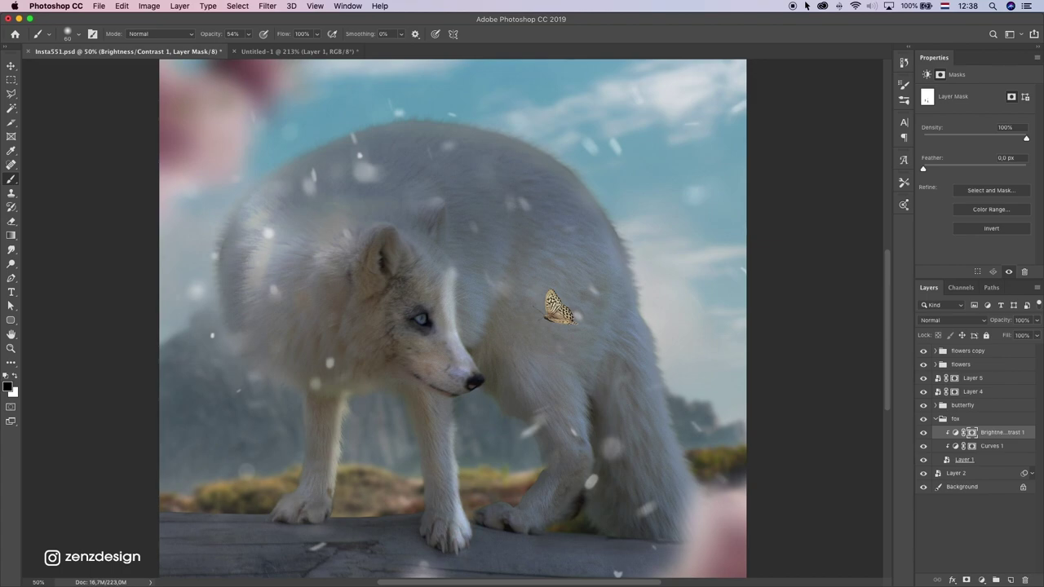
{"action": "left_click_drag", "start_coordinate": [449, 553], "coordinate": [439, 529]}
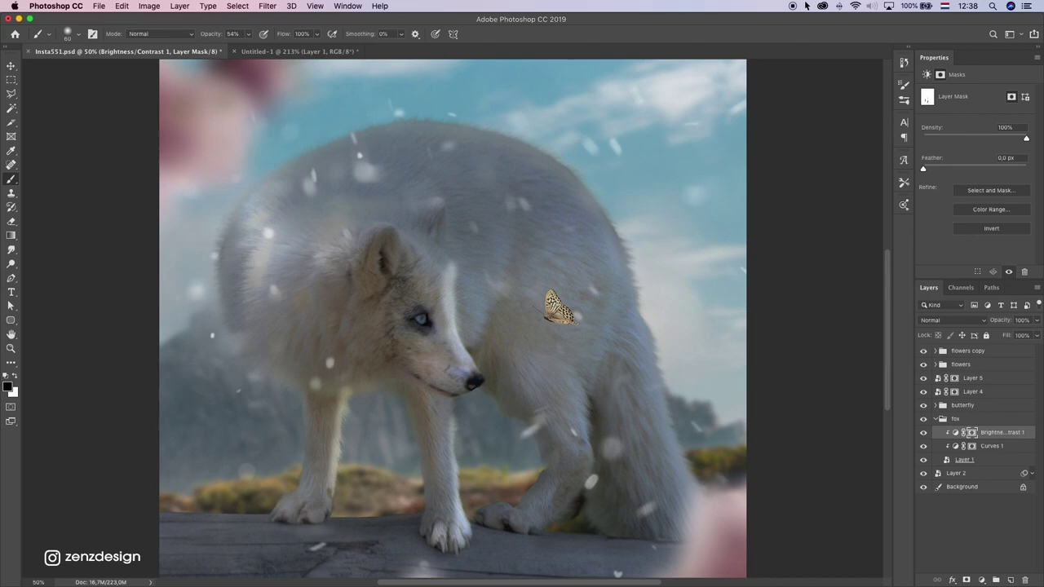
{"action": "left_click_drag", "start_coordinate": [454, 455], "coordinate": [450, 408]}
Step: Lower the brush opacity to 33% and softly lighten the fox's upper forehead, ear and eye area on the mask
{"action": "left_click_drag", "start_coordinate": [450, 269], "coordinate": [441, 244]}
{"action": "key", "text": "super+z"}
{"action": "left_click_drag", "start_coordinate": [248, 33], "coordinate": [248, 37]}
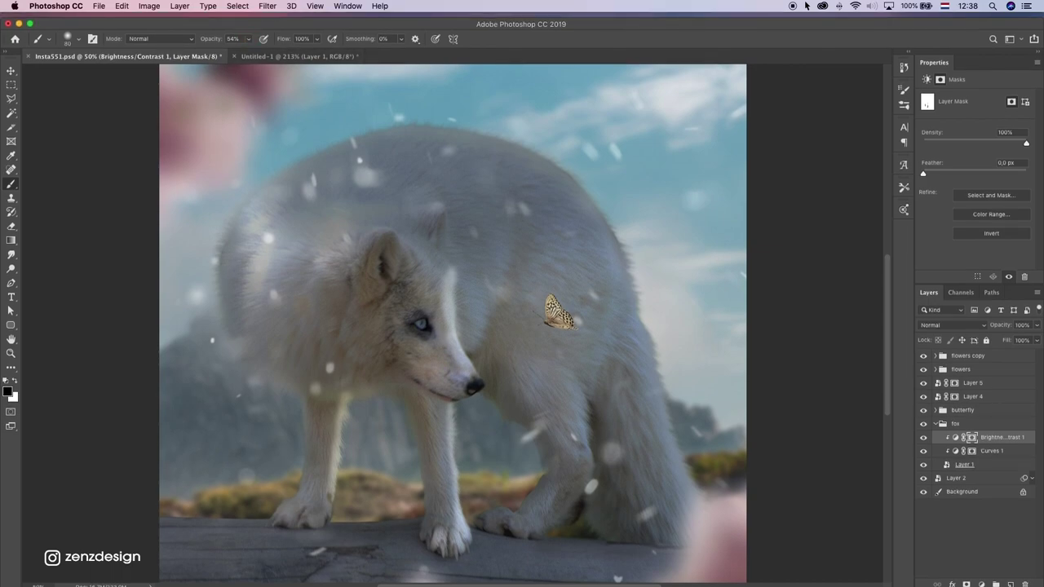
{"action": "left_click", "coordinate": [29, 23]}
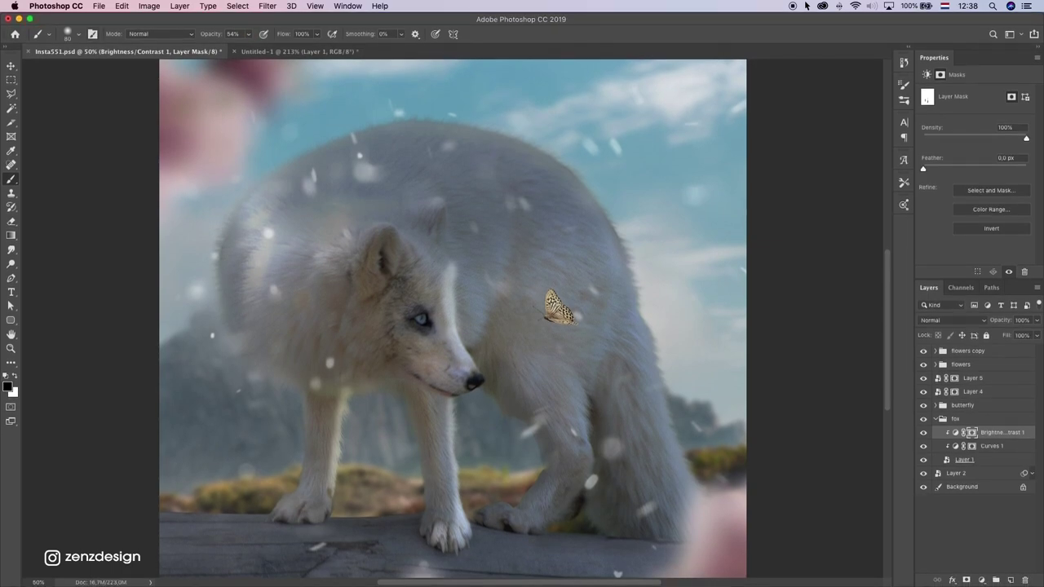
{"action": "left_click", "coordinate": [249, 36]}
{"action": "left_click", "coordinate": [287, 73]}
{"action": "left_click_drag", "start_coordinate": [442, 267], "coordinate": [440, 232]}
{"action": "left_click_drag", "start_coordinate": [449, 287], "coordinate": [457, 197]}
{"action": "key", "text": "super+z"}
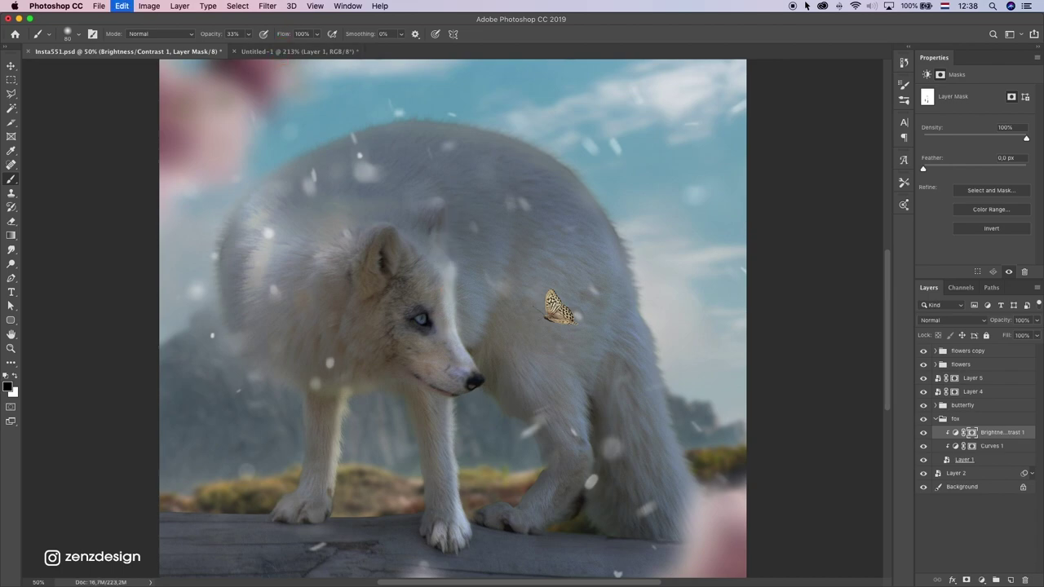
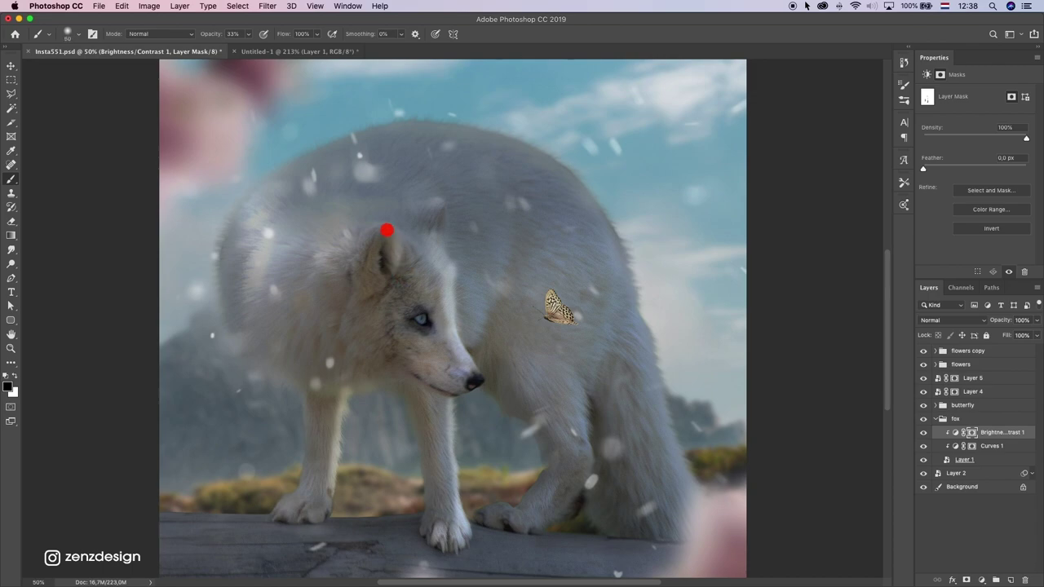
{"action": "mouse_move", "coordinate": [386, 230]}
{"action": "left_mouse_down"}
{"action": "mouse_move", "coordinate": [369, 296]}
{"action": "mouse_move", "coordinate": [385, 331]}
{"action": "left_mouse_up"}
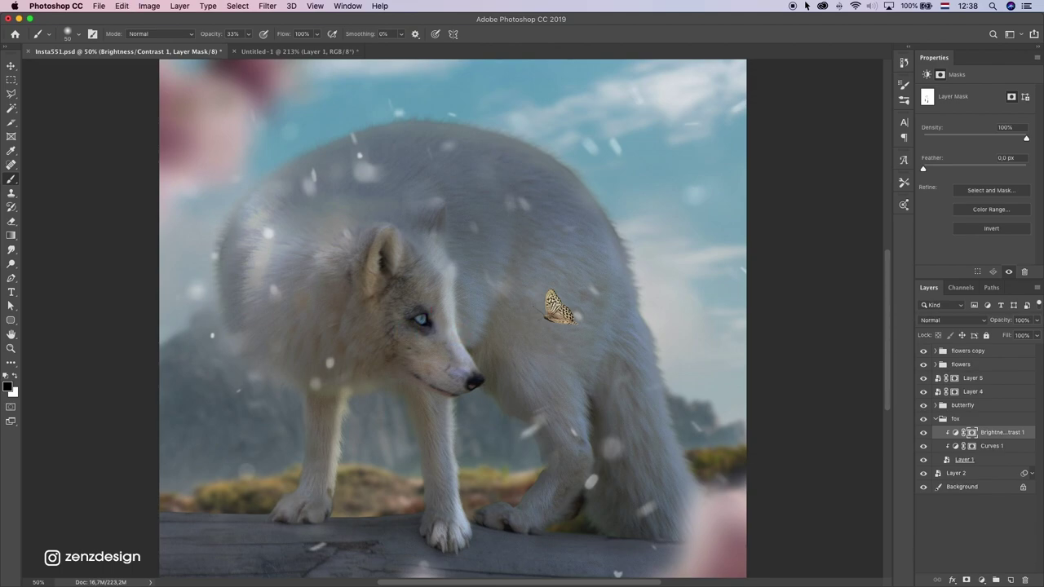
Step: Raise the brush opacity to 61% and paint the mask over the lower part of the fox's left front leg and paw
{"action": "left_click_drag", "start_coordinate": [334, 468], "coordinate": [313, 507]}
{"action": "key", "text": "super+z"}
{"action": "left_click", "coordinate": [248, 35]}
{"action": "left_click_drag", "start_coordinate": [247, 47], "coordinate": [263, 48]}
{"action": "left_click_drag", "start_coordinate": [335, 470], "coordinate": [315, 525]}
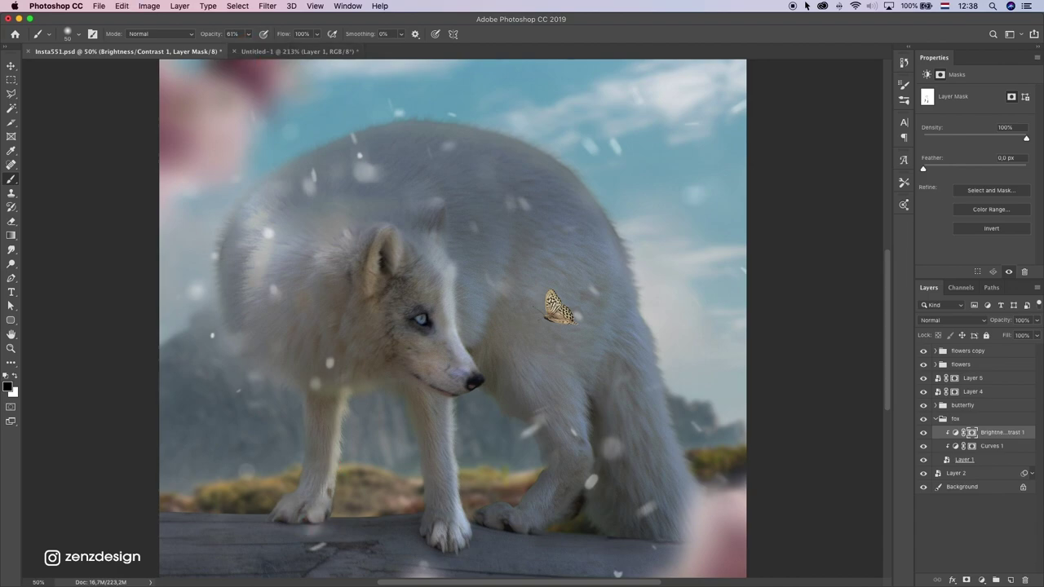
{"action": "key", "text": "super+z"}
{"action": "mouse_move", "coordinate": [331, 470]}
{"action": "left_mouse_down"}
{"action": "mouse_move", "coordinate": [347, 406]}
{"action": "mouse_move", "coordinate": [341, 512]}
{"action": "left_mouse_up"}
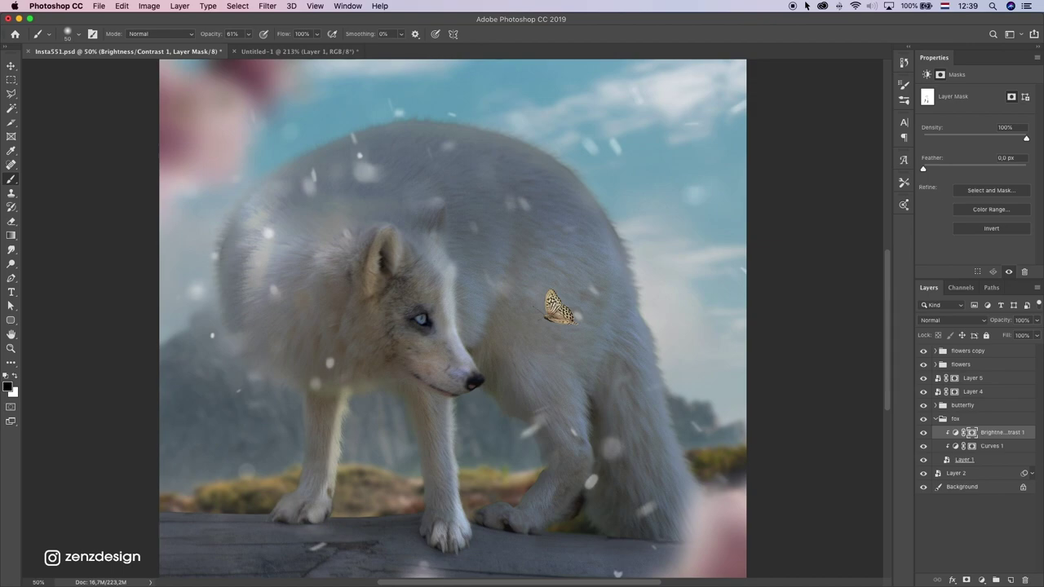
{"action": "left_click_drag", "start_coordinate": [454, 460], "coordinate": [400, 391]}
{"action": "mouse_move", "coordinate": [395, 328]}
{"action": "left_mouse_down"}
{"action": "mouse_move", "coordinate": [401, 449]}
{"action": "mouse_move", "coordinate": [396, 329]}
{"action": "mouse_move", "coordinate": [393, 400]}
{"action": "left_mouse_up"}
{"action": "key", "text": "super+z"}
{"action": "key", "text": "super+z"}
Step: Paint a rim highlight into the mask down the outer edge of the fox's tail
{"action": "left_click_drag", "start_coordinate": [484, 303], "coordinate": [398, 337]}
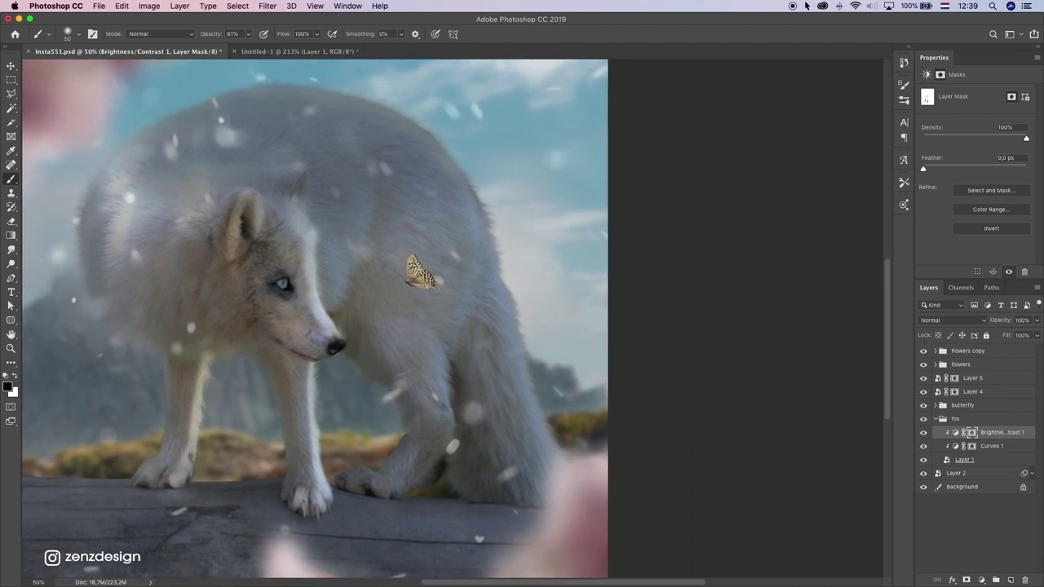
{"action": "mouse_move", "coordinate": [534, 370]}
{"action": "left_mouse_down"}
{"action": "mouse_move", "coordinate": [466, 333]}
{"action": "mouse_move", "coordinate": [488, 412]}
{"action": "left_mouse_up"}
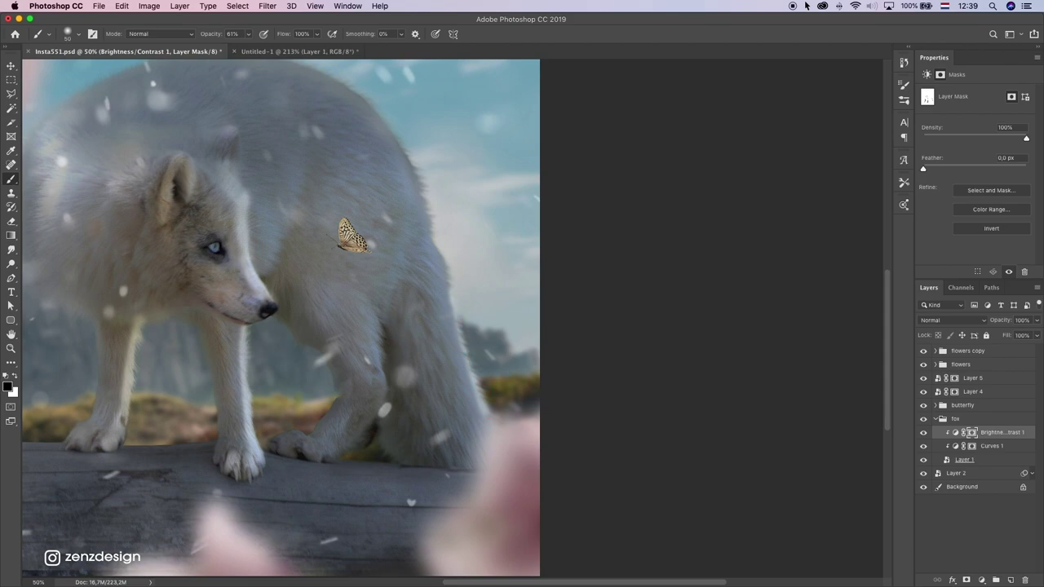
{"action": "left_click_drag", "start_coordinate": [456, 310], "coordinate": [490, 426]}
{"action": "left_click_drag", "start_coordinate": [439, 247], "coordinate": [468, 422]}
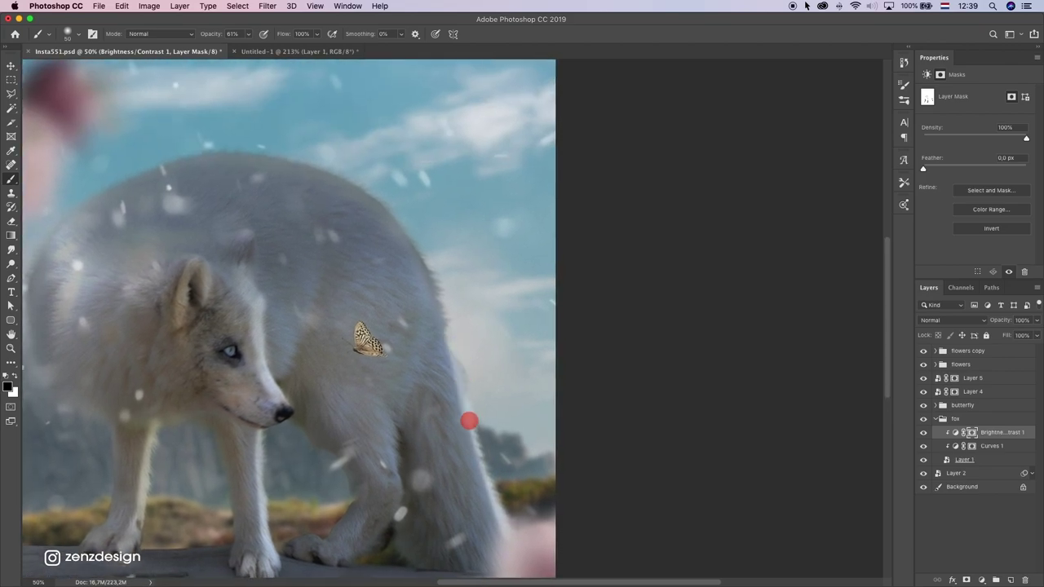
{"action": "mouse_move", "coordinate": [446, 316]}
{"action": "left_mouse_down"}
{"action": "mouse_move", "coordinate": [491, 429]}
{"action": "mouse_move", "coordinate": [478, 432]}
{"action": "mouse_move", "coordinate": [461, 351]}
{"action": "left_mouse_up"}
{"action": "key", "text": "super+z"}
{"action": "mouse_move", "coordinate": [449, 294]}
{"action": "left_mouse_down"}
{"action": "mouse_move", "coordinate": [414, 230]}
{"action": "mouse_move", "coordinate": [449, 344]}
{"action": "left_mouse_up"}
{"action": "key", "text": "super+z"}
{"action": "mouse_move", "coordinate": [425, 253]}
{"action": "left_mouse_down"}
{"action": "mouse_move", "coordinate": [453, 346]}
{"action": "mouse_move", "coordinate": [447, 340]}
{"action": "left_mouse_up"}
{"action": "key", "text": "super+z"}
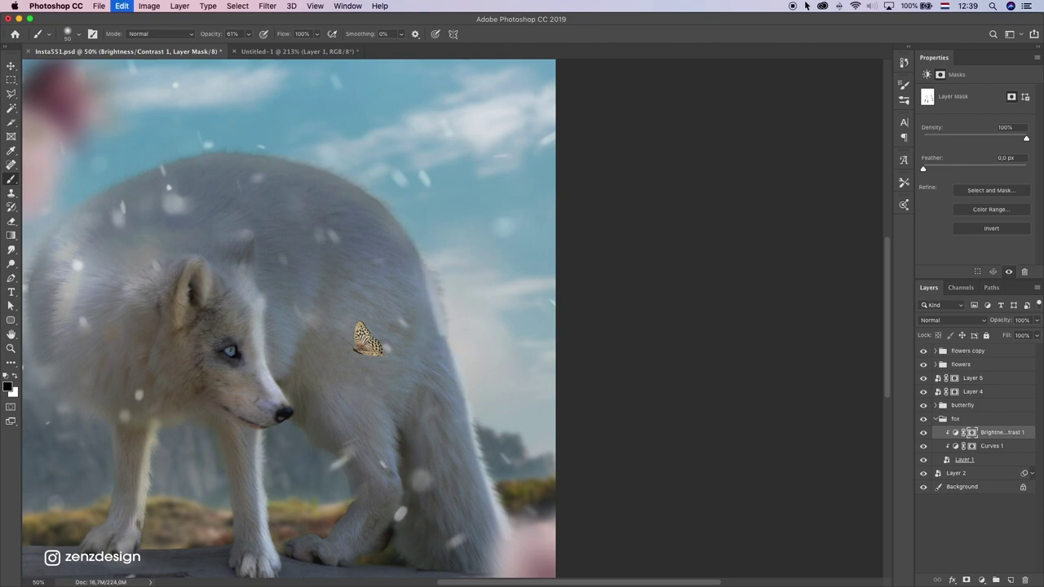
{"action": "key", "text": "super+z"}
Step: Paint the mask along the outer contour of the fox's back and rump, adjusting the brush size for a soft rim highlight
{"action": "key", "text": "bracketright"}
{"action": "key", "text": "bracketright"}
{"action": "left_click_drag", "start_coordinate": [400, 217], "coordinate": [443, 298]}
{"action": "mouse_move", "coordinate": [388, 214]}
{"action": "left_mouse_down"}
{"action": "mouse_move", "coordinate": [463, 306]}
{"action": "mouse_move", "coordinate": [456, 337]}
{"action": "mouse_move", "coordinate": [480, 406]}
{"action": "mouse_move", "coordinate": [494, 277]}
{"action": "mouse_move", "coordinate": [554, 341]}
{"action": "left_mouse_up"}
{"action": "scroll", "coordinate": [479, 406], "scroll_direction": "down", "scroll_amount": 1}
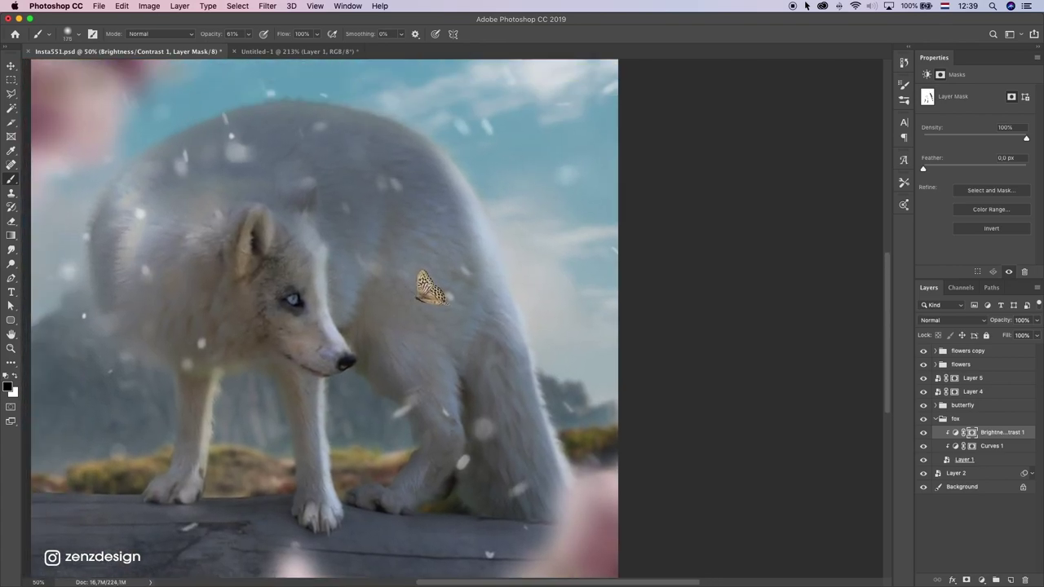
{"action": "key", "text": "super+z"}
{"action": "key", "text": "super+z"}
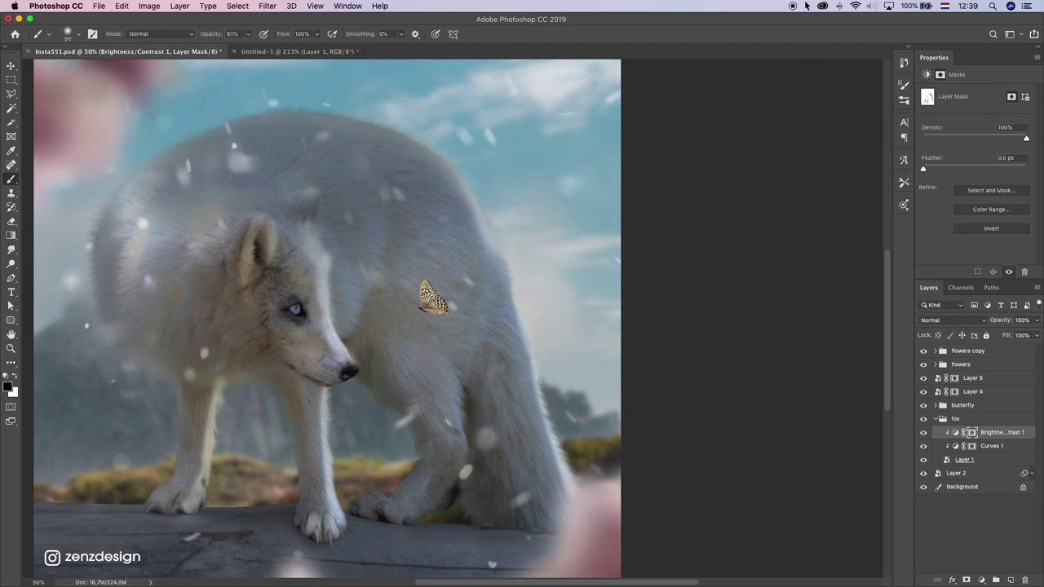
{"action": "key", "text": "bracketleft"}
{"action": "left_click_drag", "start_coordinate": [484, 217], "coordinate": [526, 292]}
{"action": "left_click_drag", "start_coordinate": [494, 236], "coordinate": [530, 331]}
{"action": "left_click_drag", "start_coordinate": [507, 263], "coordinate": [549, 375]}
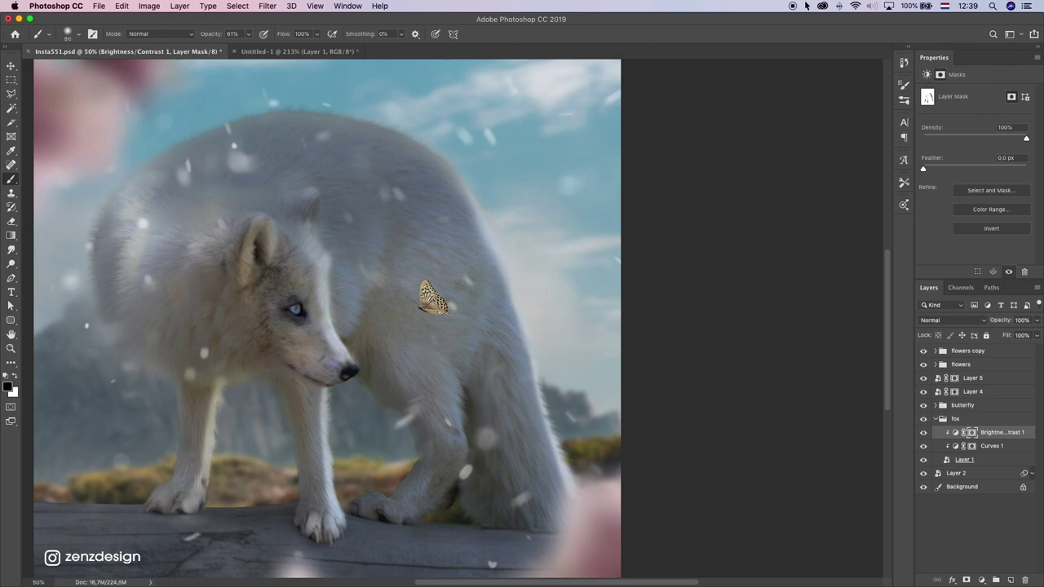
Step: Paint highlights into the mask along the right edge of the fox's hind leg and on its hind paw
{"action": "left_click_drag", "start_coordinate": [458, 395], "coordinate": [453, 438]}
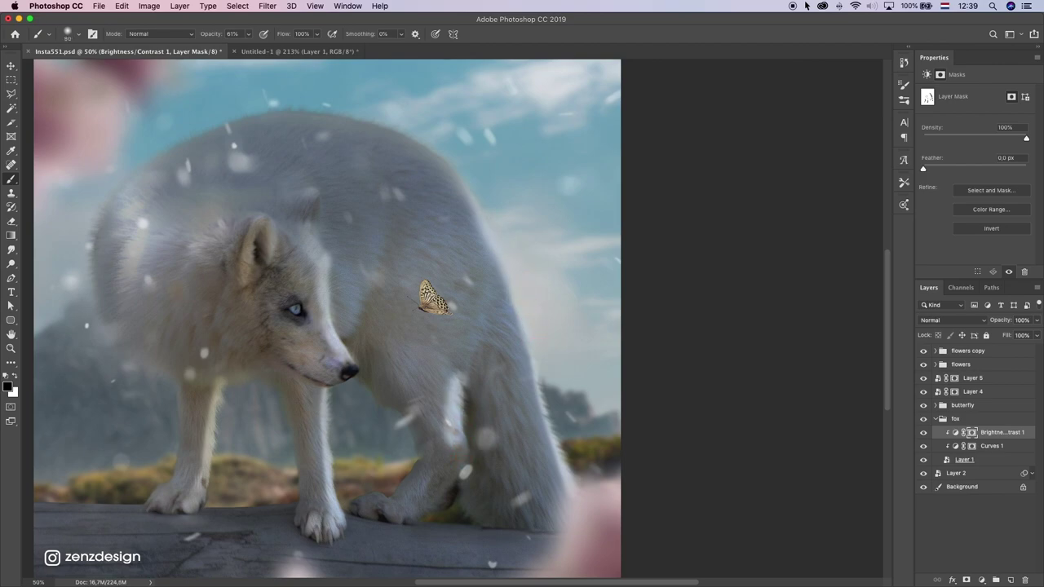
{"action": "key", "text": "super+z"}
{"action": "key", "text": "super+z"}
{"action": "left_click_drag", "start_coordinate": [472, 345], "coordinate": [454, 432]}
{"action": "key", "text": "super+z"}
{"action": "mouse_move", "coordinate": [457, 388]}
{"action": "left_mouse_down"}
{"action": "mouse_move", "coordinate": [449, 494]}
{"action": "mouse_move", "coordinate": [406, 523]}
{"action": "mouse_move", "coordinate": [381, 505]}
{"action": "mouse_move", "coordinate": [407, 513]}
{"action": "left_mouse_up"}
{"action": "key", "text": "super+z"}
{"action": "left_click_drag", "start_coordinate": [420, 464], "coordinate": [534, 351]}
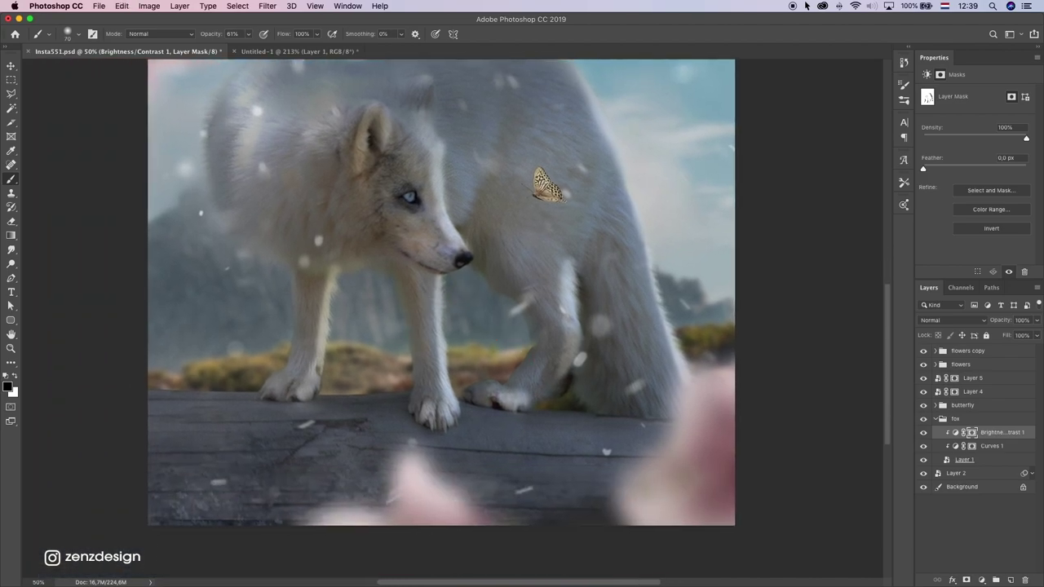
Step: Review the painted areas of the Brightness/Contrast 1 mask with the red mask overlay on the whole fox
{"action": "key", "text": "z"}
{"action": "left_click", "coordinate": [476, 301], "text": "alt"}
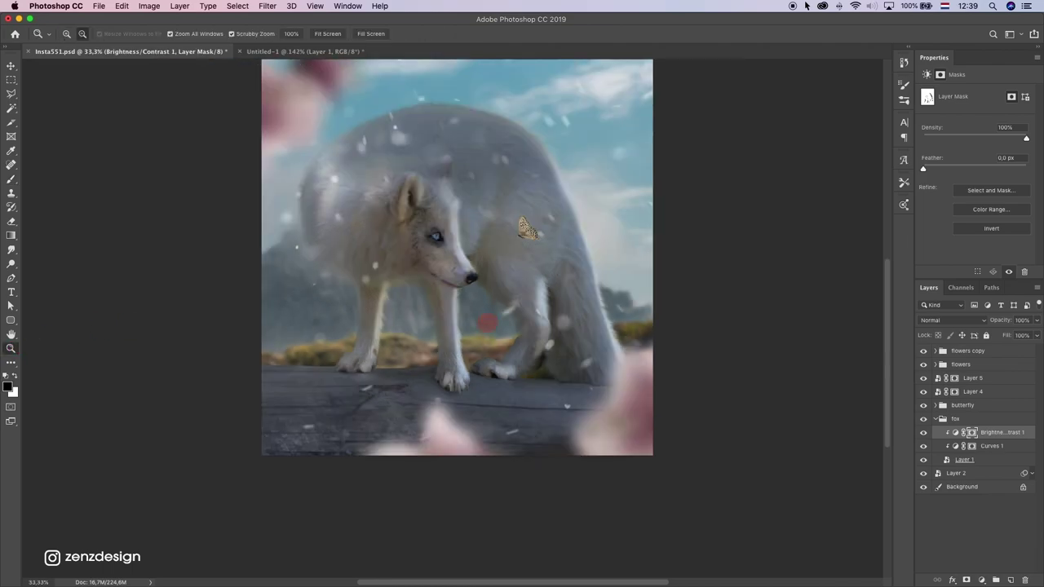
{"action": "left_click", "coordinate": [11, 179]}
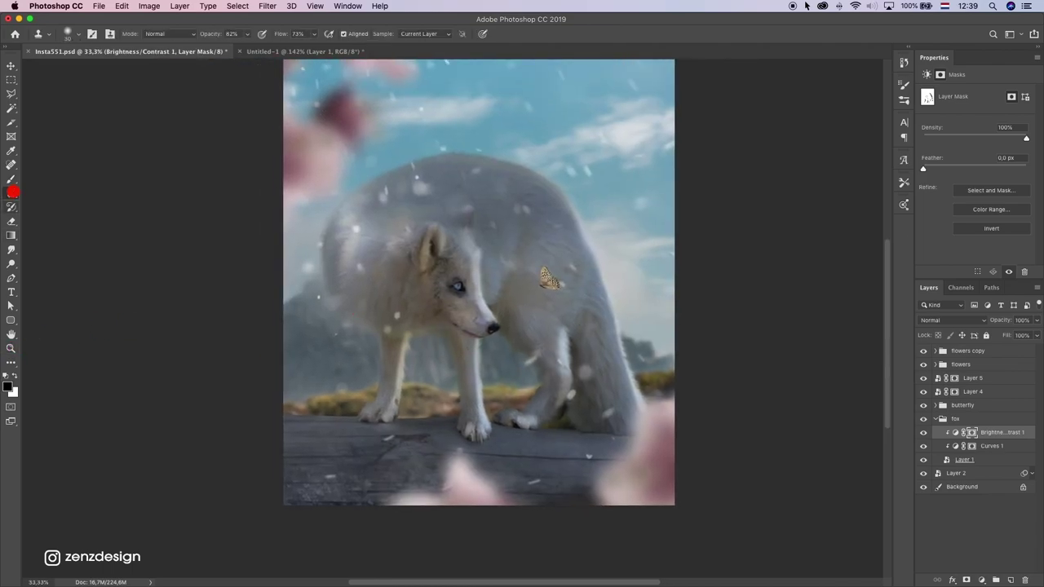
{"action": "key", "text": "backslash"}
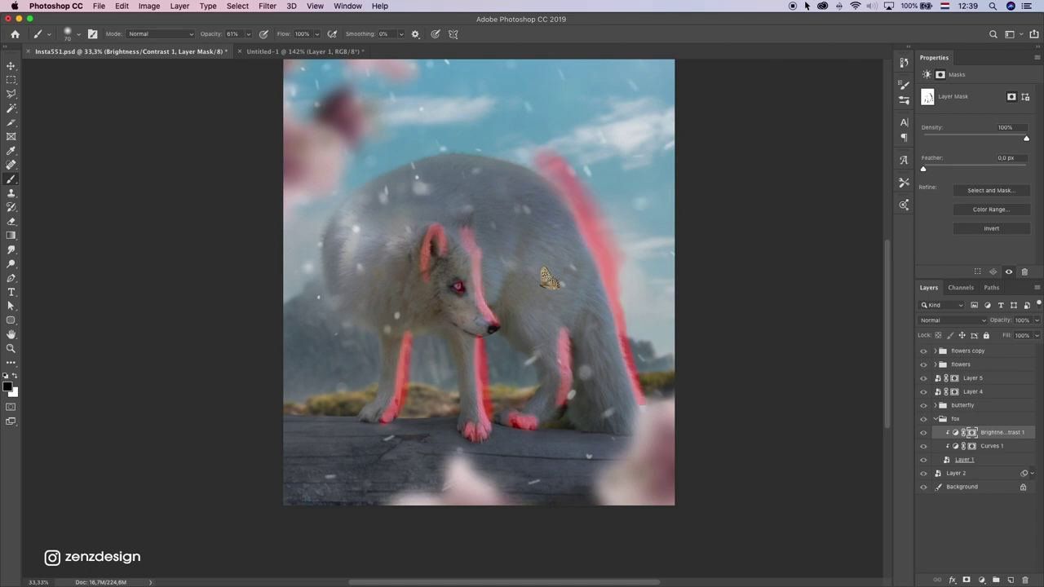
{"action": "key", "text": "backslash"}
{"action": "key", "text": "backslash"}
Step: Enlarge the brush to 300 px and paint the mask across the wooden log to brighten it
{"action": "key", "text": "bracketright"}
{"action": "key", "text": "bracketright"}
{"action": "key", "text": "bracketright"}
{"action": "key", "text": "bracketright"}
{"action": "key", "text": "backslash"}
{"action": "left_click_drag", "start_coordinate": [326, 469], "coordinate": [607, 465]}
{"action": "key", "text": "super+z"}
{"action": "mouse_move", "coordinate": [502, 450]}
{"action": "left_mouse_down"}
{"action": "mouse_move", "coordinate": [715, 457]}
{"action": "mouse_move", "coordinate": [669, 473]}
{"action": "left_mouse_up"}
{"action": "key", "text": "super+z"}
{"action": "key", "text": "super+z"}
{"action": "key", "text": "super+shift+z"}
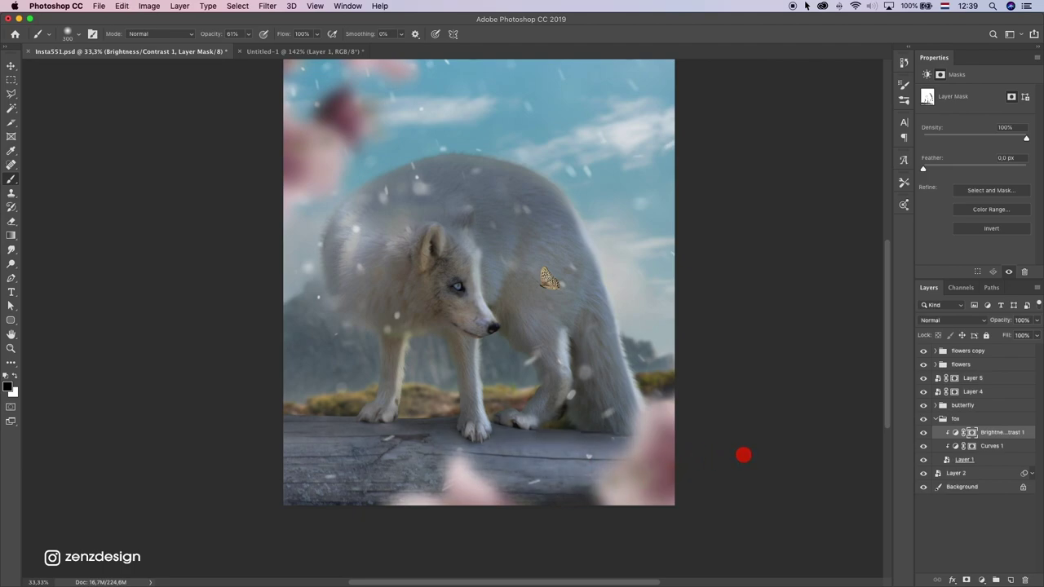
{"action": "key", "text": "super+z"}
{"action": "key", "text": "super+shift+z"}
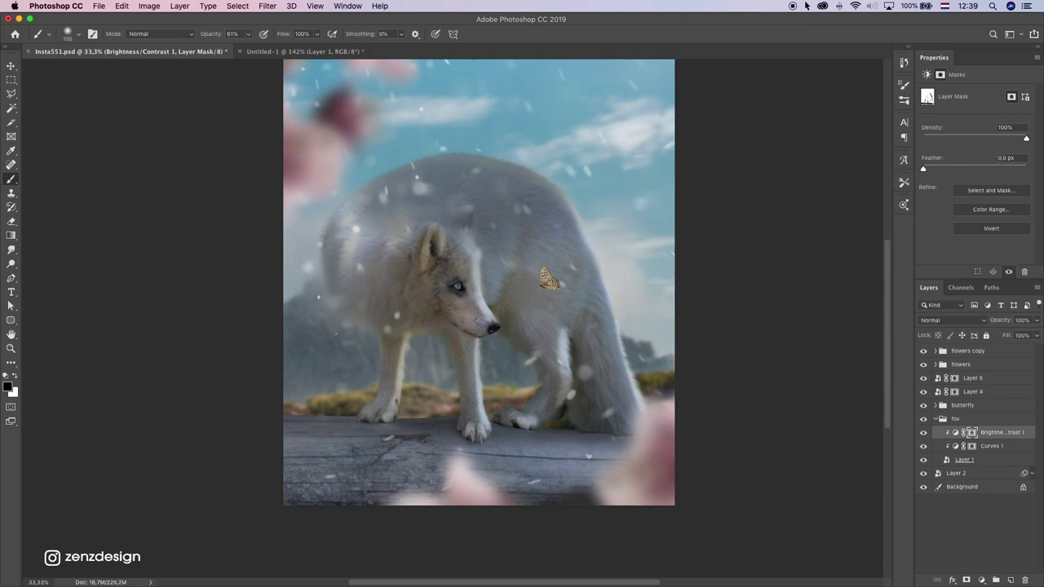
{"action": "left_click_drag", "start_coordinate": [464, 248], "coordinate": [465, 302]}
{"action": "left_click_drag", "start_coordinate": [486, 323], "coordinate": [482, 323]}
{"action": "left_click_drag", "start_coordinate": [468, 248], "coordinate": [476, 301]}
{"action": "left_click_drag", "start_coordinate": [485, 310], "coordinate": [483, 310]}
{"action": "key", "text": "super+z"}
{"action": "key", "text": "super+z"}
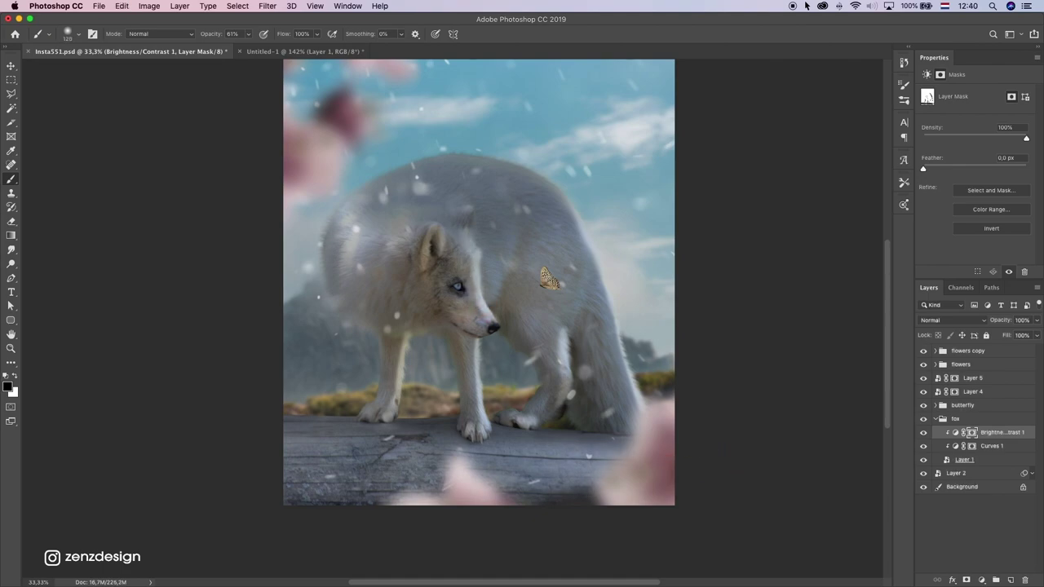
{"action": "key", "text": "super+shift+z"}
{"action": "key", "text": "super+z"}
Step: Set the brush opacity to 30% and softly brighten the fox's face from forehead to snout on the mask
{"action": "left_click", "coordinate": [248, 34]}
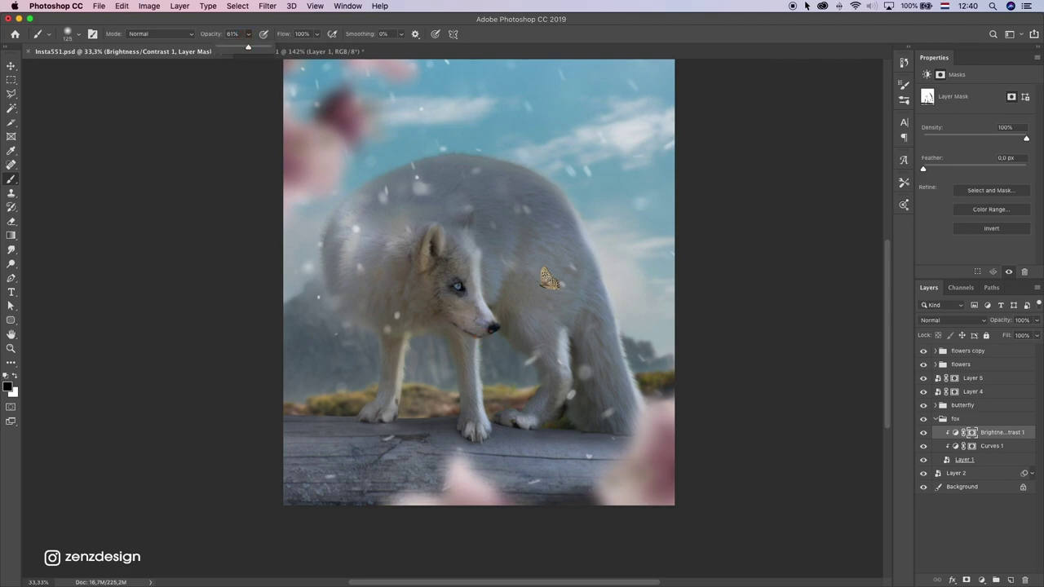
{"action": "left_click_drag", "start_coordinate": [235, 45], "coordinate": [233, 47]}
{"action": "left_click_drag", "start_coordinate": [463, 249], "coordinate": [488, 310]}
{"action": "left_click", "coordinate": [468, 303]}
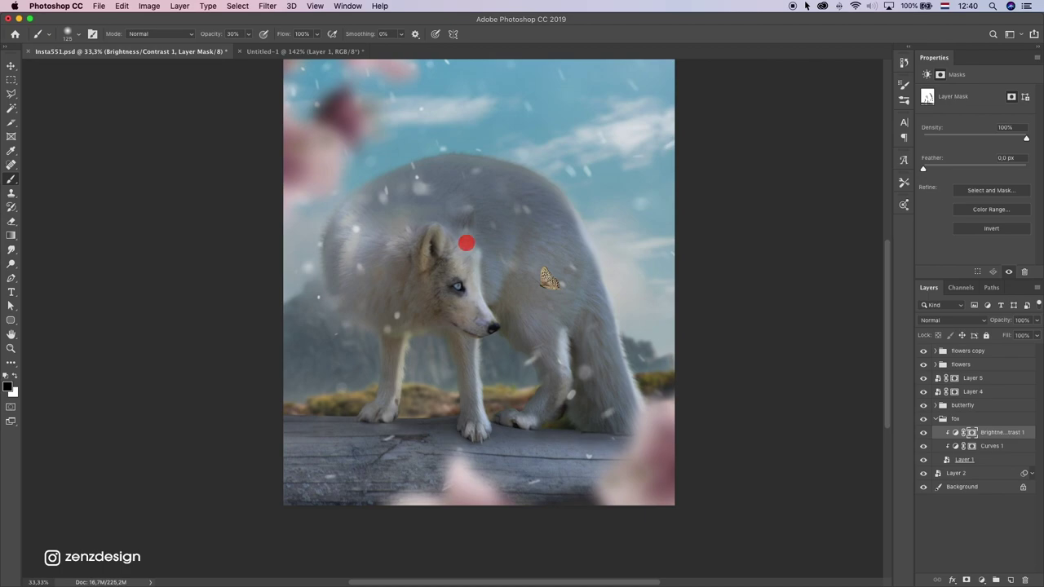
Step: Touch up the brightness mask on the fox's forehead and the fur just behind its head, alternating black and white
{"action": "left_click", "coordinate": [466, 306]}
{"action": "left_click_drag", "start_coordinate": [472, 233], "coordinate": [476, 249]}
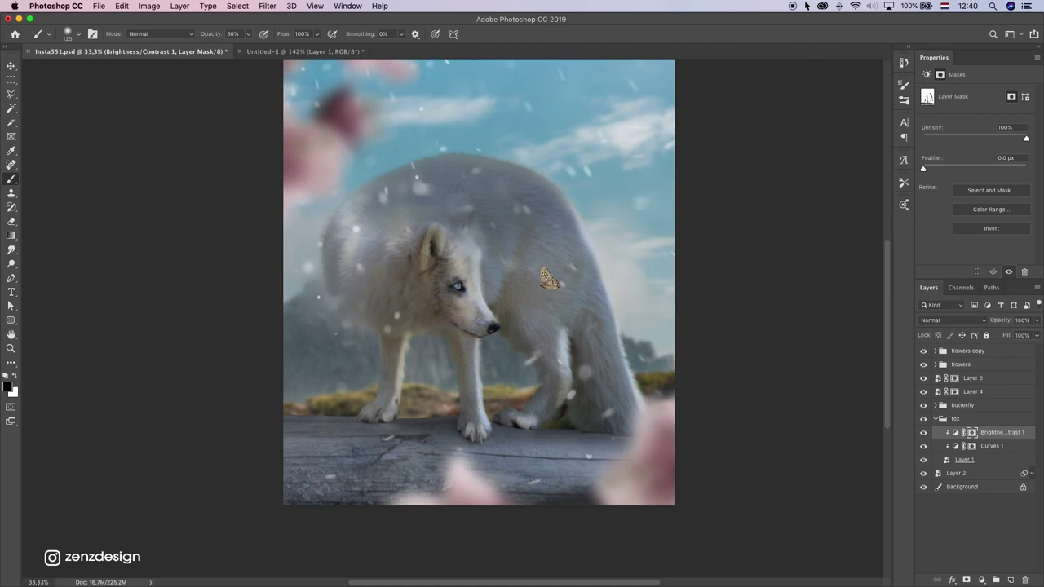
{"action": "key", "text": "super+z"}
{"action": "key", "text": "x"}
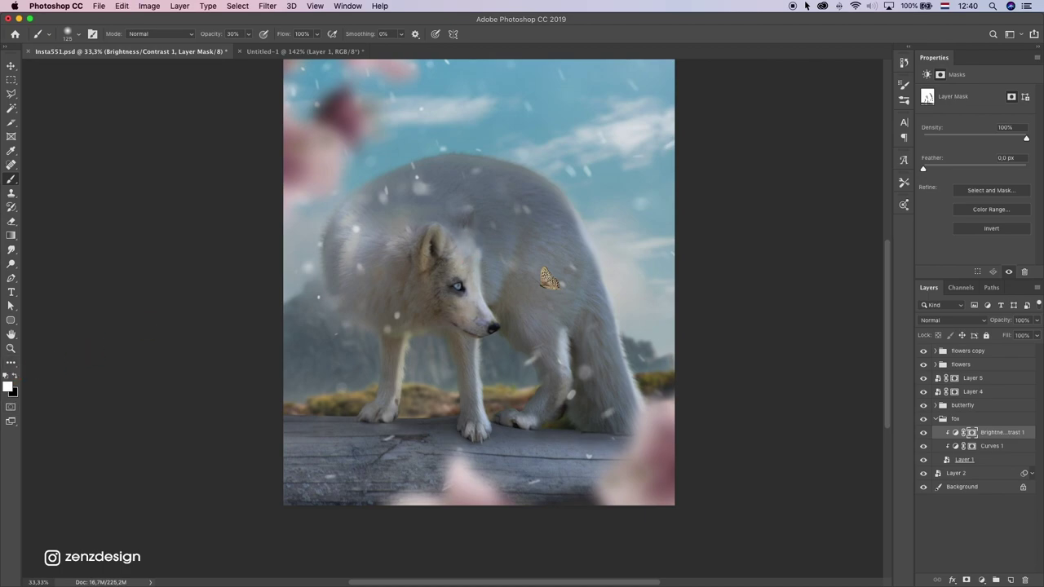
{"action": "left_click", "coordinate": [483, 223]}
{"action": "left_click", "coordinate": [486, 229]}
Step: Paint the mask with black at 30% opacity to brighten the fox's neck, front paw and front leg
{"action": "key", "text": "x"}
{"action": "left_click", "coordinate": [11, 388]}
{"action": "key", "text": "Escape"}
{"action": "left_click_drag", "start_coordinate": [481, 255], "coordinate": [506, 299]}
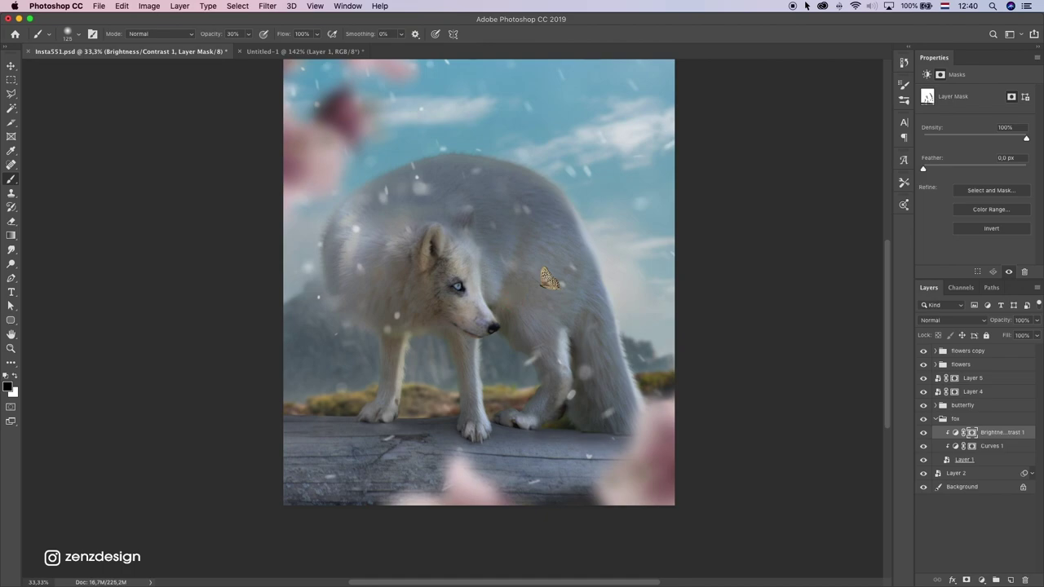
{"action": "key", "text": "super+z"}
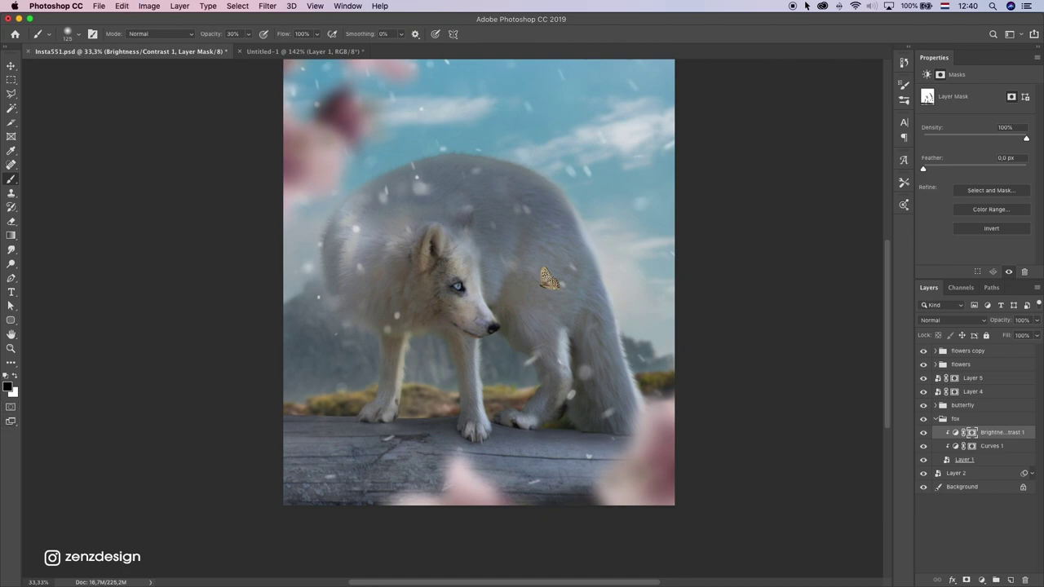
{"action": "left_click_drag", "start_coordinate": [432, 255], "coordinate": [419, 326]}
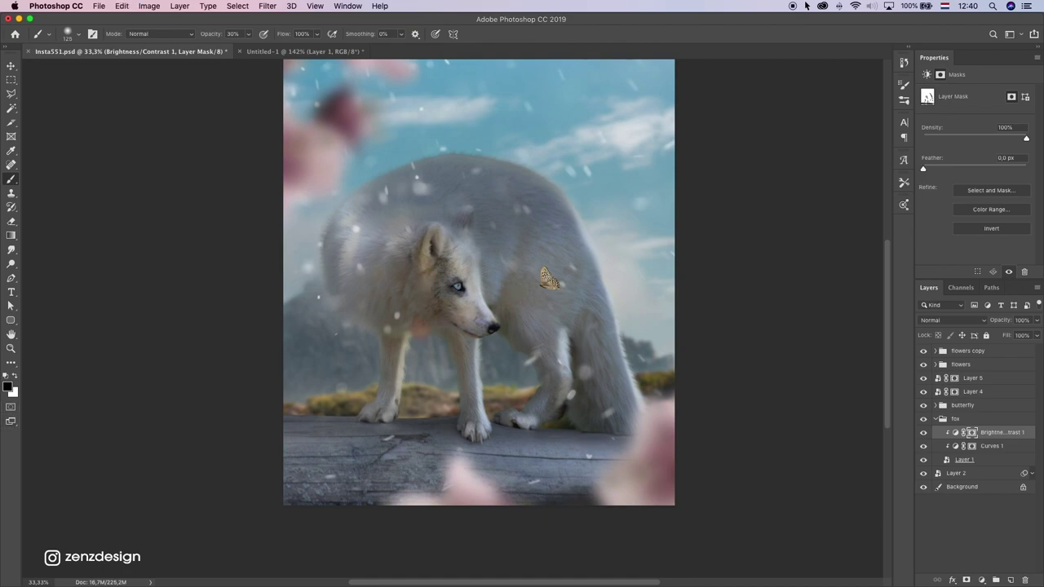
{"action": "mouse_move", "coordinate": [377, 426]}
{"action": "left_mouse_down"}
{"action": "mouse_move", "coordinate": [395, 416]}
{"action": "mouse_move", "coordinate": [390, 367]}
{"action": "mouse_move", "coordinate": [392, 422]}
{"action": "left_mouse_up"}
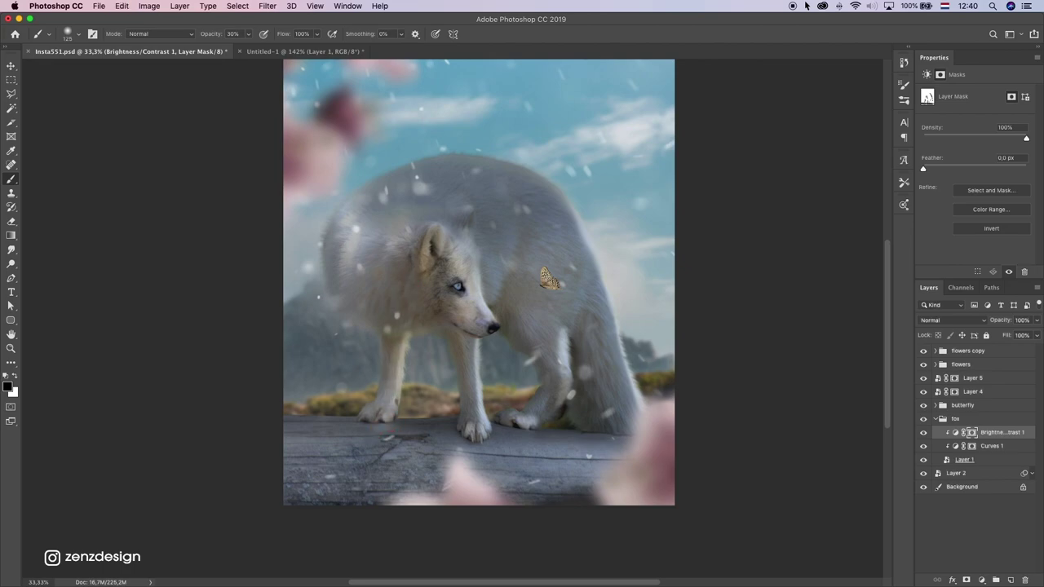
{"action": "left_click_drag", "start_coordinate": [473, 339], "coordinate": [475, 362]}
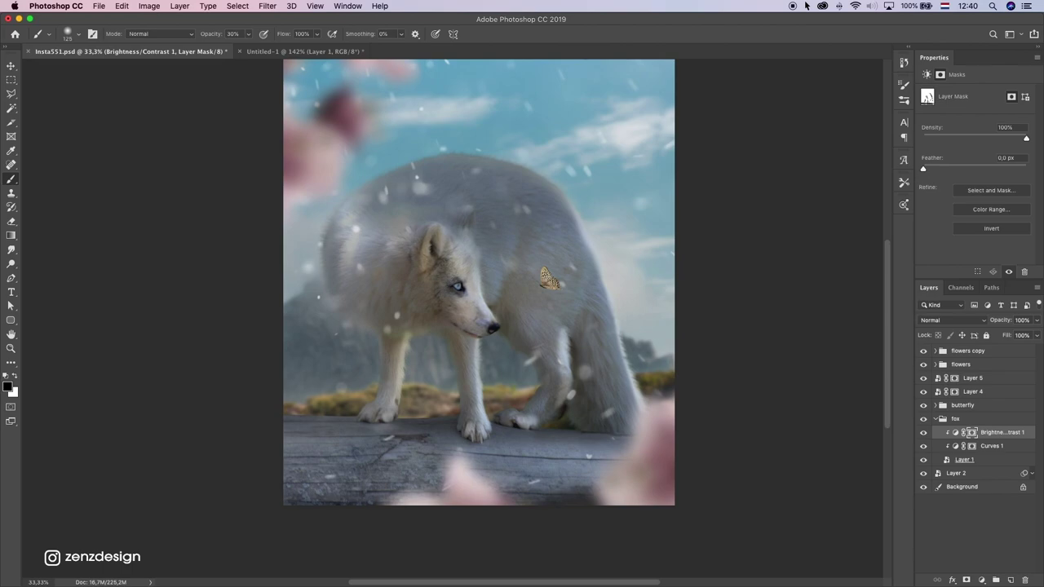
Step: Brighten the fox's near hind leg on the mask, raising the brush opacity to 58%
{"action": "scroll", "coordinate": [473, 326], "scroll_direction": "right", "scroll_amount": 5}
{"action": "scroll", "coordinate": [473, 326], "scroll_direction": "down", "scroll_amount": 2}
{"action": "mouse_move", "coordinate": [453, 292]}
{"action": "left_mouse_down"}
{"action": "mouse_move", "coordinate": [460, 334]}
{"action": "mouse_move", "coordinate": [439, 390]}
{"action": "mouse_move", "coordinate": [464, 313]}
{"action": "mouse_move", "coordinate": [438, 367]}
{"action": "left_mouse_up"}
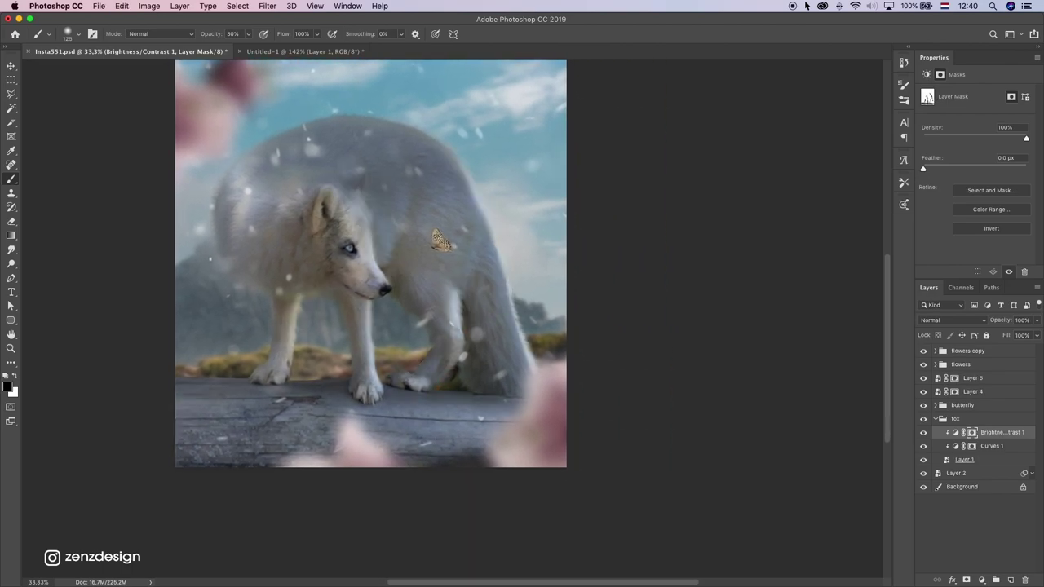
{"action": "left_click", "coordinate": [445, 372]}
{"action": "left_click", "coordinate": [248, 34]}
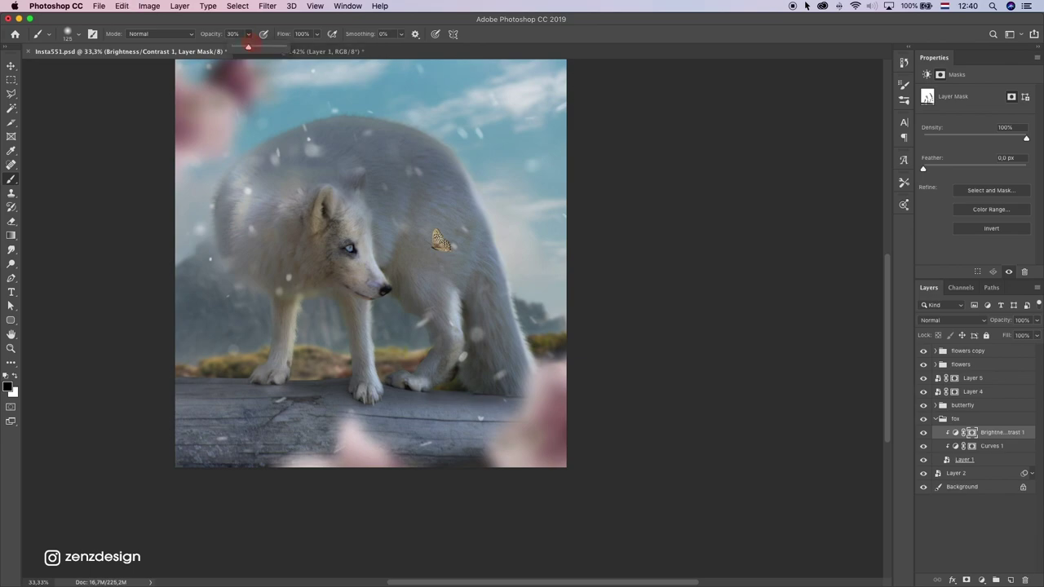
{"action": "key", "text": "Return"}
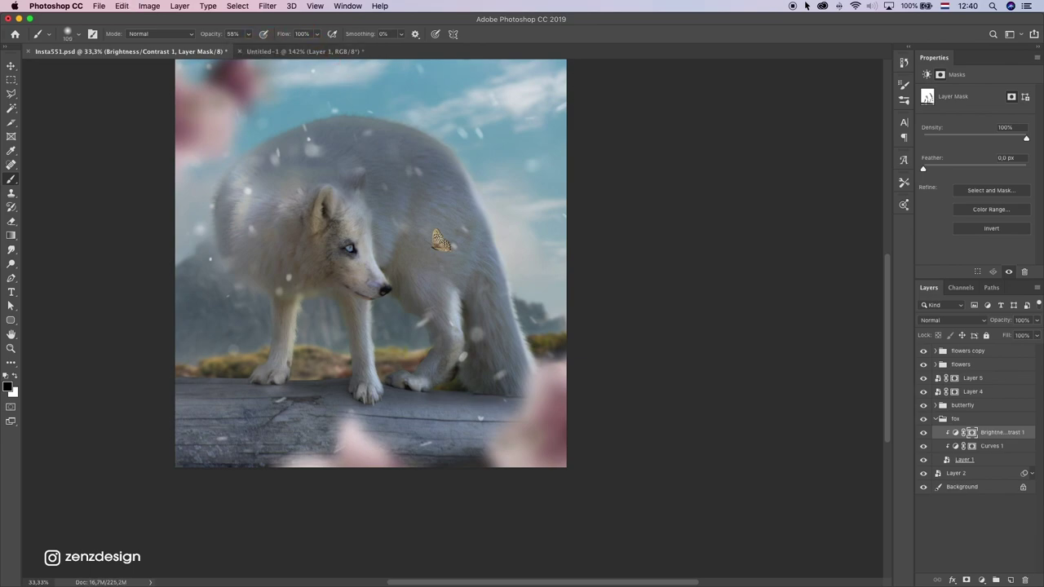
{"action": "left_click", "coordinate": [463, 336]}
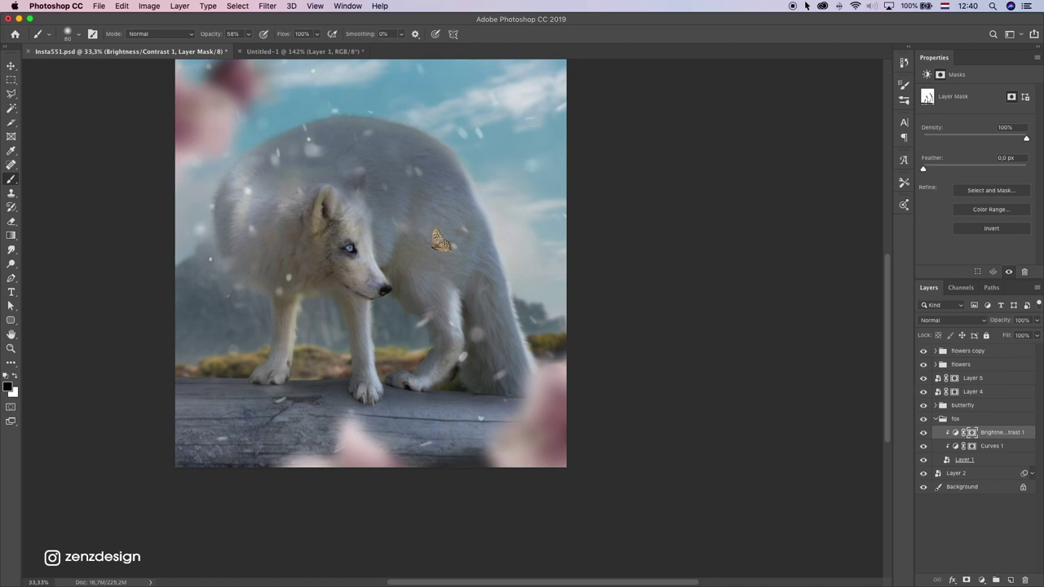
Step: Try a bright stroke up the fox's flank beside its face at 58% opacity
{"action": "scroll", "coordinate": [408, 269], "scroll_direction": "up", "scroll_amount": 3}
{"action": "left_click_drag", "start_coordinate": [395, 323], "coordinate": [410, 210]}
{"action": "key", "text": "super+z"}
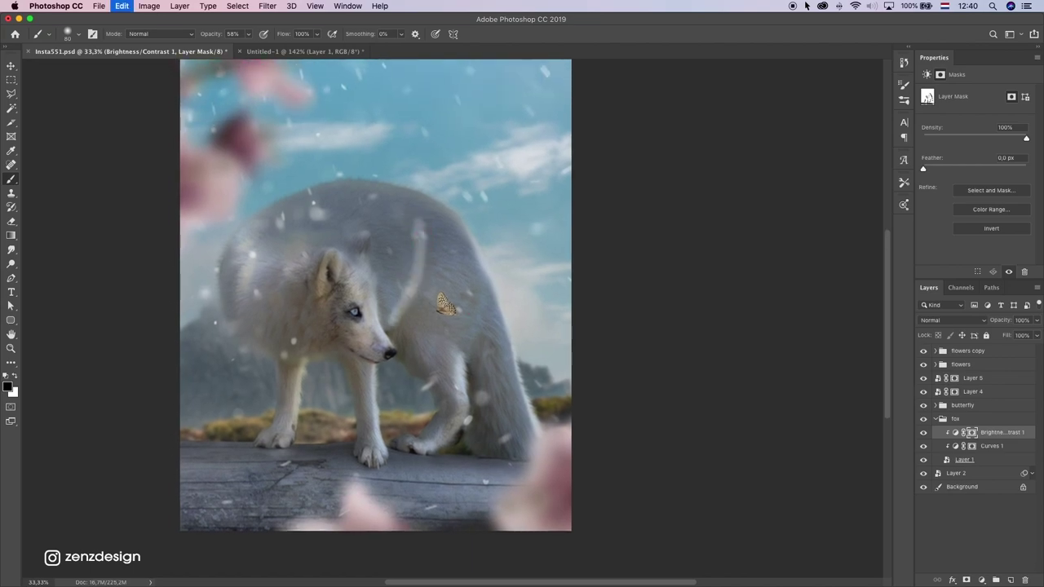
Step: Lower the brush opacity to 24% and test soft strokes on the fox's flank
{"action": "left_click", "coordinate": [248, 33]}
{"action": "left_click", "coordinate": [317, 101]}
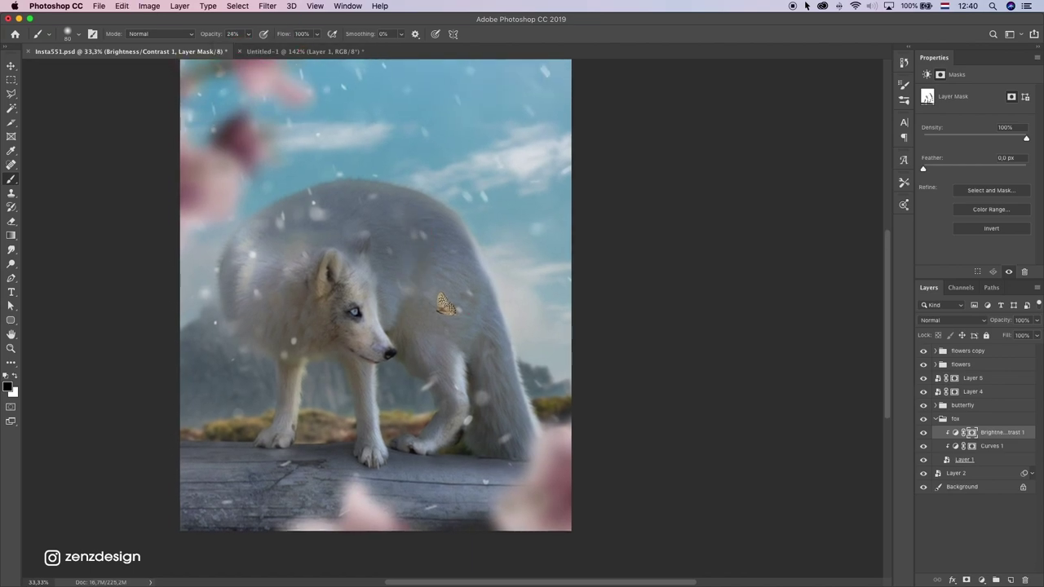
{"action": "left_click_drag", "start_coordinate": [429, 271], "coordinate": [429, 227]}
{"action": "left_click_drag", "start_coordinate": [402, 310], "coordinate": [412, 241]}
{"action": "left_click", "coordinate": [375, 332], "text": "ctrl+alt"}
{"action": "key", "text": "super+z"}
{"action": "key", "text": "super+z"}
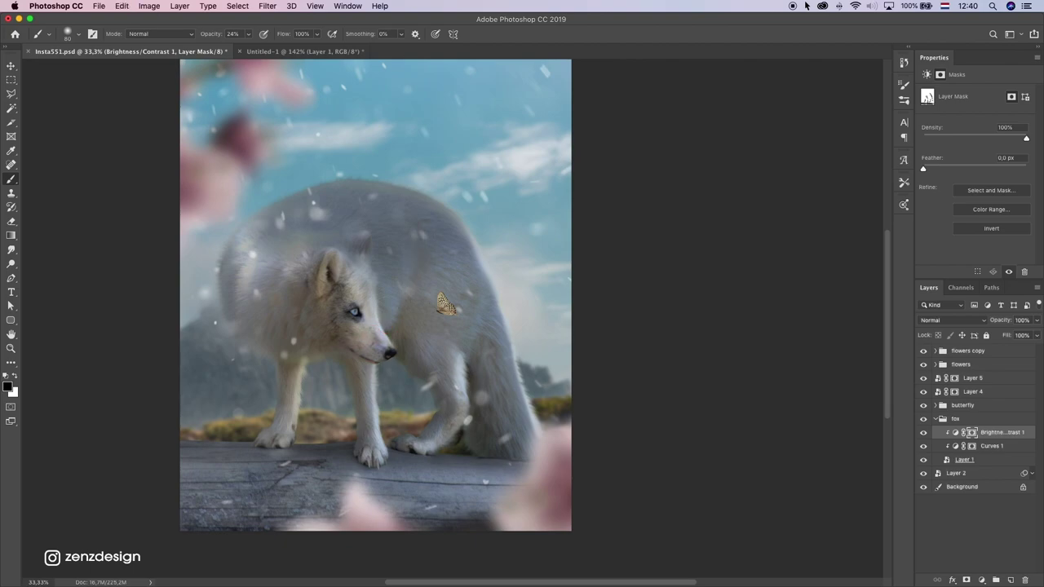
Step: Softly brighten the fox's flank, head and upper back on the mask at 24% opacity
{"action": "left_click_drag", "start_coordinate": [403, 315], "coordinate": [412, 238]}
{"action": "mouse_move", "coordinate": [398, 329]}
{"action": "left_mouse_down"}
{"action": "mouse_move", "coordinate": [417, 266]}
{"action": "mouse_move", "coordinate": [381, 357]}
{"action": "mouse_move", "coordinate": [374, 250]}
{"action": "left_mouse_up"}
{"action": "left_click", "coordinate": [360, 296], "text": "ctrl+alt"}
{"action": "left_click_drag", "start_coordinate": [344, 318], "coordinate": [388, 320]}
{"action": "left_click_drag", "start_coordinate": [392, 272], "coordinate": [394, 312]}
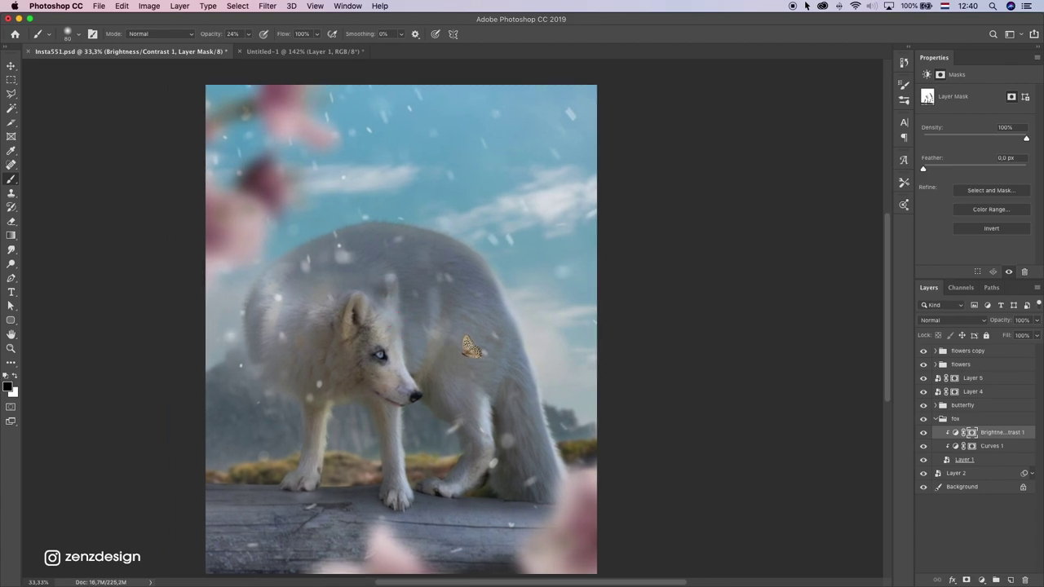
{"action": "left_click_drag", "start_coordinate": [482, 260], "coordinate": [504, 308]}
{"action": "mouse_move", "coordinate": [369, 227]}
{"action": "left_mouse_down"}
{"action": "mouse_move", "coordinate": [439, 233]}
{"action": "mouse_move", "coordinate": [421, 236]}
{"action": "left_mouse_up"}
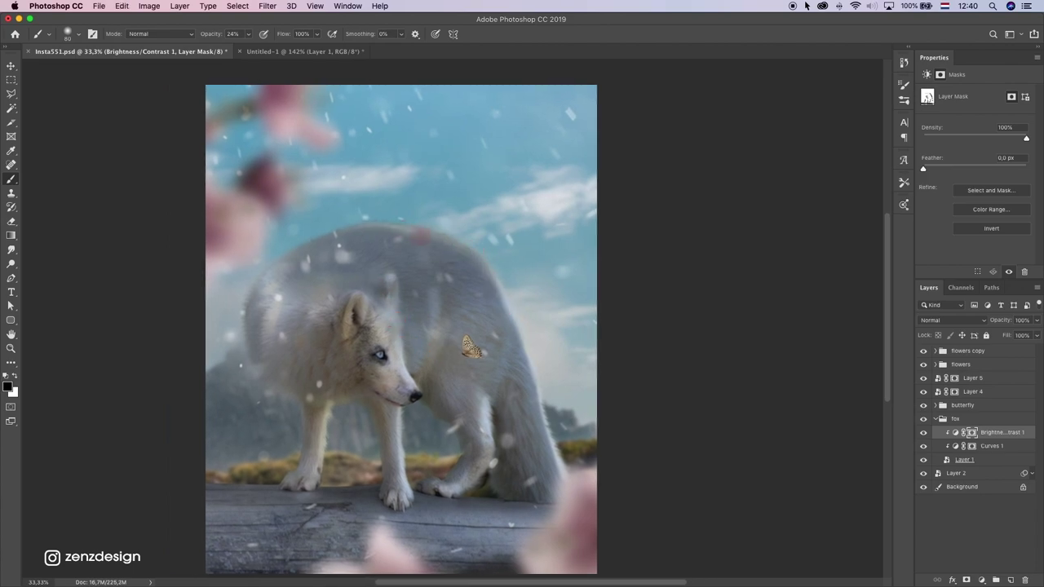
Step: Set the brush opacity to 95% and paint a bright rim along the fox's back and down its rear
{"action": "left_click", "coordinate": [248, 34]}
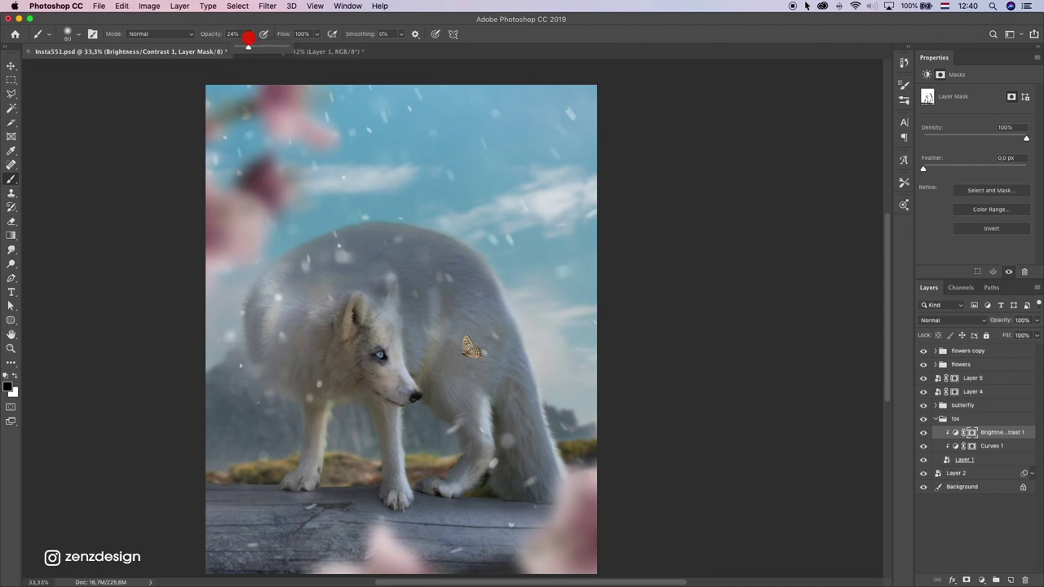
{"action": "mouse_move", "coordinate": [461, 230]}
{"action": "left_mouse_down"}
{"action": "mouse_move", "coordinate": [391, 227]}
{"action": "mouse_move", "coordinate": [490, 271]}
{"action": "left_mouse_up"}
{"action": "key", "text": "super+z"}
{"action": "key", "text": "super+z"}
{"action": "left_click", "coordinate": [536, 315]}
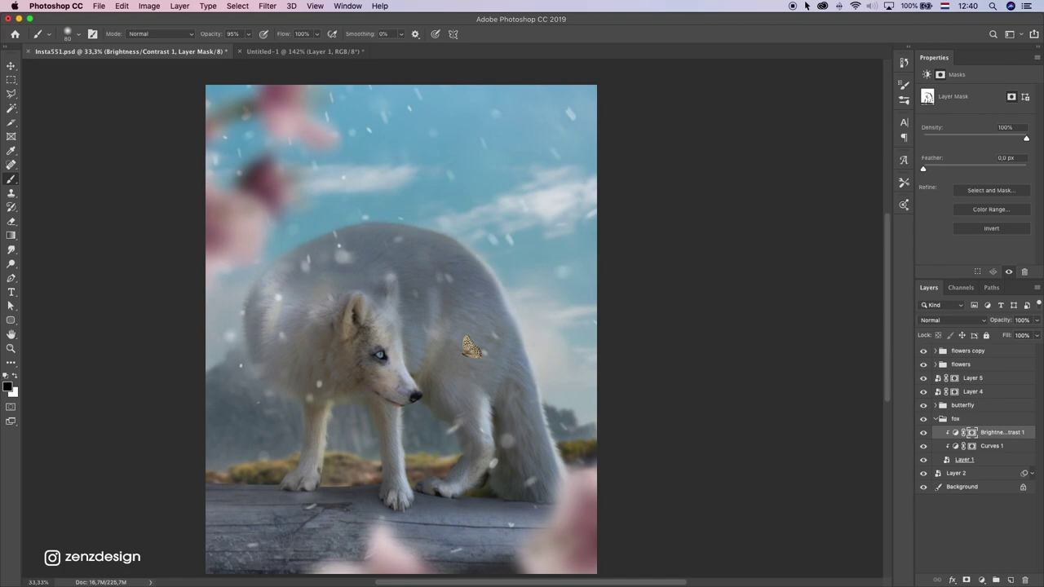
{"action": "left_click_drag", "start_coordinate": [525, 336], "coordinate": [535, 395]}
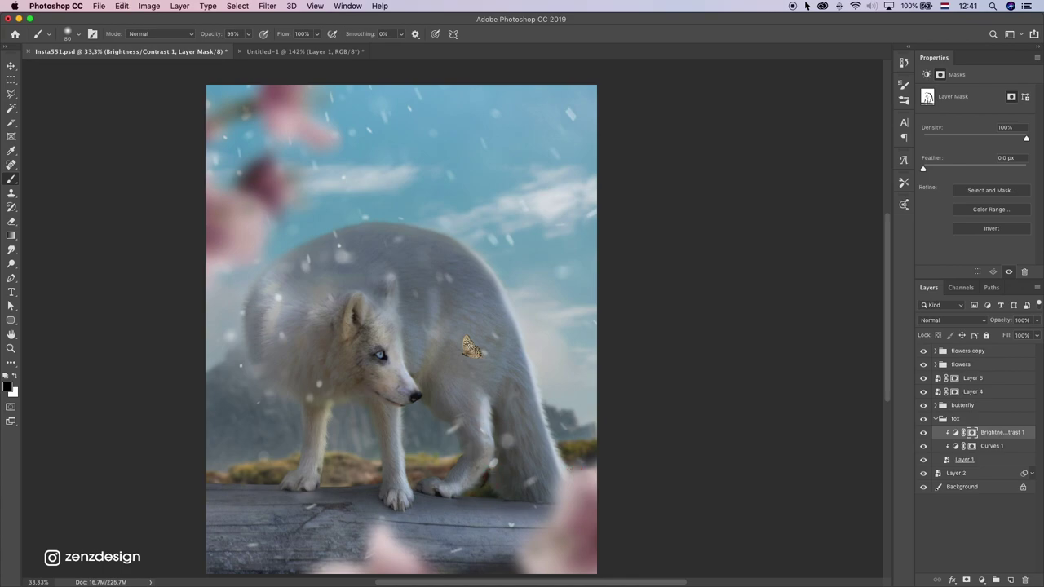
Step: Add highlights along the edge of the fox's near hind leg and on its hind paw
{"action": "left_click_drag", "start_coordinate": [490, 416], "coordinate": [487, 483]}
{"action": "key", "text": "super+z"}
{"action": "left_click_drag", "start_coordinate": [490, 406], "coordinate": [492, 456]}
{"action": "mouse_move", "coordinate": [480, 391]}
{"action": "left_mouse_down"}
{"action": "mouse_move", "coordinate": [468, 404]}
{"action": "mouse_move", "coordinate": [487, 425]}
{"action": "left_mouse_up"}
{"action": "key", "text": "super+z"}
{"action": "key", "text": "super+z"}
{"action": "left_click_drag", "start_coordinate": [426, 488], "coordinate": [444, 485]}
{"action": "key", "text": "super+z"}
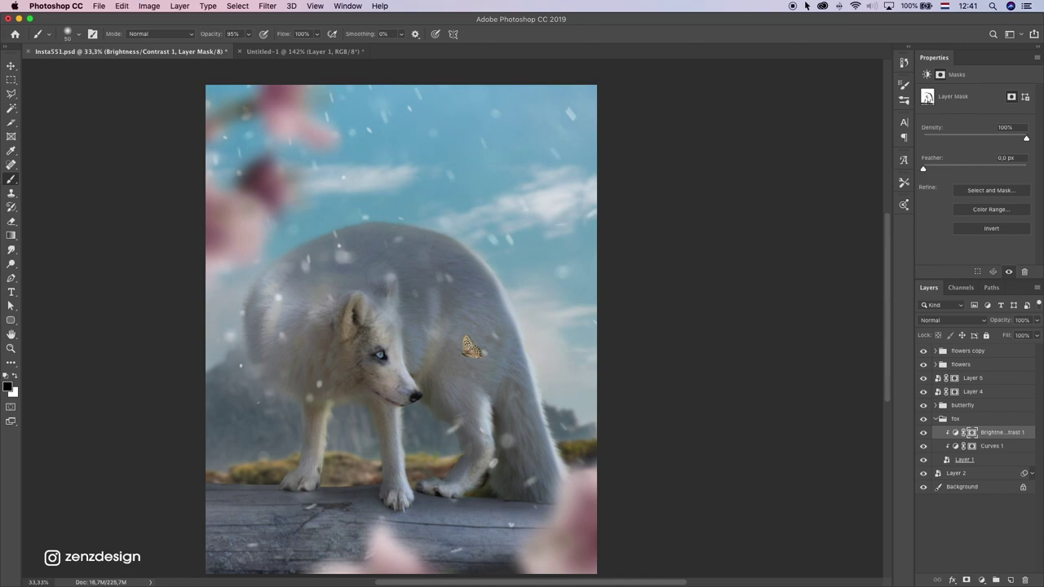
Step: Paint highlights on both of the fox's front paws on the mask
{"action": "left_click_drag", "start_coordinate": [290, 485], "coordinate": [329, 472]}
{"action": "key", "text": "super+z"}
{"action": "left_click_drag", "start_coordinate": [327, 464], "coordinate": [328, 463]}
{"action": "left_click", "coordinate": [380, 492]}
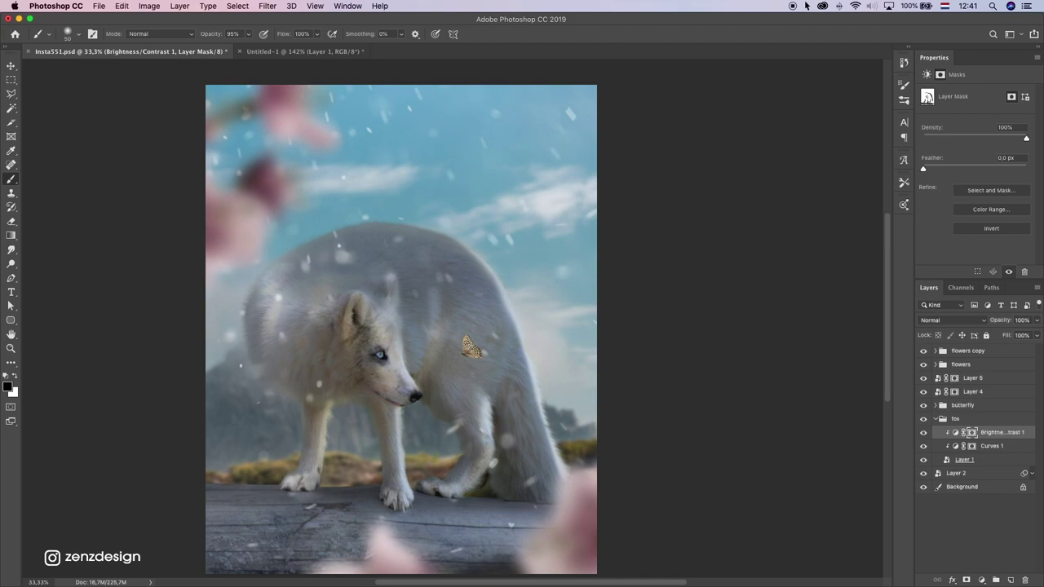
{"action": "left_click", "coordinate": [393, 494]}
{"action": "key", "text": "super+z"}
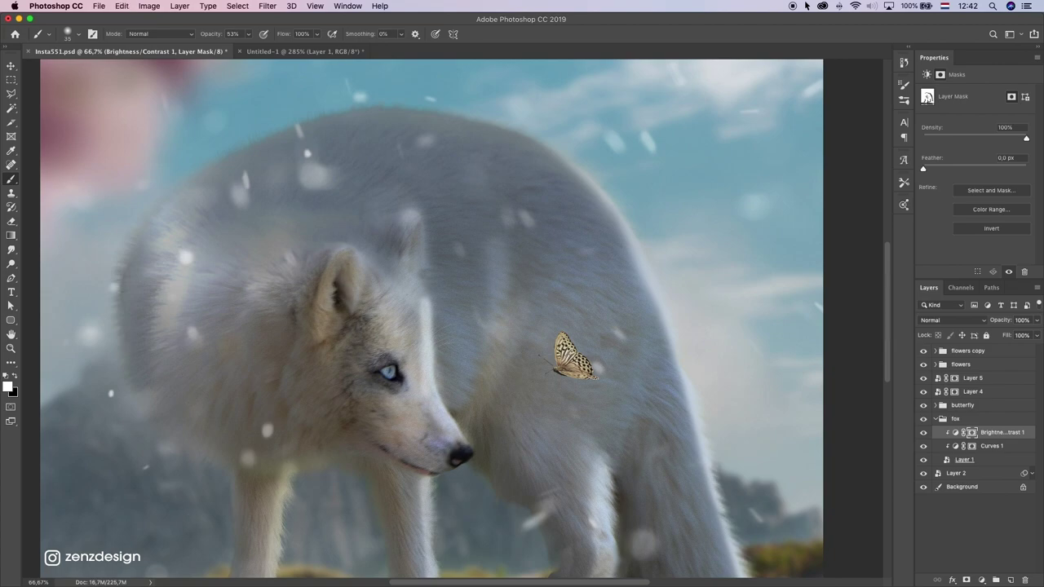
Step: Dab black at 53% opacity around the base of the fox's far ear and its forehead
{"action": "left_click_drag", "start_coordinate": [416, 276], "coordinate": [395, 300]}
{"action": "key", "text": "super+z"}
{"action": "left_click", "coordinate": [106, 339]}
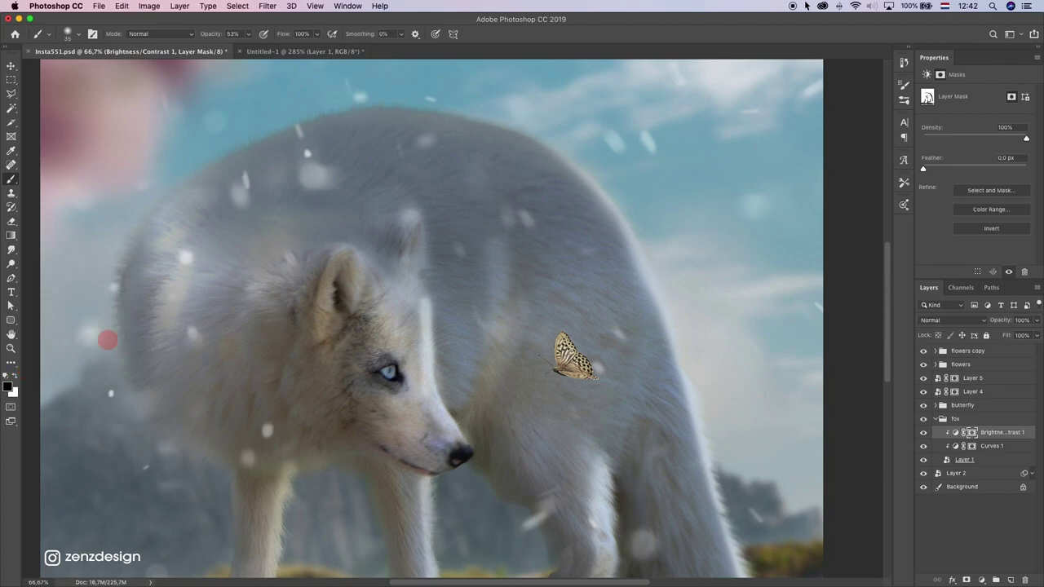
{"action": "left_click", "coordinate": [392, 268]}
{"action": "left_click", "coordinate": [403, 264]}
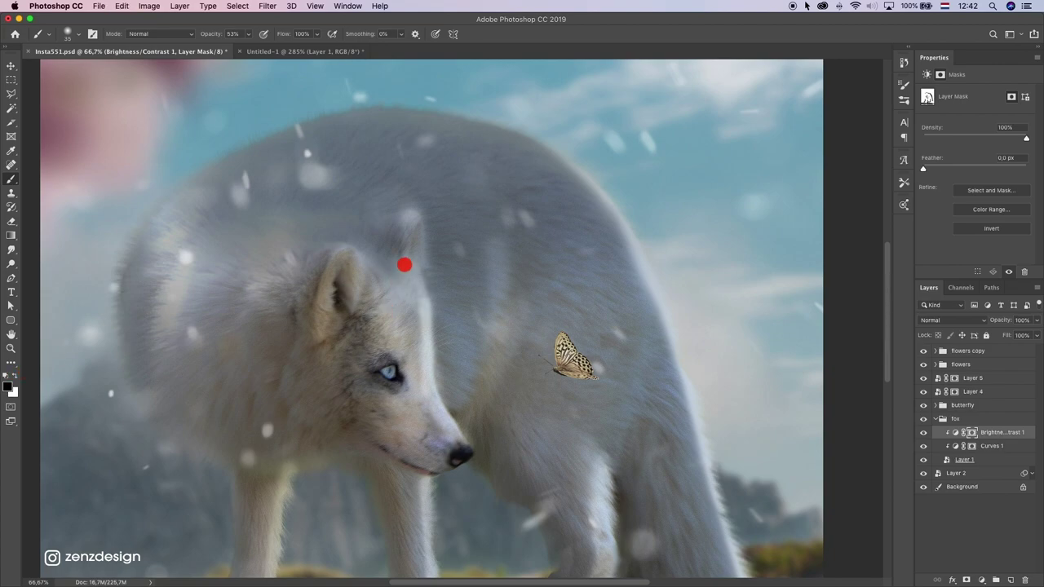
{"action": "left_click", "coordinate": [385, 297]}
{"action": "key", "text": "super+z"}
Step: Brighten the fox's far ear from tip to base with strokes on the mask
{"action": "mouse_move", "coordinate": [419, 273]}
{"action": "left_mouse_down"}
{"action": "mouse_move", "coordinate": [418, 295]}
{"action": "mouse_move", "coordinate": [402, 301]}
{"action": "mouse_move", "coordinate": [365, 196]}
{"action": "mouse_move", "coordinate": [376, 155]}
{"action": "left_mouse_up"}
{"action": "key", "text": "super+z"}
{"action": "mouse_move", "coordinate": [377, 199]}
{"action": "left_mouse_down"}
{"action": "mouse_move", "coordinate": [375, 131]}
{"action": "mouse_move", "coordinate": [370, 220]}
{"action": "left_mouse_up"}
{"action": "key", "text": "super+z"}
{"action": "mouse_move", "coordinate": [395, 157]}
{"action": "left_mouse_down"}
{"action": "mouse_move", "coordinate": [396, 228]}
{"action": "mouse_move", "coordinate": [358, 274]}
{"action": "left_mouse_up"}
{"action": "key", "text": "super+z"}
{"action": "left_click_drag", "start_coordinate": [366, 203], "coordinate": [353, 258]}
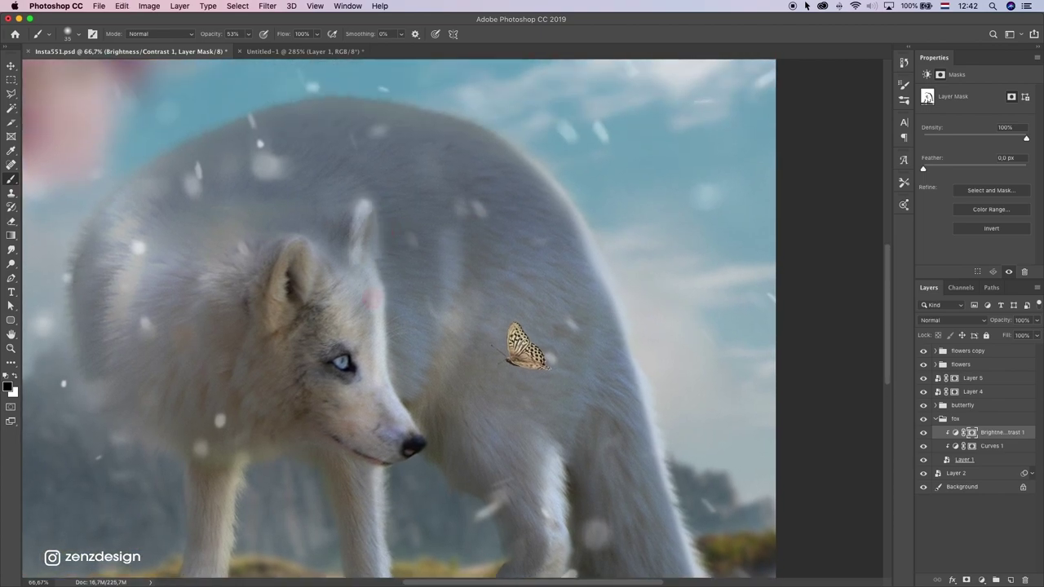
Step: Brighten the fox's near ear, the forehead between the ears and the brow beside the eye
{"action": "scroll", "coordinate": [462, 237], "scroll_direction": "down", "scroll_amount": 3}
{"action": "scroll", "coordinate": [461, 237], "scroll_direction": "left", "scroll_amount": 2}
{"action": "left_click", "coordinate": [462, 237]}
{"action": "scroll", "coordinate": [461, 237], "scroll_direction": "up", "scroll_amount": 2}
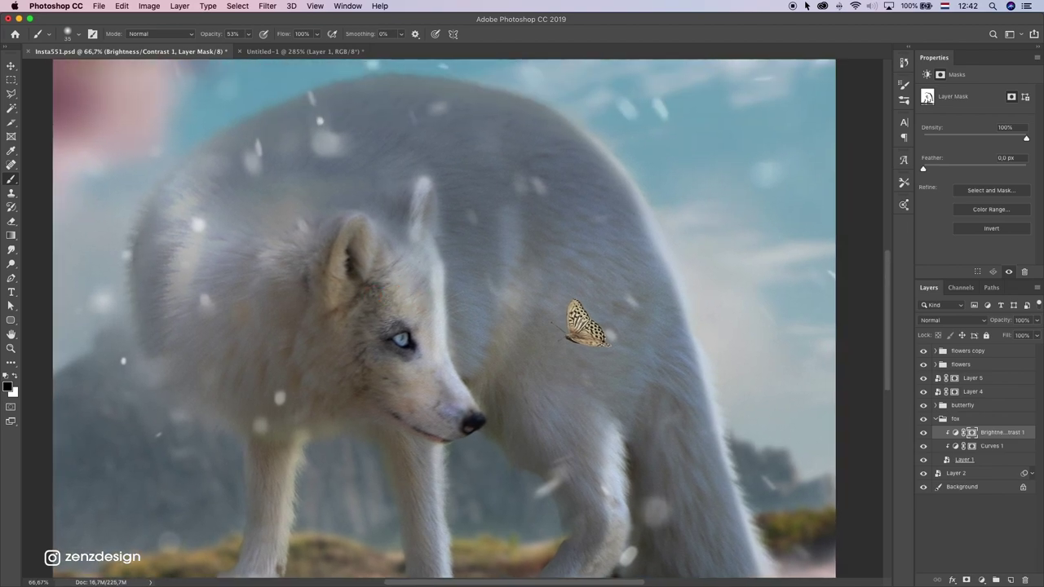
{"action": "left_click", "coordinate": [364, 278]}
{"action": "left_click", "coordinate": [362, 226]}
{"action": "left_click", "coordinate": [416, 249]}
{"action": "mouse_move", "coordinate": [423, 276]}
{"action": "left_mouse_down"}
{"action": "mouse_move", "coordinate": [424, 327]}
{"action": "mouse_move", "coordinate": [404, 341]}
{"action": "mouse_move", "coordinate": [415, 373]}
{"action": "left_mouse_up"}
Step: Paint a highlight down the bridge of the fox's snout towards the nose
{"action": "scroll", "coordinate": [433, 367], "scroll_direction": "down", "scroll_amount": 3}
{"action": "scroll", "coordinate": [432, 367], "scroll_direction": "right", "scroll_amount": 2}
{"action": "left_click", "coordinate": [438, 356]}
{"action": "left_click_drag", "start_coordinate": [429, 319], "coordinate": [448, 369]}
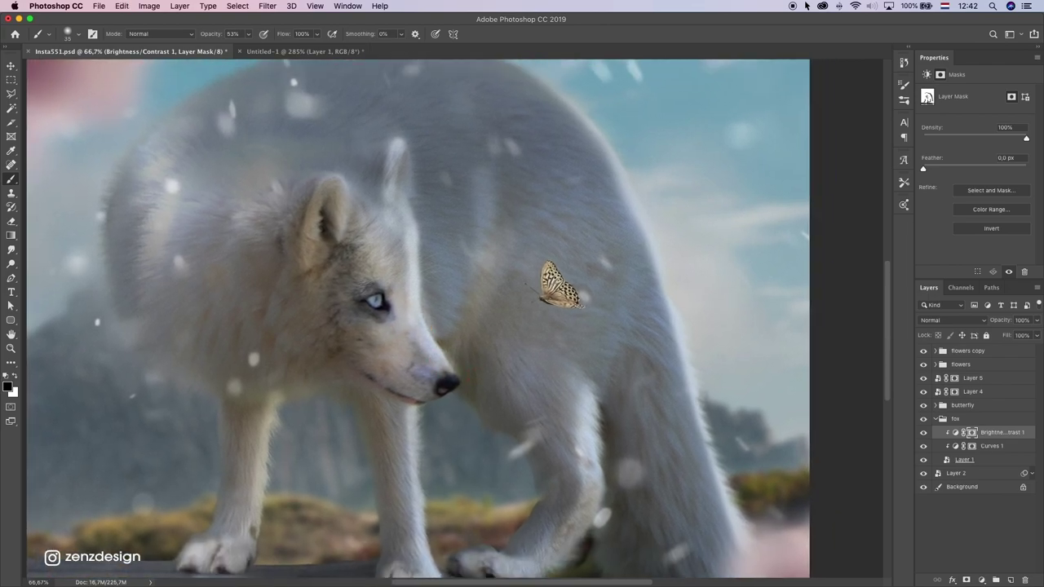
Step: Review the overall lighting of the composite at thumbnail size and again at 33.3%
{"action": "left_click", "coordinate": [11, 335]}
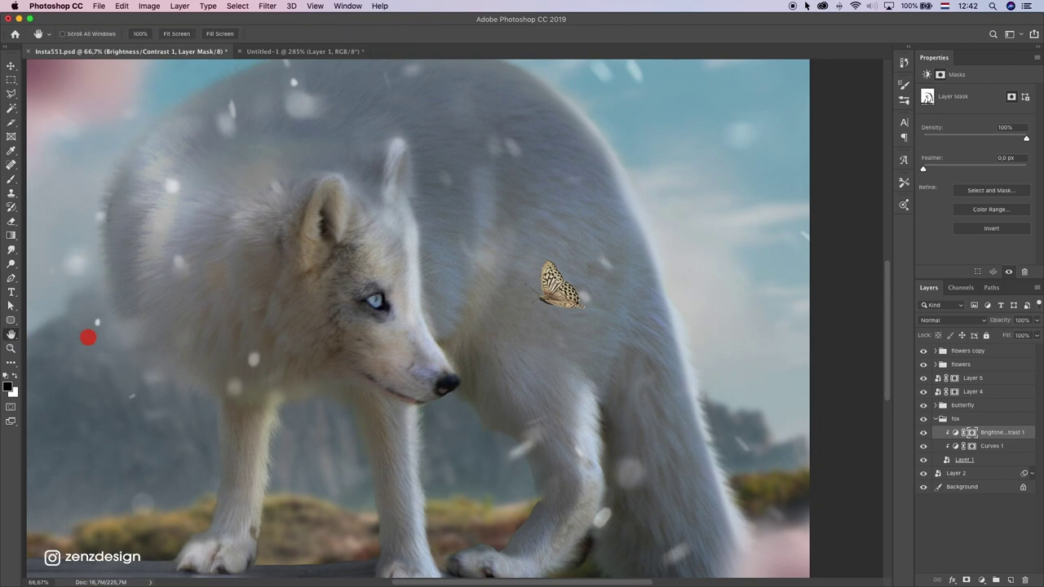
{"action": "scroll", "coordinate": [311, 325], "scroll_direction": "down", "scroll_amount": 5}
{"action": "left_click", "coordinate": [394, 319], "text": "alt"}
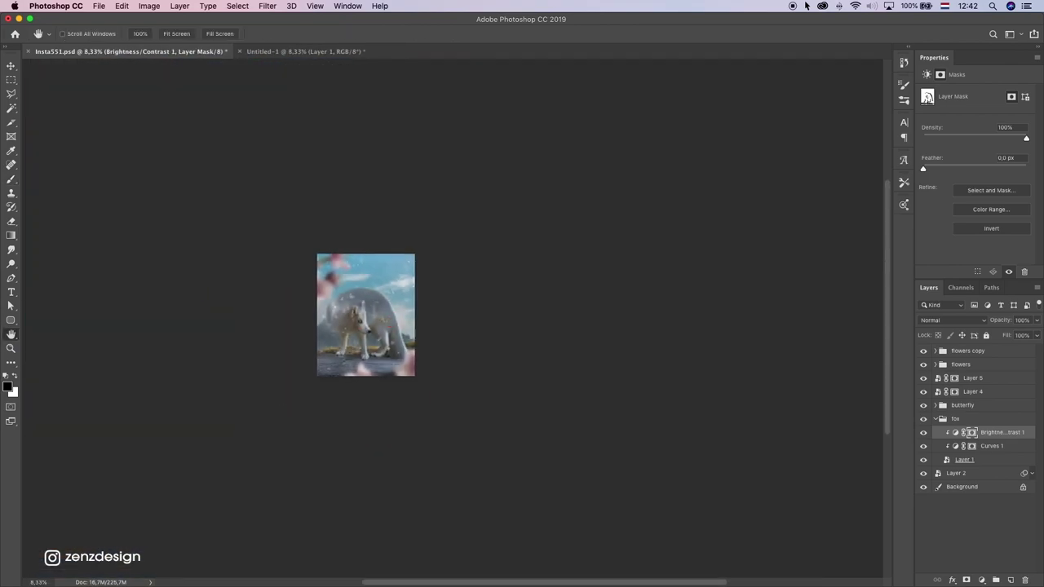
{"action": "left_click_drag", "start_coordinate": [388, 342], "coordinate": [383, 342]}
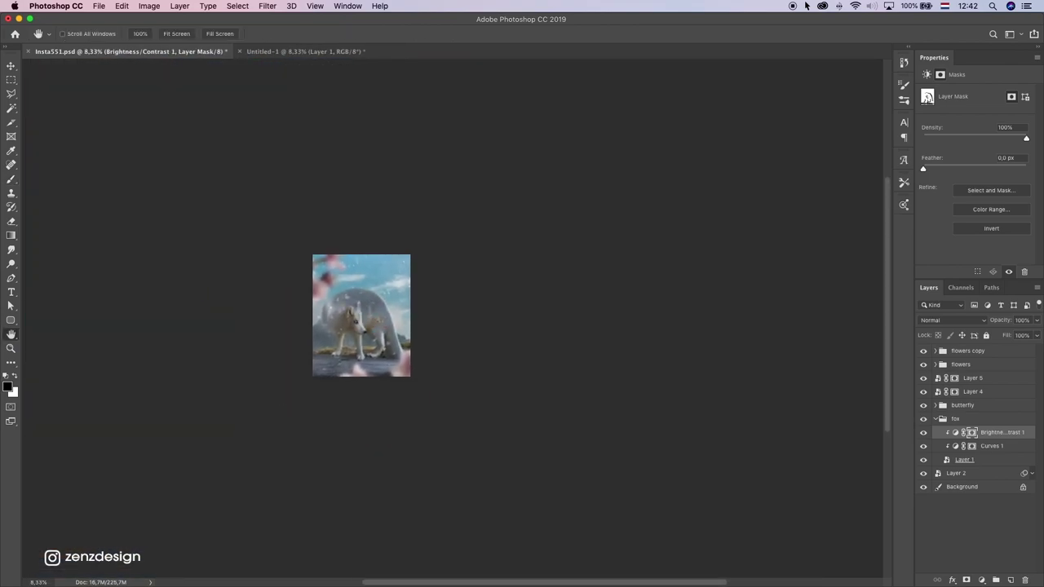
{"action": "left_click", "coordinate": [367, 317], "text": "alt"}
{"action": "left_click", "coordinate": [16, 347]}
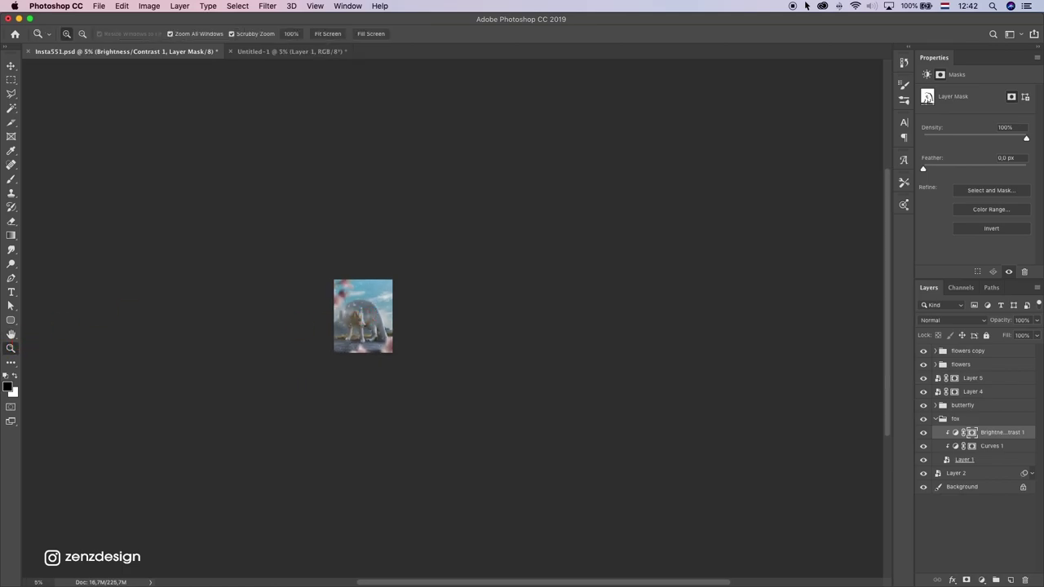
{"action": "left_click", "coordinate": [403, 323]}
{"action": "left_click", "coordinate": [402, 322]}
{"action": "left_click", "coordinate": [403, 322]}
{"action": "left_click", "coordinate": [513, 355]}
{"action": "left_click", "coordinate": [513, 356]}
{"action": "left_click_drag", "start_coordinate": [513, 356], "coordinate": [526, 359]}
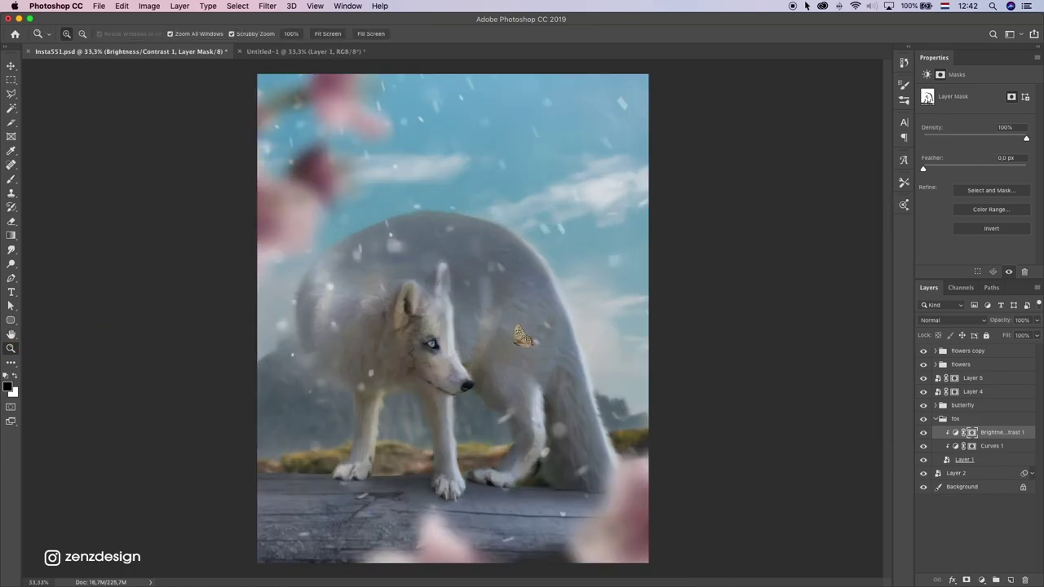
Step: Switch to white with a 90 px brush and tone down the mask on the fox's flank, face and hind leg
{"action": "left_click", "coordinate": [12, 178]}
{"action": "left_click", "coordinate": [15, 376]}
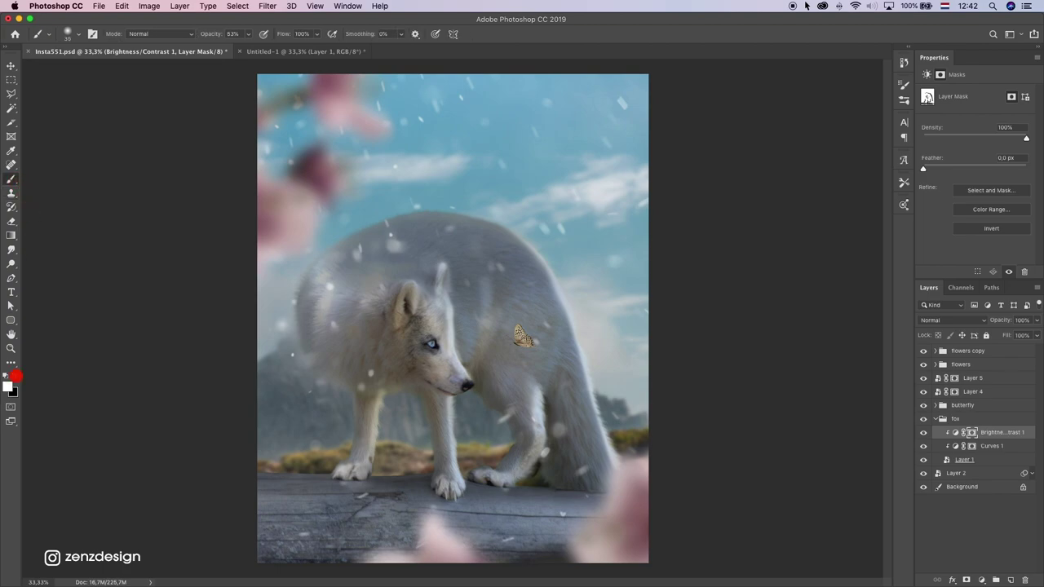
{"action": "left_click", "coordinate": [483, 293]}
{"action": "left_click", "coordinate": [501, 269]}
{"action": "left_click", "coordinate": [443, 355]}
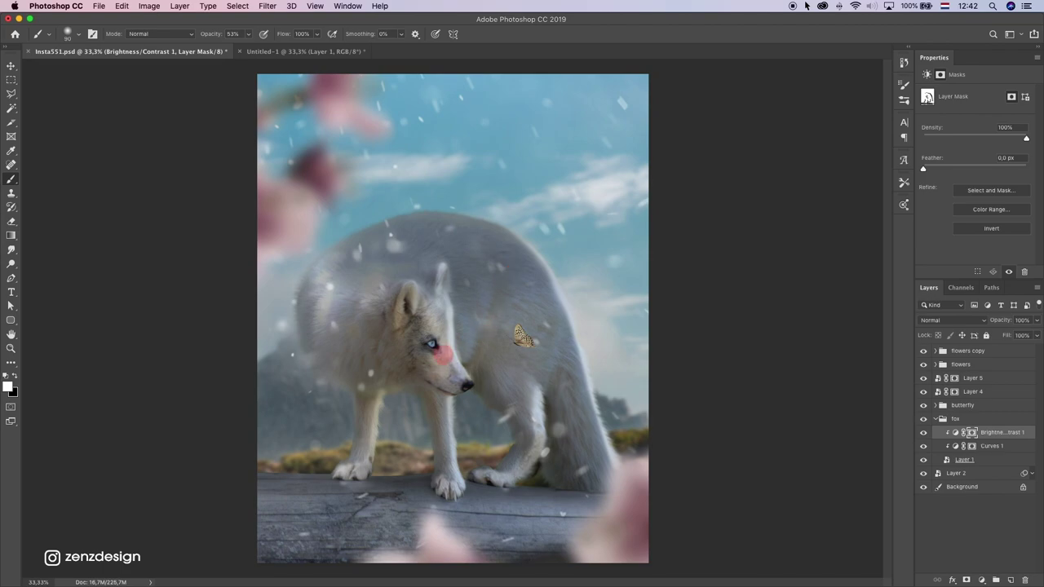
{"action": "left_click", "coordinate": [531, 431]}
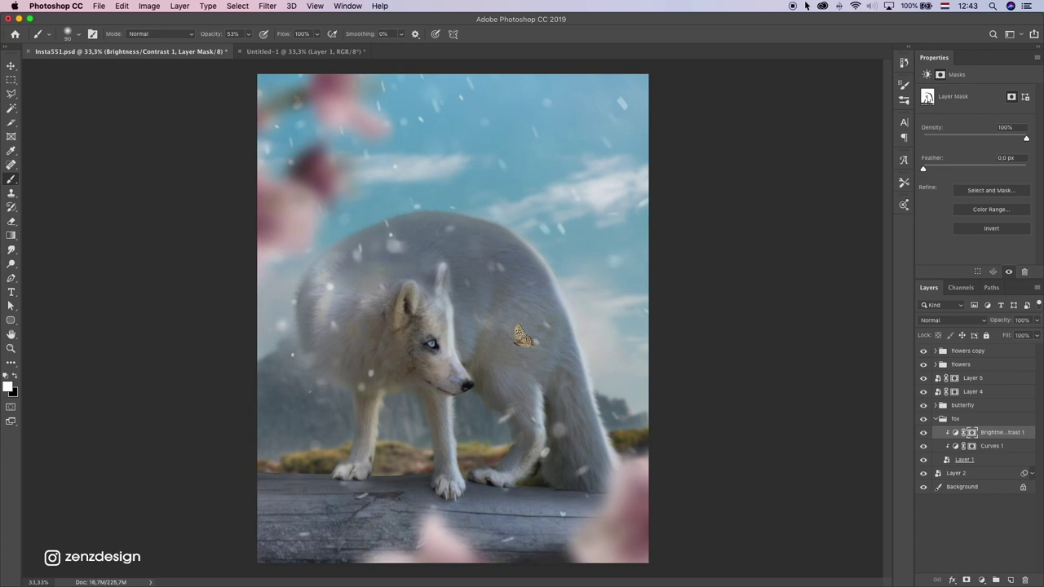
{"action": "left_click", "coordinate": [531, 379]}
{"action": "left_click_drag", "start_coordinate": [532, 440], "coordinate": [519, 473]}
{"action": "key", "text": "super+z"}
{"action": "key", "text": "super+z"}
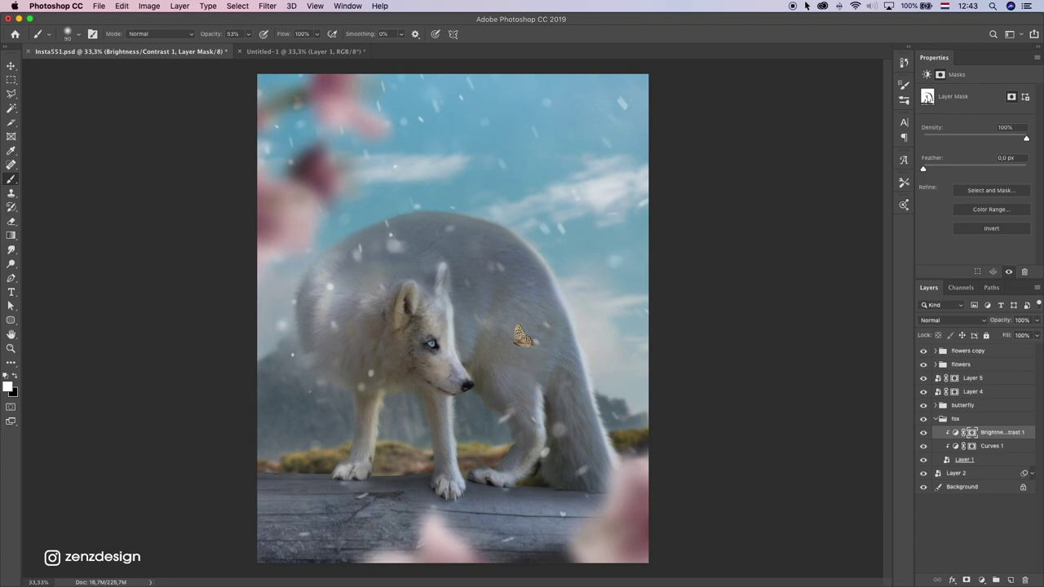
Step: Tone down the near front leg, both front paws and the near hind paw by painting white on the brightness mask
{"action": "left_click", "coordinate": [478, 449]}
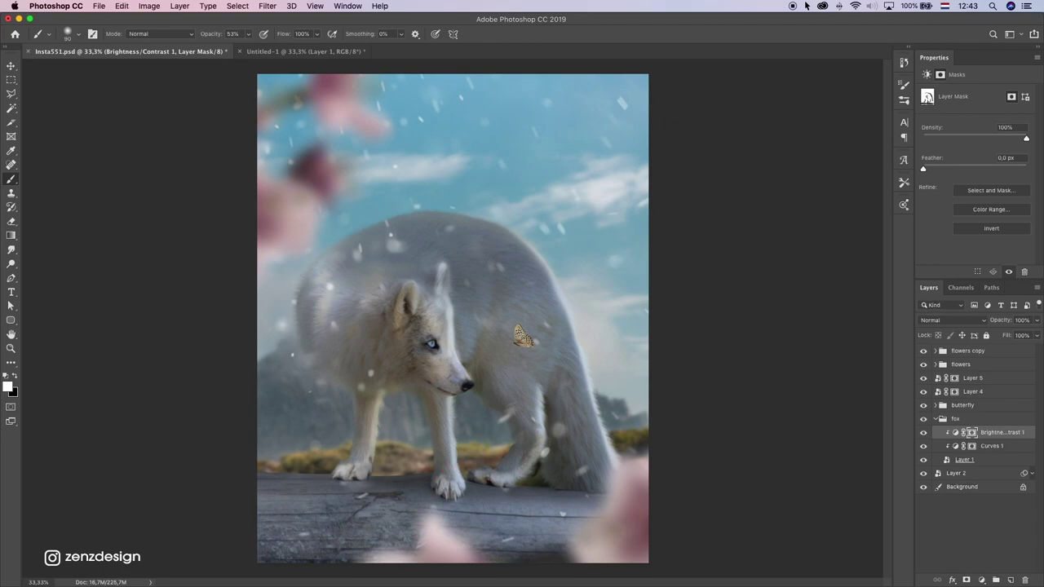
{"action": "left_click", "coordinate": [443, 482]}
{"action": "left_click", "coordinate": [436, 383]}
{"action": "left_click", "coordinate": [450, 462]}
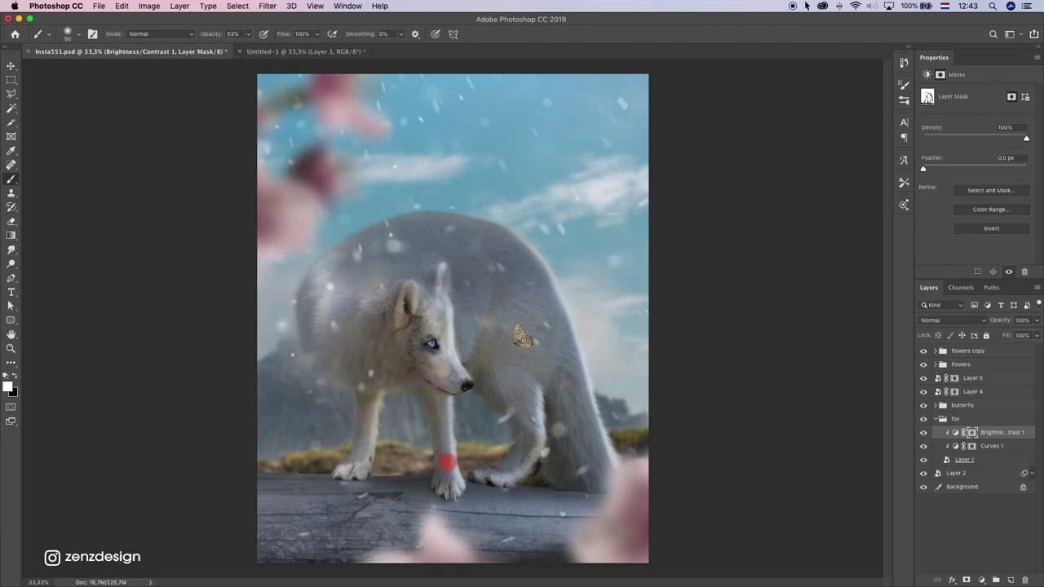
{"action": "left_click", "coordinate": [445, 453]}
{"action": "left_click", "coordinate": [450, 397]}
{"action": "left_click", "coordinate": [417, 441]}
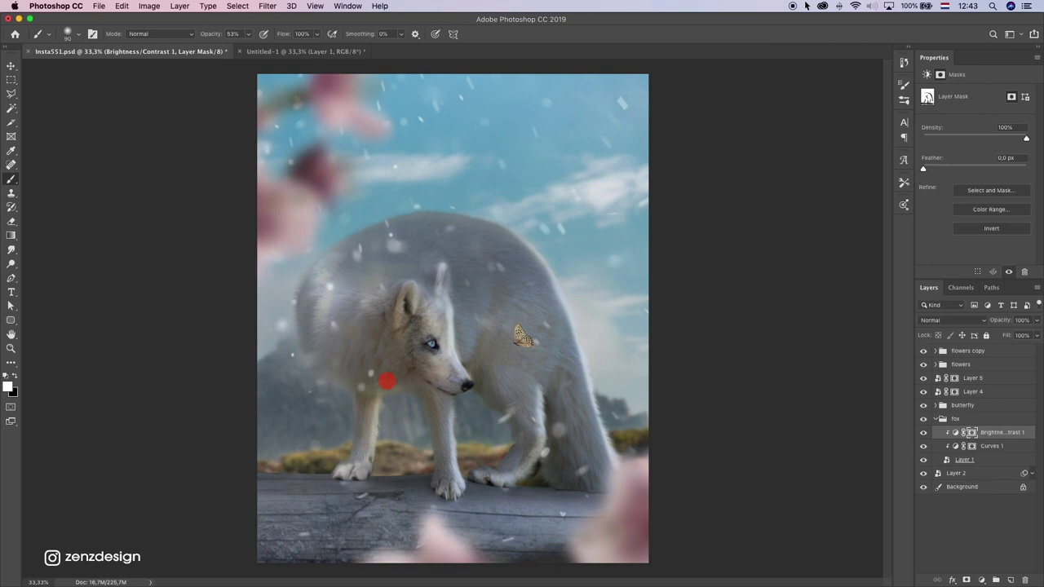
{"action": "left_click_drag", "start_coordinate": [341, 454], "coordinate": [352, 467]}
{"action": "left_click", "coordinate": [369, 454]}
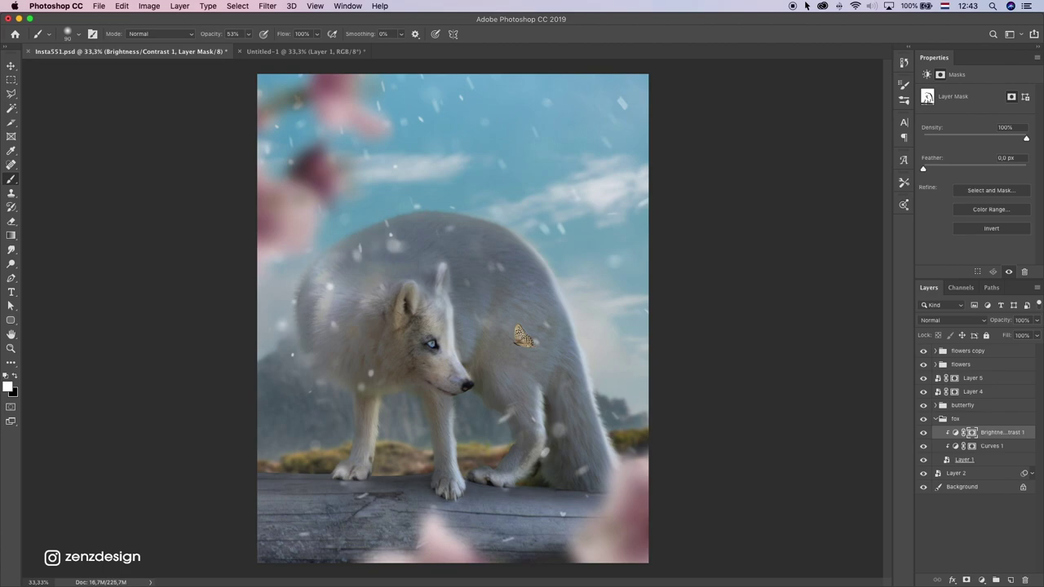
Step: Switch to black and paint along the log beneath the fox's paws and tail
{"action": "key", "text": "x"}
{"action": "left_click", "coordinate": [371, 453]}
{"action": "key", "text": "super+z"}
{"action": "left_click", "coordinate": [600, 528]}
{"action": "left_click_drag", "start_coordinate": [340, 494], "coordinate": [643, 512]}
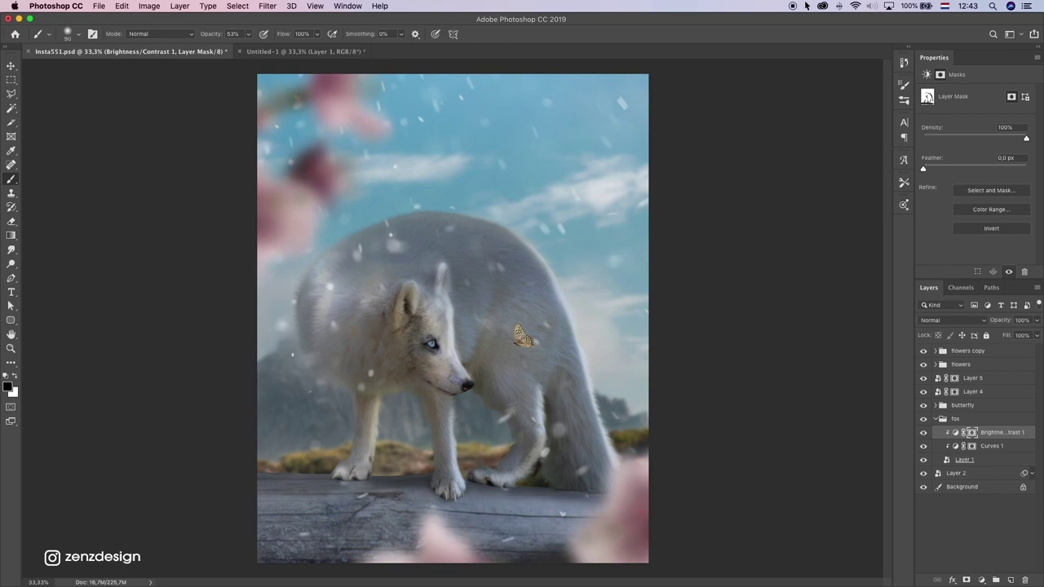
{"action": "key", "text": "super+z"}
{"action": "left_click_drag", "start_coordinate": [526, 504], "coordinate": [604, 520]}
{"action": "left_click_drag", "start_coordinate": [466, 496], "coordinate": [657, 510]}
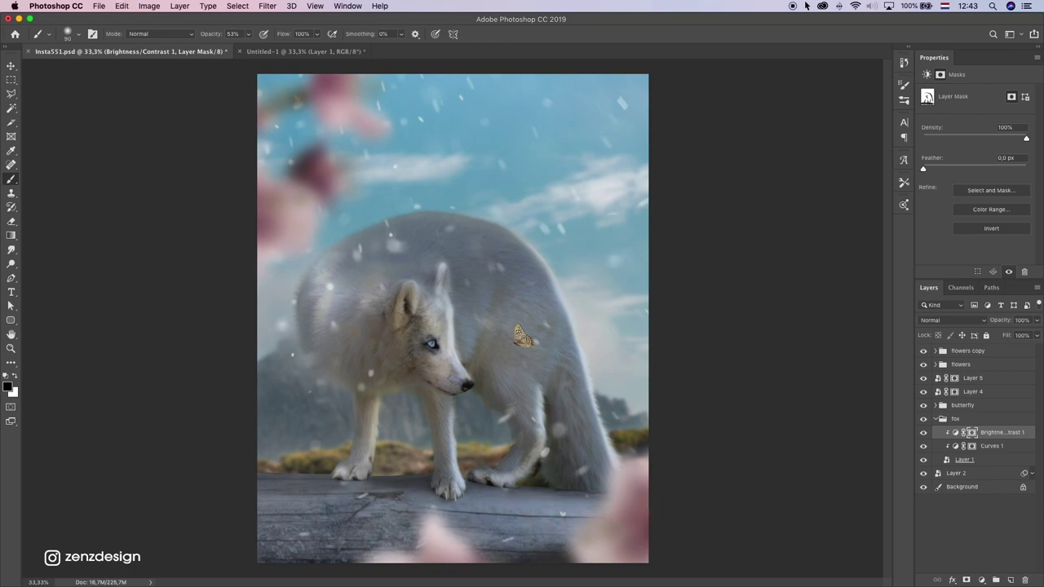
{"action": "key", "text": "super+z"}
{"action": "left_click", "coordinate": [558, 512]}
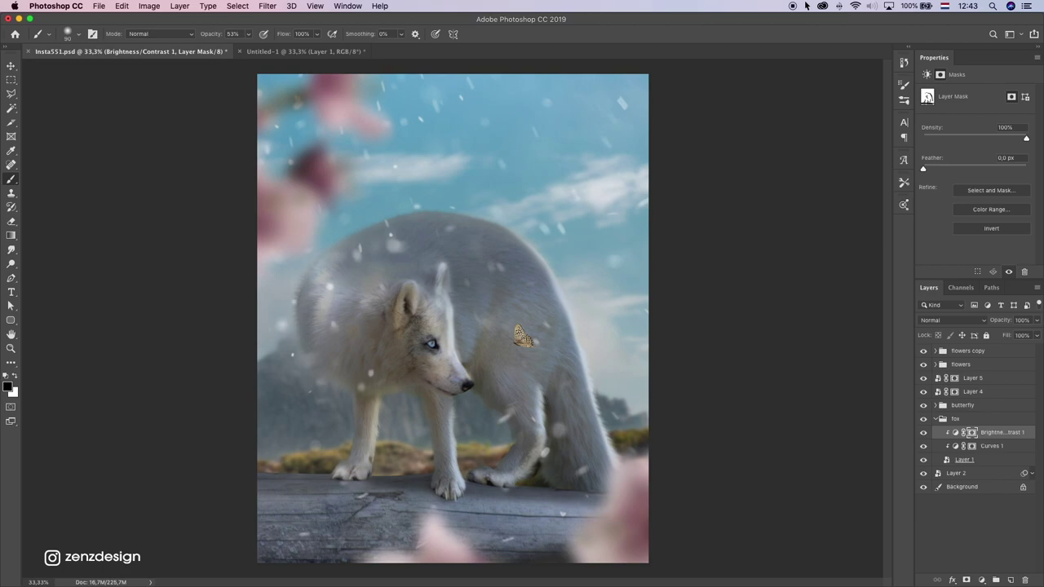
{"action": "left_click_drag", "start_coordinate": [521, 501], "coordinate": [602, 506]}
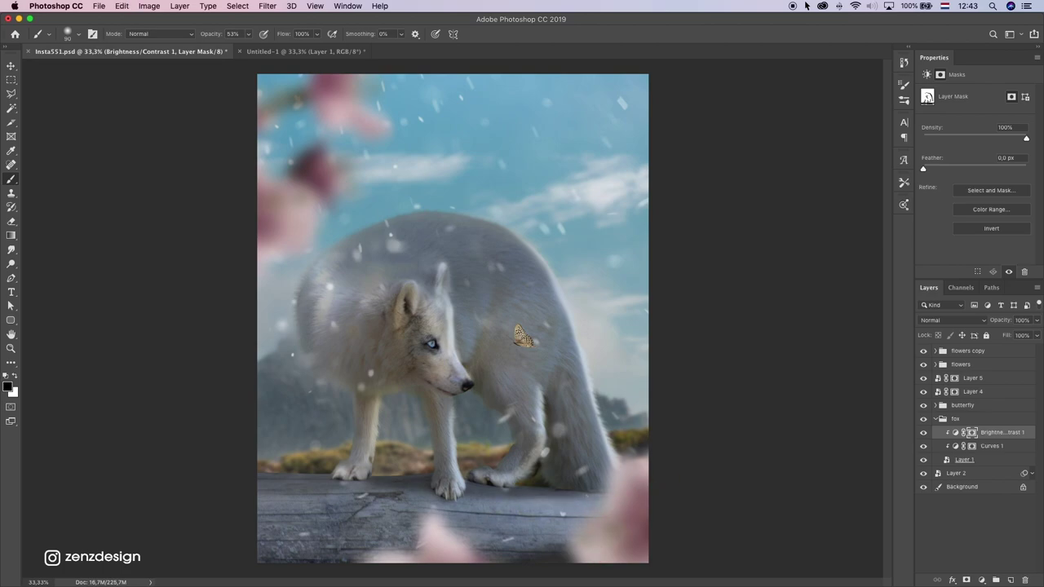
Step: Extend the strokes on the log around the front paws and touch up the fox's muzzle in black
{"action": "key", "text": "x"}
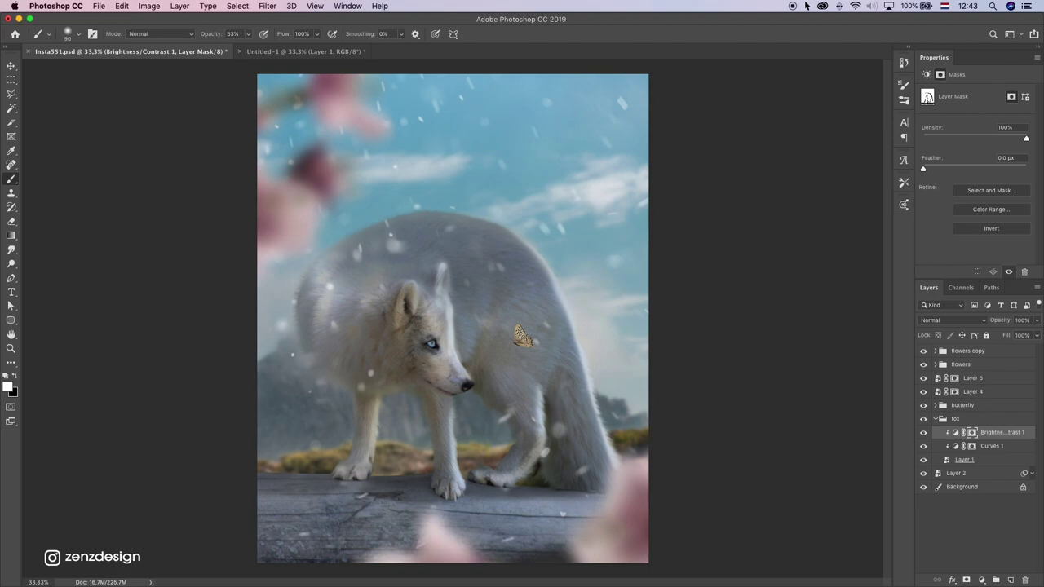
{"action": "left_click_drag", "start_coordinate": [397, 499], "coordinate": [378, 490]}
{"action": "left_click_drag", "start_coordinate": [429, 519], "coordinate": [393, 491]}
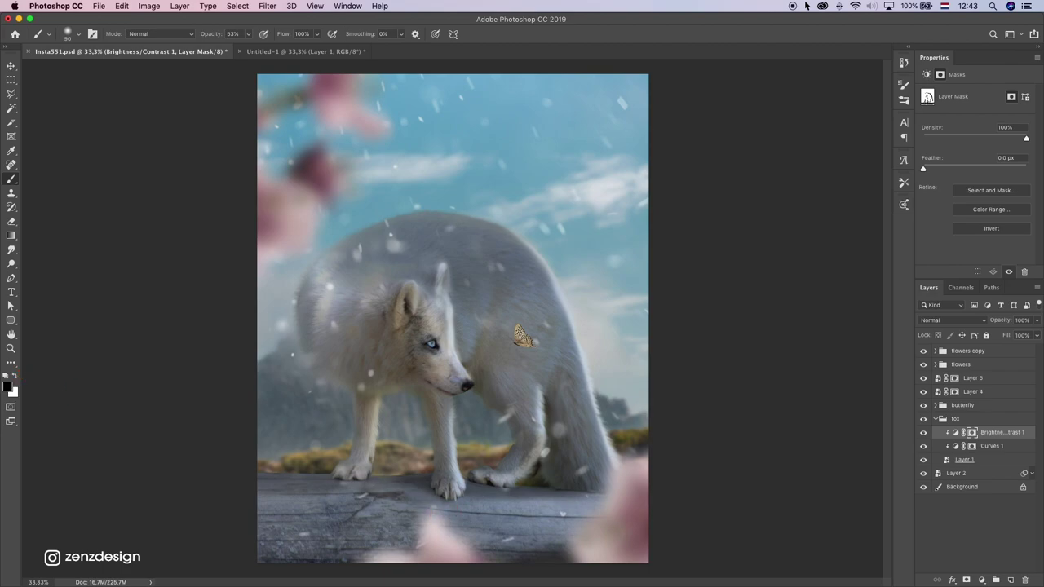
{"action": "left_click_drag", "start_coordinate": [470, 524], "coordinate": [439, 502]}
{"action": "key", "text": "x"}
{"action": "key", "text": "x"}
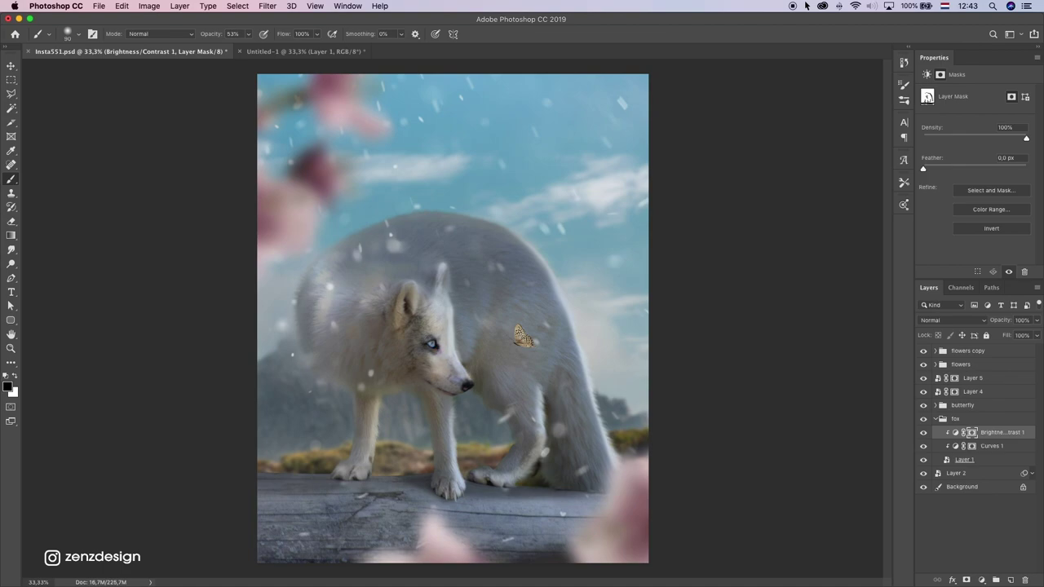
{"action": "left_click", "coordinate": [454, 390]}
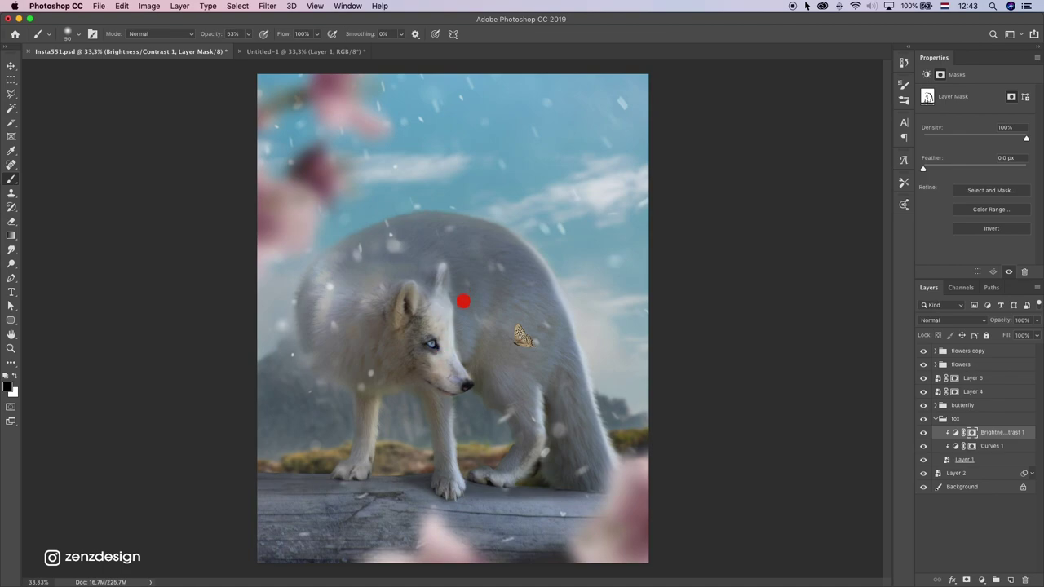
Step: Review the composite at thumbnail size and inspect the fox at 50%
{"action": "key", "text": "z"}
{"action": "left_click", "coordinate": [427, 357], "text": "alt"}
{"action": "left_click", "coordinate": [426, 356], "text": "alt"}
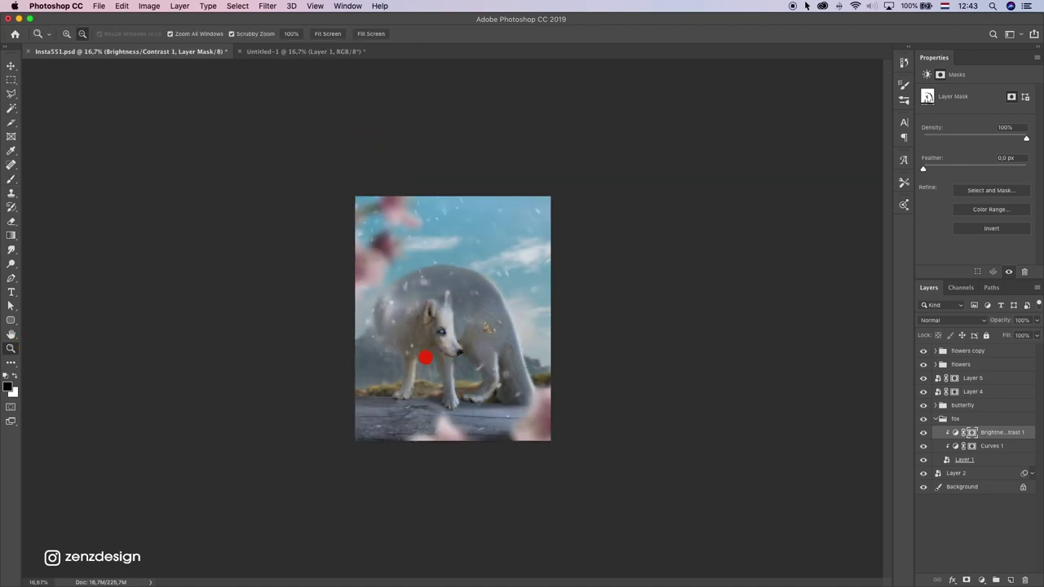
{"action": "left_click", "coordinate": [427, 356], "text": "alt"}
{"action": "left_click", "coordinate": [499, 342]}
{"action": "left_click", "coordinate": [499, 342]}
{"action": "left_click", "coordinate": [499, 343]}
{"action": "left_click", "coordinate": [416, 364]}
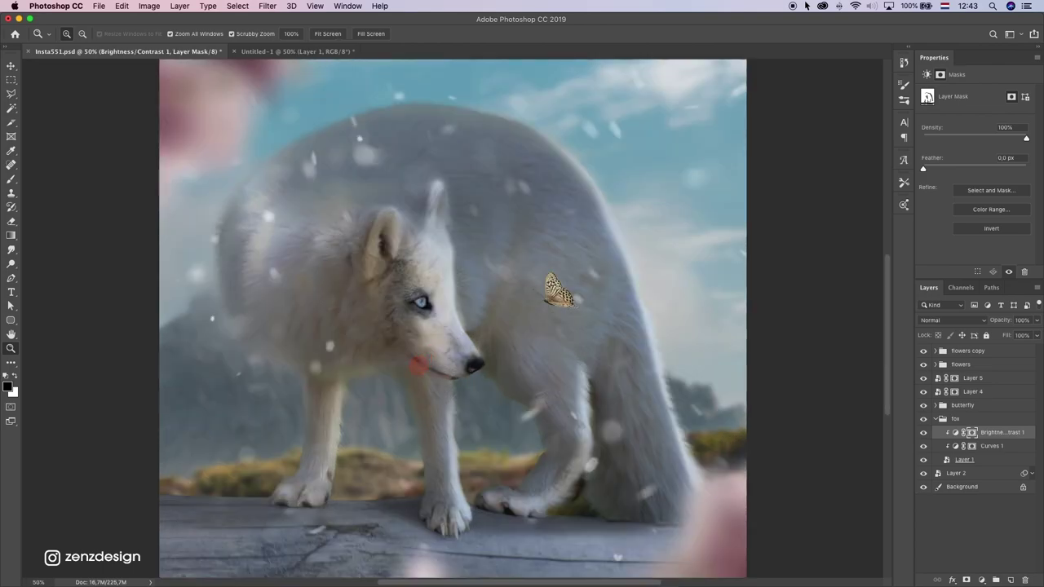
Step: Tone down the fox's forehead, cheek and snout by painting white on the brightness mask
{"action": "key", "text": "b"}
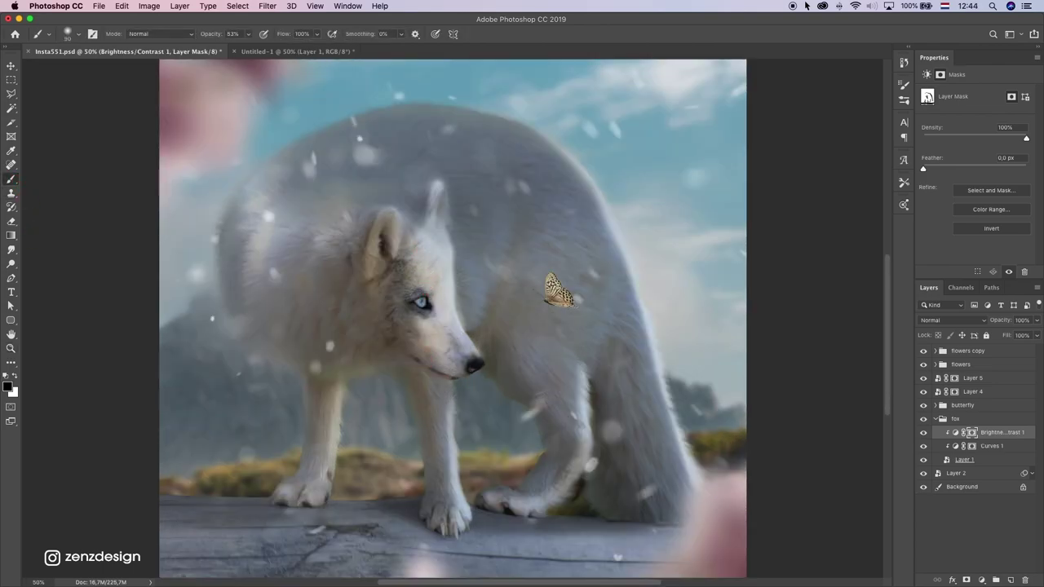
{"action": "left_click", "coordinate": [7, 387]}
{"action": "key", "text": "Escape"}
{"action": "mouse_move", "coordinate": [416, 239]}
{"action": "left_mouse_down"}
{"action": "mouse_move", "coordinate": [416, 305]}
{"action": "mouse_move", "coordinate": [438, 335]}
{"action": "mouse_move", "coordinate": [442, 314]}
{"action": "left_mouse_up"}
{"action": "mouse_move", "coordinate": [446, 250]}
{"action": "left_mouse_down"}
{"action": "mouse_move", "coordinate": [451, 336]}
{"action": "mouse_move", "coordinate": [420, 305]}
{"action": "mouse_move", "coordinate": [421, 328]}
{"action": "mouse_move", "coordinate": [410, 319]}
{"action": "mouse_move", "coordinate": [448, 366]}
{"action": "left_mouse_up"}
{"action": "key", "text": "super+z"}
{"action": "left_click_drag", "start_coordinate": [436, 242], "coordinate": [439, 293]}
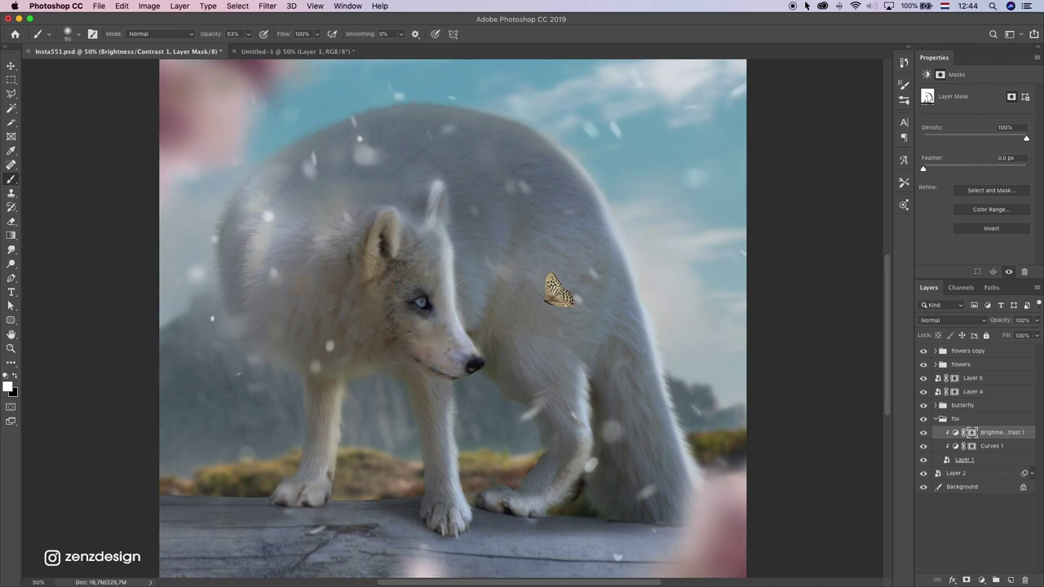
{"action": "left_click", "coordinate": [423, 330]}
{"action": "left_click", "coordinate": [473, 330]}
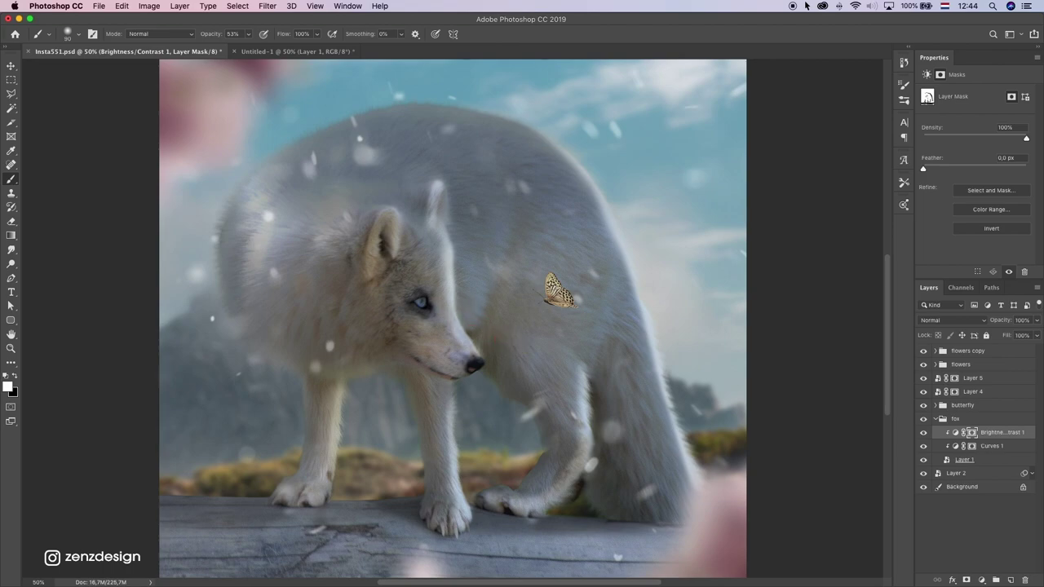
{"action": "left_click", "coordinate": [514, 286]}
{"action": "left_click_drag", "start_coordinate": [449, 239], "coordinate": [468, 329]}
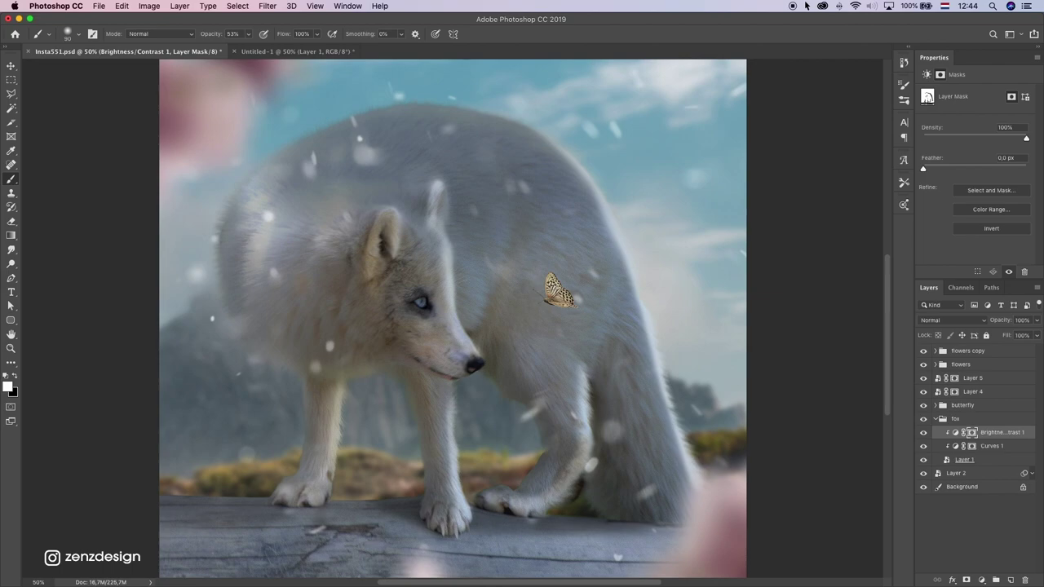
Step: Check the toned-down face at thumbnail size, at 33.3% and again at 50%
{"action": "left_click", "coordinate": [10, 349]}
{"action": "left_click", "coordinate": [410, 313], "text": "alt"}
{"action": "left_click", "coordinate": [415, 327], "text": "alt"}
{"action": "left_click", "coordinate": [415, 327], "text": "alt"}
{"action": "left_click", "coordinate": [479, 300], "text": "alt"}
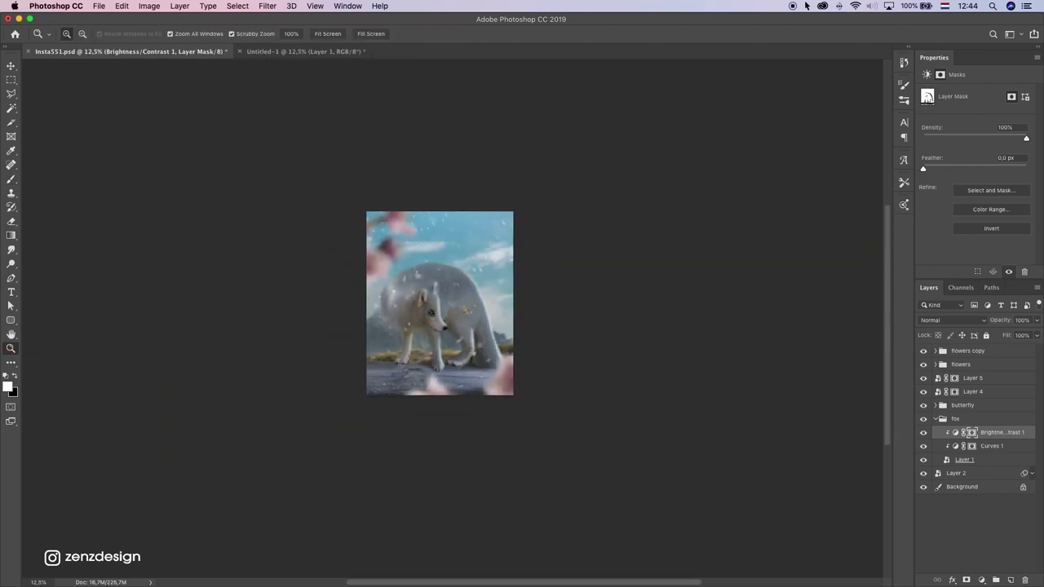
{"action": "key", "text": "ctrl+plus"}
{"action": "key", "text": "ctrl+plus"}
{"action": "key", "text": "ctrl+plus"}
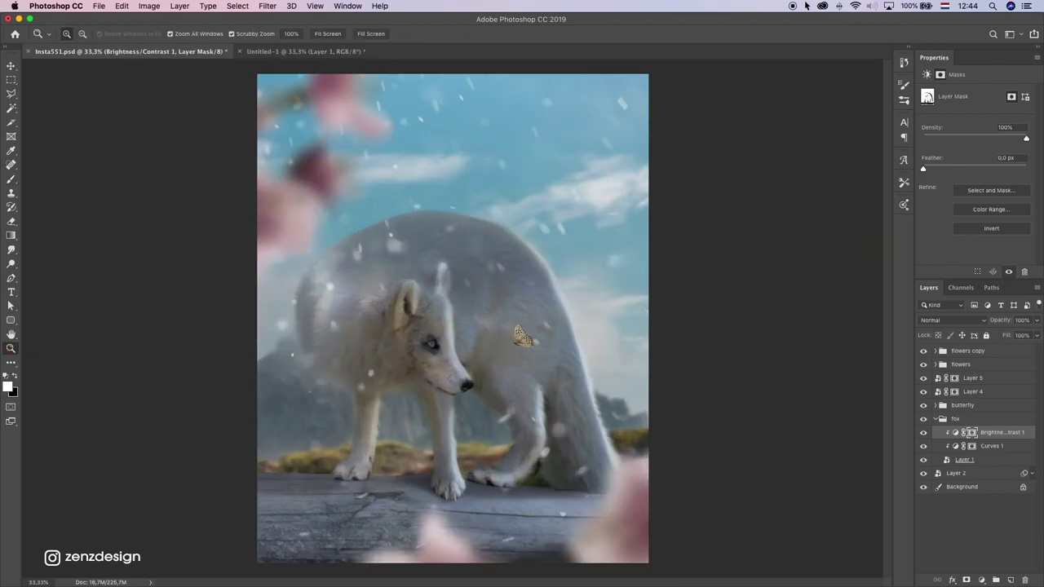
{"action": "key", "text": "ctrl+plus"}
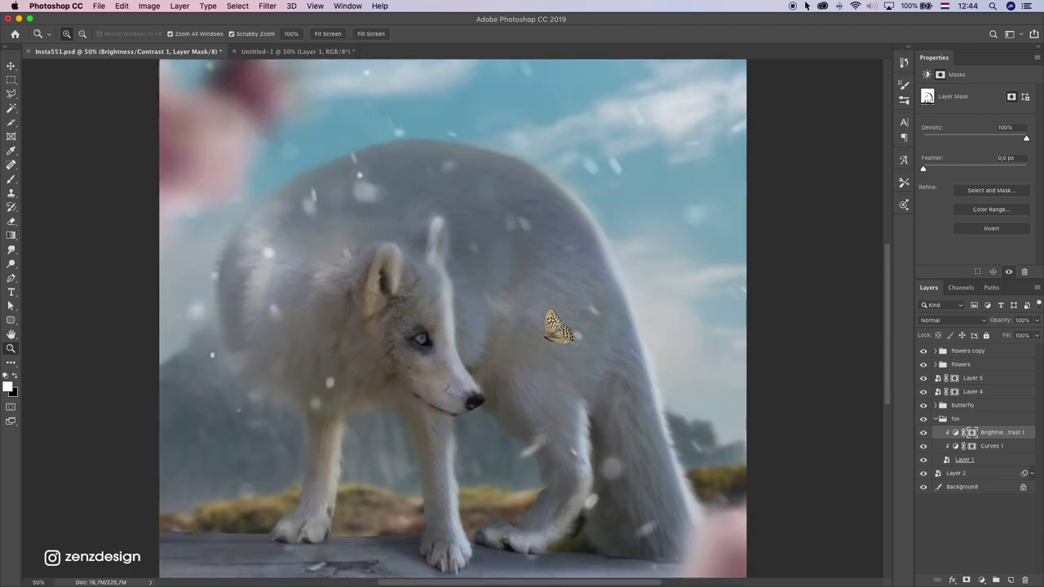
Step: Undo the last face stroke and paint white on the mask beside the fox's far ear
{"action": "key", "text": "b"}
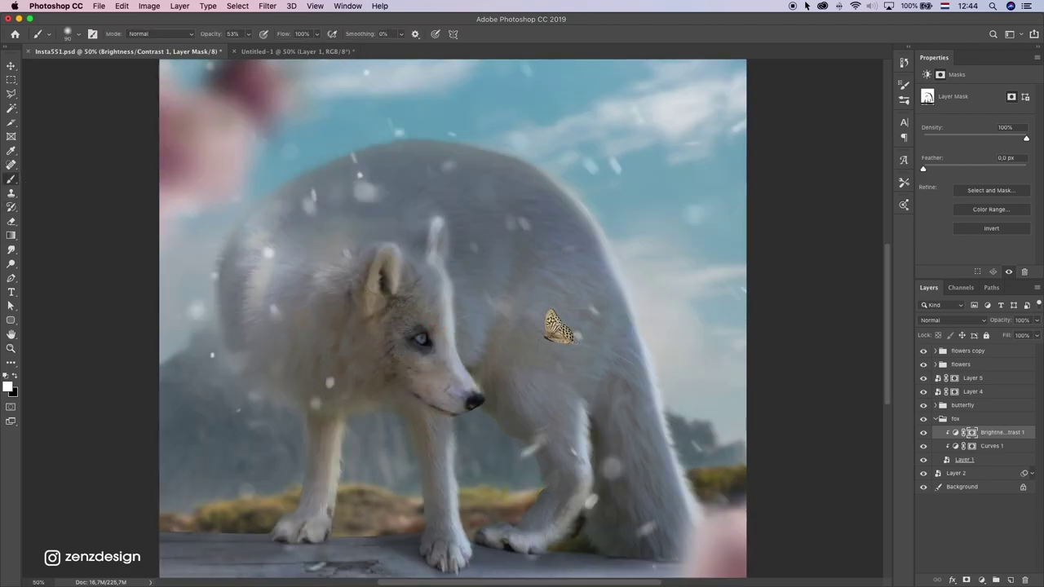
{"action": "key", "text": "super+z"}
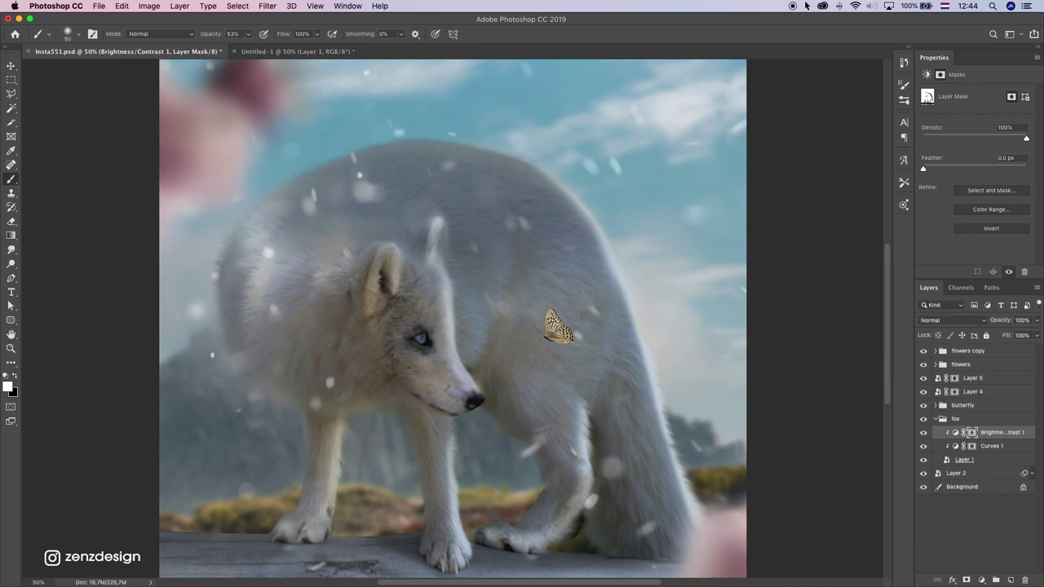
{"action": "left_click_drag", "start_coordinate": [460, 265], "coordinate": [466, 171]}
{"action": "key", "text": "z"}
{"action": "left_click", "coordinate": [488, 313], "text": "alt"}
{"action": "left_click", "coordinate": [488, 313], "text": "alt"}
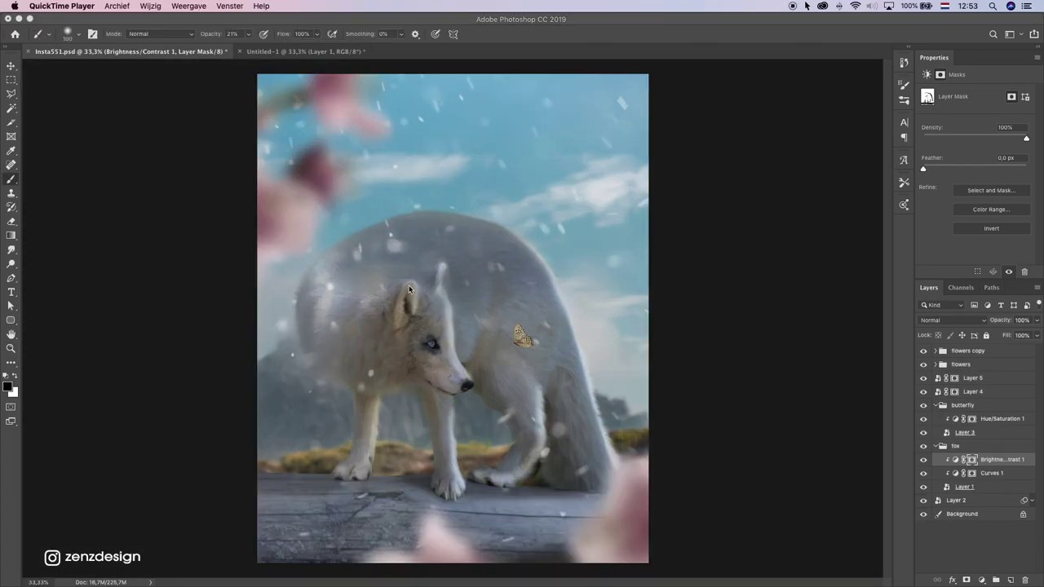
Step: Brighten the fox's tail and the outer edge of its back with a black 100 px brush at 21% opacity
{"action": "left_click", "coordinate": [489, 33]}
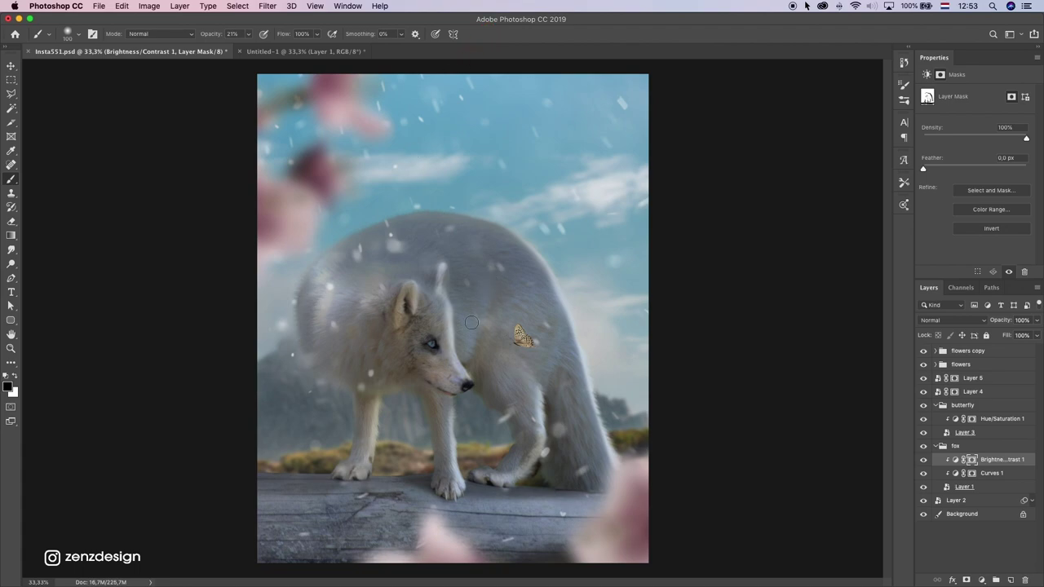
{"action": "mouse_move", "coordinate": [446, 330]}
{"action": "left_mouse_down"}
{"action": "mouse_move", "coordinate": [484, 375]}
{"action": "mouse_move", "coordinate": [503, 357]}
{"action": "mouse_move", "coordinate": [553, 458]}
{"action": "left_mouse_up"}
{"action": "key", "text": "super+z"}
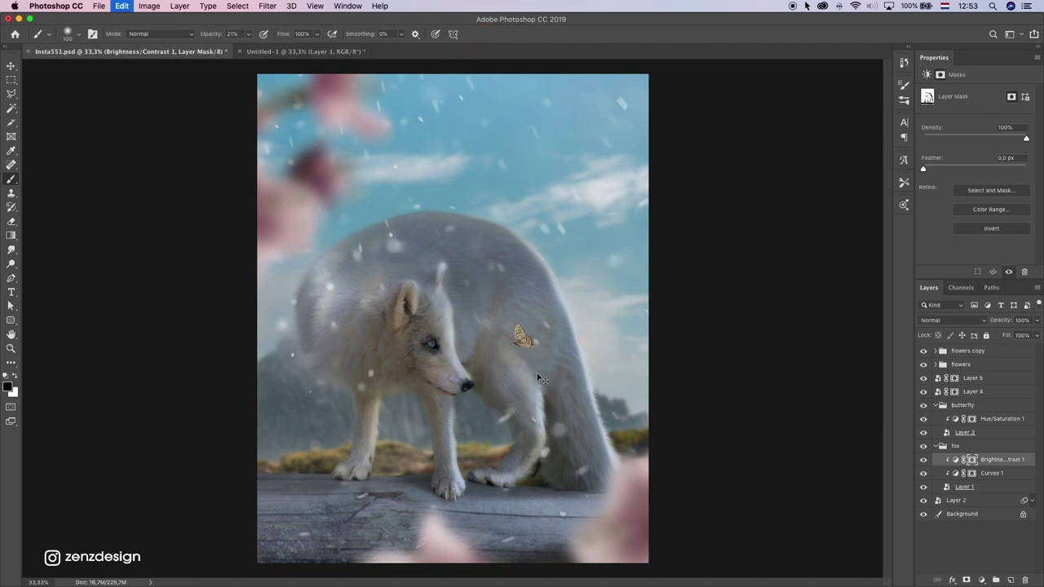
{"action": "left_click_drag", "start_coordinate": [580, 364], "coordinate": [613, 490]}
{"action": "left_click_drag", "start_coordinate": [539, 263], "coordinate": [592, 391]}
{"action": "key", "text": "super+z"}
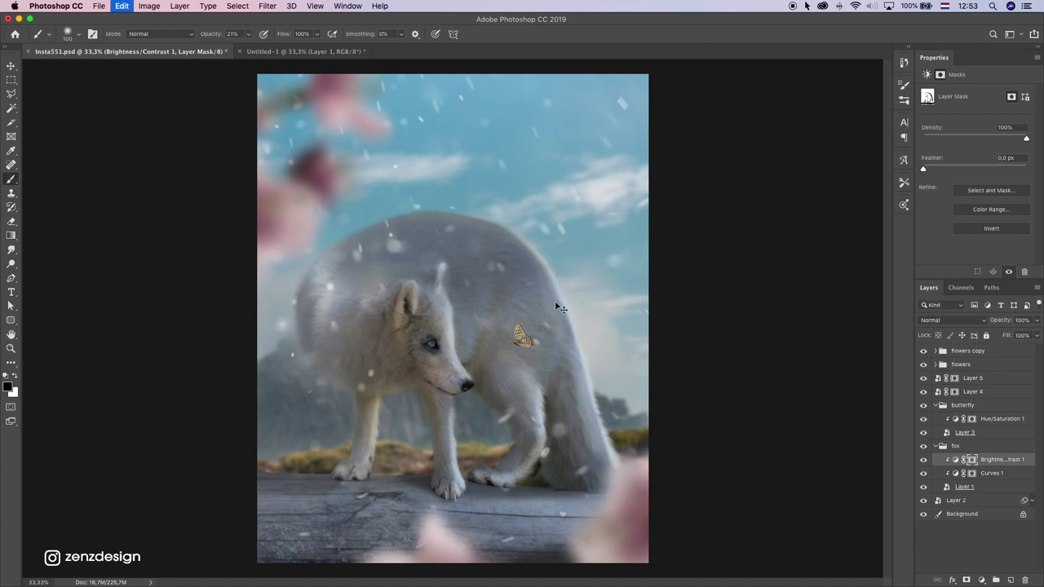
{"action": "mouse_move", "coordinate": [551, 291]}
{"action": "left_mouse_down"}
{"action": "mouse_move", "coordinate": [576, 367]}
{"action": "mouse_move", "coordinate": [549, 282]}
{"action": "left_mouse_up"}
{"action": "key", "text": "super+z"}
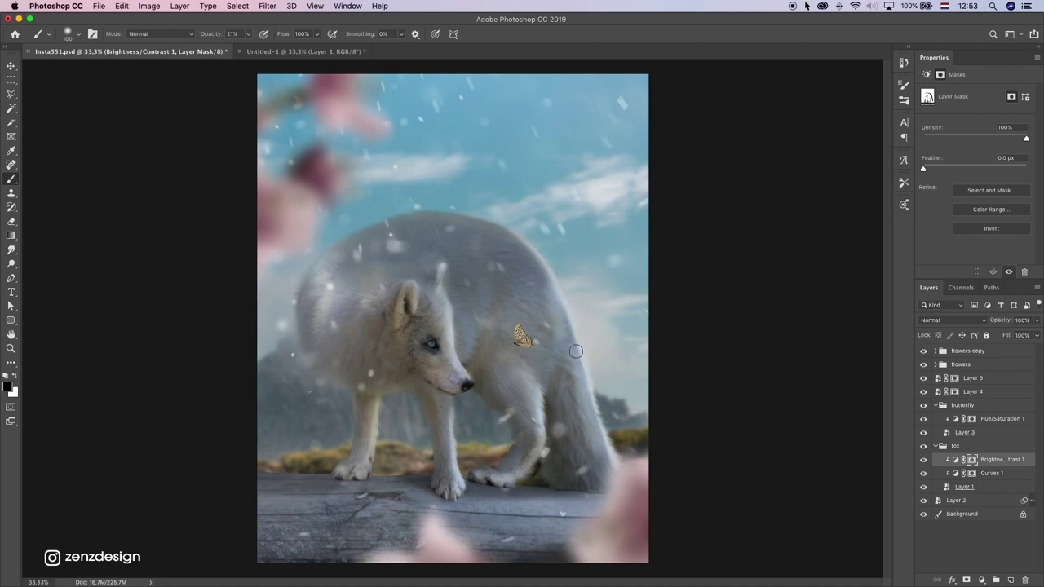
{"action": "mouse_move", "coordinate": [561, 368]}
{"action": "left_mouse_down"}
{"action": "mouse_move", "coordinate": [576, 310]}
{"action": "mouse_move", "coordinate": [558, 369]}
{"action": "mouse_move", "coordinate": [527, 296]}
{"action": "mouse_move", "coordinate": [496, 289]}
{"action": "mouse_move", "coordinate": [559, 270]}
{"action": "mouse_move", "coordinate": [569, 301]}
{"action": "mouse_move", "coordinate": [525, 252]}
{"action": "mouse_move", "coordinate": [567, 289]}
{"action": "left_mouse_up"}
{"action": "left_click_drag", "start_coordinate": [459, 191], "coordinate": [621, 363]}
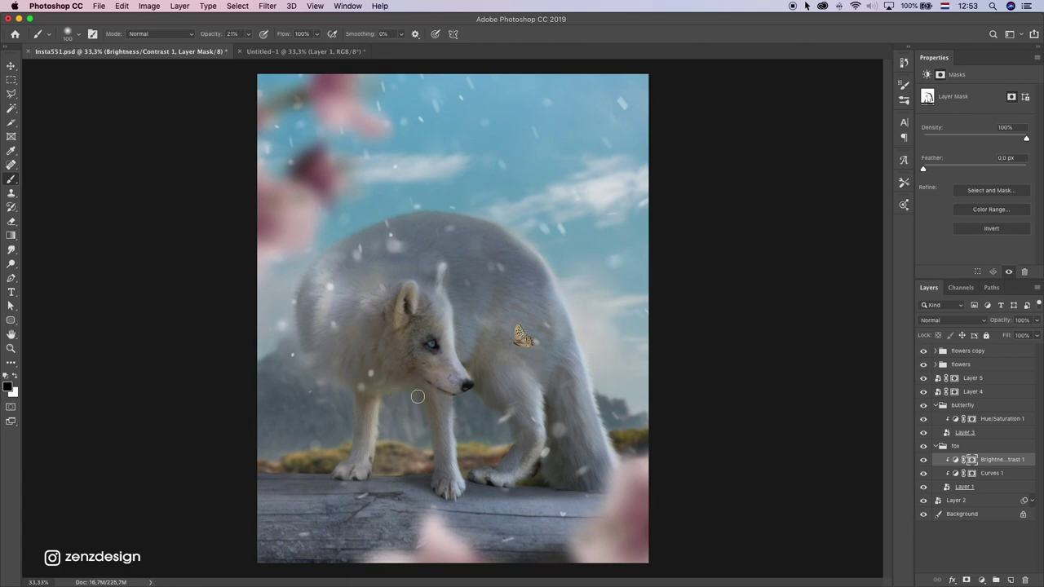
Step: Brighten the near front paw, the nose, the forehead and the cheek below the near ear
{"action": "mouse_move", "coordinate": [453, 479]}
{"action": "left_mouse_down"}
{"action": "mouse_move", "coordinate": [457, 492]}
{"action": "mouse_move", "coordinate": [482, 495]}
{"action": "left_mouse_up"}
{"action": "left_click_drag", "start_coordinate": [467, 362], "coordinate": [477, 388]}
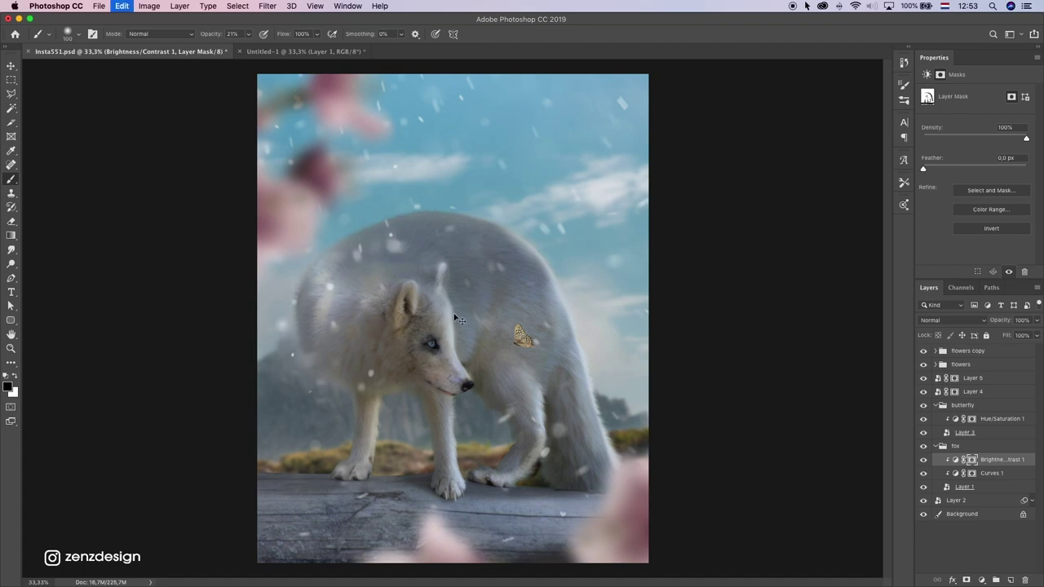
{"action": "left_click", "coordinate": [439, 325]}
{"action": "left_click_drag", "start_coordinate": [412, 281], "coordinate": [392, 358]}
{"action": "mouse_move", "coordinate": [372, 282]}
{"action": "left_mouse_down"}
{"action": "mouse_move", "coordinate": [355, 268]}
{"action": "mouse_move", "coordinate": [357, 239]}
{"action": "left_mouse_up"}
{"action": "key", "text": "super+z"}
{"action": "mouse_move", "coordinate": [509, 354]}
{"action": "left_mouse_down"}
{"action": "mouse_move", "coordinate": [549, 433]}
{"action": "mouse_move", "coordinate": [483, 333]}
{"action": "mouse_move", "coordinate": [545, 410]}
{"action": "left_mouse_up"}
{"action": "key", "text": "super+z"}
{"action": "key", "text": "super+z"}
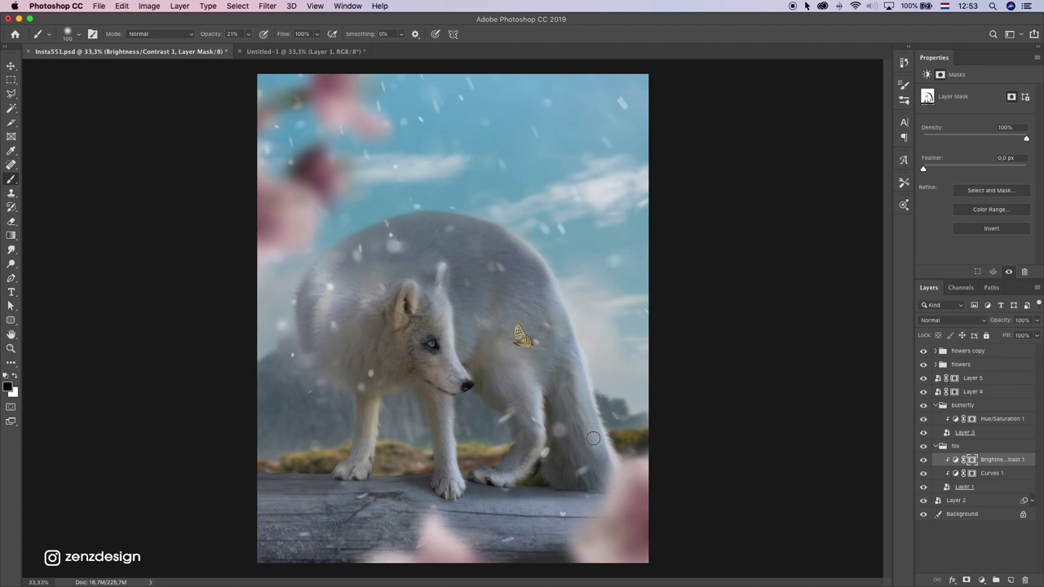
Step: Brighten the lower end of the fox's tail and its far ear
{"action": "left_click_drag", "start_coordinate": [599, 470], "coordinate": [620, 479]}
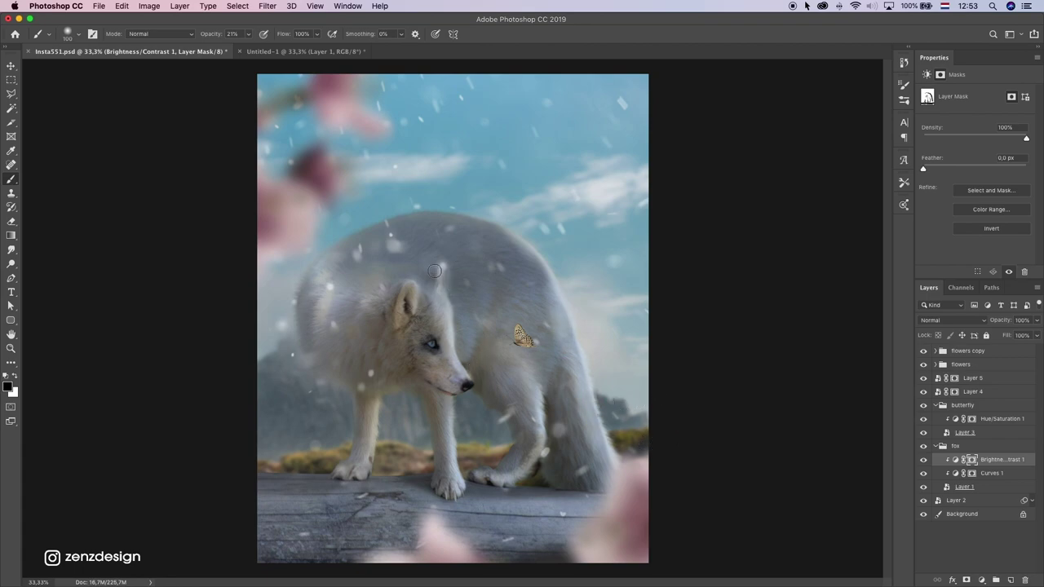
{"action": "left_click", "coordinate": [437, 270]}
{"action": "left_click", "coordinate": [449, 283]}
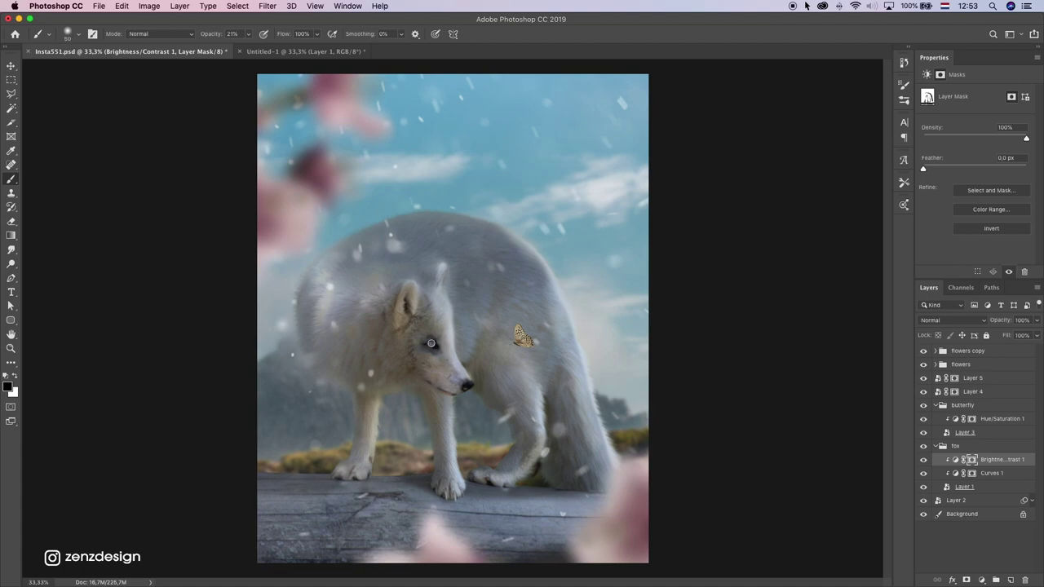
Step: Dab the near front leg, enlarge the brush to 250 px and undo the last dab
{"action": "left_click", "coordinate": [442, 412]}
{"action": "key", "text": "bracketright"}
{"action": "key", "text": "bracketright"}
{"action": "key", "text": "bracketright"}
{"action": "key", "text": "super+z"}
Step: Dab across the log below the fox and compare the fox with its Brightness/Contrast adjustment hidden and shown
{"action": "left_click", "coordinate": [469, 536]}
{"action": "left_click", "coordinate": [653, 526]}
{"action": "left_click", "coordinate": [496, 548]}
{"action": "left_click", "coordinate": [923, 460]}
{"action": "left_click", "coordinate": [923, 460]}
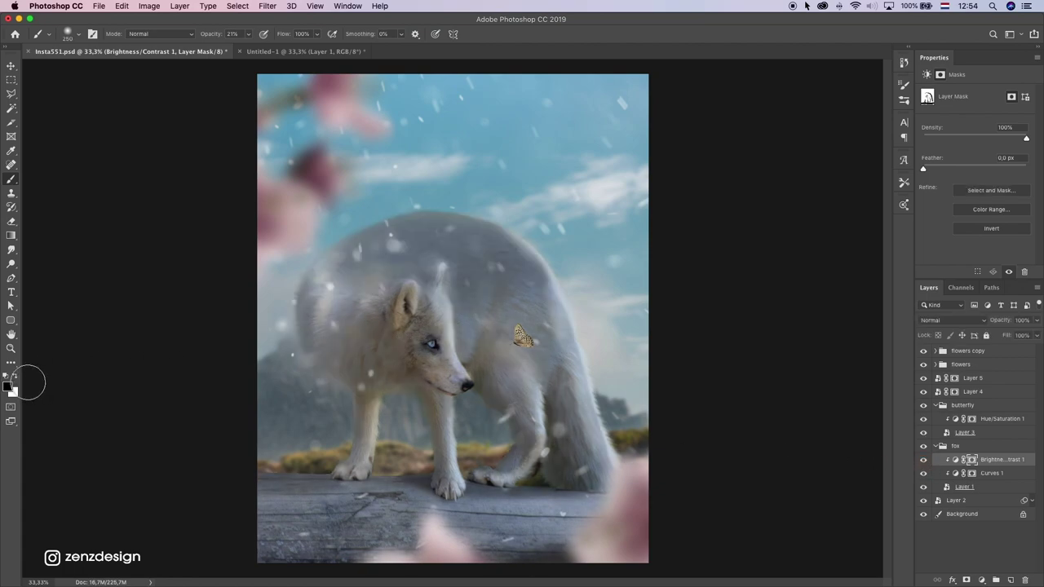
Step: Make white the painting colour, raise the brush opacity to about 96%, dab the log's lower edge and undo the last stroke
{"action": "left_click", "coordinate": [16, 376]}
{"action": "left_click", "coordinate": [422, 534]}
{"action": "left_click", "coordinate": [248, 34]}
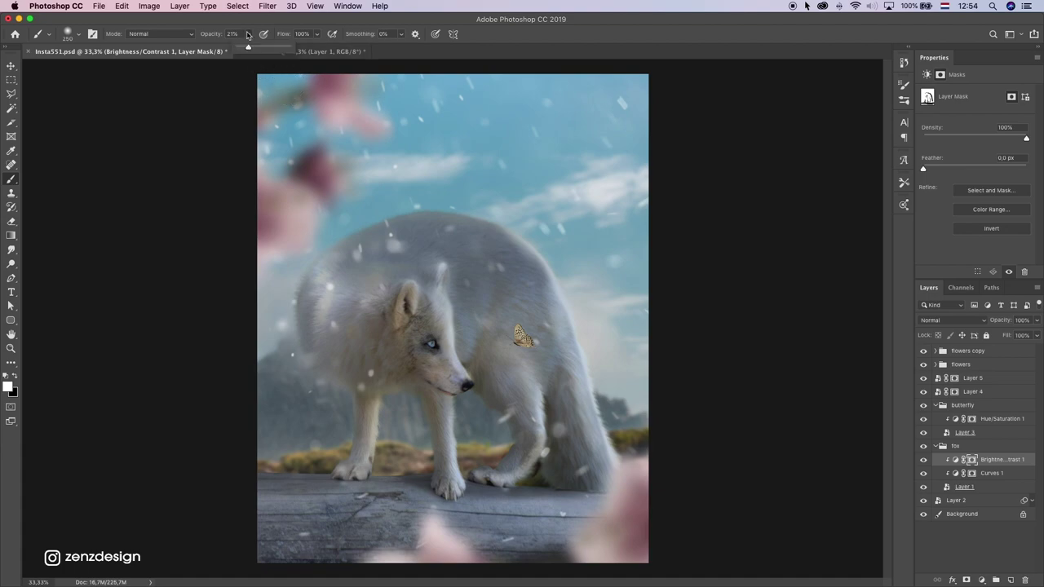
{"action": "left_click", "coordinate": [285, 49]}
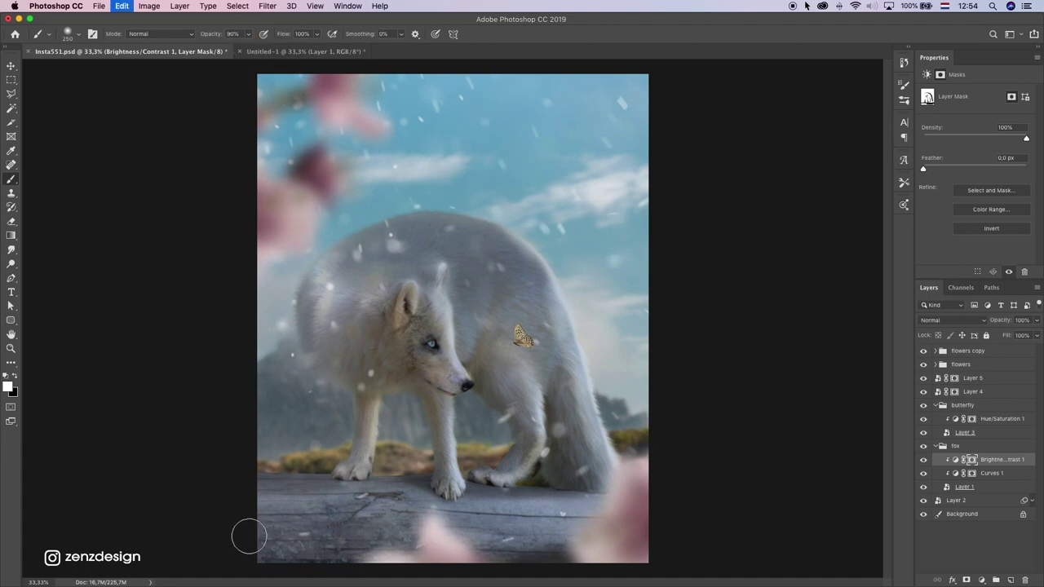
{"action": "left_click", "coordinate": [442, 565]}
{"action": "mouse_move", "coordinate": [443, 564]}
{"action": "left_mouse_down"}
{"action": "mouse_move", "coordinate": [607, 543]}
{"action": "mouse_move", "coordinate": [490, 506]}
{"action": "left_mouse_up"}
{"action": "key", "text": "super+z"}
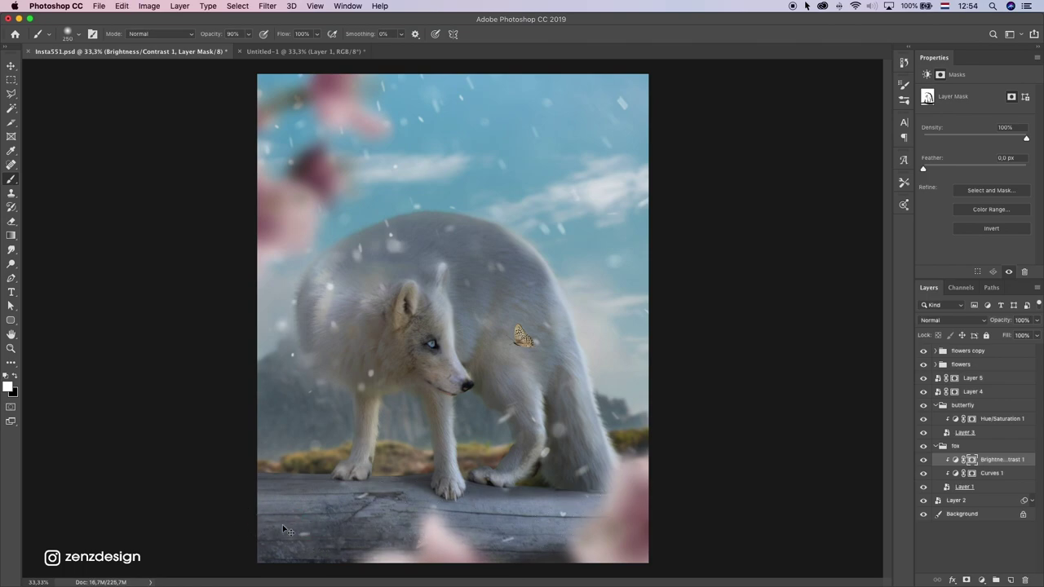
Step: Paint along the lower-left part of the log and compare the result by undoing and redoing the recent strokes
{"action": "left_click_drag", "start_coordinate": [256, 521], "coordinate": [379, 561]}
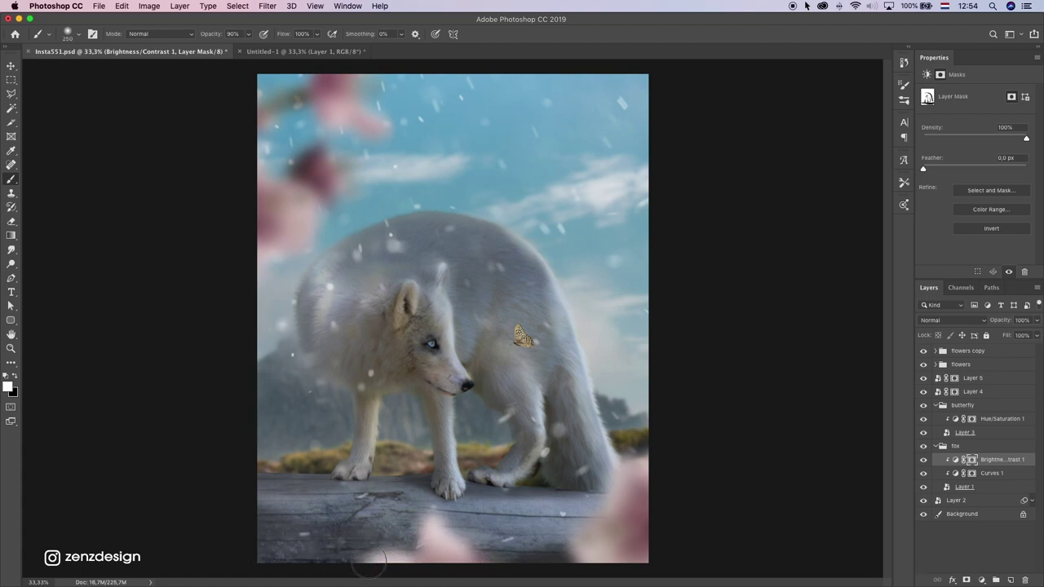
{"action": "key", "text": "super+z"}
{"action": "key", "text": "super+z"}
{"action": "key", "text": "super+z"}
{"action": "key", "text": "super+z"}
{"action": "key", "text": "super+shift+z"}
{"action": "key", "text": "super+shift+z"}
{"action": "key", "text": "super+shift+z"}
{"action": "key", "text": "super+shift+z"}
Step: Move the upper-left blossom branch further into the canvas, keeping it clear of the fox's head
{"action": "left_click", "coordinate": [10, 65]}
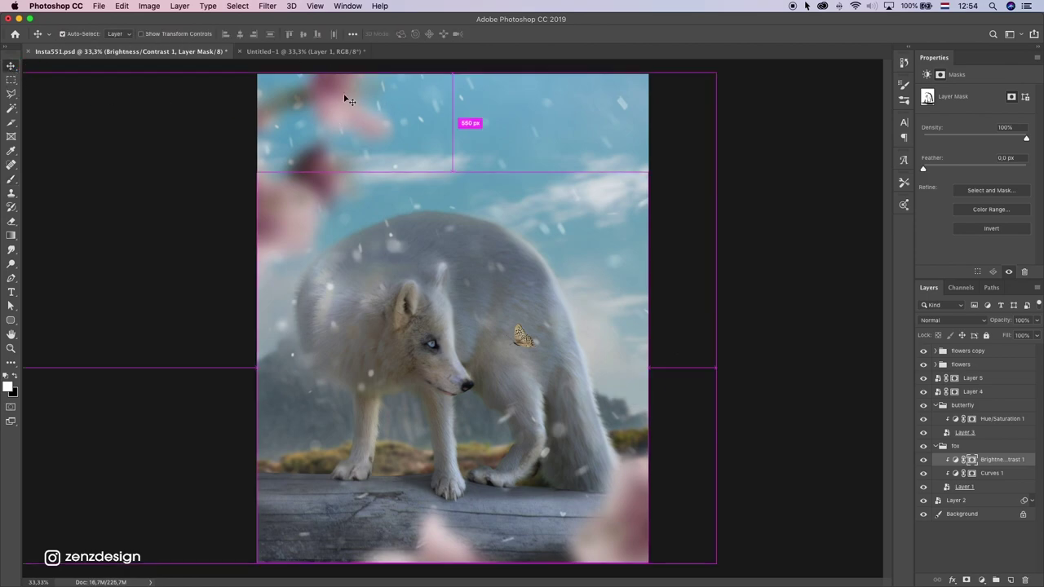
{"action": "left_click", "coordinate": [386, 114], "text": "super"}
{"action": "left_click_drag", "start_coordinate": [387, 114], "coordinate": [343, 280]}
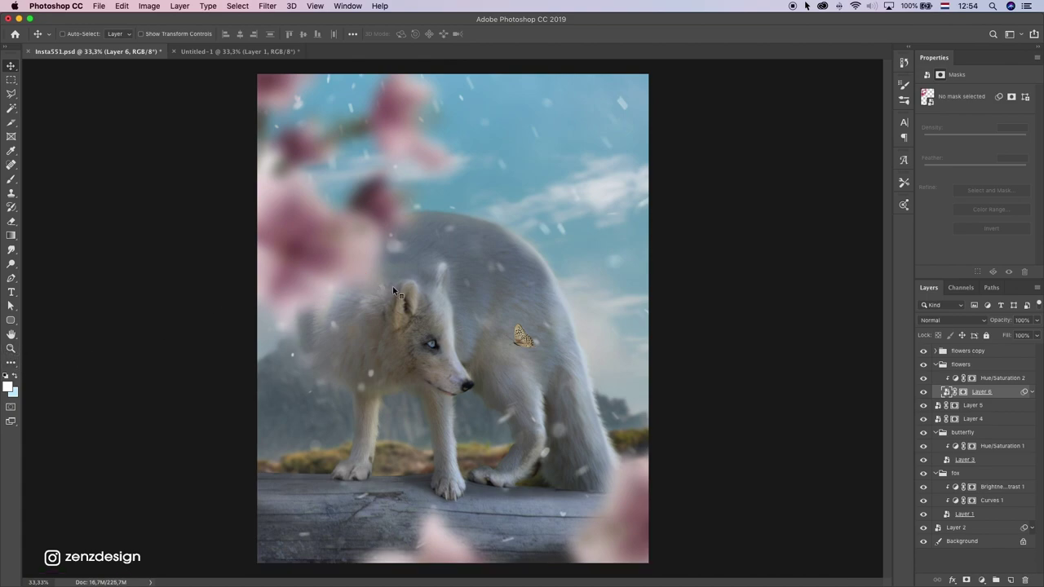
{"action": "left_click", "coordinate": [11, 348]}
{"action": "left_click", "coordinate": [395, 284], "text": "alt"}
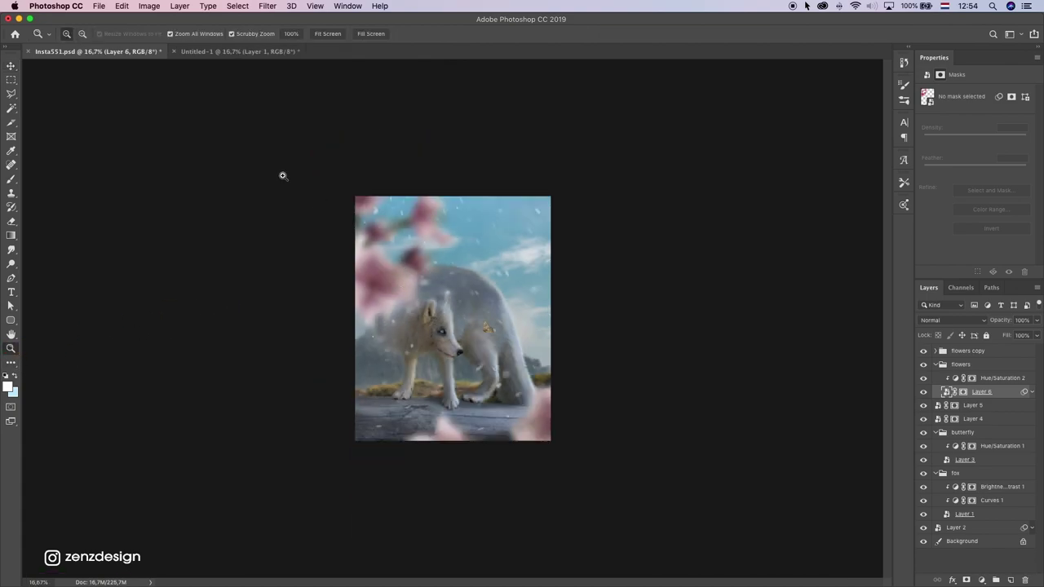
{"action": "left_click", "coordinate": [10, 65]}
{"action": "key", "text": "super+equal"}
{"action": "left_click_drag", "start_coordinate": [347, 261], "coordinate": [385, 198]}
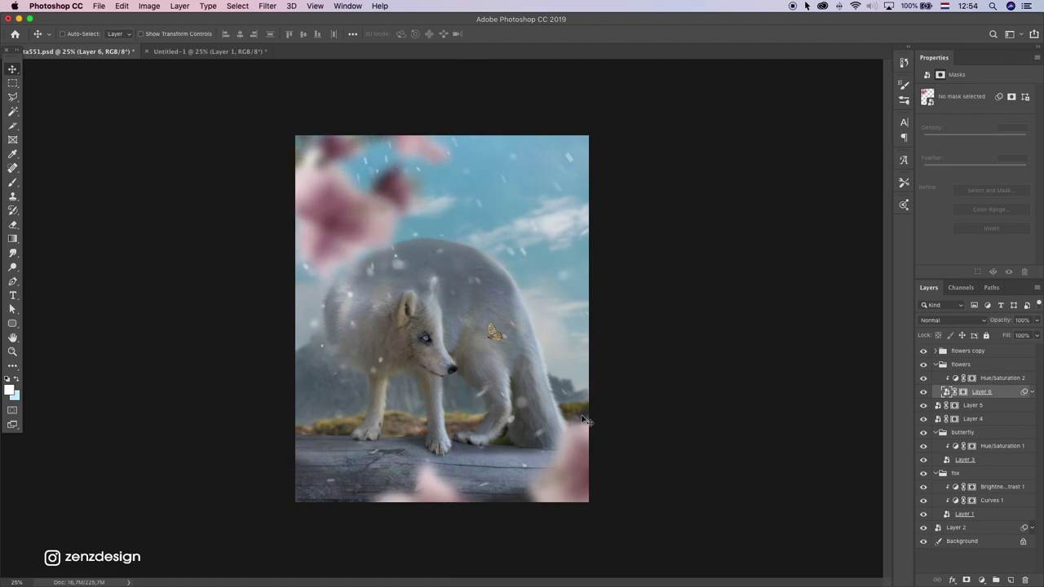
Step: Raise the lower blossom branch further into the frame and shift the upper-left branch back toward the canvas edge
{"action": "left_click", "coordinate": [566, 459], "text": "super"}
{"action": "left_click_drag", "start_coordinate": [565, 438], "coordinate": [571, 412]}
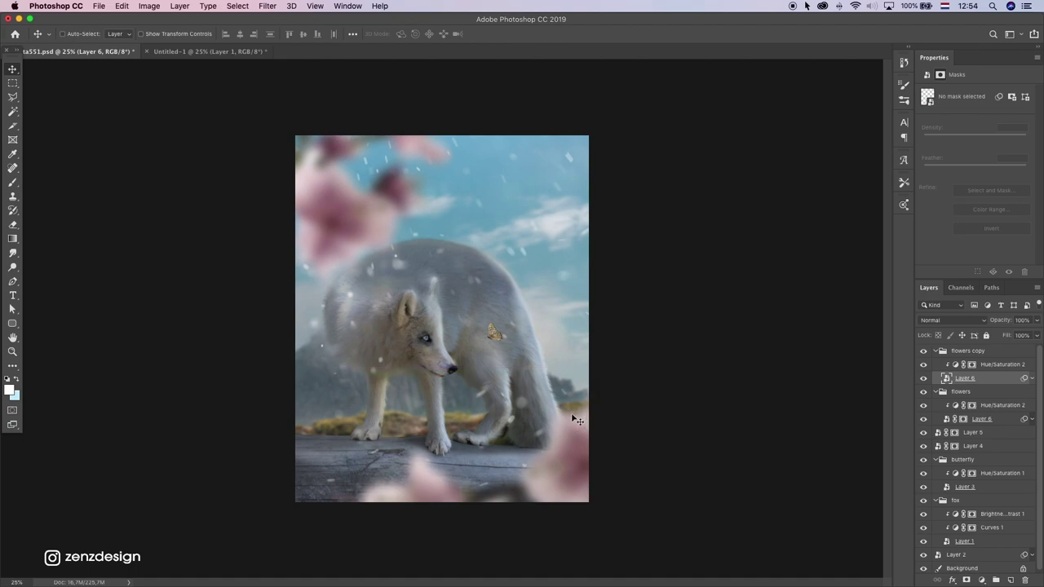
{"action": "left_click", "coordinate": [305, 205], "text": "super"}
{"action": "left_click_drag", "start_coordinate": [368, 204], "coordinate": [413, 218]}
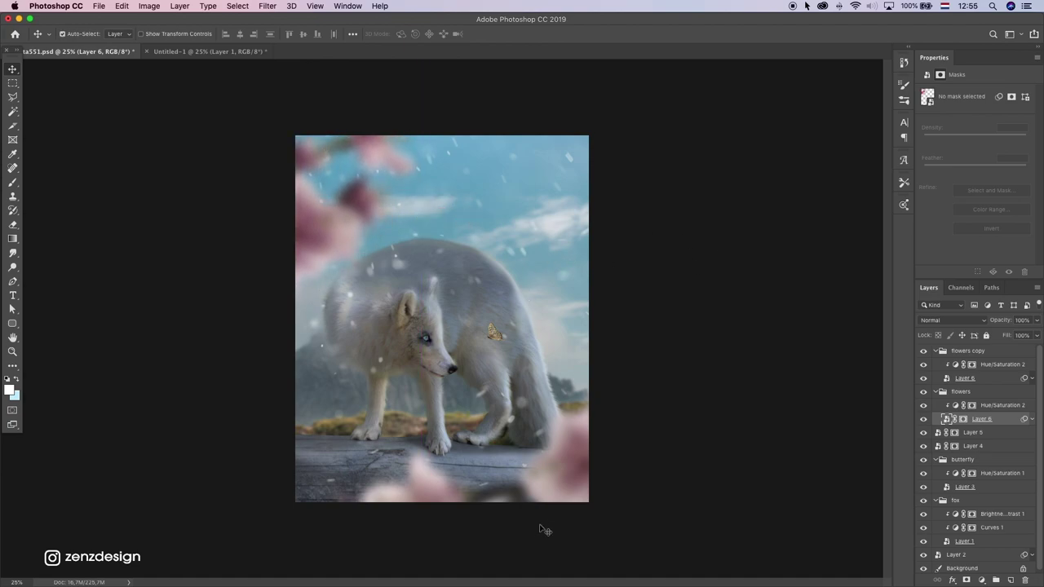
{"action": "left_click_drag", "start_coordinate": [566, 453], "coordinate": [577, 461]}
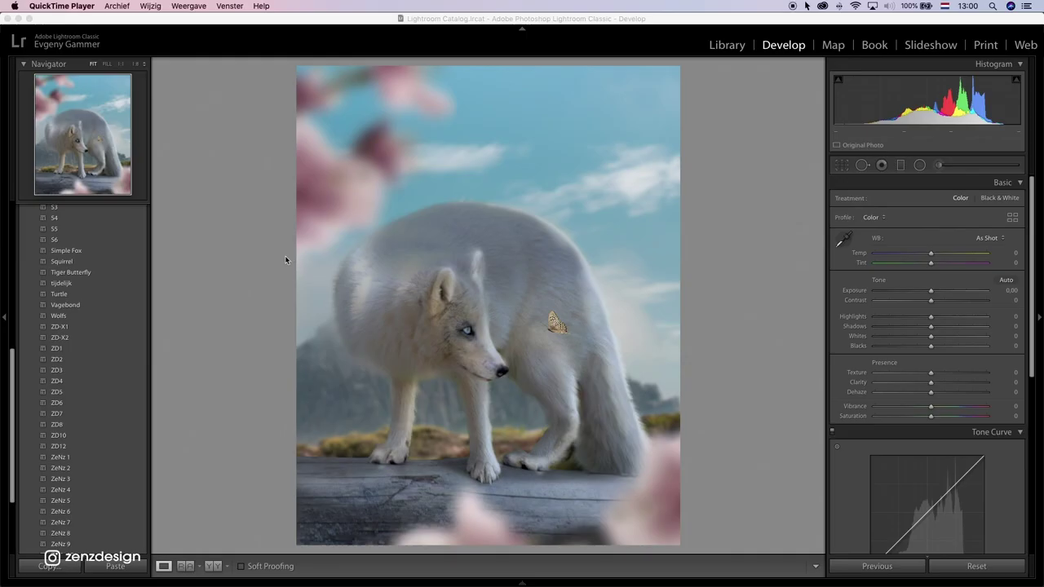
Step: Switch to Lightroom Classic and apply the ZD6 develop preset to the fox image
{"action": "left_click", "coordinate": [204, 20]}
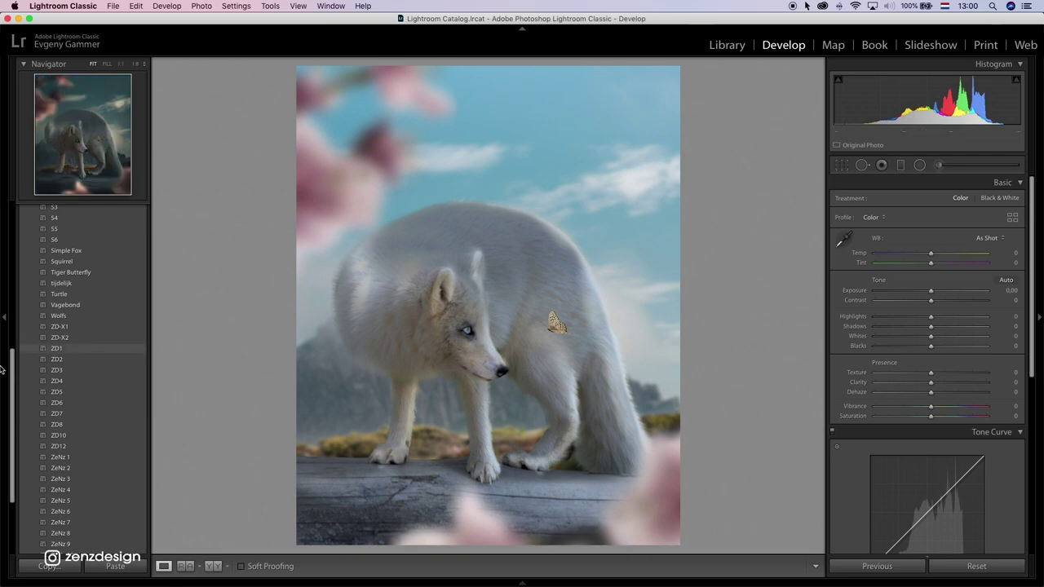
{"action": "scroll", "coordinate": [11, 369], "scroll_direction": "down", "scroll_amount": 3}
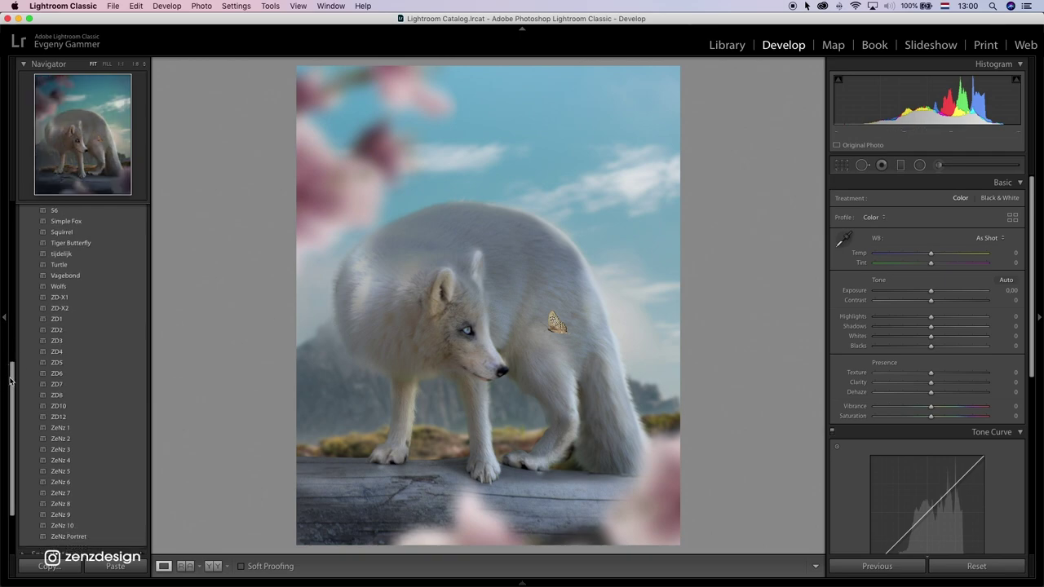
{"action": "left_click_drag", "start_coordinate": [11, 381], "coordinate": [12, 369]}
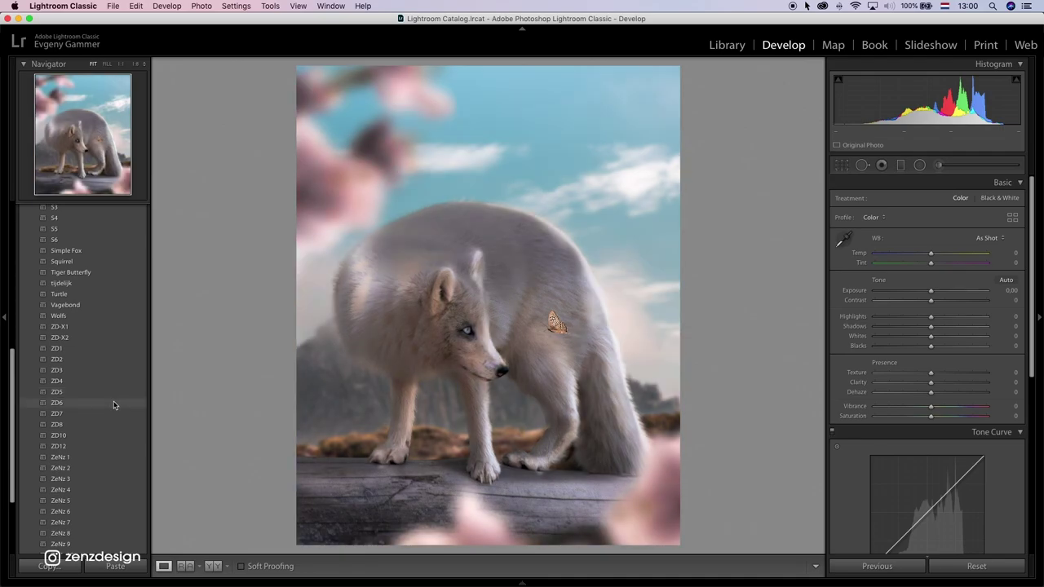
{"action": "left_click", "coordinate": [136, 402]}
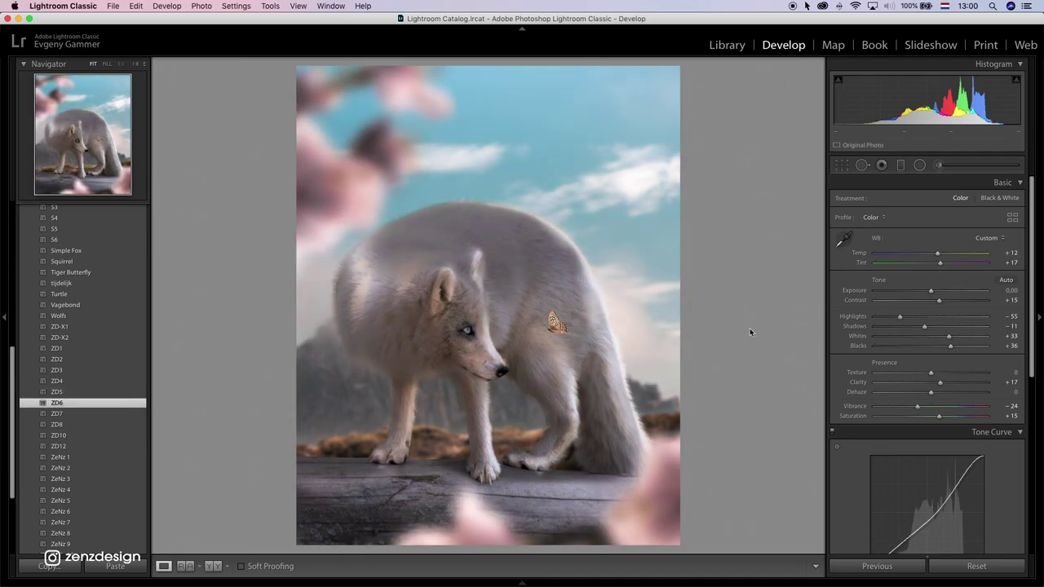
Step: Set Exposure to +0.10, Shadows to −15 and Blacks to +64, discarding a trial Exposure of +0.75
{"action": "mouse_move", "coordinate": [930, 292]}
{"action": "left_mouse_down"}
{"action": "mouse_move", "coordinate": [919, 292]}
{"action": "mouse_move", "coordinate": [939, 294]}
{"action": "left_mouse_up"}
{"action": "key", "text": "super+z"}
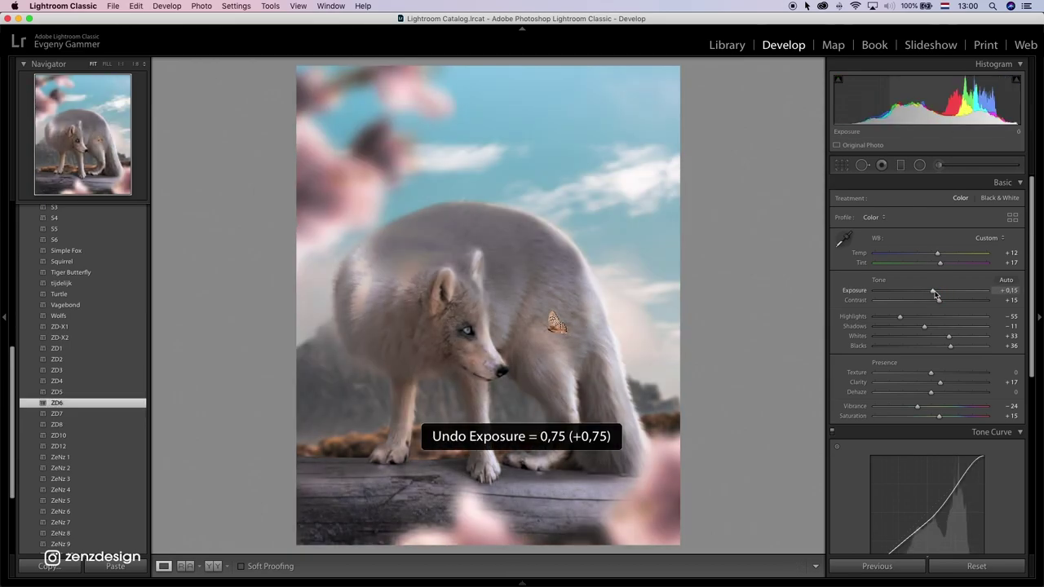
{"action": "left_click_drag", "start_coordinate": [937, 300], "coordinate": [970, 378]}
{"action": "key", "text": "super+z"}
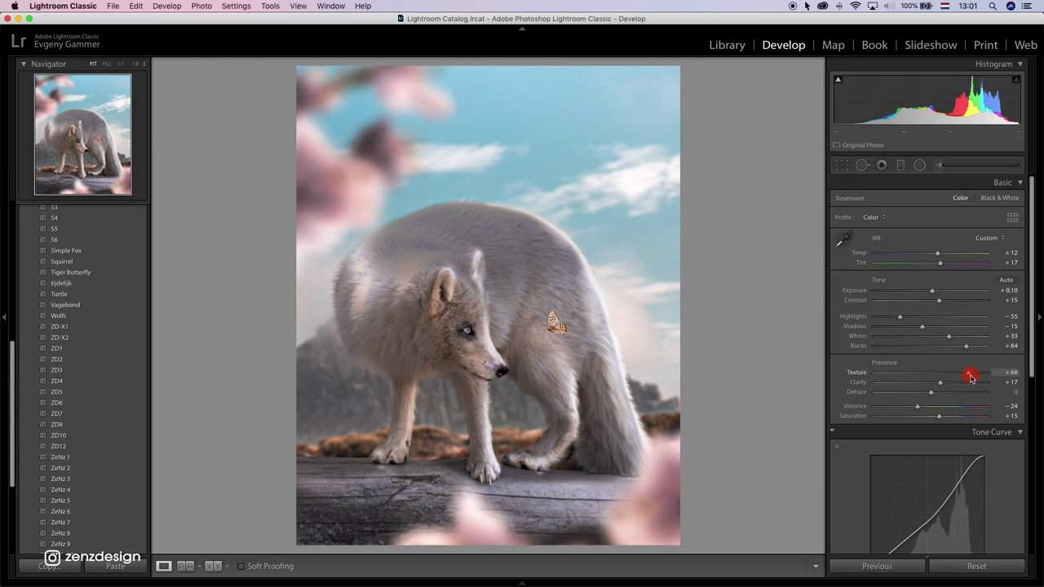
Step: Undo the strong Texture boost, set Texture to +2 and Clarity to +10, and undo a trial Dehaze of −18
{"action": "key", "text": "super+z"}
{"action": "left_click_drag", "start_coordinate": [936, 376], "coordinate": [934, 376]}
{"action": "left_click_drag", "start_coordinate": [939, 382], "coordinate": [924, 397]}
{"action": "key", "text": "super+z"}
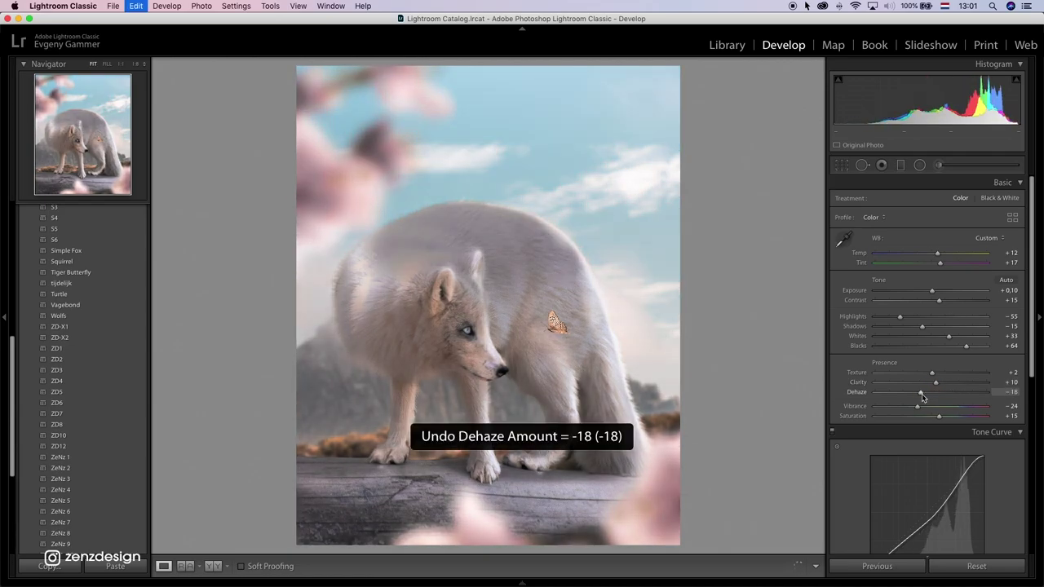
Step: Set Saturation to +30, undoing the stronger Saturation trials and the trial Vibrance change
{"action": "scroll", "coordinate": [1033, 359], "scroll_direction": "down", "scroll_amount": 2}
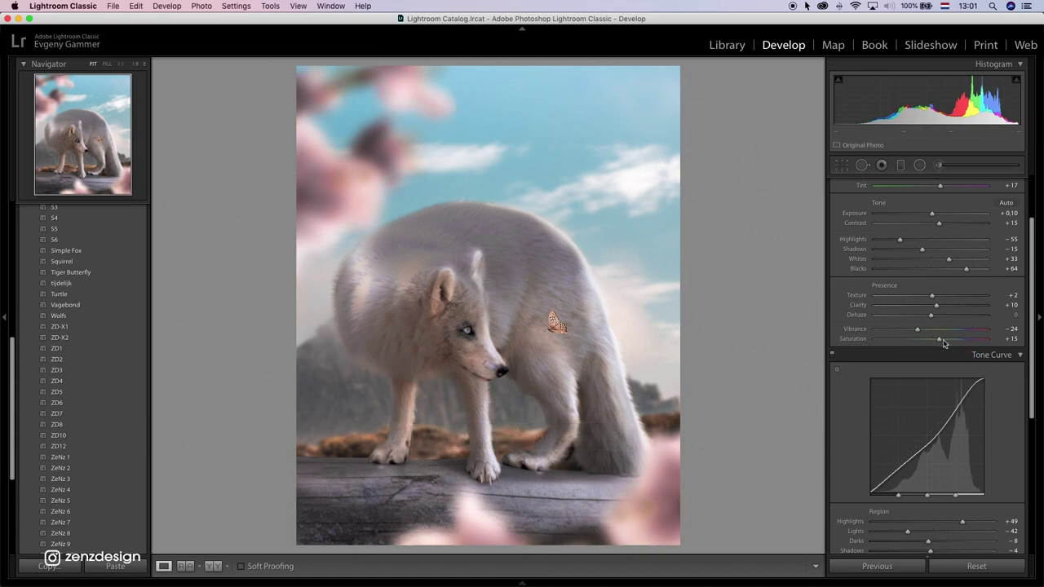
{"action": "left_click_drag", "start_coordinate": [939, 339], "coordinate": [979, 343]}
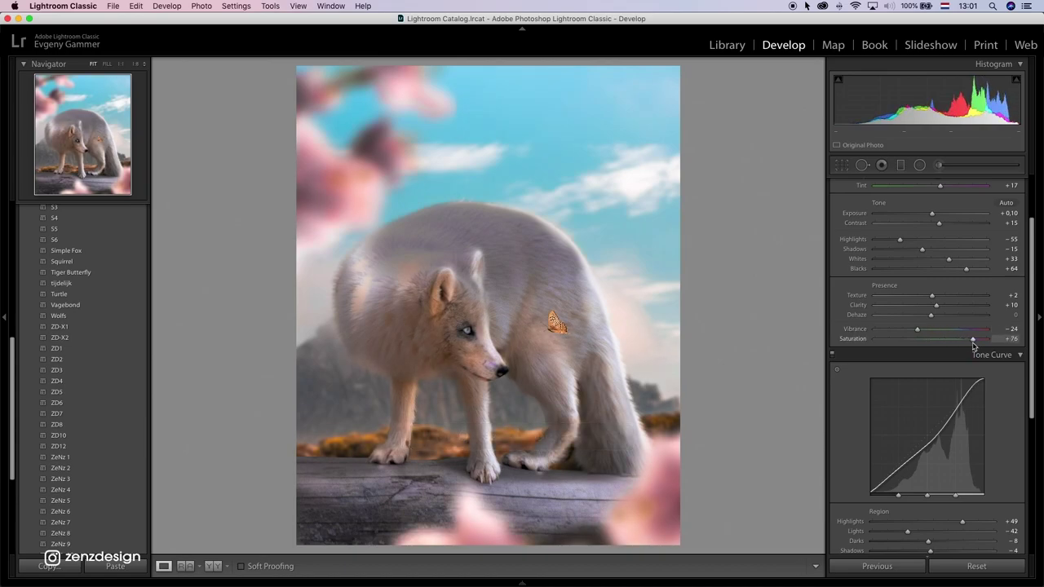
{"action": "key", "text": "ctrl+z"}
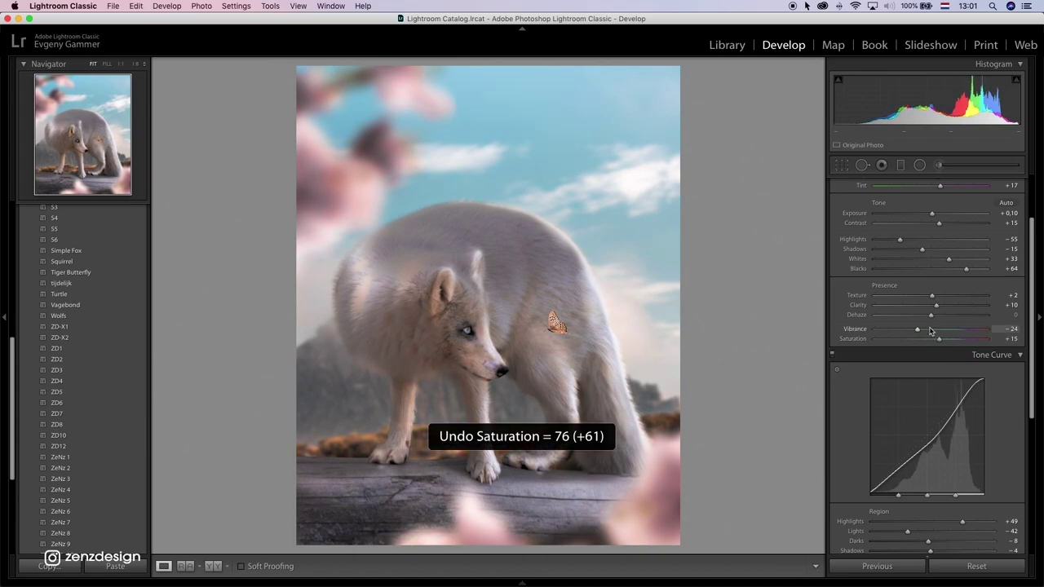
{"action": "left_click", "coordinate": [958, 330]}
{"action": "key", "text": "super+z"}
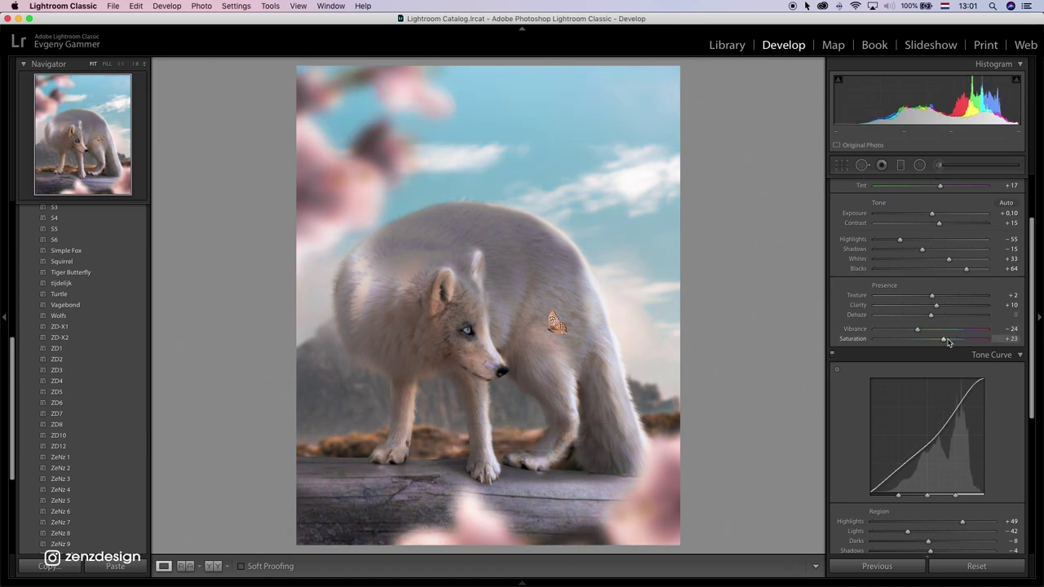
{"action": "left_click_drag", "start_coordinate": [948, 341], "coordinate": [967, 343]}
{"action": "key", "text": "super+z"}
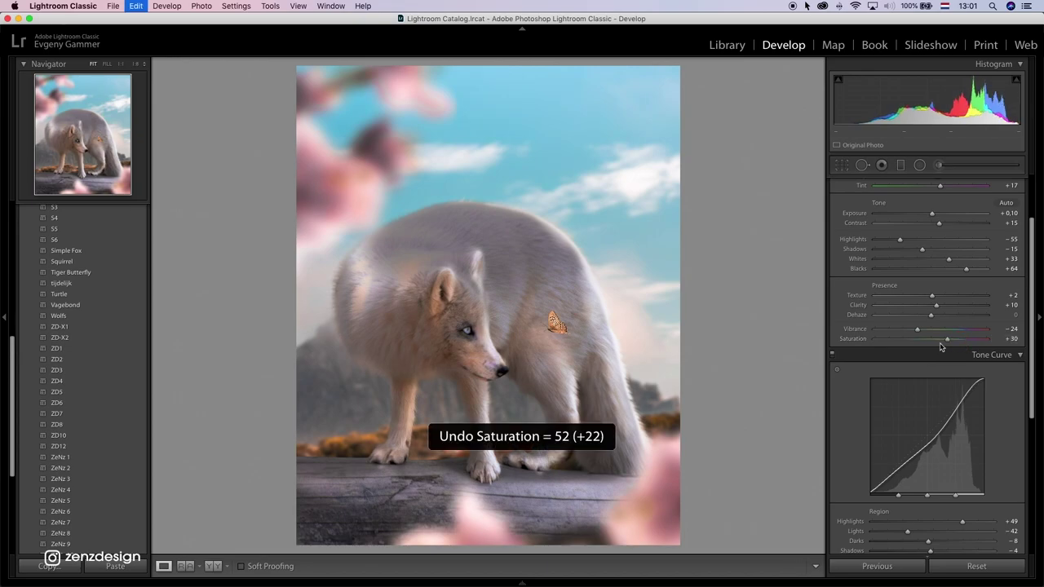
Step: Set the tone curve's Shadows to −11, undo a trial Darks of −41 and inspect the fur around the butterfly up close
{"action": "scroll", "coordinate": [938, 359], "scroll_direction": "down", "scroll_amount": 4}
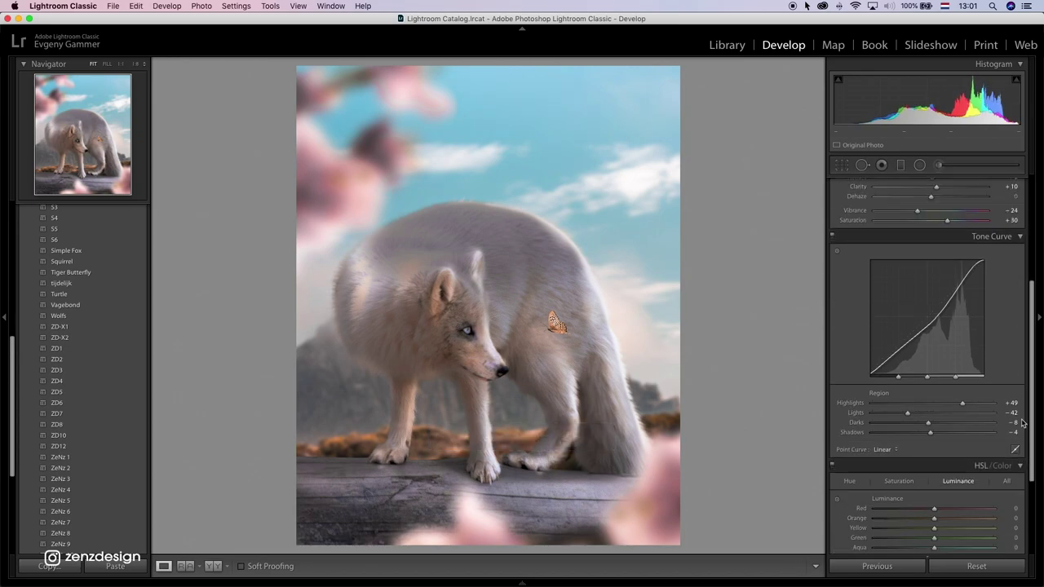
{"action": "left_click_drag", "start_coordinate": [908, 359], "coordinate": [934, 380]}
{"action": "key", "text": "super+z"}
{"action": "key", "text": "super+z"}
{"action": "left_click", "coordinate": [611, 317]}
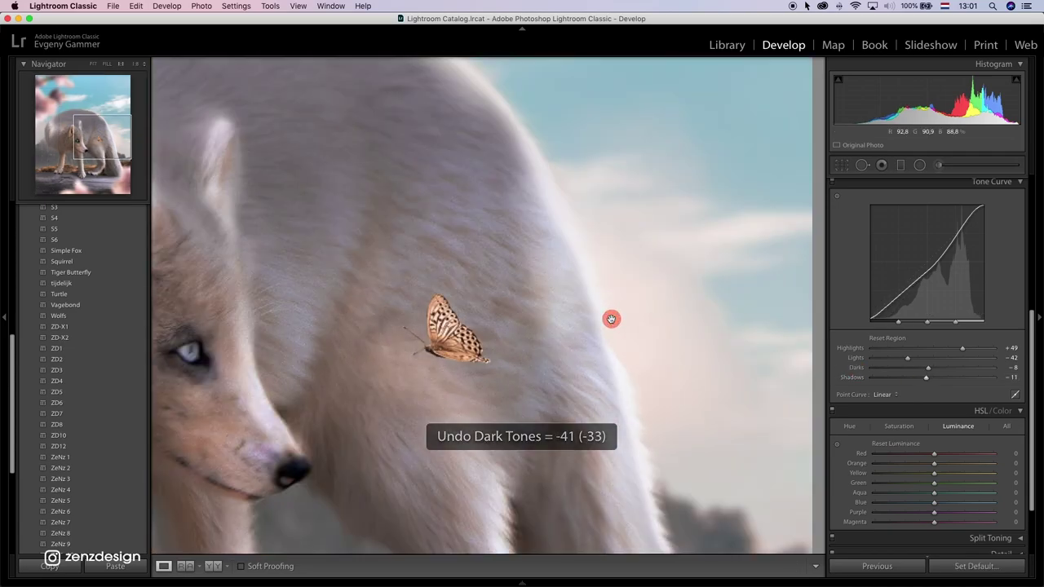
{"action": "left_click", "coordinate": [581, 315]}
Step: Export the graded fox image from Lightroom
{"action": "right_click", "coordinate": [582, 315]}
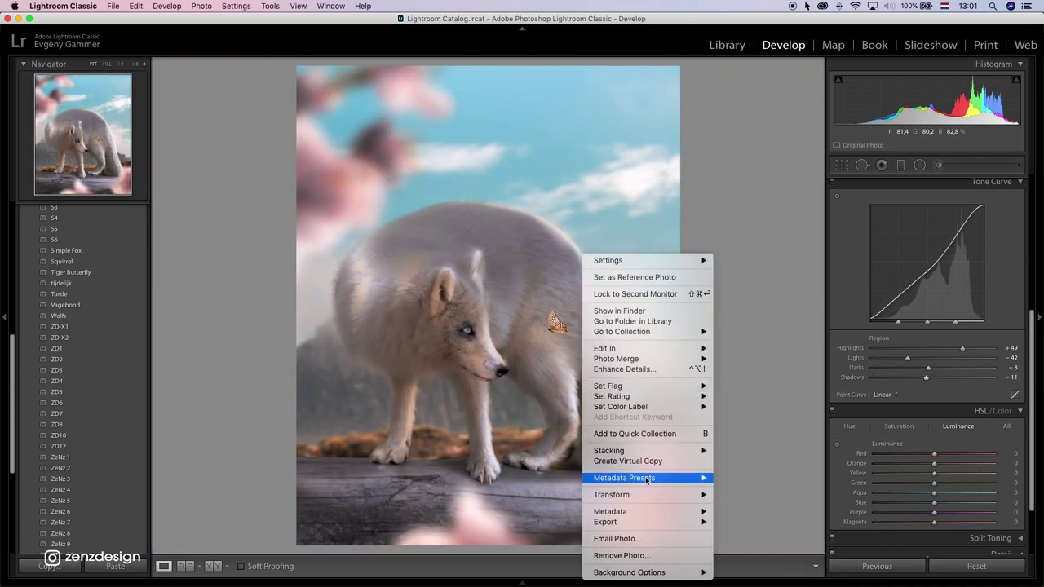
{"action": "mouse_move", "coordinate": [644, 522]}
{"action": "left_click", "coordinate": [769, 455]}
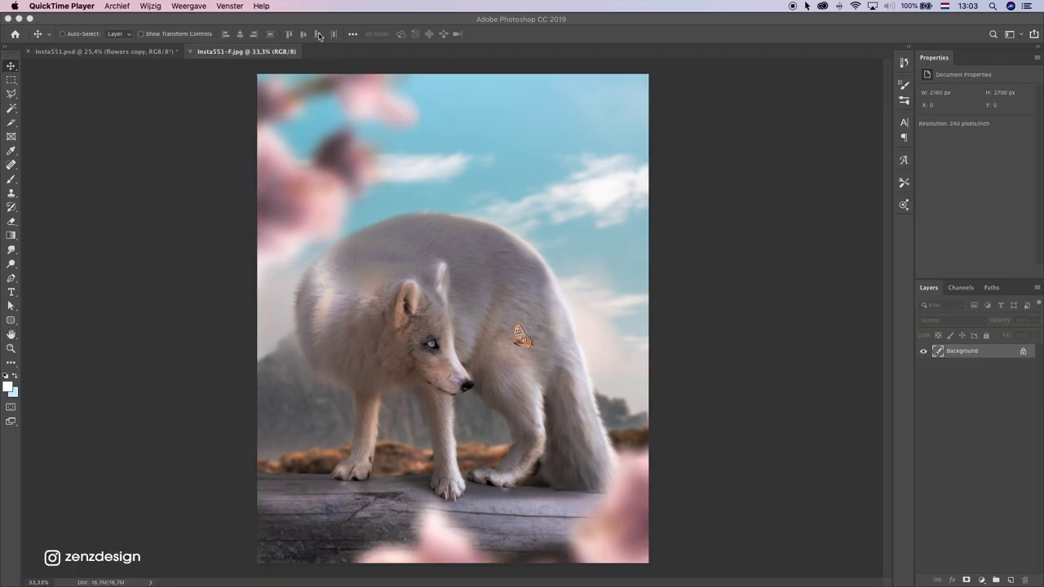
Step: In Photoshop, copy the whole of Insta551-F.jpg and paste it as a new layer at the top of Insta551.psd
{"action": "left_click", "coordinate": [338, 153]}
{"action": "key", "text": "super+a"}
{"action": "key", "text": "super+c"}
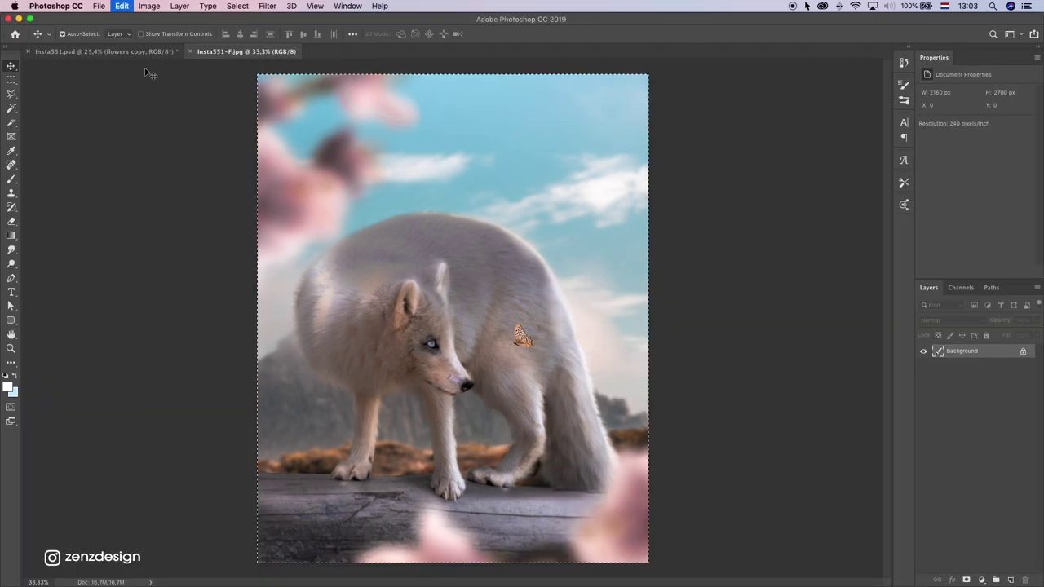
{"action": "left_click", "coordinate": [107, 51]}
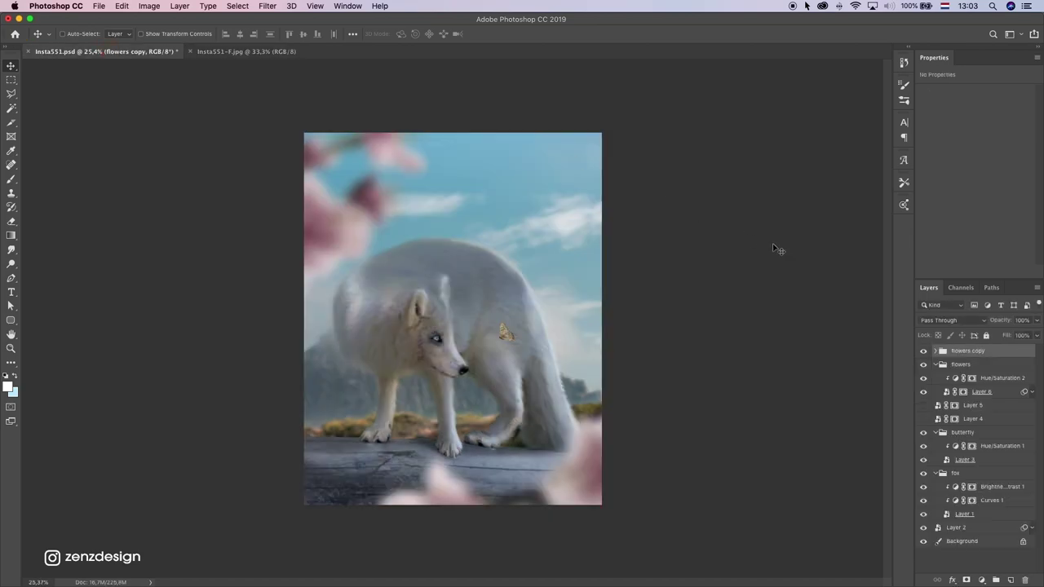
{"action": "key", "text": "super+v"}
Step: Collapse the flowers copy group and compare the composite with the pasted graded layer hidden and shown
{"action": "left_click", "coordinate": [936, 366]}
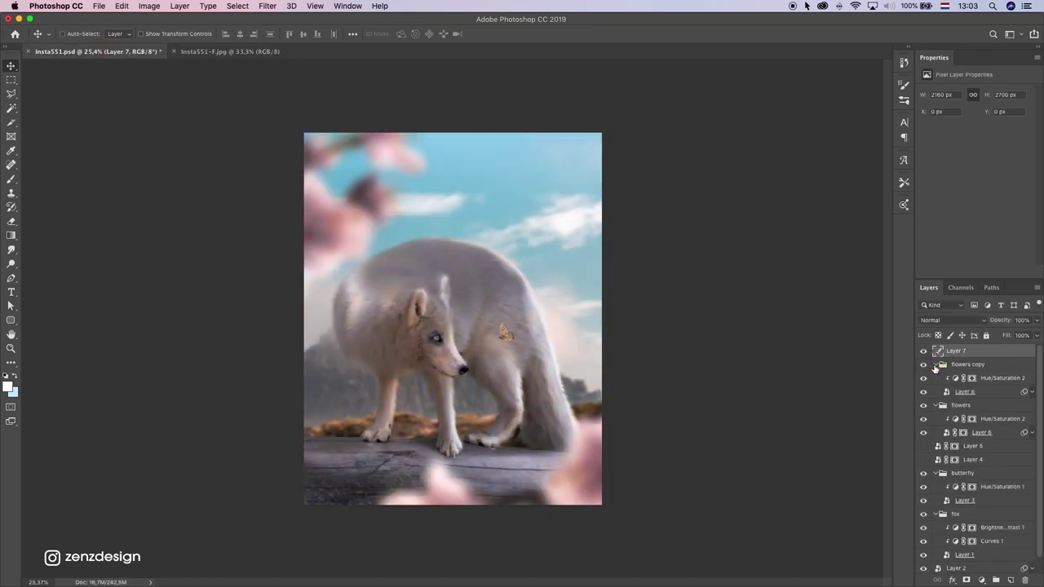
{"action": "left_click", "coordinate": [935, 365]}
{"action": "left_click", "coordinate": [924, 351]}
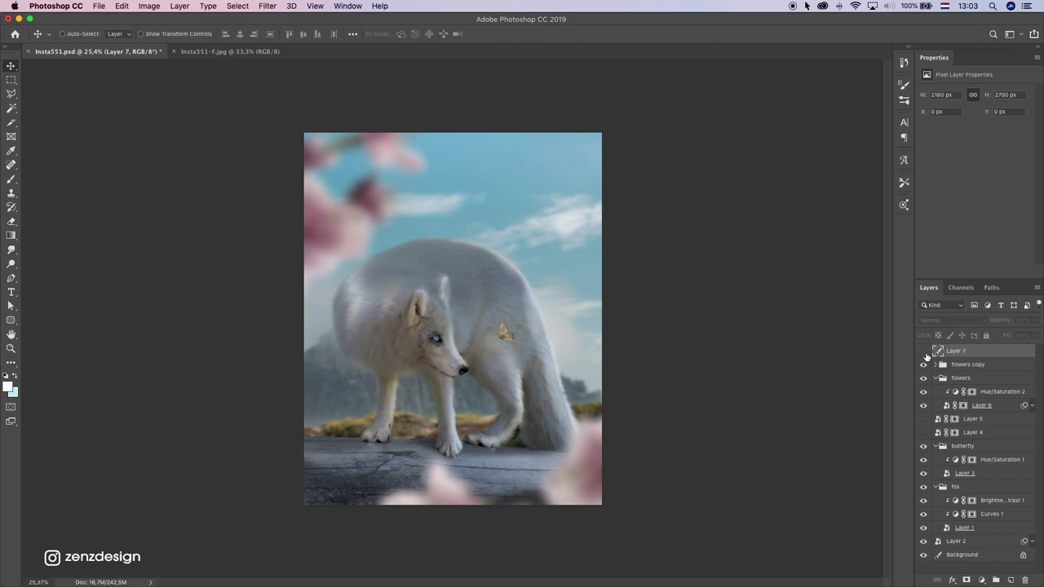
{"action": "left_click", "coordinate": [924, 352]}
{"action": "scroll", "coordinate": [587, 289], "scroll_direction": "down", "scroll_amount": 10}
{"action": "scroll", "coordinate": [586, 291], "scroll_direction": "up", "scroll_amount": 10}
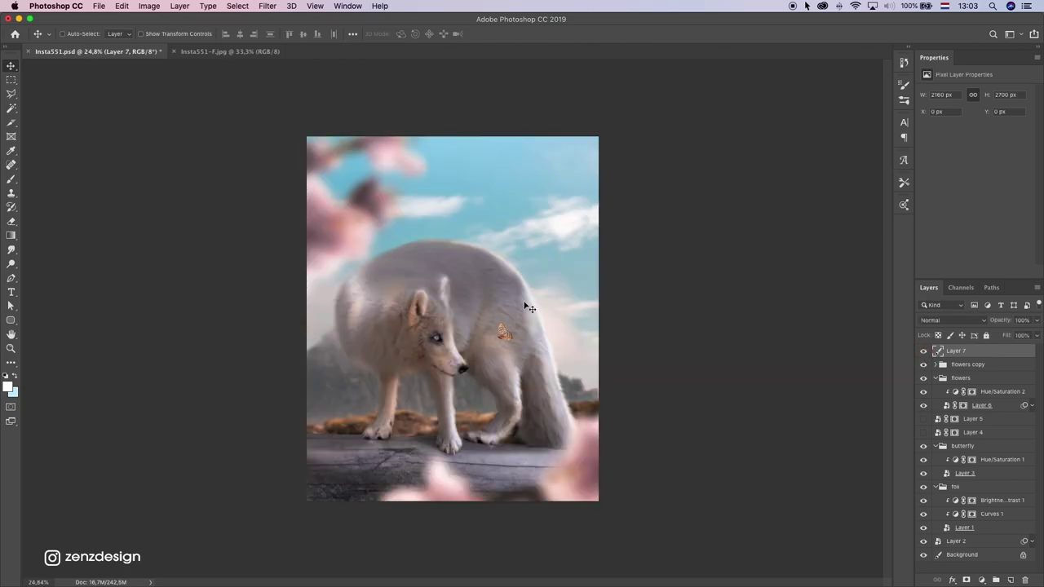
Step: Try Black and Light Gray as the colour around the canvas and settle on Medium Gray
{"action": "right_click", "coordinate": [697, 260]}
{"action": "left_click", "coordinate": [716, 272]}
{"action": "right_click", "coordinate": [690, 209]}
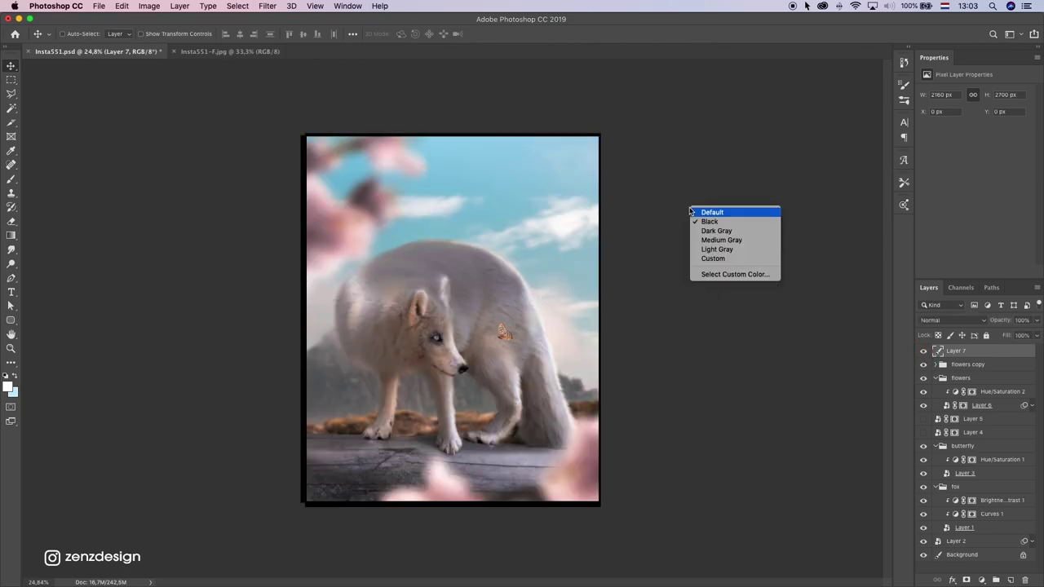
{"action": "left_click", "coordinate": [722, 249]}
{"action": "scroll", "coordinate": [559, 299], "scroll_direction": "up", "scroll_amount": 2}
{"action": "right_click", "coordinate": [621, 254]}
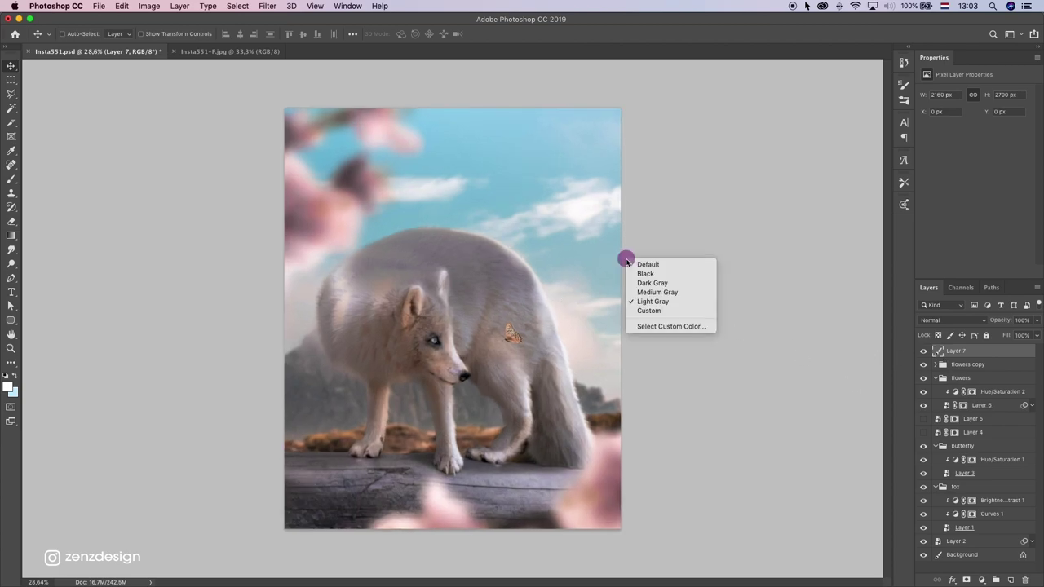
{"action": "left_click", "coordinate": [660, 291]}
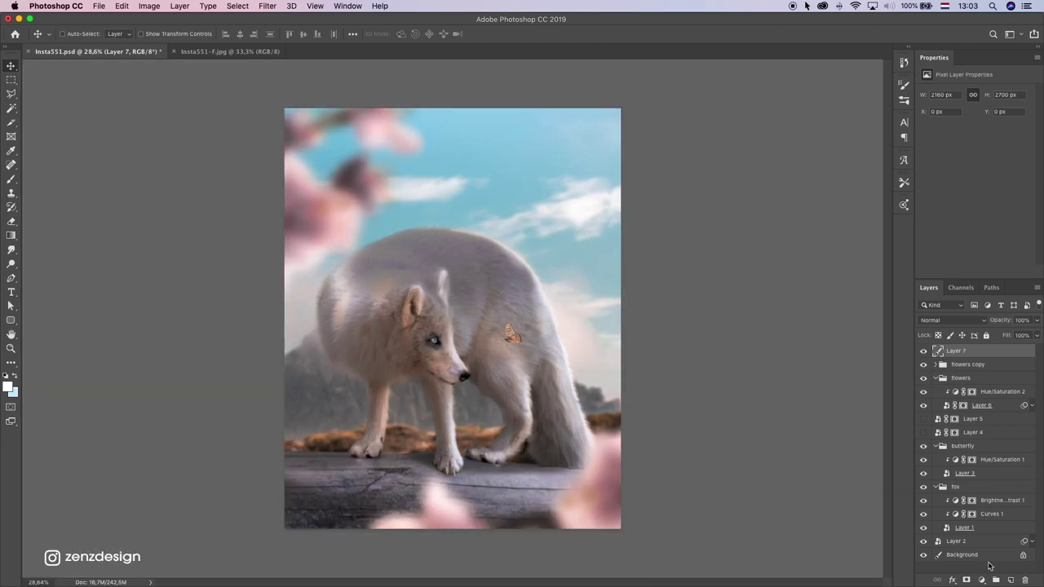
Step: Add a Color Balance adjustment above Layer 7 with midtones at Cyan–Red -13 and Yellow–Blue +4, comparing it hidden and shown
{"action": "left_click", "coordinate": [982, 579]}
{"action": "left_click", "coordinate": [983, 466]}
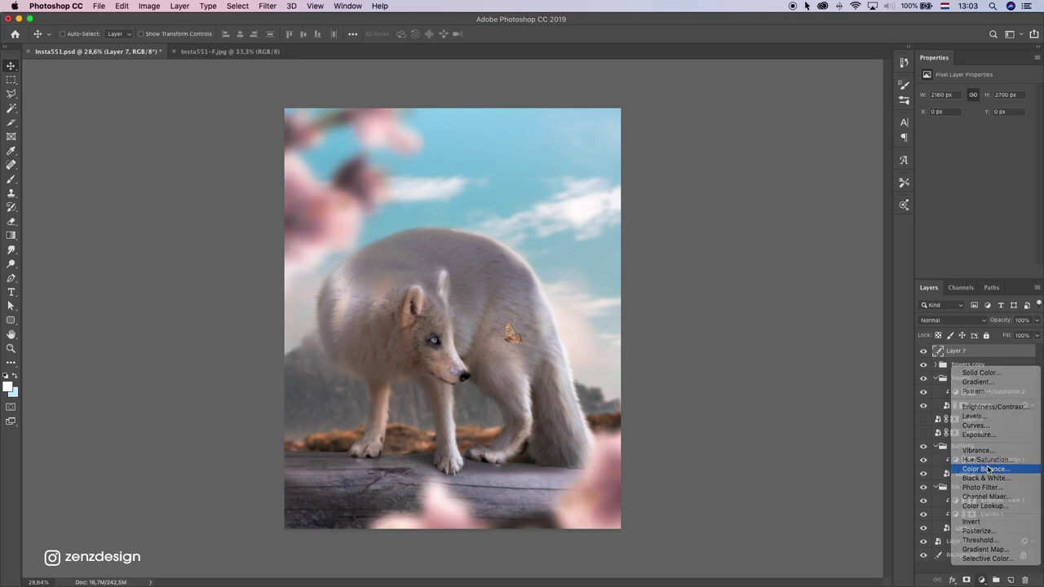
{"action": "left_click_drag", "start_coordinate": [969, 156], "coordinate": [958, 121]}
{"action": "left_click", "coordinate": [925, 351]}
{"action": "left_click", "coordinate": [925, 351]}
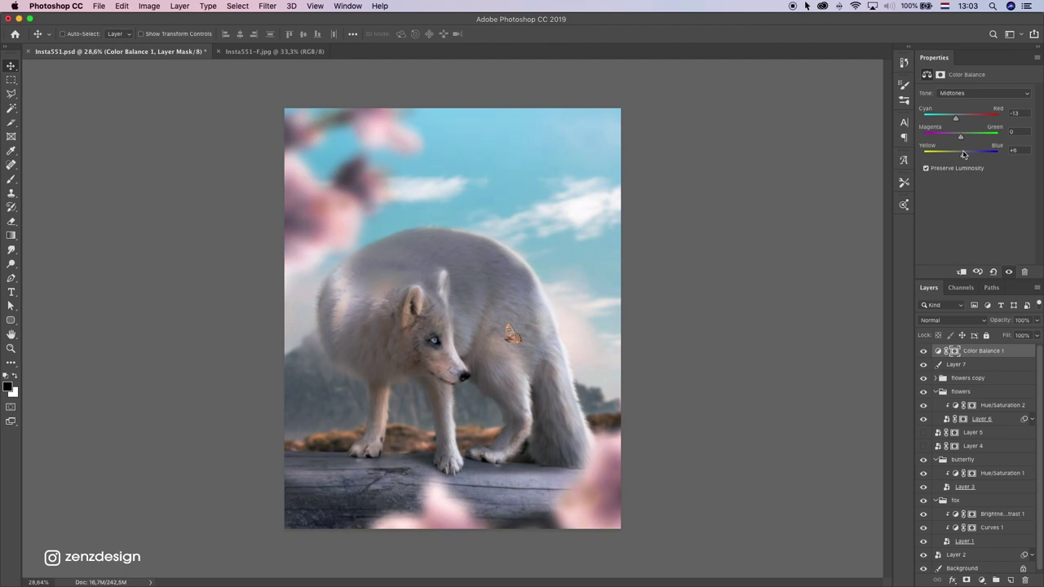
{"action": "left_click_drag", "start_coordinate": [965, 154], "coordinate": [962, 154]}
{"action": "scroll", "coordinate": [644, 363], "scroll_direction": "down", "scroll_amount": 5}
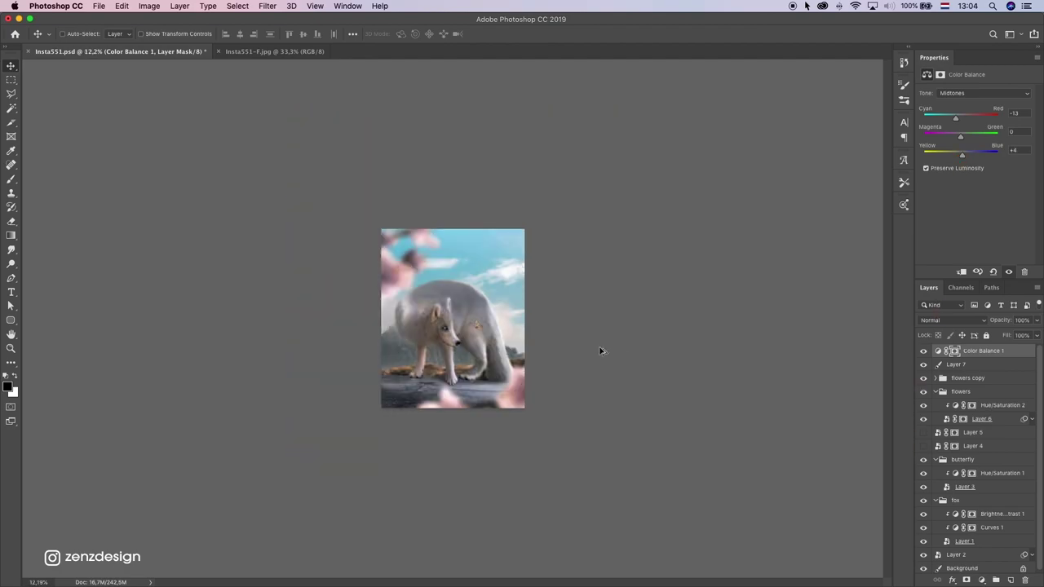
{"action": "scroll", "coordinate": [599, 350], "scroll_direction": "up", "scroll_amount": 4}
Step: Add a Curves adjustment layer above Color Balance 1 and shift the red channel's black point slightly inward
{"action": "left_click", "coordinate": [982, 580]}
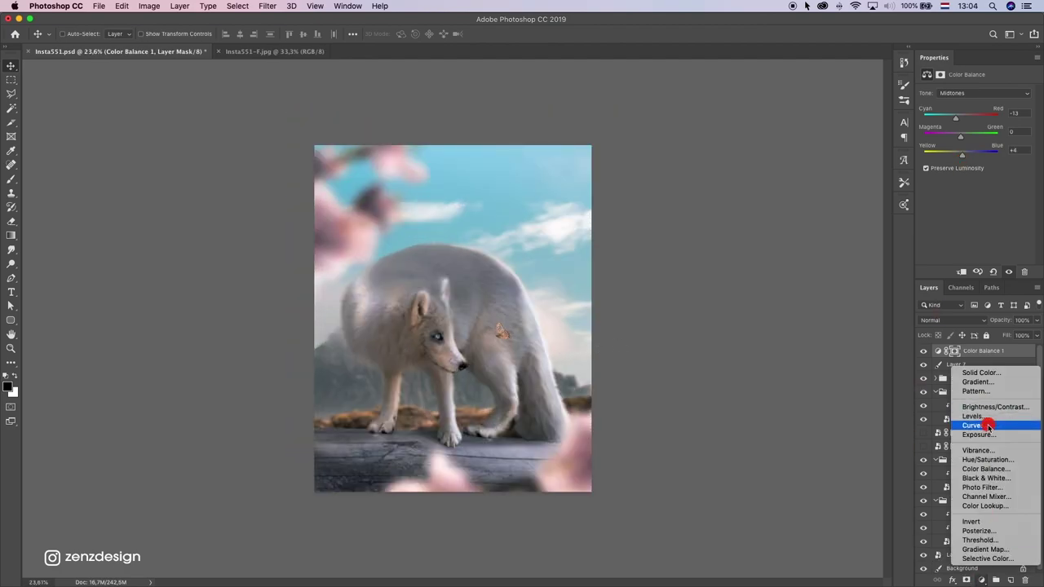
{"action": "left_click", "coordinate": [989, 426]}
{"action": "left_click", "coordinate": [959, 108]}
{"action": "left_click", "coordinate": [968, 168]}
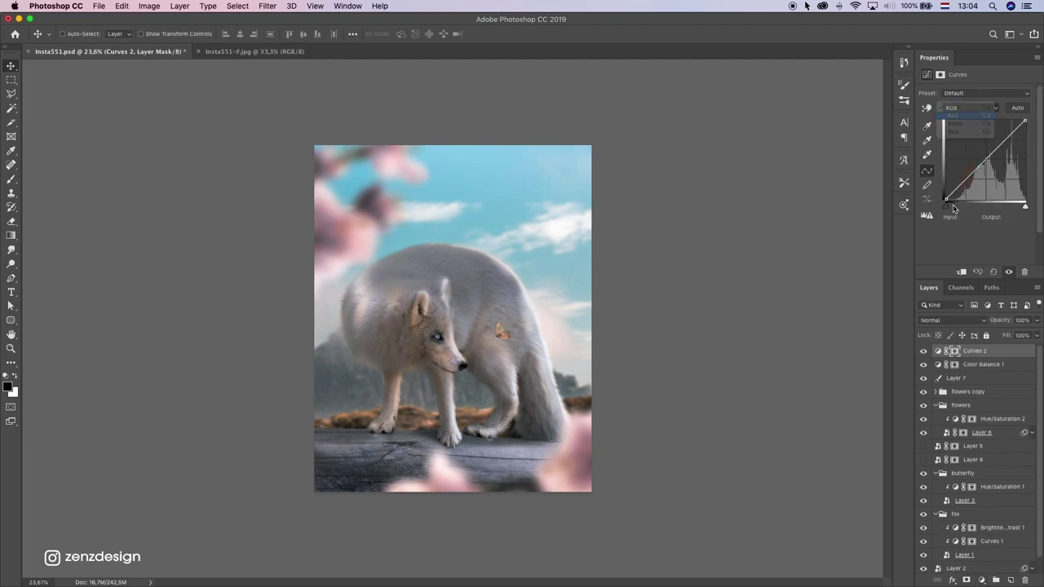
{"action": "left_click_drag", "start_coordinate": [947, 200], "coordinate": [949, 201]}
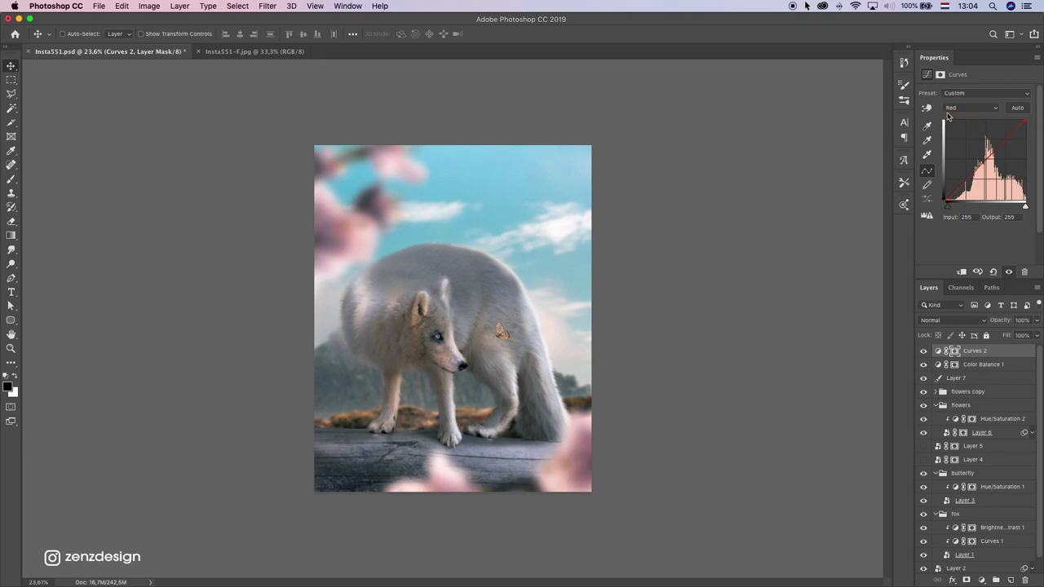
Step: Nudge the green channel's black point slightly inward in Curves 2, then try lowering the green midtones and undo that
{"action": "left_click", "coordinate": [971, 108]}
{"action": "left_click", "coordinate": [955, 115]}
{"action": "left_click_drag", "start_coordinate": [946, 201], "coordinate": [947, 200]}
{"action": "left_click_drag", "start_coordinate": [981, 166], "coordinate": [981, 169]}
{"action": "key", "text": "super+z"}
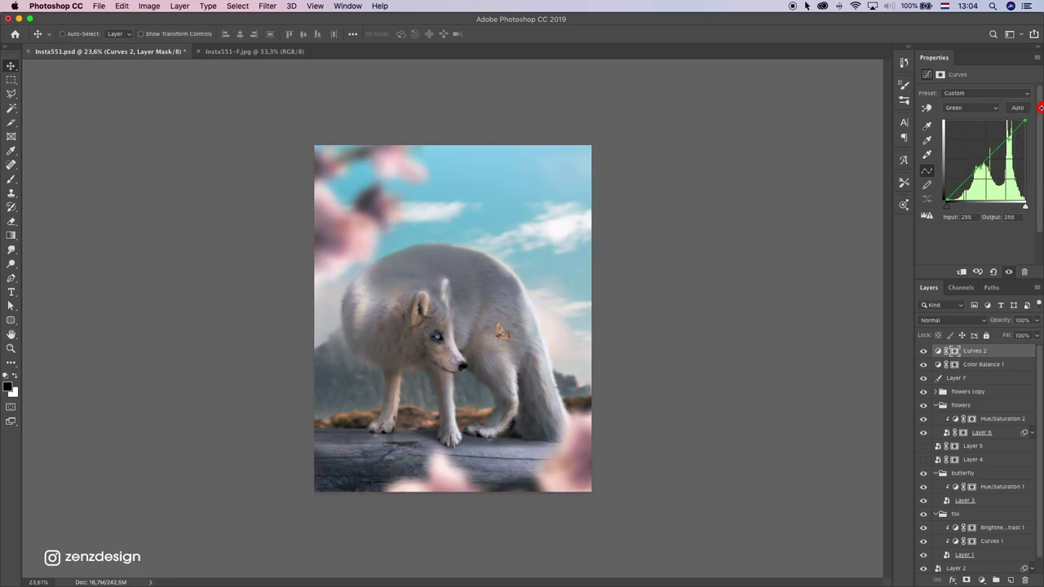
Step: Try shifting the black point and white point of the blue channel in Curves 2
{"action": "left_click", "coordinate": [984, 107]}
{"action": "left_click", "coordinate": [959, 115]}
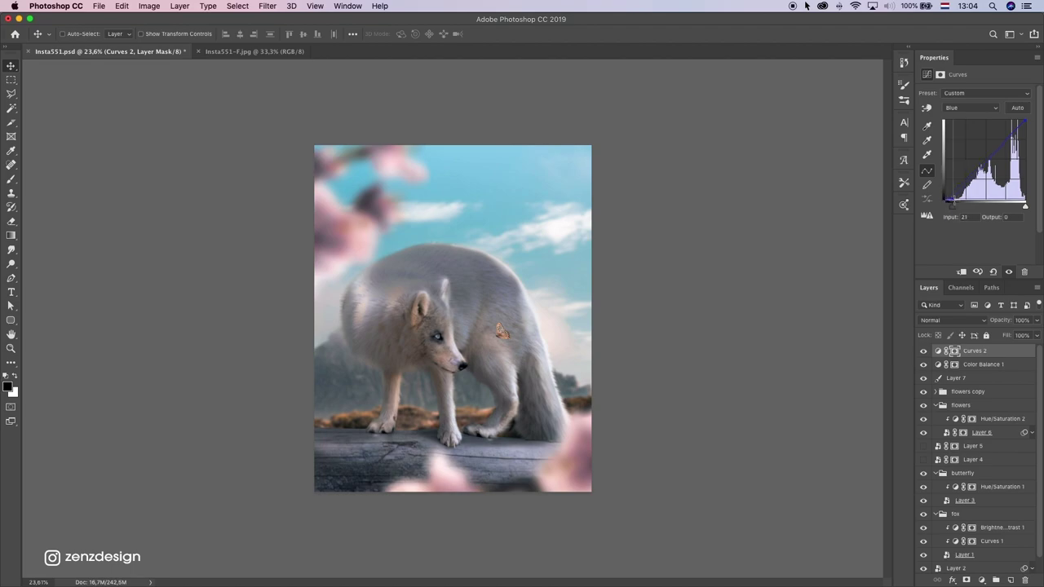
{"action": "left_click_drag", "start_coordinate": [954, 200], "coordinate": [945, 198]}
{"action": "mouse_move", "coordinate": [1026, 120]}
{"action": "left_mouse_down"}
{"action": "mouse_move", "coordinate": [1017, 117]}
{"action": "mouse_move", "coordinate": [1028, 139]}
{"action": "left_mouse_up"}
Step: Brighten the highlights in Curves 2 by moving the RGB white point to input 237, output 255
{"action": "left_click", "coordinate": [985, 108]}
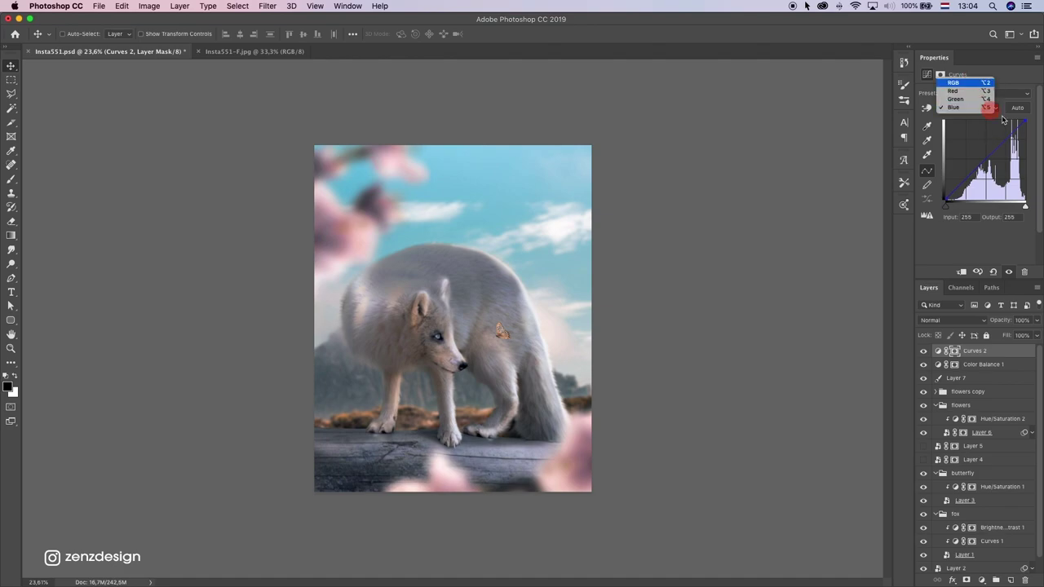
{"action": "left_click", "coordinate": [967, 83]}
{"action": "left_click_drag", "start_coordinate": [1026, 121], "coordinate": [1019, 119]}
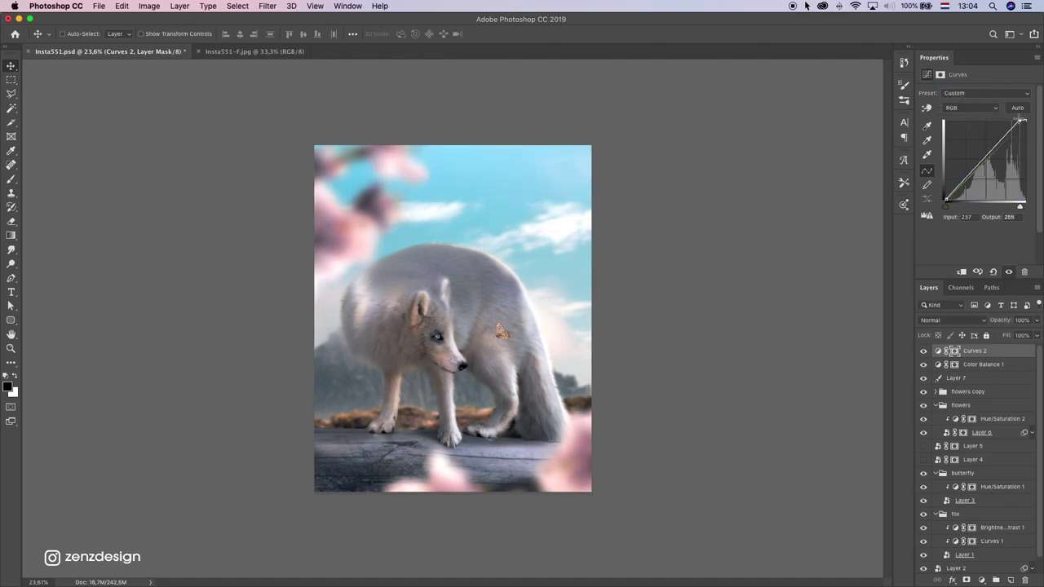
{"action": "scroll", "coordinate": [566, 270], "scroll_direction": "down", "scroll_amount": 5}
{"action": "scroll", "coordinate": [566, 270], "scroll_direction": "up", "scroll_amount": 5}
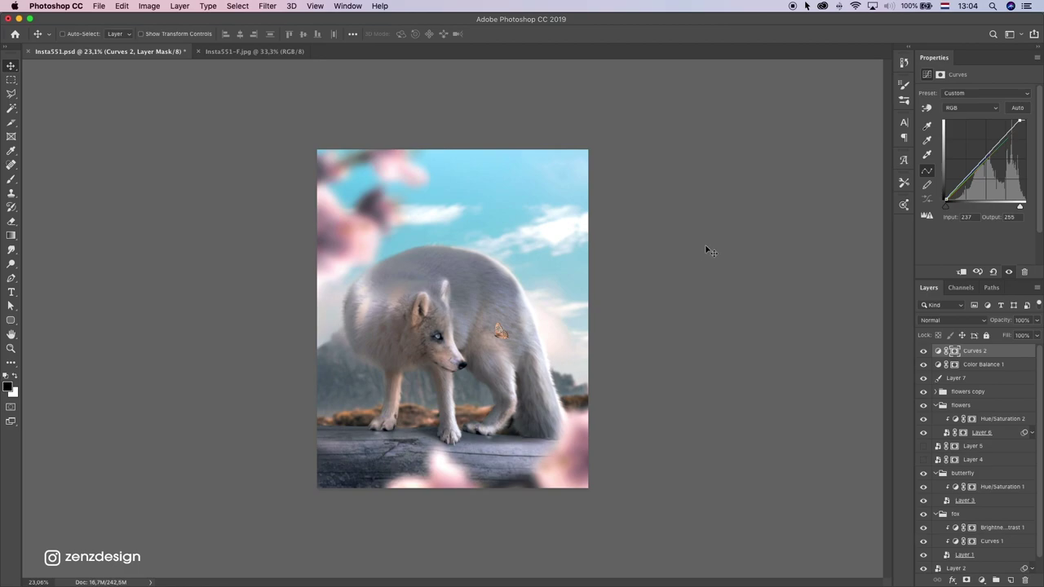
Step: Set the colour around the canvas to Default
{"action": "right_click", "coordinate": [708, 251]}
{"action": "left_click", "coordinate": [723, 259]}
{"action": "right_click", "coordinate": [686, 242]}
{"action": "left_click", "coordinate": [700, 245]}
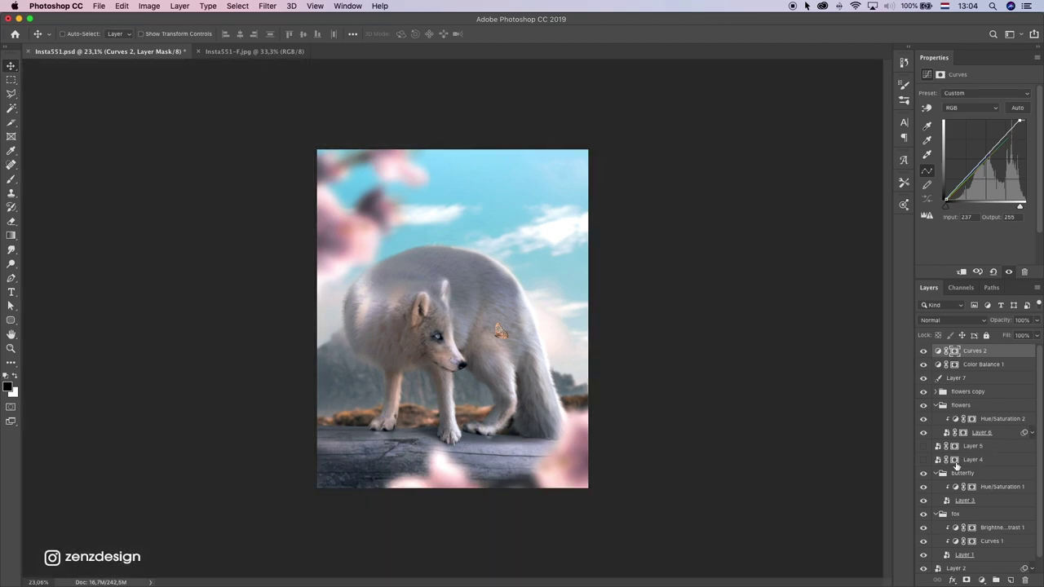
Step: Show Layer 5 and Layer 4 and move both to the top of the layer stack, above Curves 2
{"action": "left_click_drag", "start_coordinate": [924, 447], "coordinate": [924, 459]}
{"action": "left_click", "coordinate": [973, 450]}
{"action": "left_click", "coordinate": [973, 460], "text": "shift"}
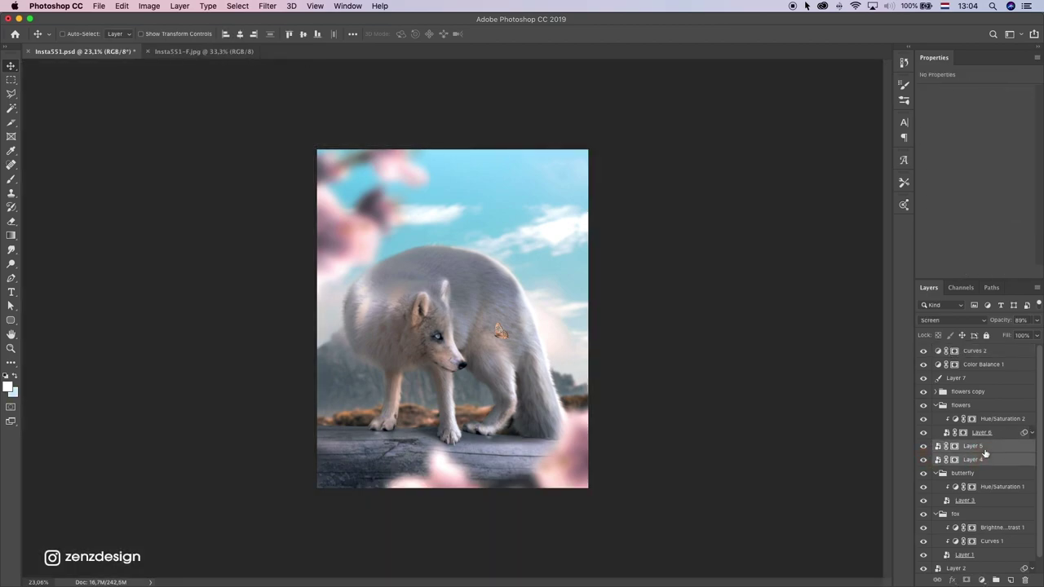
{"action": "left_click_drag", "start_coordinate": [985, 453], "coordinate": [985, 346]}
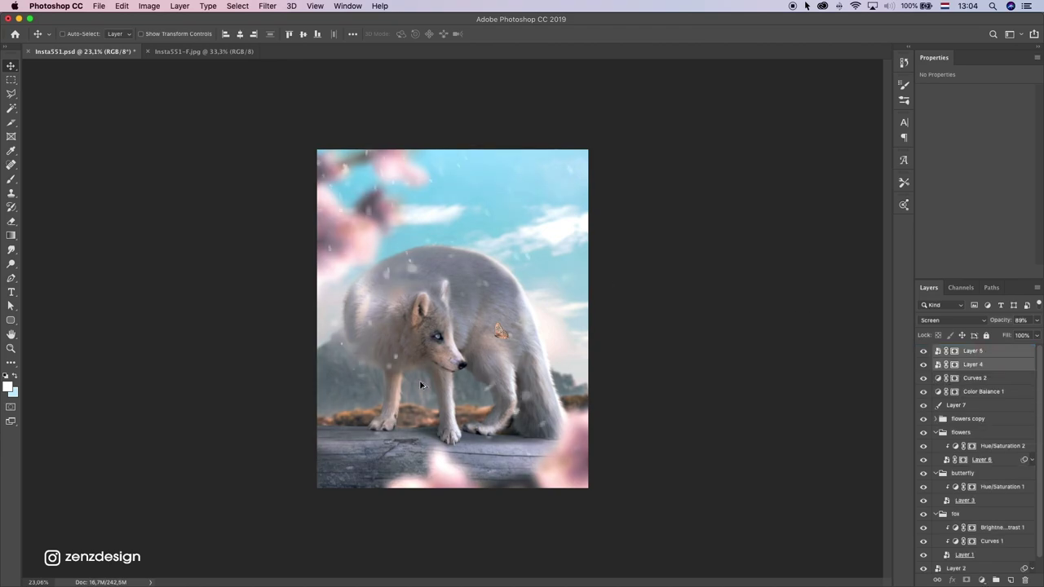
Step: Hide Layer 5 and Layer 4, and set the colour around the canvas to Light Gray after trying Black
{"action": "right_click", "coordinate": [651, 266]}
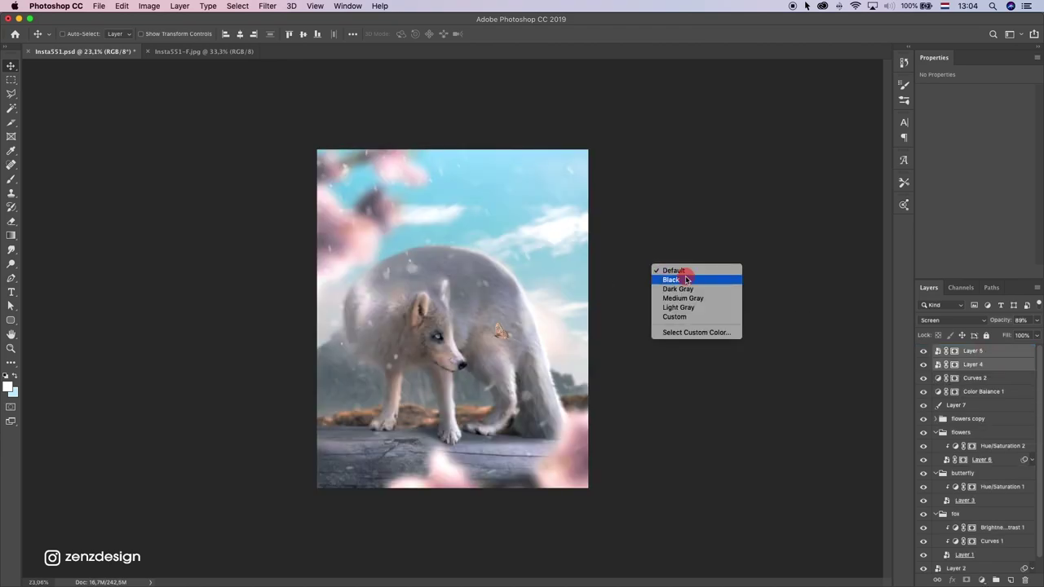
{"action": "left_click", "coordinate": [686, 280]}
{"action": "left_click_drag", "start_coordinate": [924, 356], "coordinate": [924, 365]}
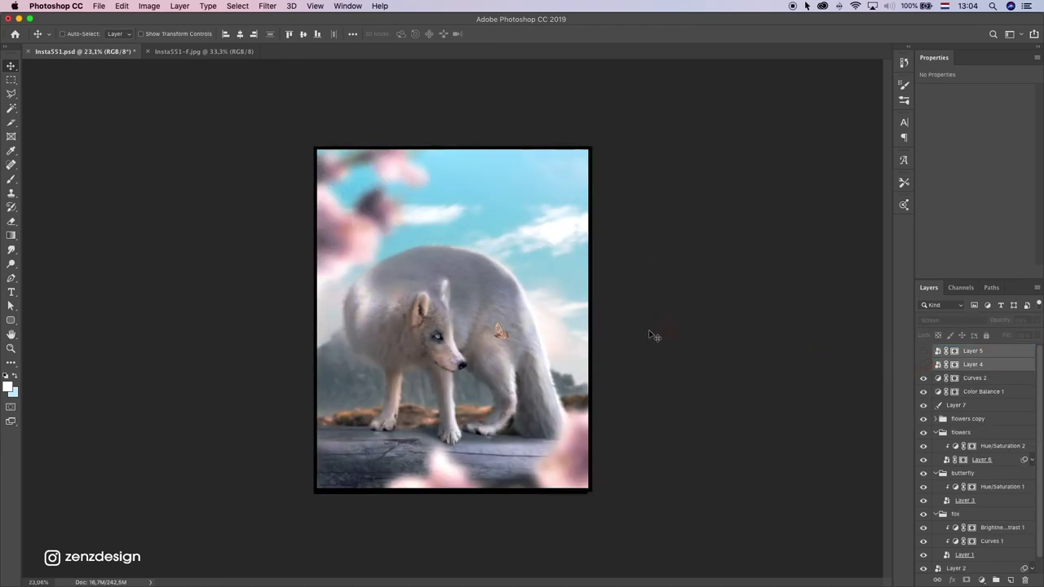
{"action": "right_click", "coordinate": [757, 295]}
{"action": "left_click", "coordinate": [793, 341]}
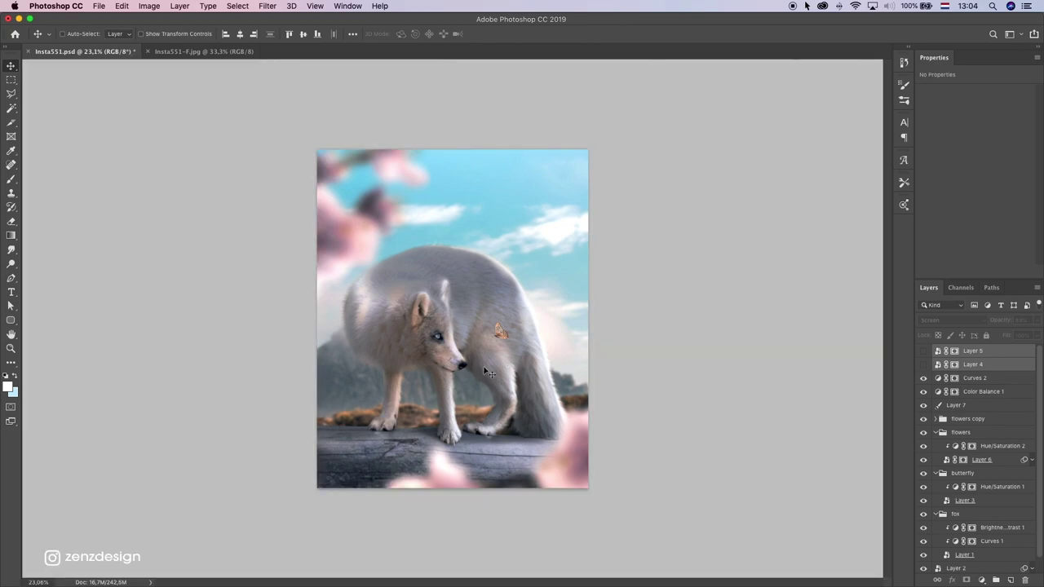